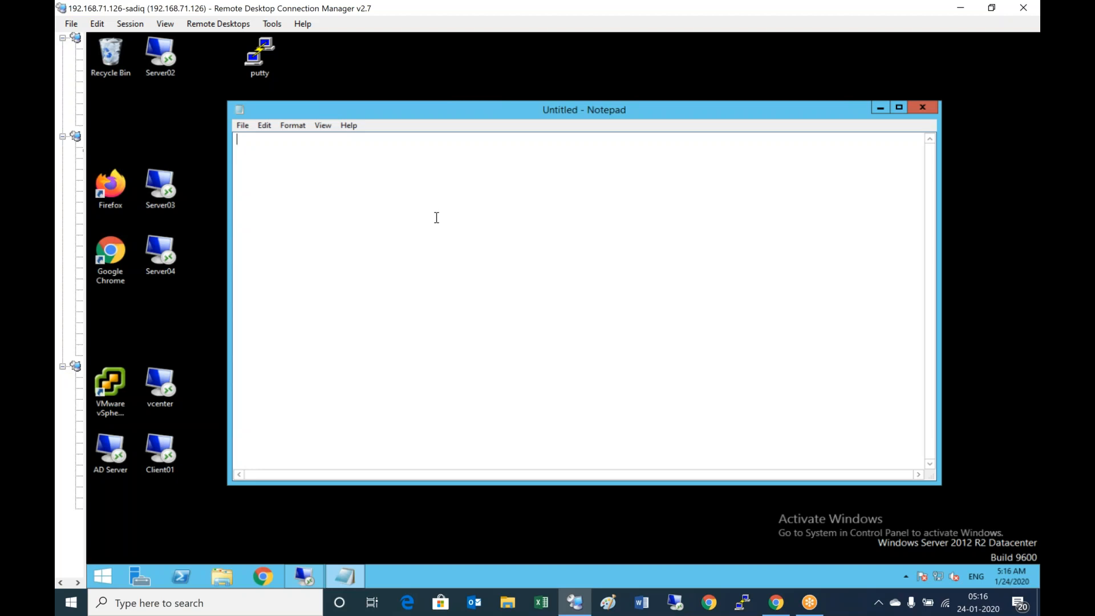
Enter the heading "We will understand how to setup prerequisites for setting up View Horizon 7.10 environment" in the empty note.
{"action": "type", "text": "We will understand how to setup"}
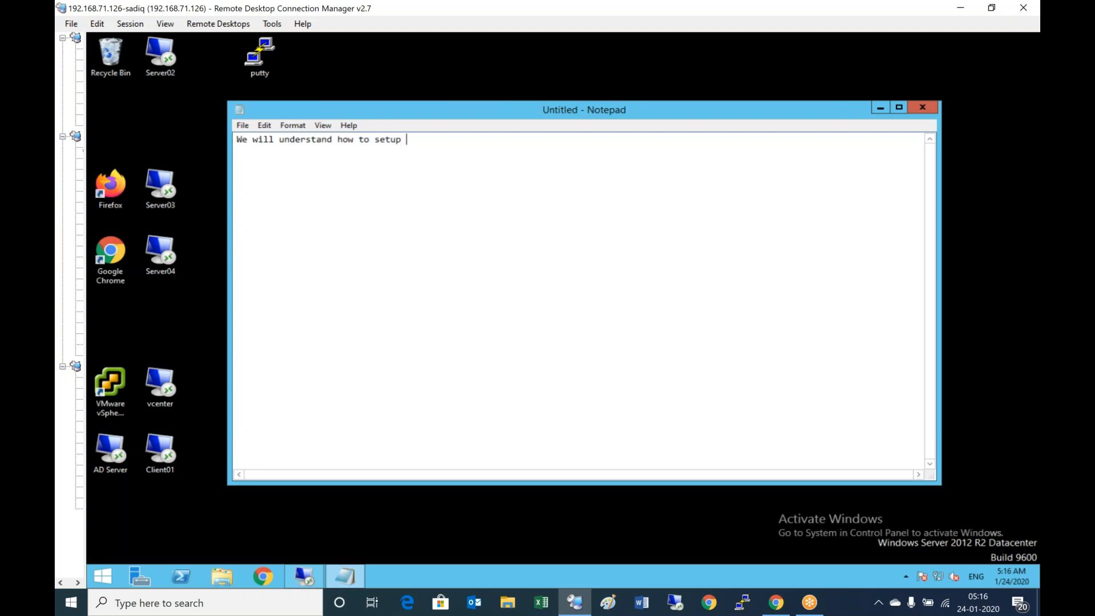
{"action": "type", "text": " prerequisites for setting"}
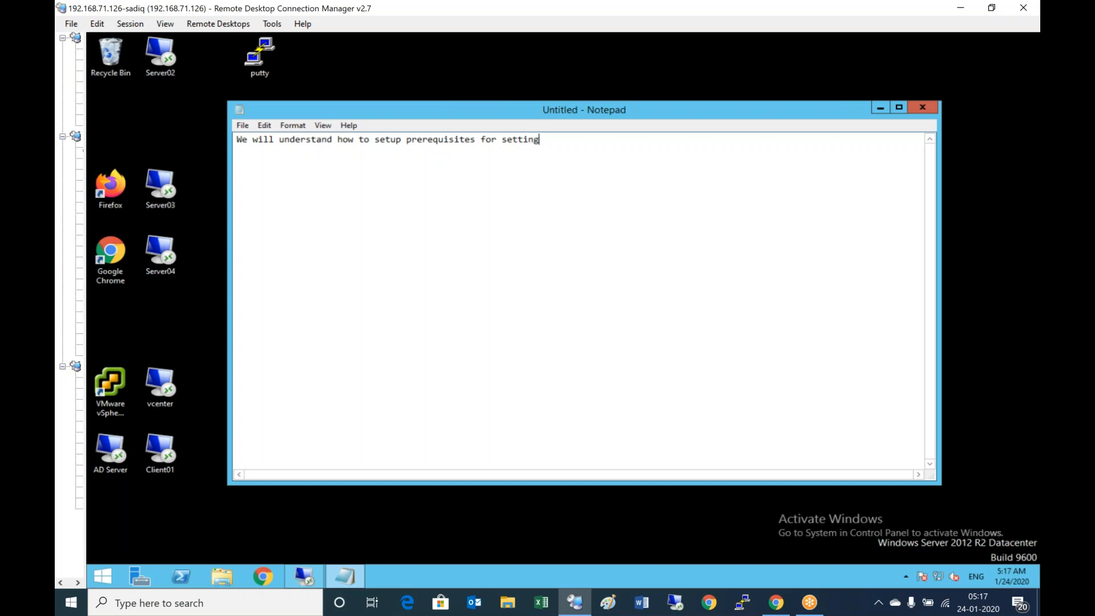
{"action": "type", "text": " up View Horizon 7.10 environment"}
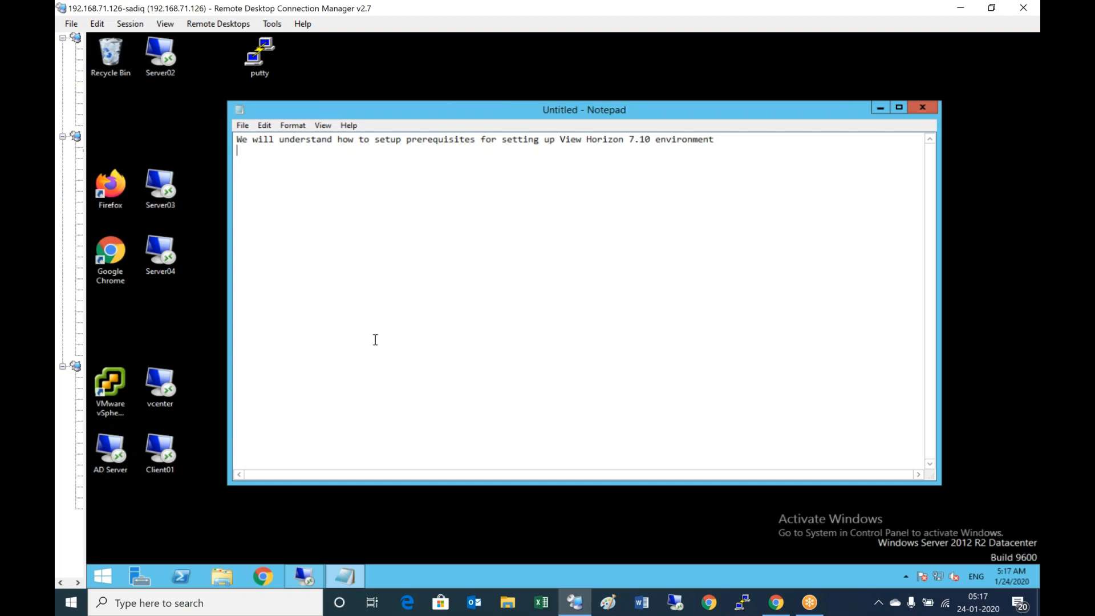
Open Paint on the remote server, maximize its window and enlarge the blank canvas to about 1338 × 672 px.
{"action": "left_click", "coordinate": [97, 581]}
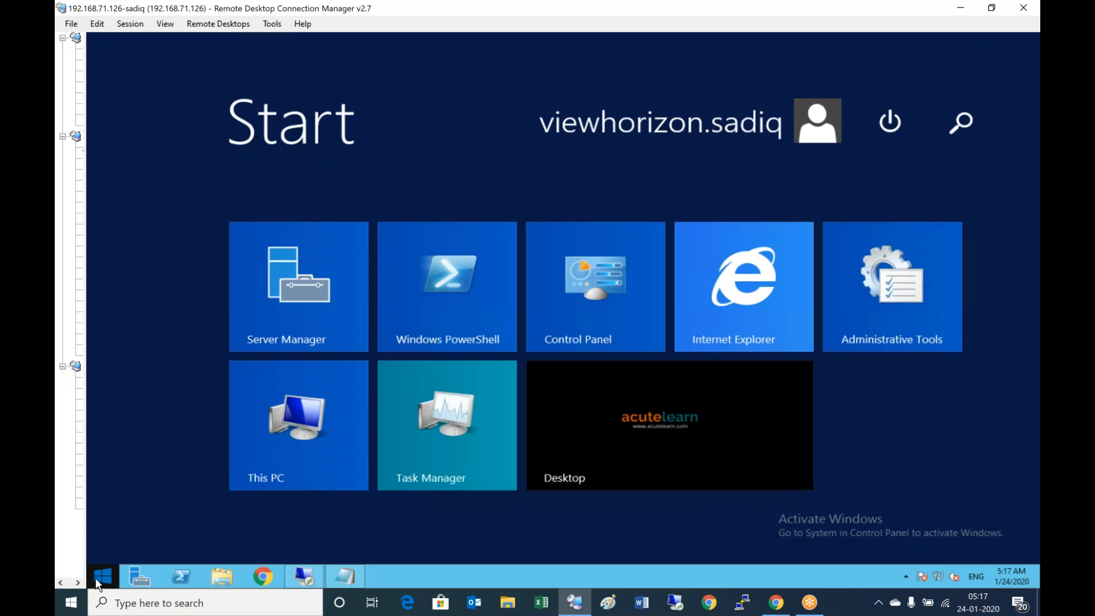
{"action": "type", "text": "mspaint"}
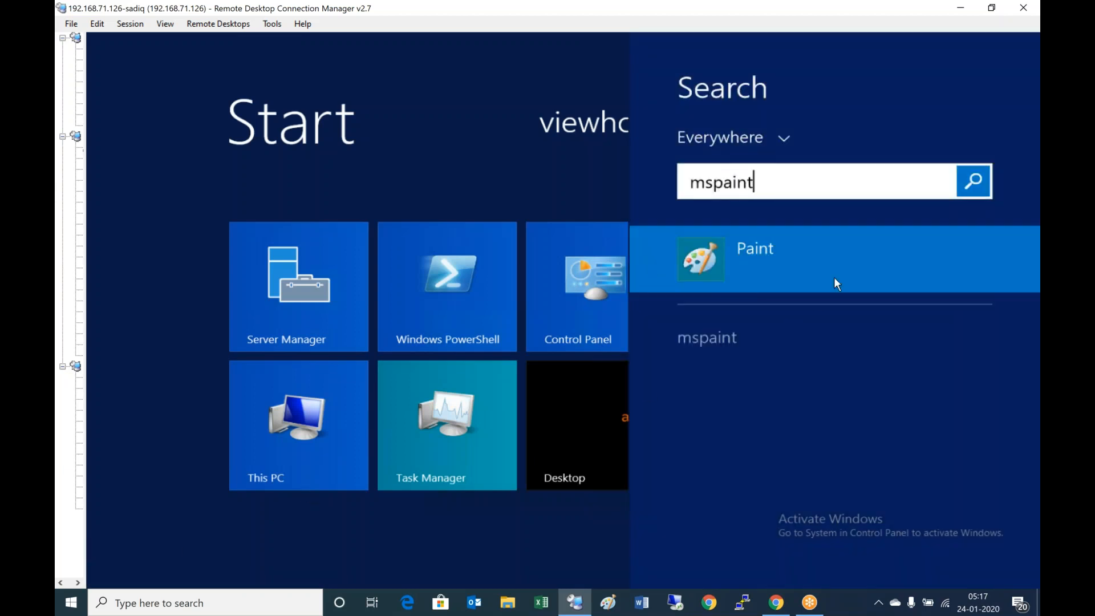
{"action": "left_click", "coordinate": [808, 257]}
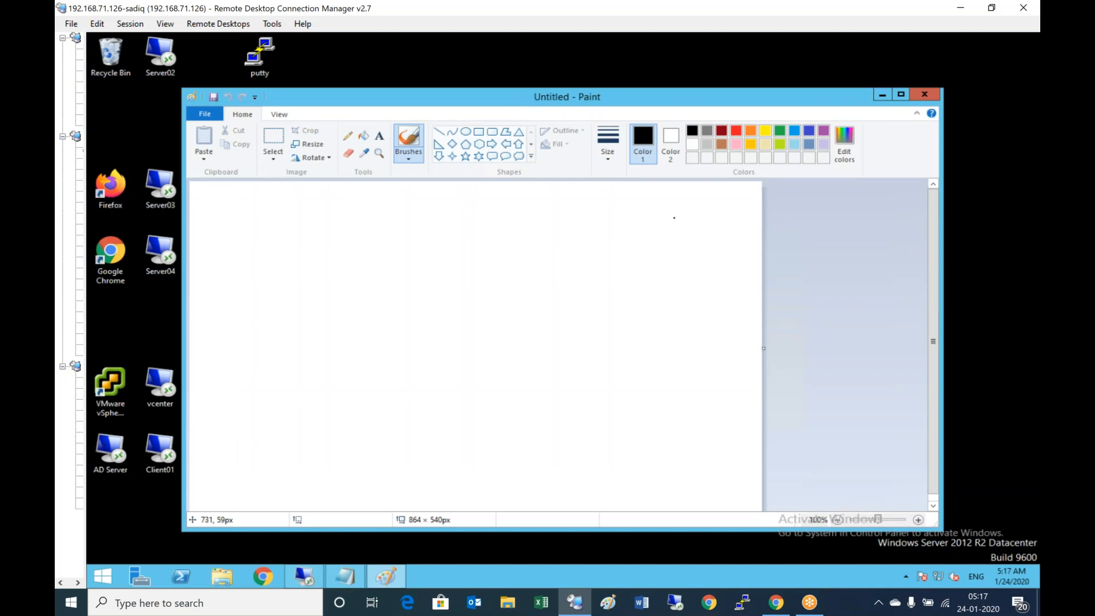
{"action": "left_click", "coordinate": [900, 93]}
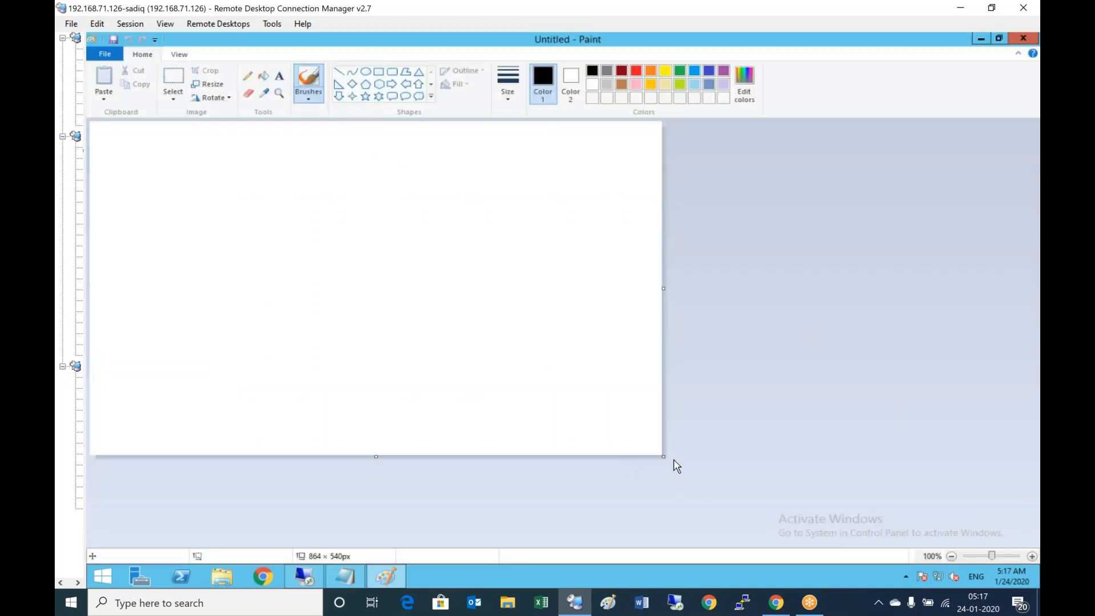
{"action": "left_click_drag", "start_coordinate": [768, 483], "coordinate": [977, 537]}
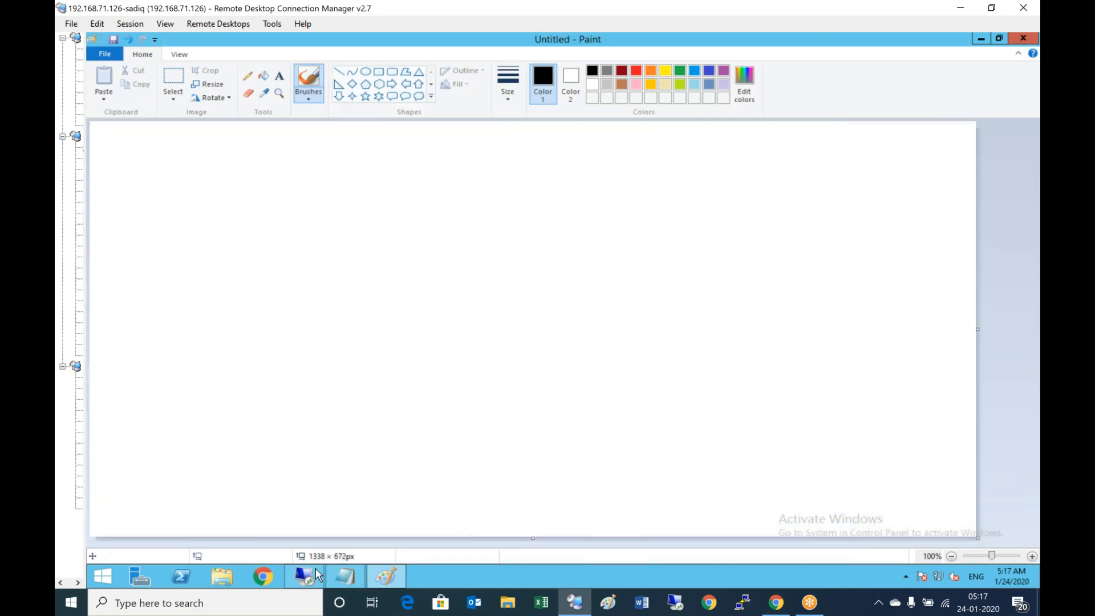
Switch back to Notepad and add "1) AD Environment" below the heading, separated by a blank line.
{"action": "left_click", "coordinate": [348, 573]}
{"action": "key", "text": "Return"}
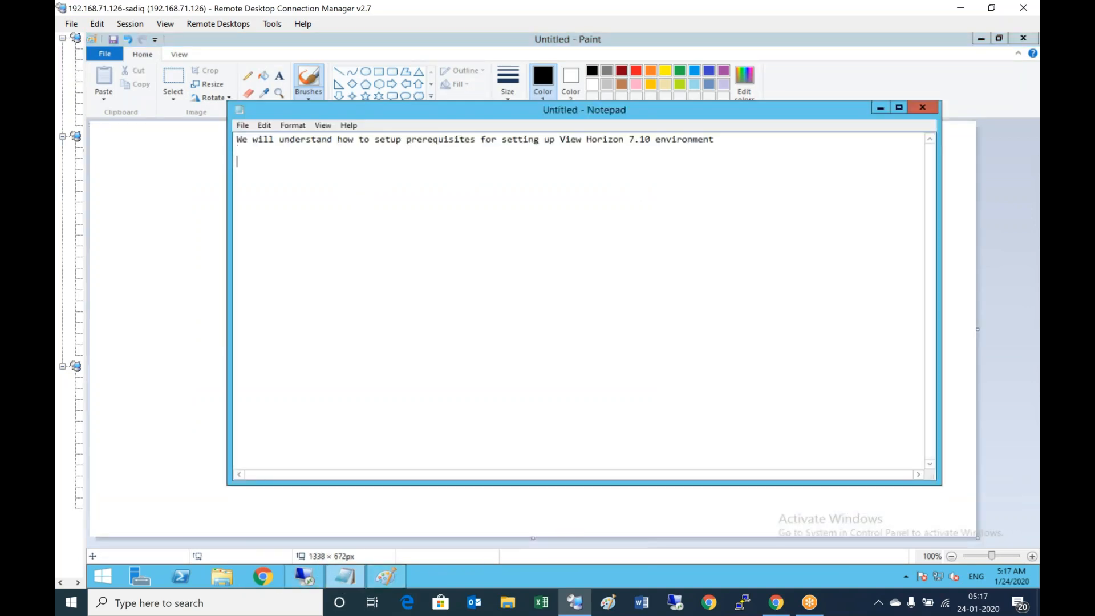
{"action": "type", "text": "1) AD Environme"}
{"action": "key", "text": "BackSpace"}
{"action": "key", "text": "BackSpace"}
{"action": "type", "text": "e"}
{"action": "key", "text": "BackSpace"}
{"action": "type", "text": "ment"}
{"action": "key", "text": "Return"}
Add "2) Vmware vsphere Environment" as the second item of the prerequisites list.
{"action": "type", "text": "2)"}
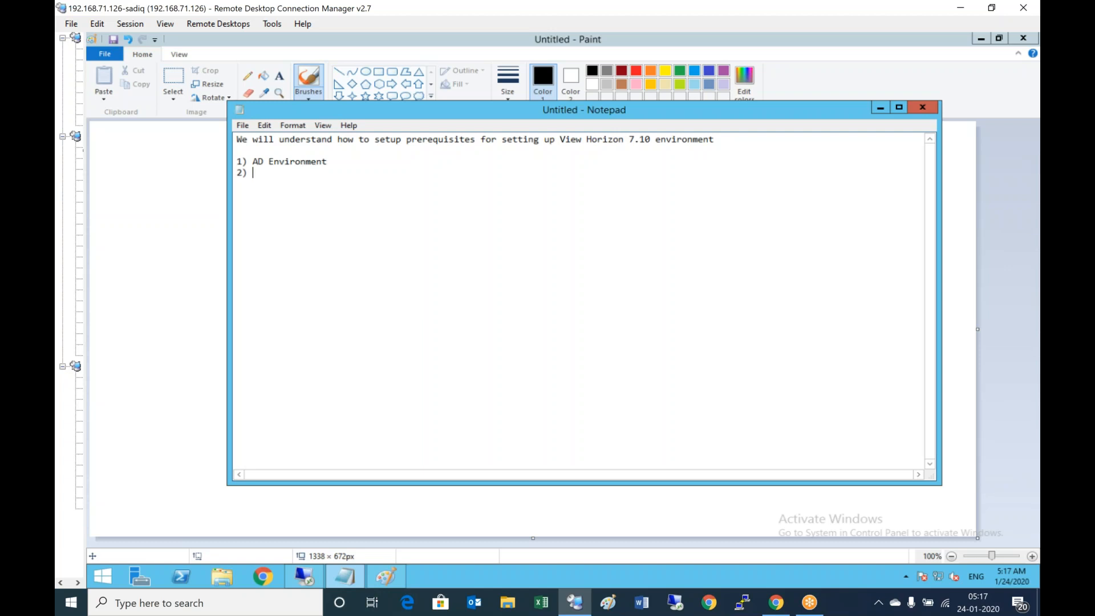
{"action": "type", "text": " Vmware vsphe"}
{"action": "type", "text": "re Envi"}
{"action": "type", "text": "ronment "}
Add "3) SQL Server 2012 R2 and above" as the third item of the prerequisites list.
{"action": "type", "text": "3"}
{"action": "type", "text": ") "}
{"action": "type", "text": "SQL e"}
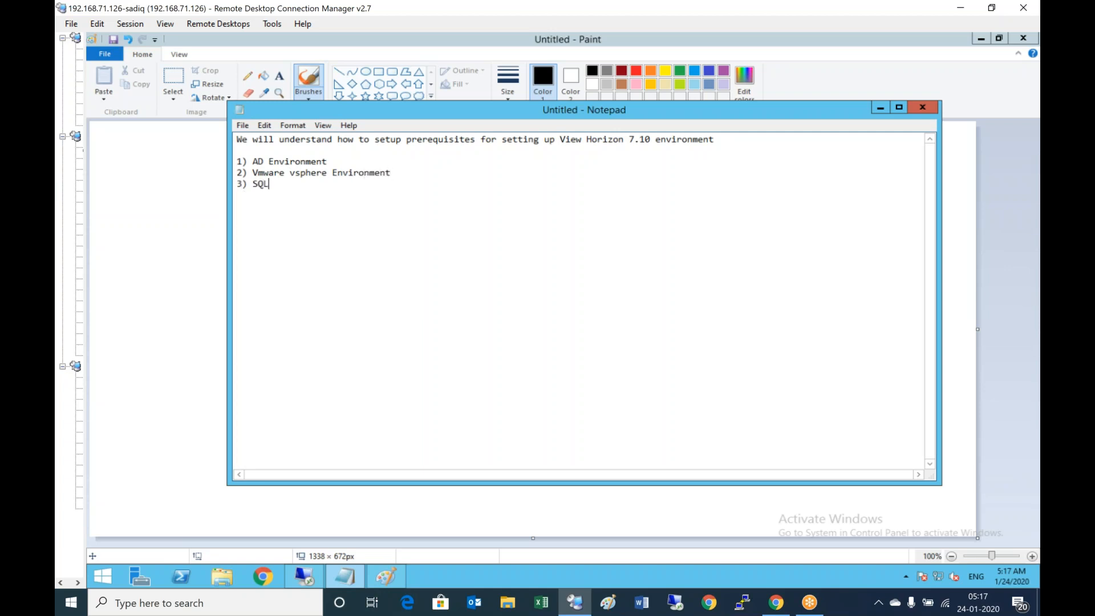
{"action": "key", "text": "BackSpace"}
{"action": "type", "text": "Server 0"}
{"action": "type", "text": "012 R"}
{"action": "type", "text": "2 and a"}
{"action": "type", "text": "nd"}
{"action": "key", "text": "BackSpace"}
{"action": "key", "text": "BackSpace"}
{"action": "type", "text": "bove"}
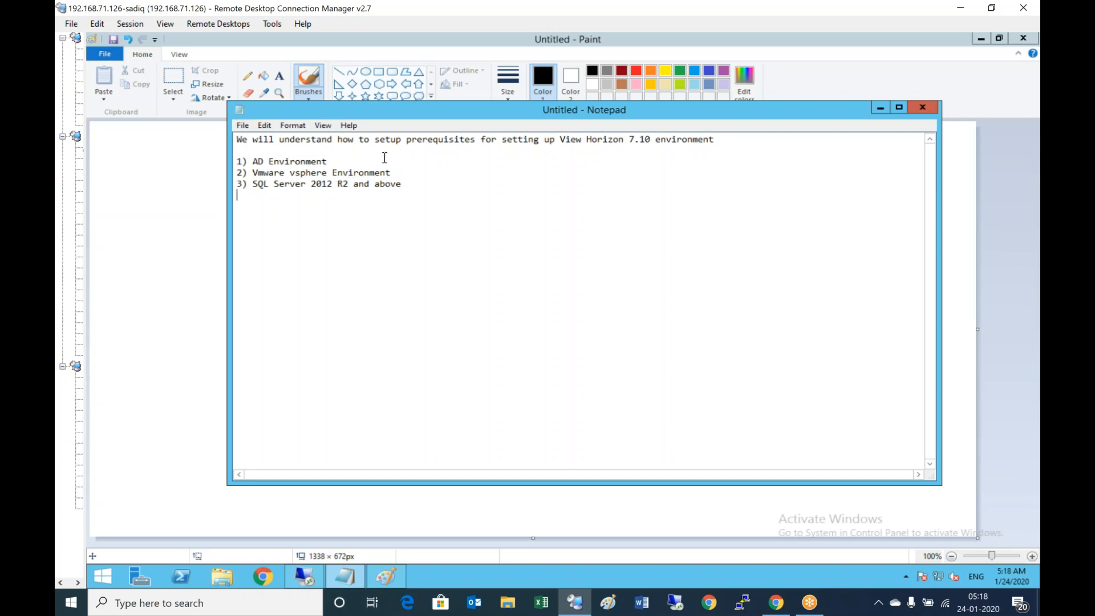
Under the AD Environment item, add the indented lines "AD domain : alvhn.net" and "alvhn\administrator account".
{"action": "left_click", "coordinate": [353, 162]}
{"action": "key", "text": "Return"}
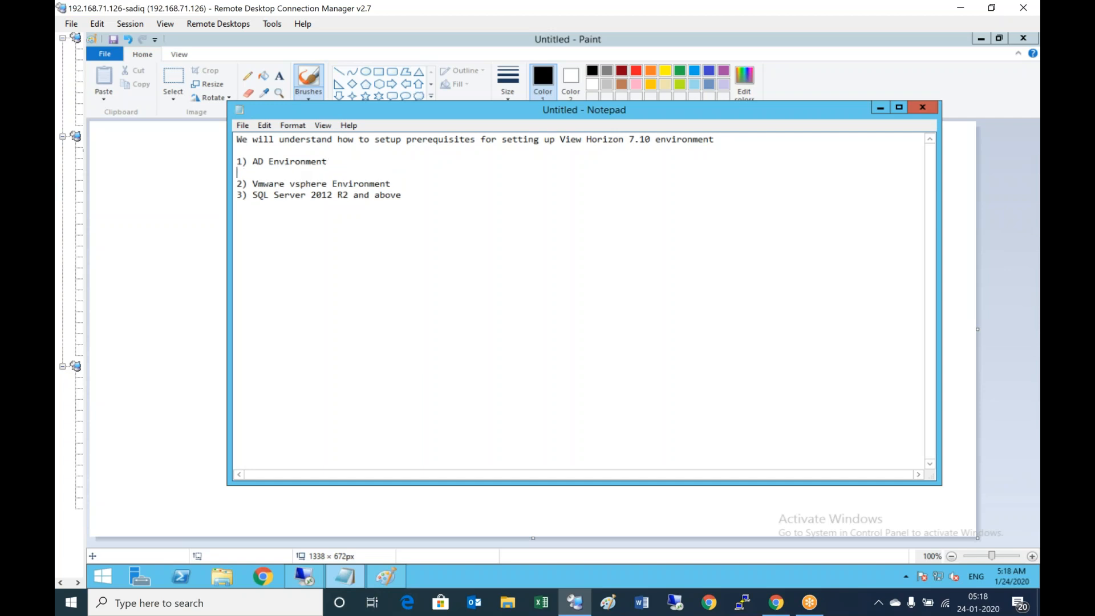
{"action": "type", "text": "AD domain : alvhn.net"}
{"action": "key", "text": "Return"}
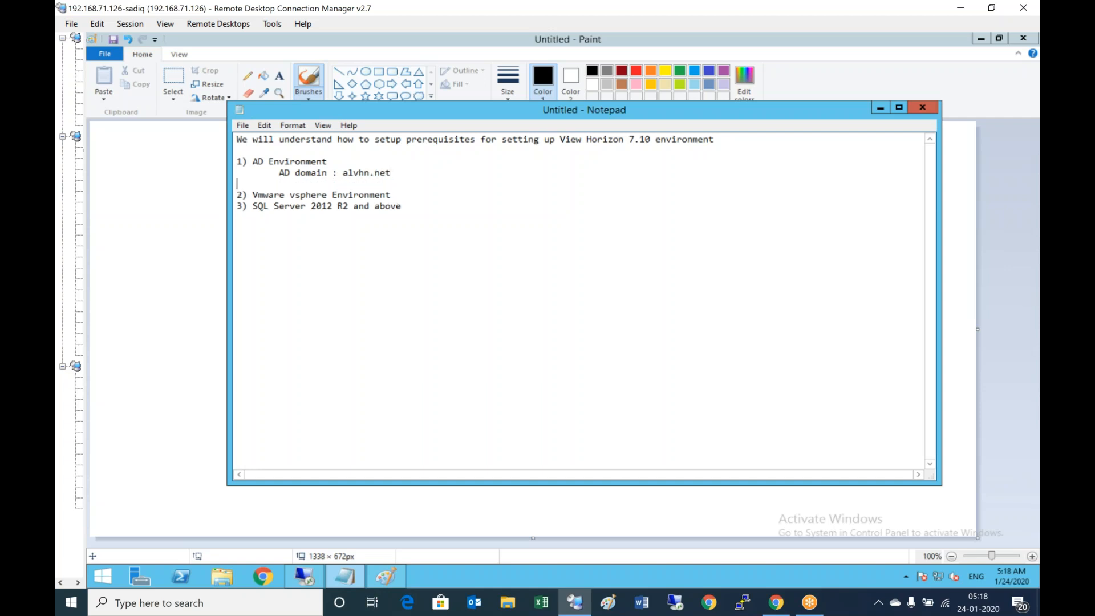
{"action": "key", "text": "Tab"}
{"action": "type", "text": "alvh"}
{"action": "key", "text": "BackSpace"}
{"action": "key", "text": "BackSpace"}
{"action": "type", "text": "vhn\\administrator account"}
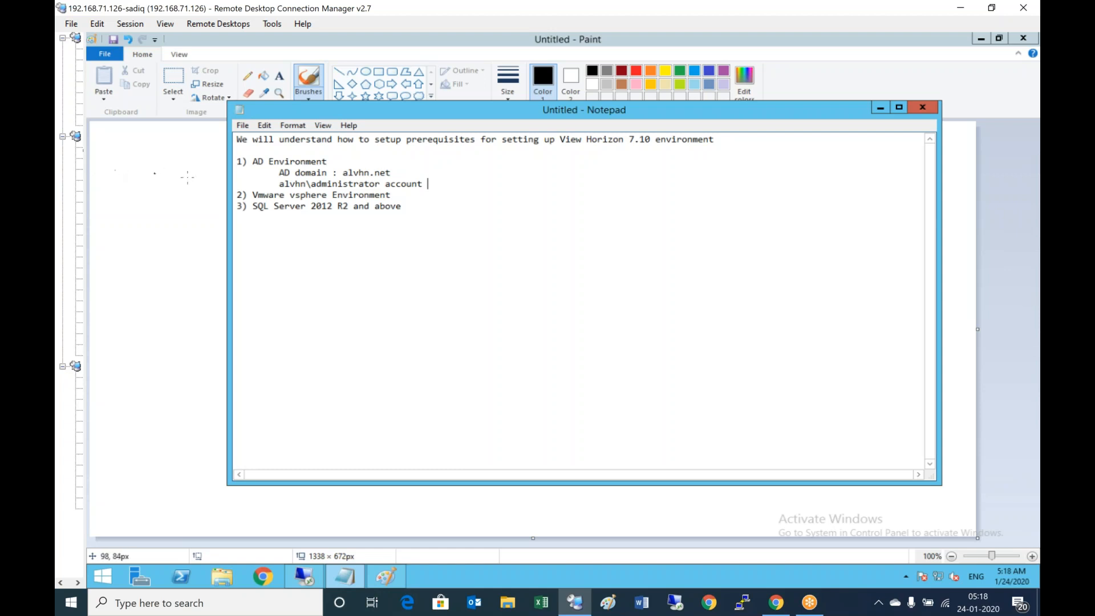
Add "4) Windows server 2016 for View Horizon 7.10 application purpose" after the SQL Server item.
{"action": "left_click", "coordinate": [426, 213]}
{"action": "key", "text": "Return"}
{"action": "type", "text": "4) Windows server 2016 "}
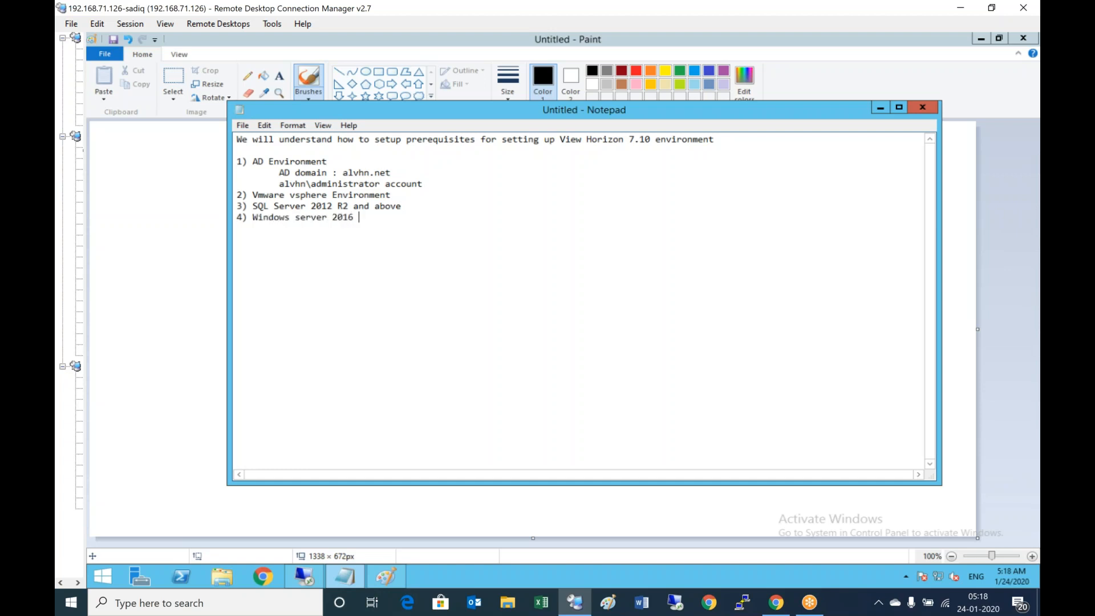
{"action": "type", "text": " for View Horizon 7.10 application purpose"}
Under item 4, add indented lines for alvhnsrv01.alvhn.net as Horizon Connection server and alvhnsrv02.alvhn.net as Horizon replica server.
{"action": "key", "text": "Return"}
{"action": "key", "text": "Tab"}
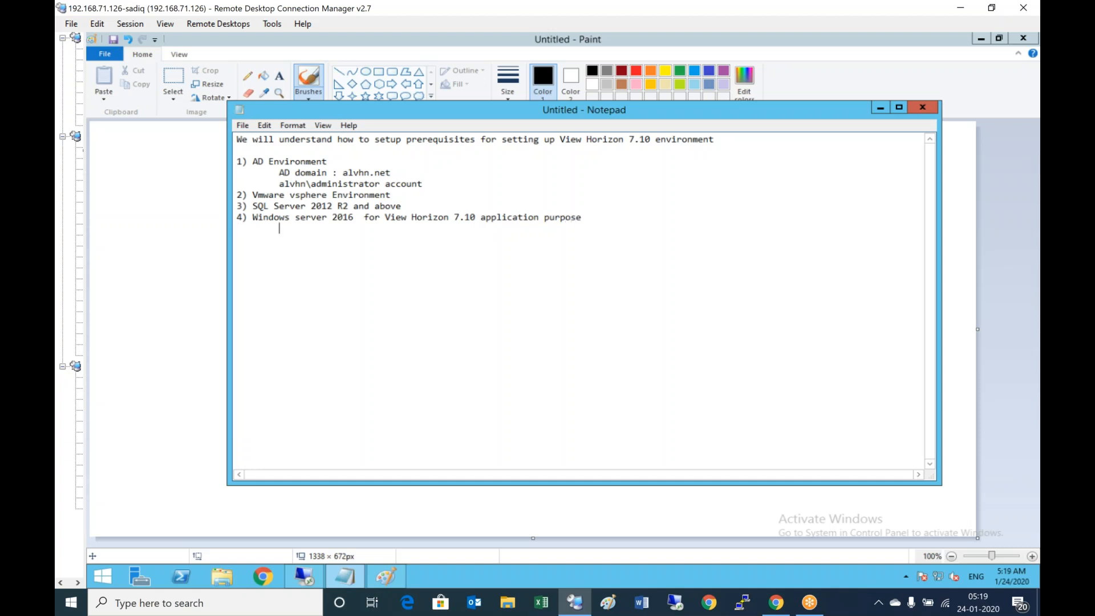
{"action": "type", "text": "alvhnsrv01.alvhn.net"}
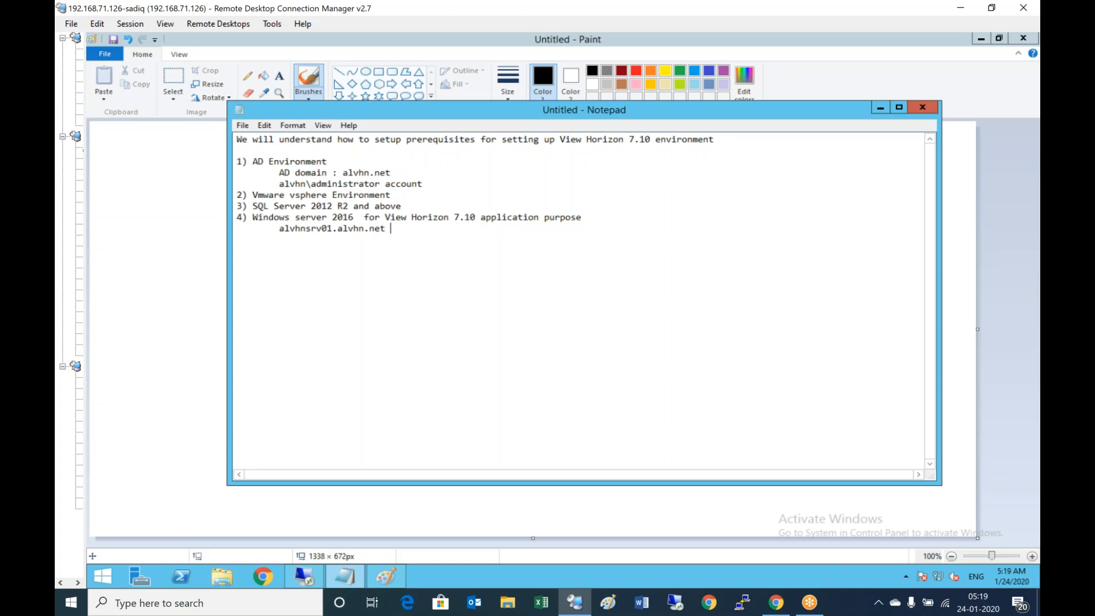
{"action": "type", "text": "View "}
{"action": "type", "text": "Con"}
{"action": "key", "text": "BackSpace"}
{"action": "key", "text": "BackSpace"}
{"action": "key", "text": "BackSpace"}
{"action": "key", "text": "BackSpace"}
{"action": "key", "text": "BackSpace"}
{"action": "key", "text": "BackSpace"}
{"action": "key", "text": "BackSpace"}
{"action": "key", "text": "BackSpace"}
{"action": "type", "text": "Horizon Cone"}
{"action": "key", "text": "BackSpace"}
{"action": "type", "text": "nection server \ta"}
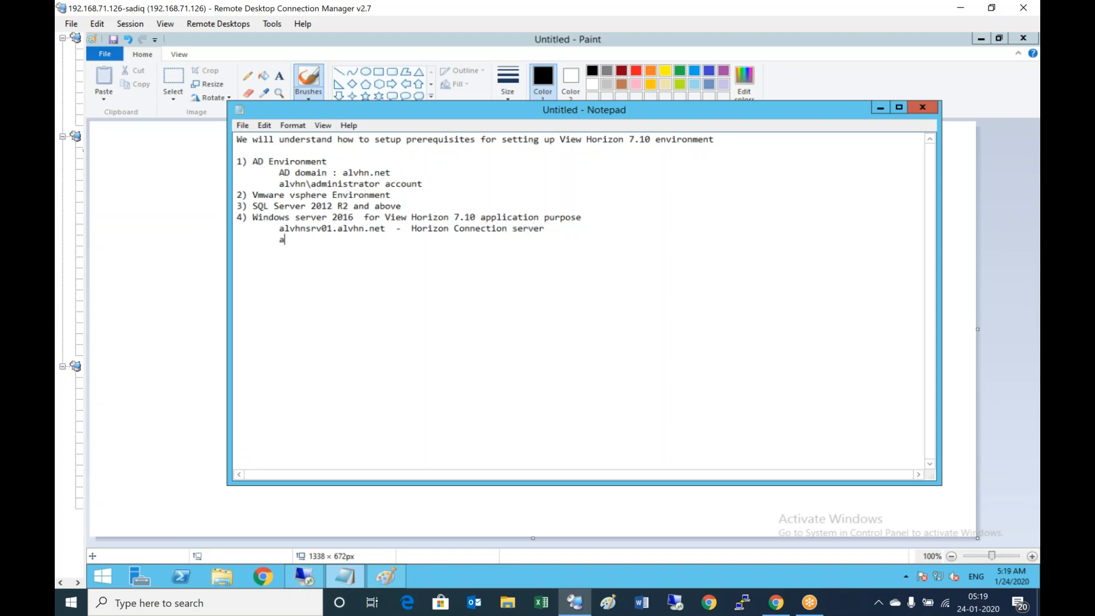
{"action": "type", "text": "lvhnsrv02.alvhn.net  -  Horizon replica server"}
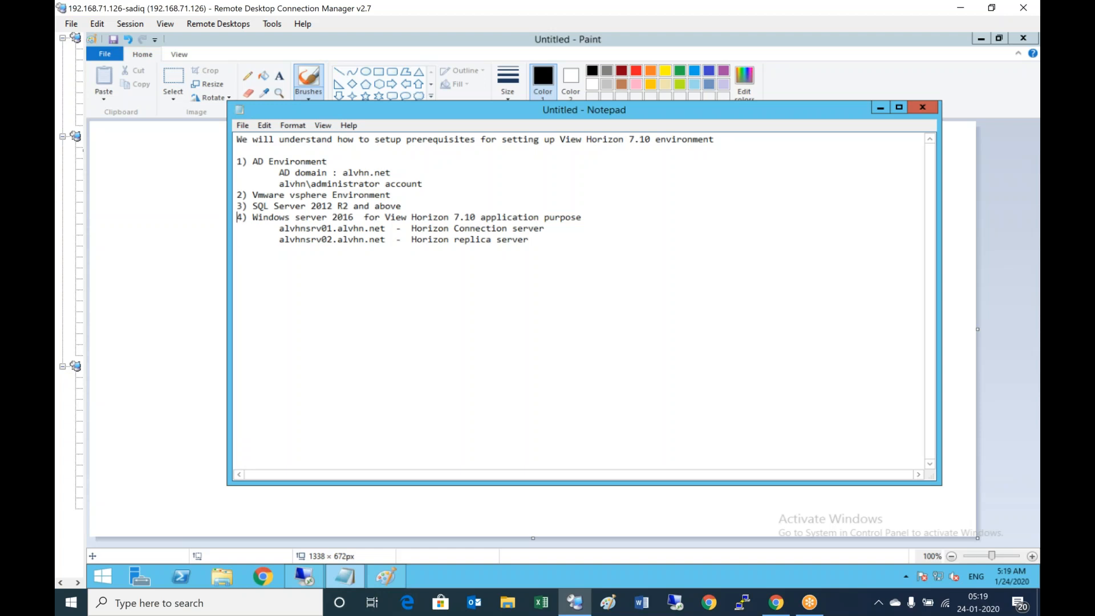
Add the indented line "alvhnadsrv.alvhn.net -192.168.72.10" below the administrator account line in the AD Environment item.
{"action": "key", "text": "Return"}
{"action": "key", "text": "Return"}
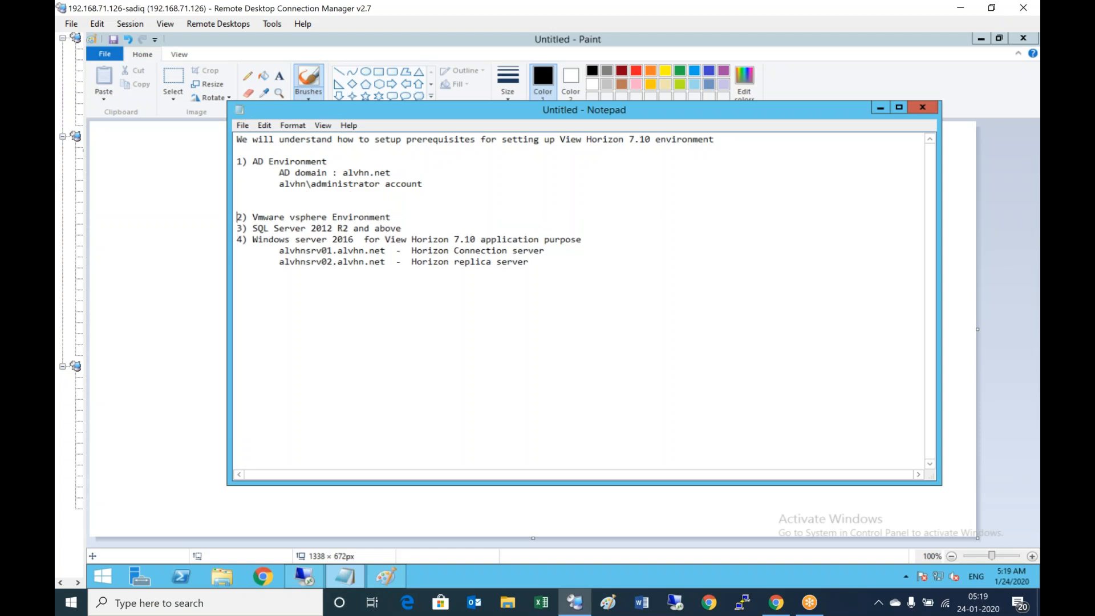
{"action": "type", "text": "alvhnadsrv.alvhn.net -192.168.72.10"}
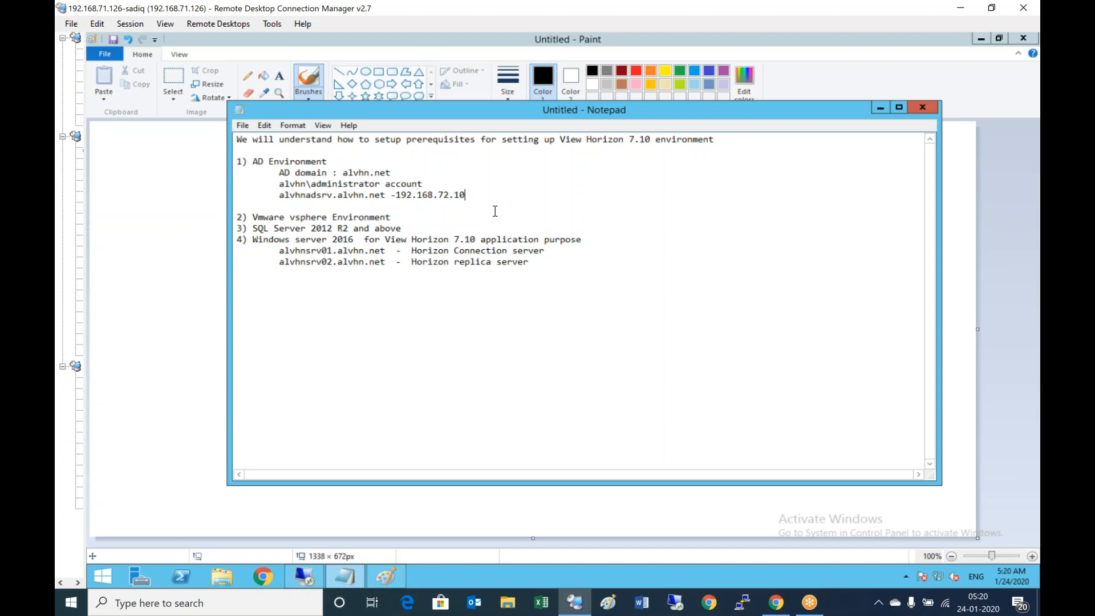
Below the AD server line, add the further indented note "AD is configured with Basic and Default AD Domain services" and remove the blank lines after it.
{"action": "key", "text": "Return"}
{"action": "key", "text": "Tab"}
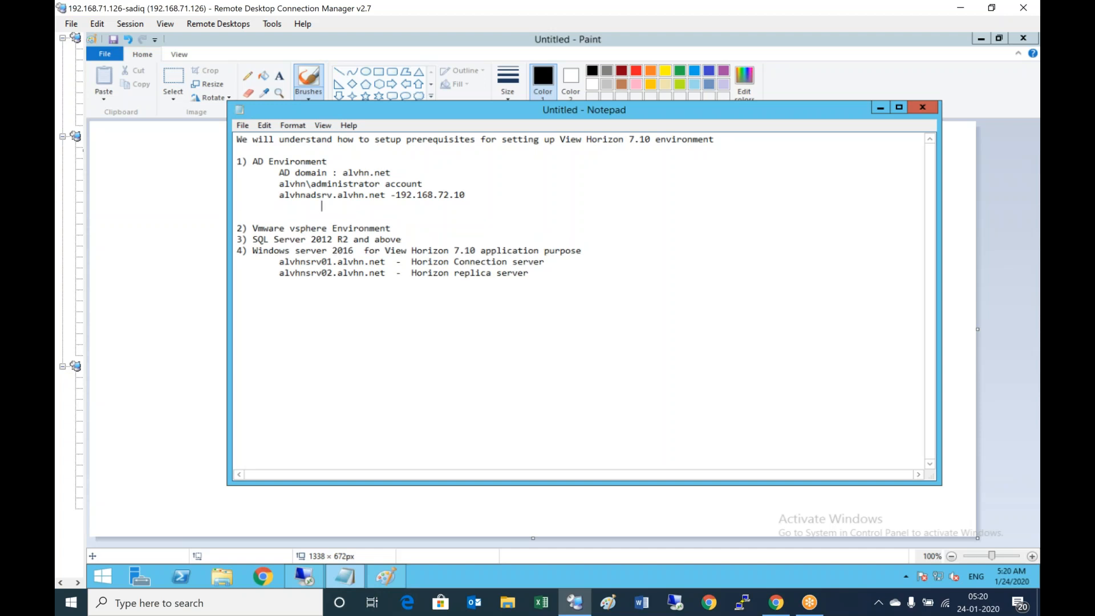
{"action": "type", "text": "AD is configured with Basic and "}
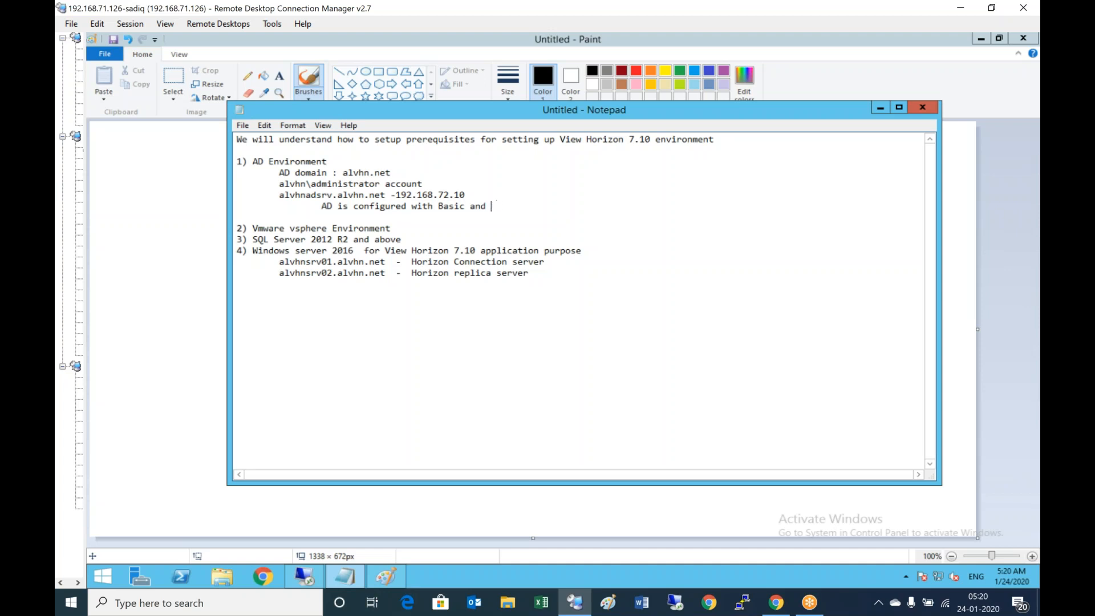
{"action": "type", "text": "Default AD"}
{"action": "key", "text": "BackSpace"}
{"action": "type", "text": "Domain sevi"}
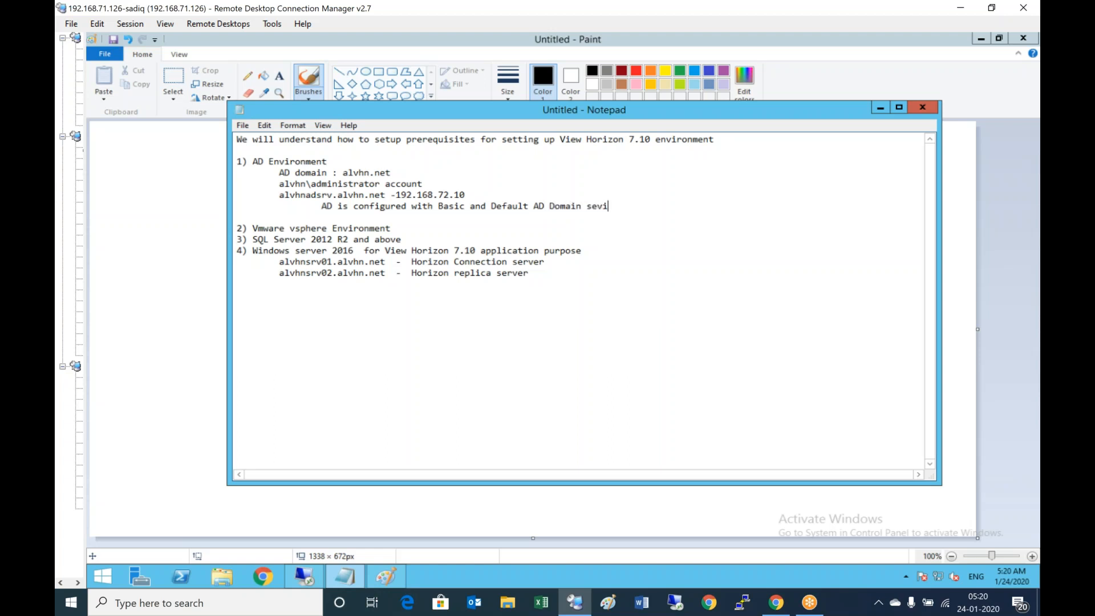
{"action": "key", "text": "BackSpace"}
{"action": "type", "text": "rvices"}
{"action": "key", "text": "Return"}
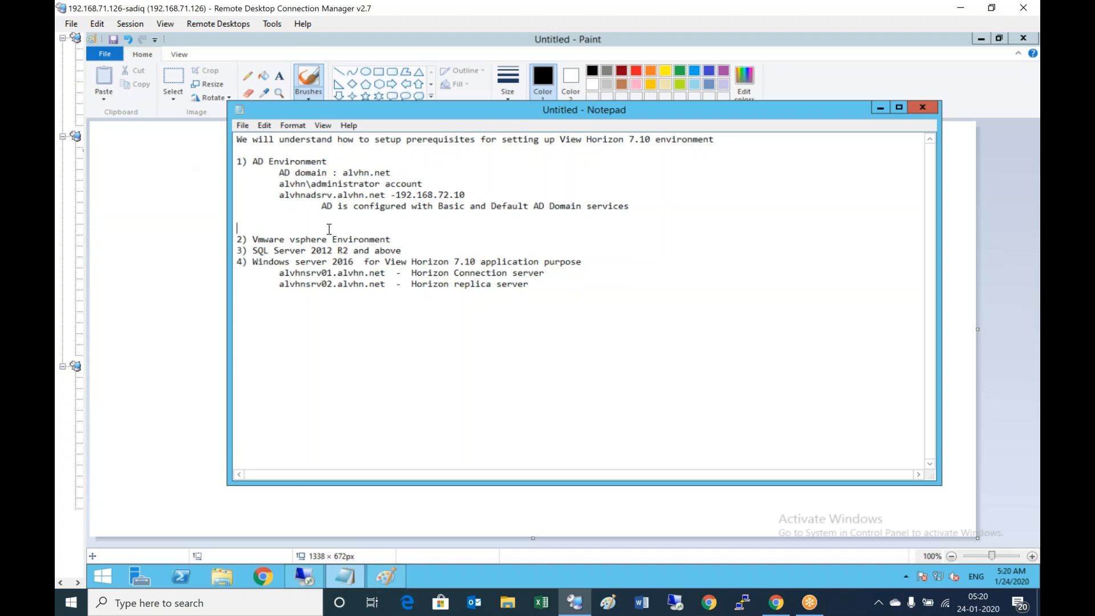
{"action": "key", "text": "BackSpace"}
{"action": "key", "text": "BackSpace"}
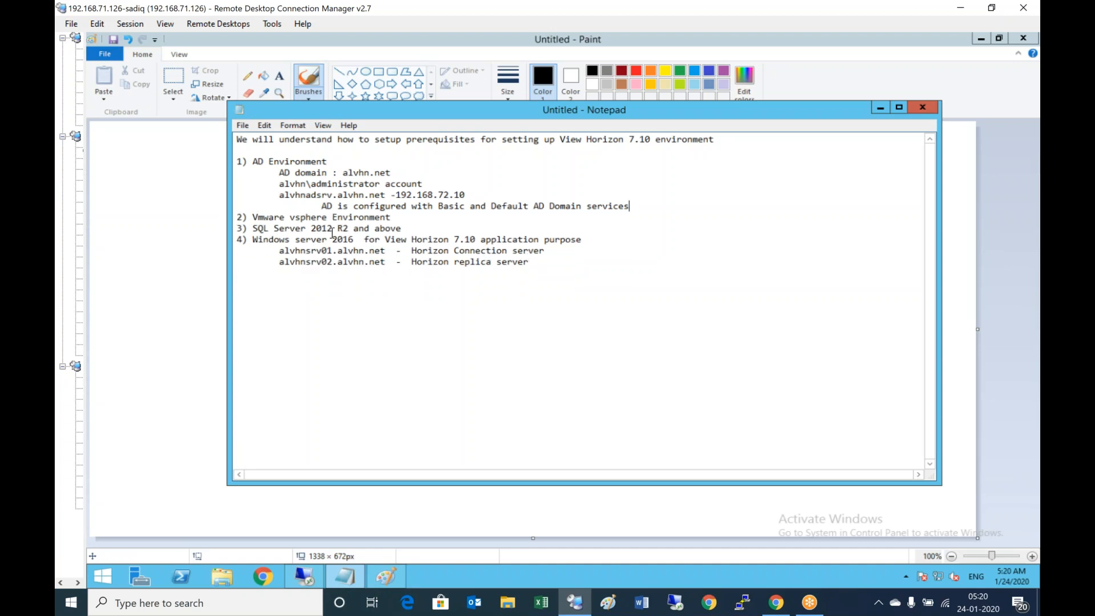
Under the Vmware vsphere Environment item, add the indented line "alvhvcenter.alvhn.net -192.168.72.11".
{"action": "key", "text": "Return"}
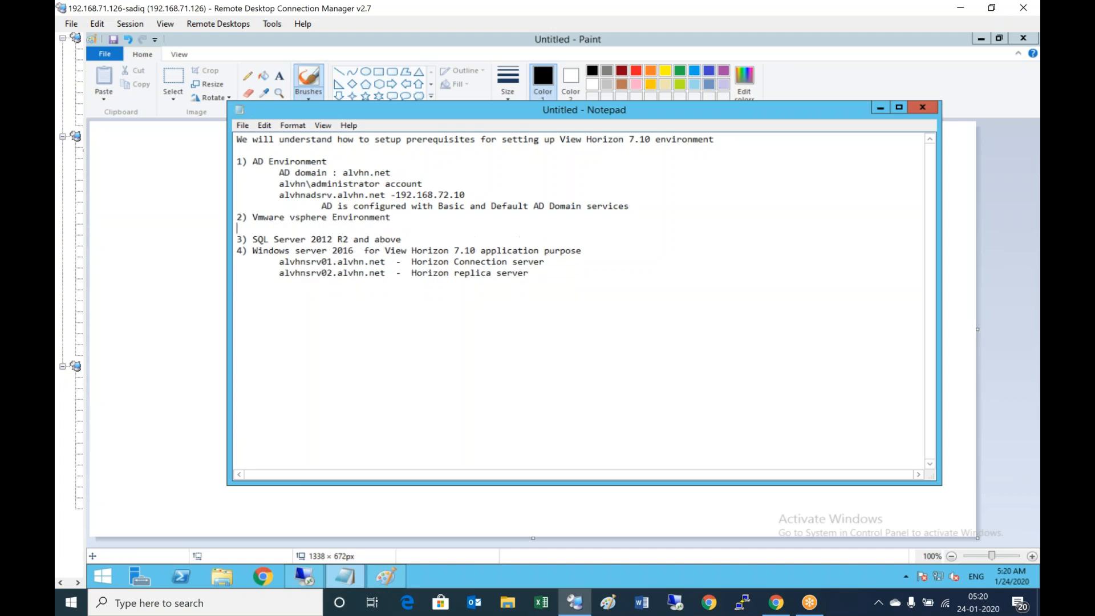
{"action": "type", "text": "alv"}
{"action": "type", "text": "hn"}
{"action": "type", "text": "center"}
{"action": "type", "text": ".alvhn.net"}
{"action": "type", "text": " -1"}
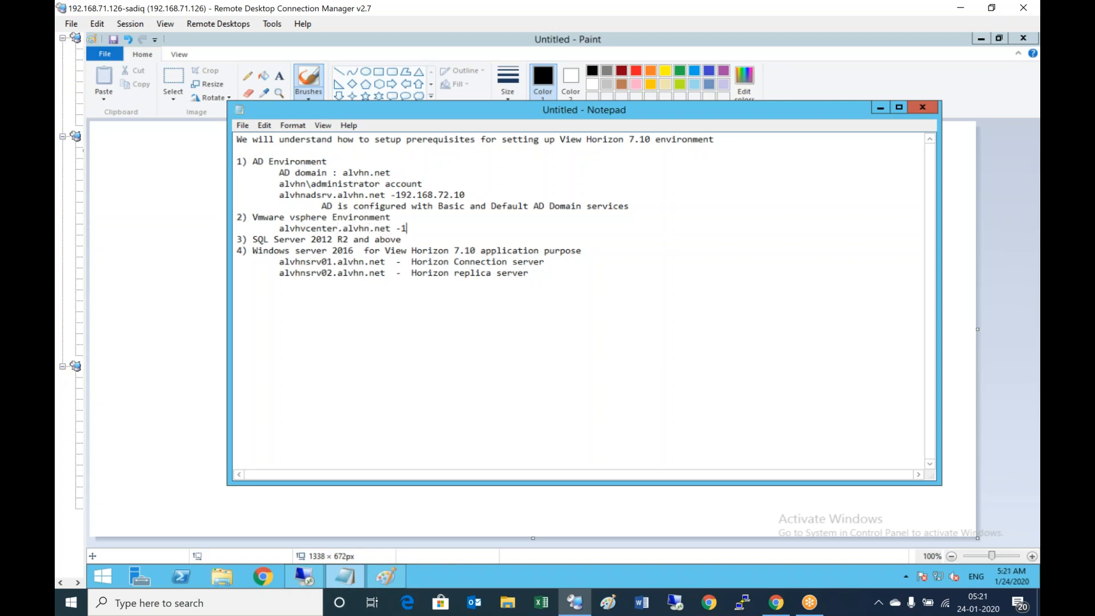
{"action": "type", "text": "92.168.72.11"}
Set the note's font size to 16 and maximize the Notepad window.
{"action": "key", "text": "ctrl+a"}
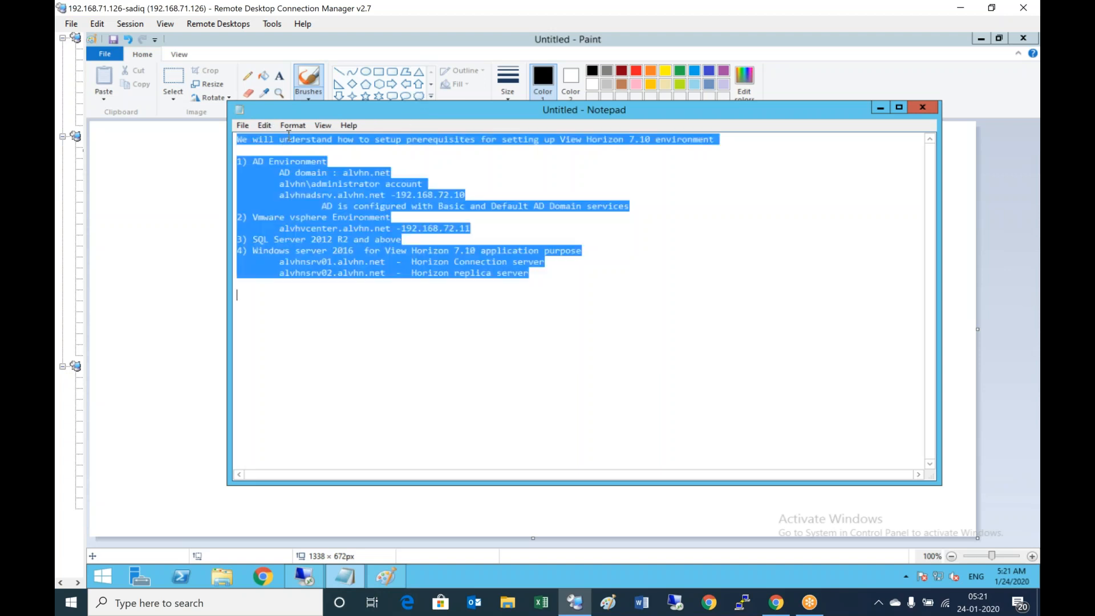
{"action": "left_click", "coordinate": [292, 125]}
{"action": "left_click", "coordinate": [267, 126]}
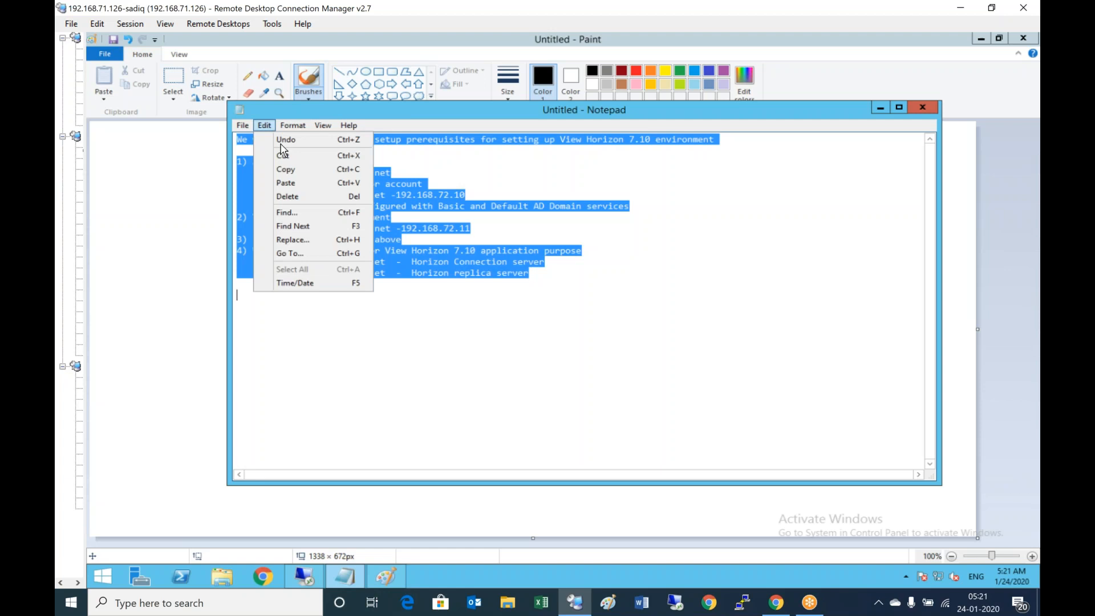
{"action": "mouse_move", "coordinate": [298, 126]}
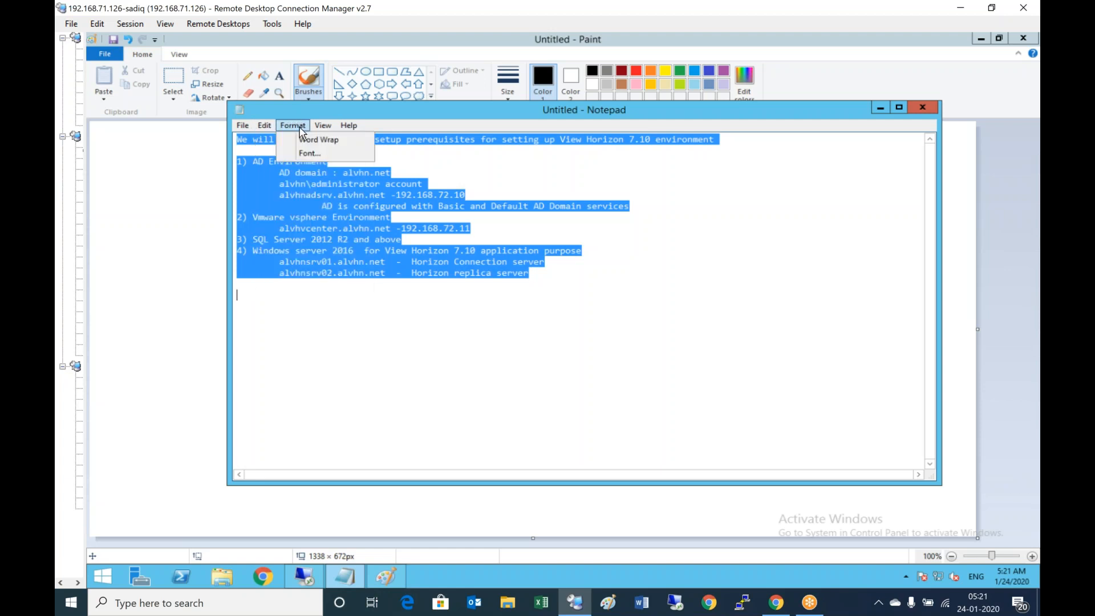
{"action": "left_click", "coordinate": [312, 152]}
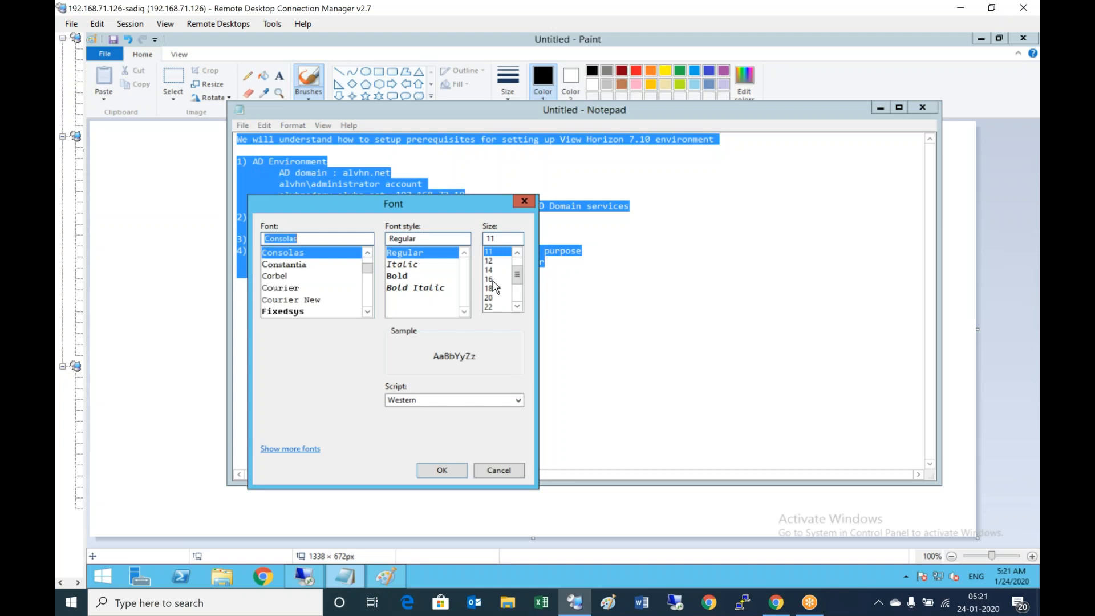
{"action": "left_click", "coordinate": [494, 280]}
{"action": "left_click", "coordinate": [460, 472]}
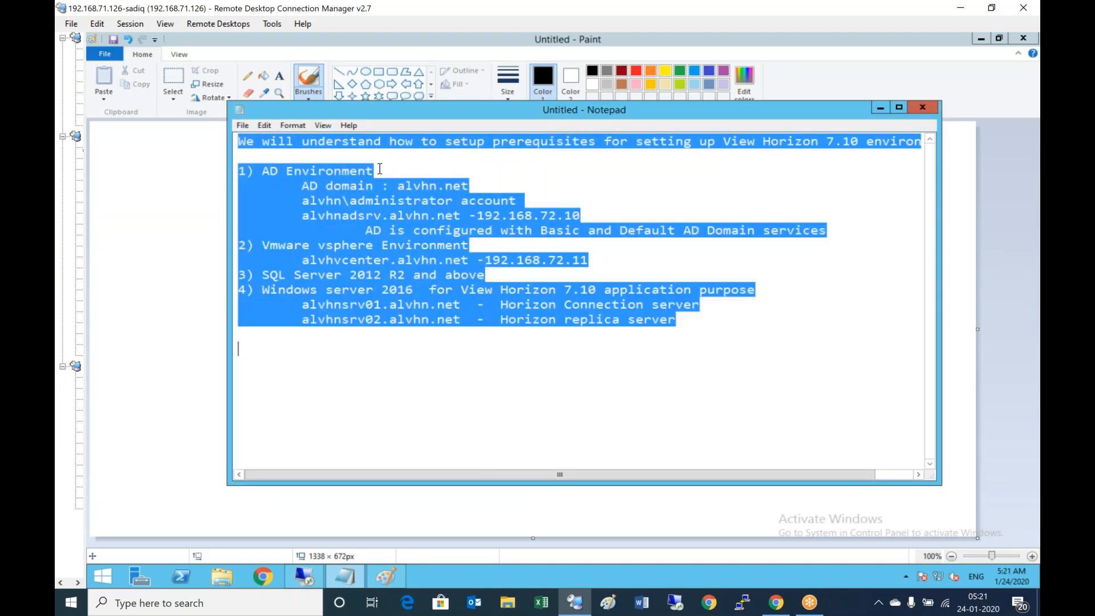
{"action": "double_click", "coordinate": [391, 114]}
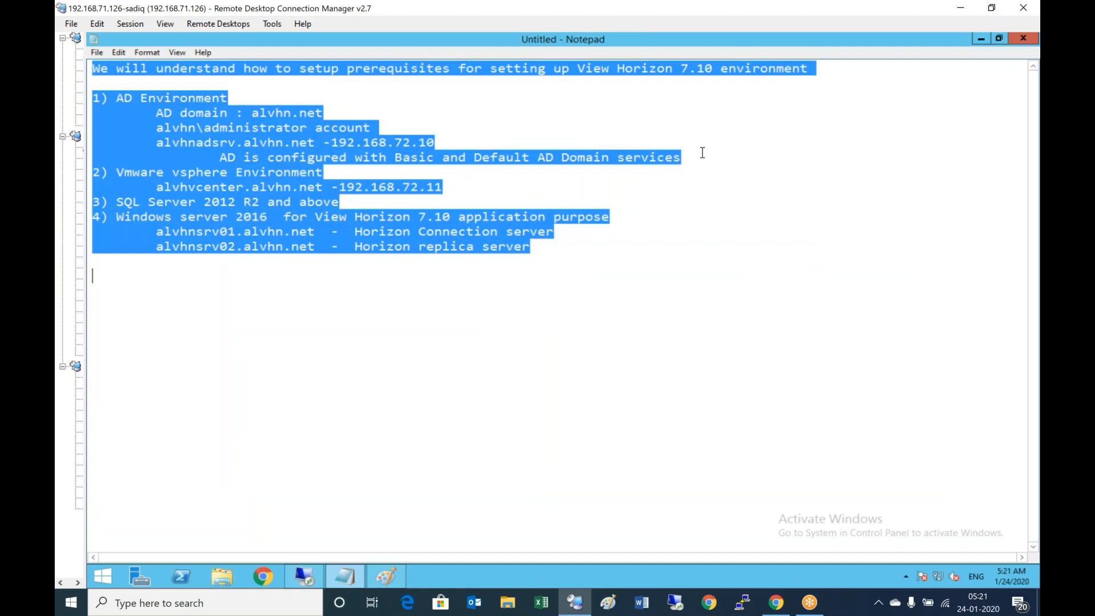
Append "- Vmware vCenter 6.0 is installed" to the alvhvcenter.alvhn.net line.
{"action": "left_click", "coordinate": [701, 153]}
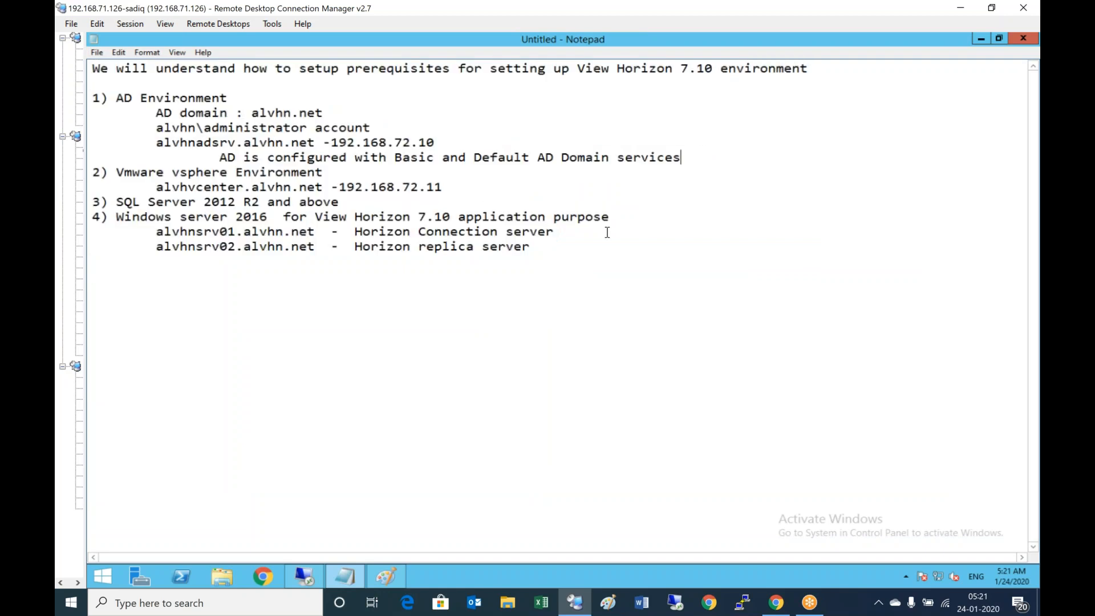
{"action": "left_click", "coordinate": [469, 191]}
{"action": "type", "text": "- Vmware vCenter"}
{"action": "key", "text": "BackSpace"}
{"action": "key", "text": "BackSpace"}
{"action": "key", "text": "BackSpace"}
{"action": "type", "text": "ter 6."}
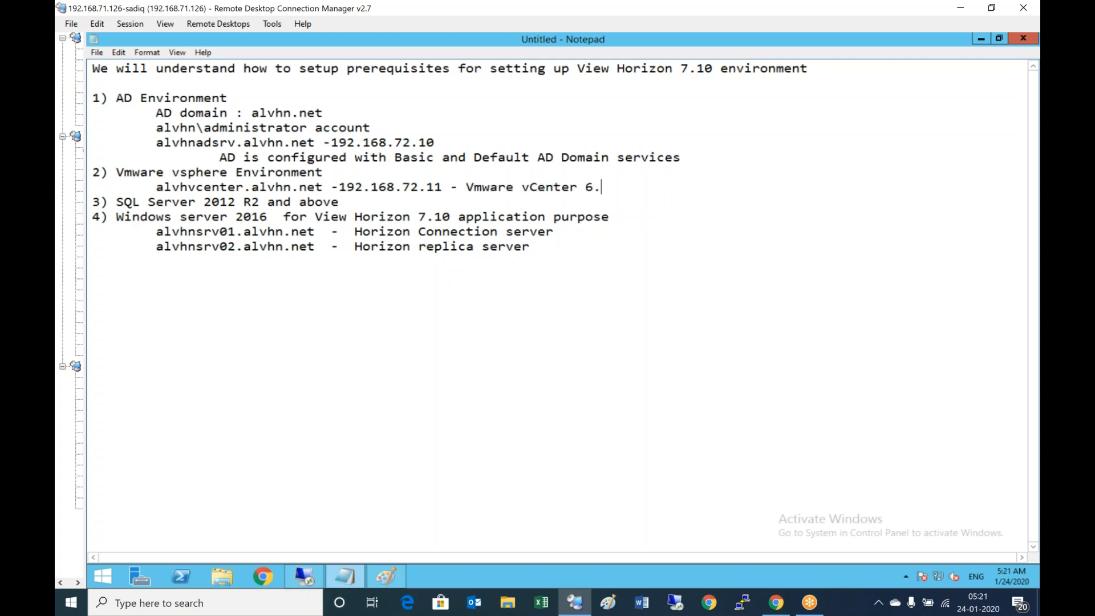
{"action": "type", "text": "0 is installed"}
Below the vCenter line, add the indented line "alvhnesxi01.alvhn.net - 192.168.72.13 - Vmware vSphere esxi 6.0".
{"action": "key", "text": "Return"}
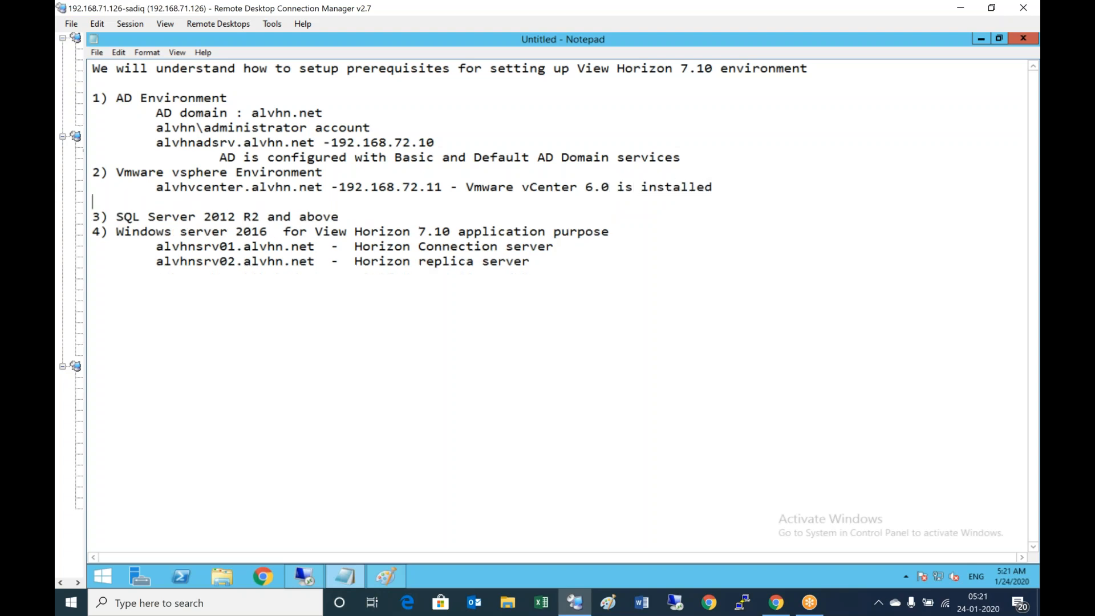
{"action": "key", "text": "Tab"}
{"action": "type", "text": "alvhnesxi01.alvhn.net - 192.168.72.13 "}
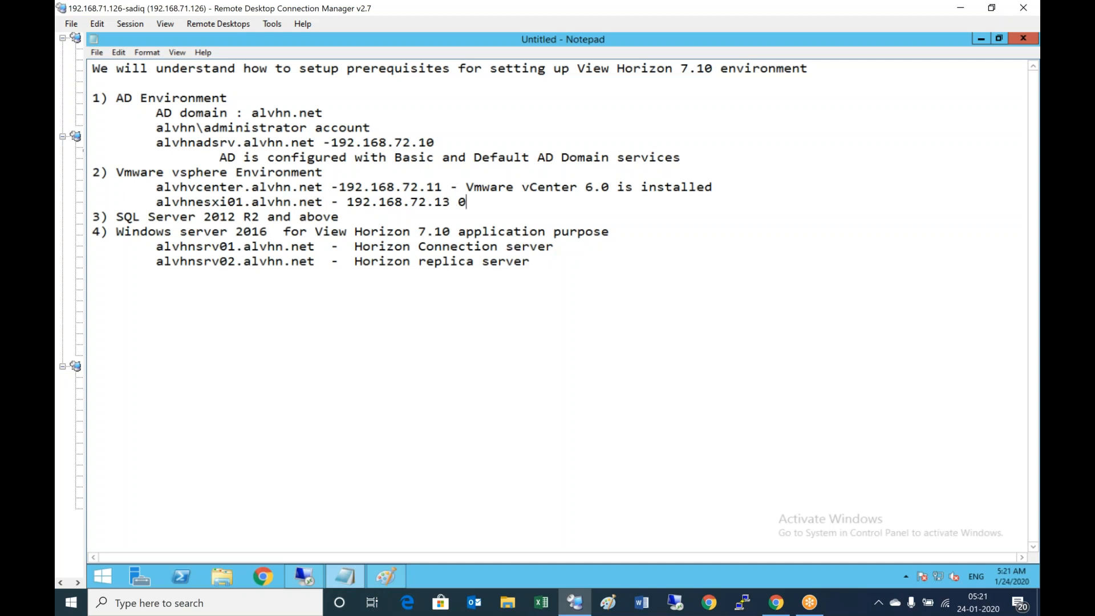
{"action": "type", "text": "- Vmware vSphere esxi 6.0"}
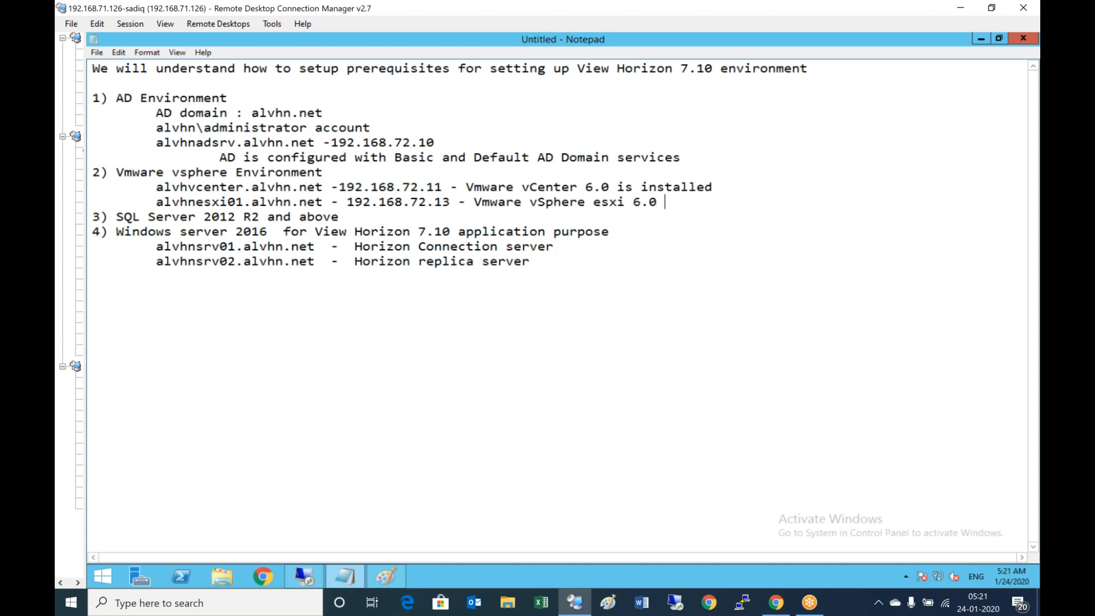
Below the first ESXi host, add the indented line "alvhnesi02.alvhn.net - 192.168.72.14 - Vmware vSphere esxi 6.0".
{"action": "key", "text": "Return"}
{"action": "key", "text": "Tab"}
{"action": "type", "text": "alvhnes"}
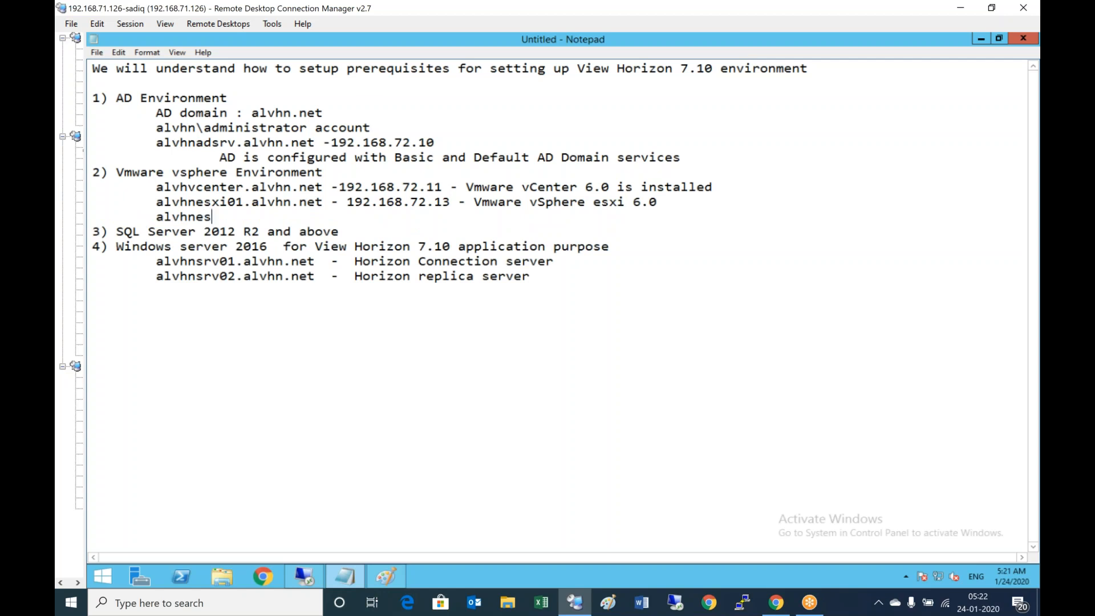
{"action": "type", "text": "i02.alvhn.net  - 192."}
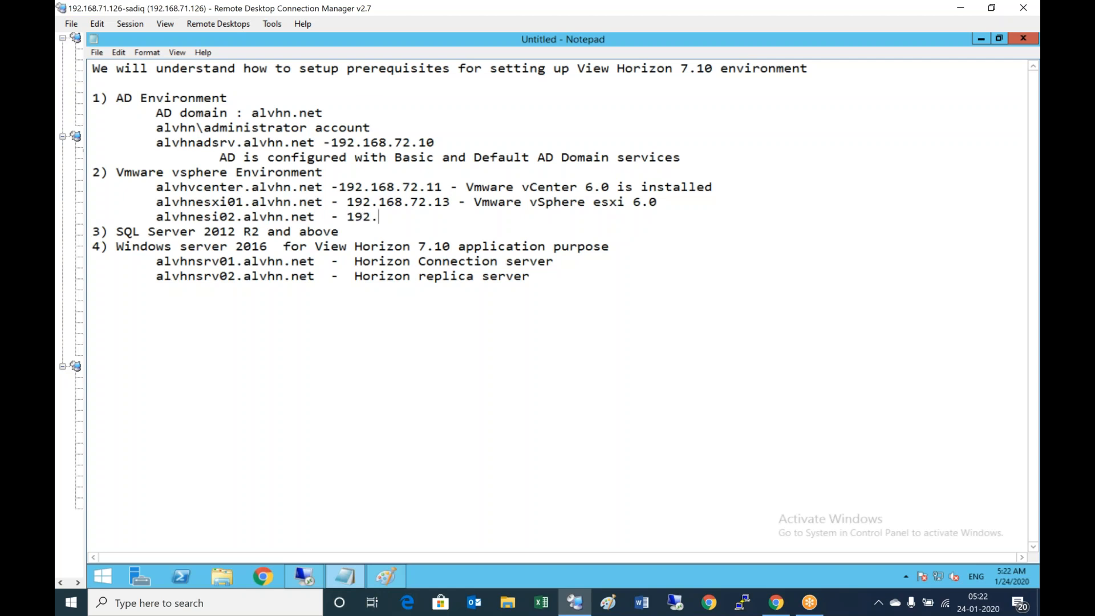
{"action": "type", "text": "168.72.14 - Vmware vSpher"}
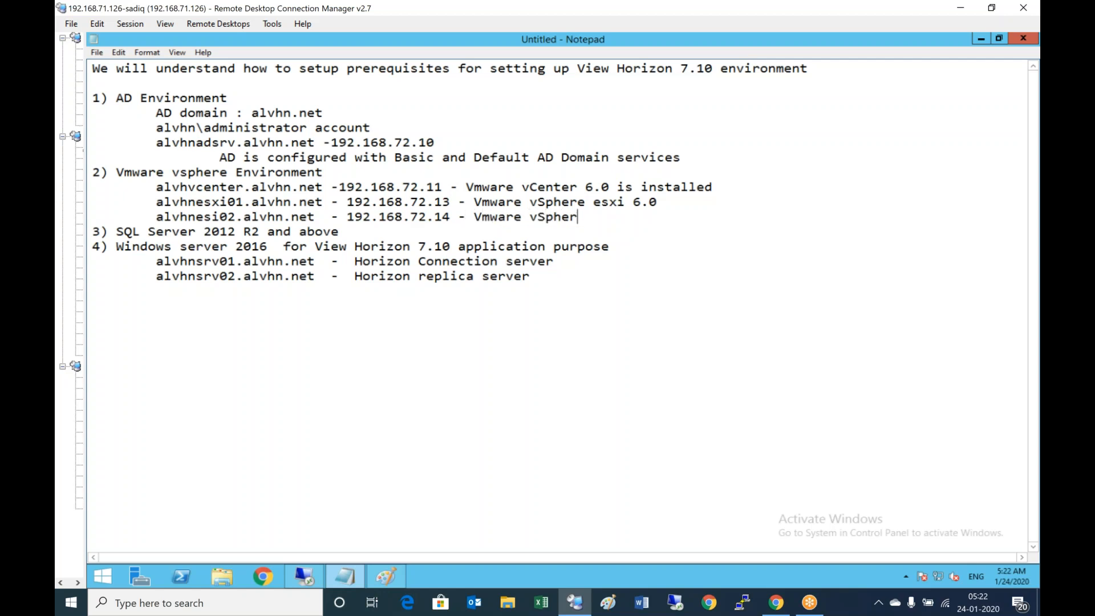
{"action": "type", "text": "e esxi 6.0"}
Append "- Windows Machine" to the end of the alvhvcenter.alvhn.net line.
{"action": "left_click", "coordinate": [740, 185]}
{"action": "type", "text": "- Windo"}
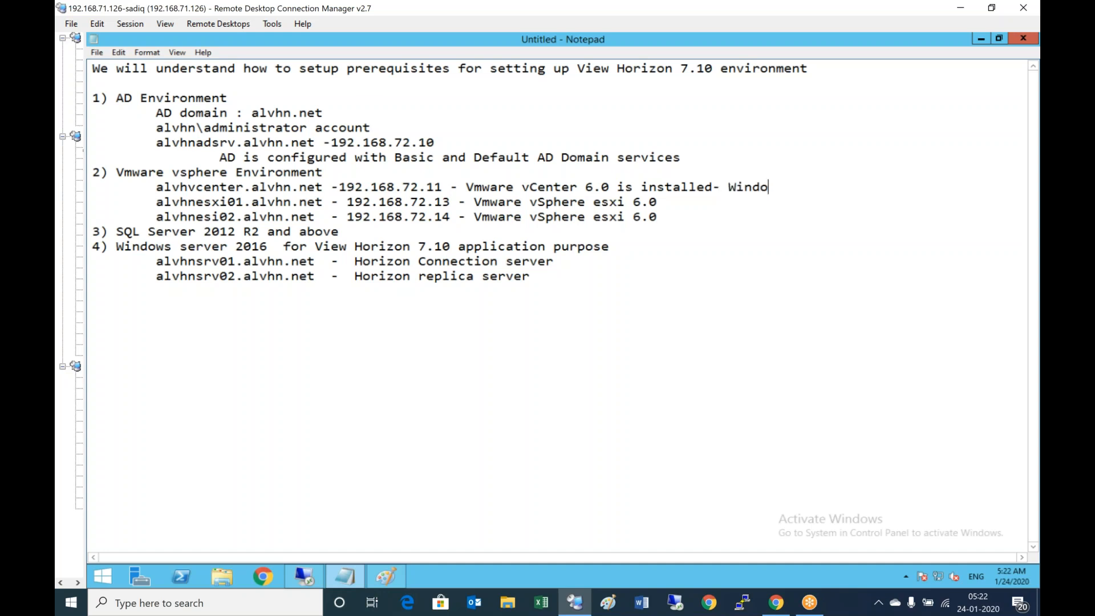
{"action": "type", "text": "ws Machine"}
{"action": "key", "text": "BackSpace"}
{"action": "type", "text": "ne"}
Under the SQL Server 2012 R2 item, add the indented line "alvhnsrv03.alvhn.net - 192.168.72.17 - SQL Server 2012 R2".
{"action": "left_click", "coordinate": [397, 235]}
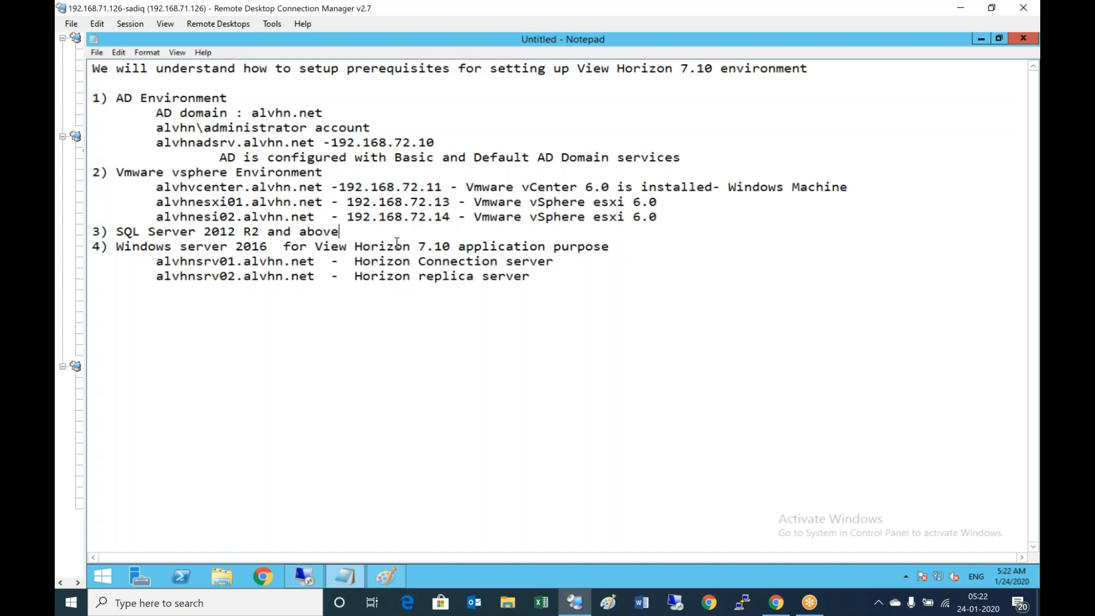
{"action": "key", "text": "Return"}
{"action": "key", "text": "Tab"}
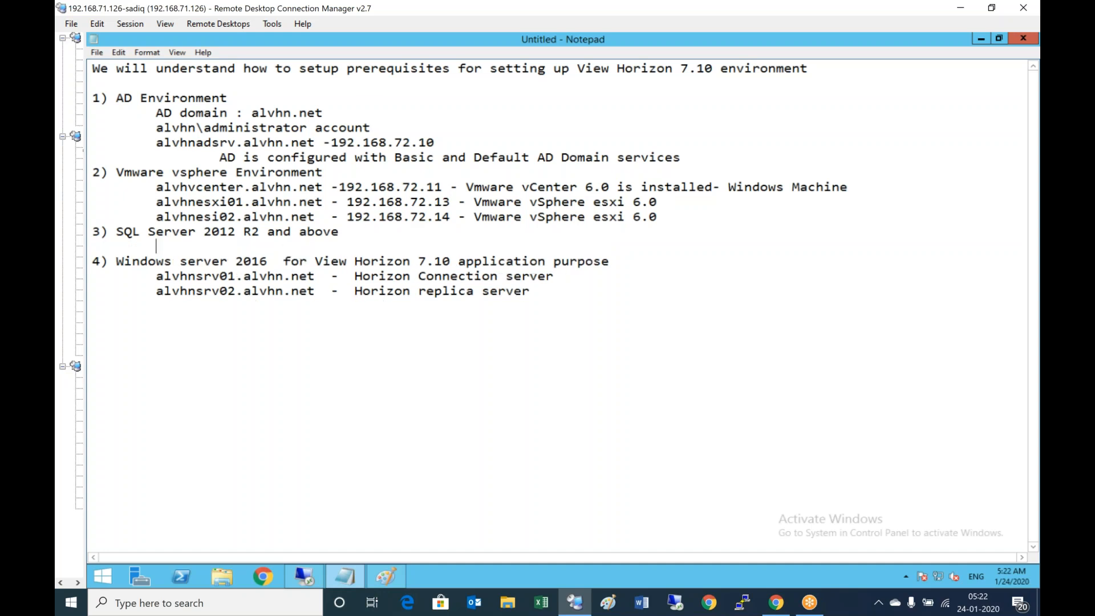
{"action": "type", "text": "alvhnsrv03"}
{"action": "type", "text": "alvhn.et"}
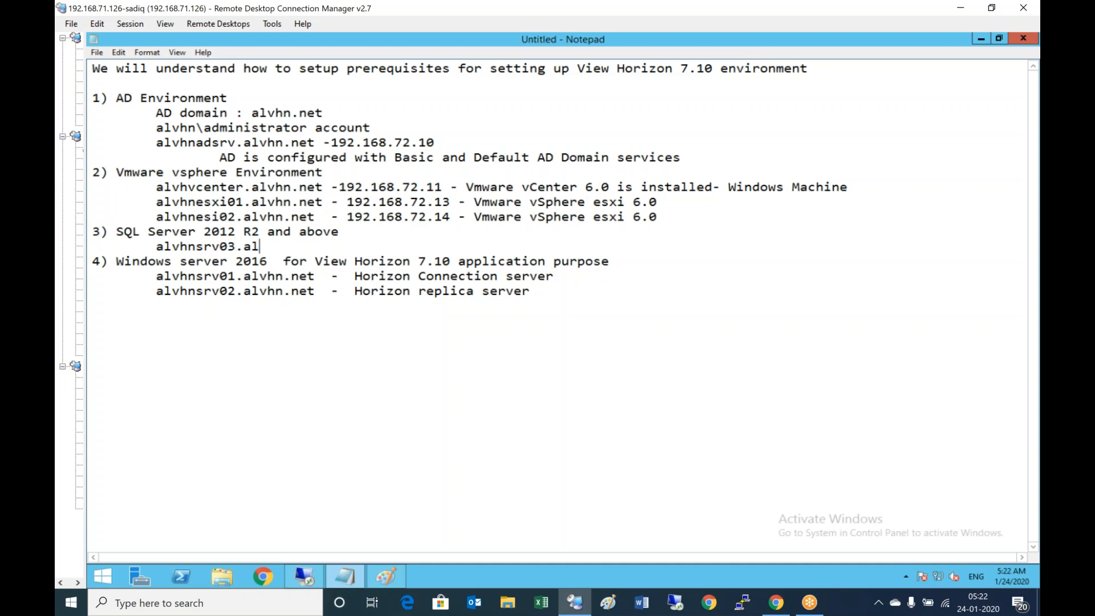
{"action": "key", "text": "BackSpace"}
{"action": "key", "text": "BackSpace"}
{"action": "type", "text": "net  - 192.1"}
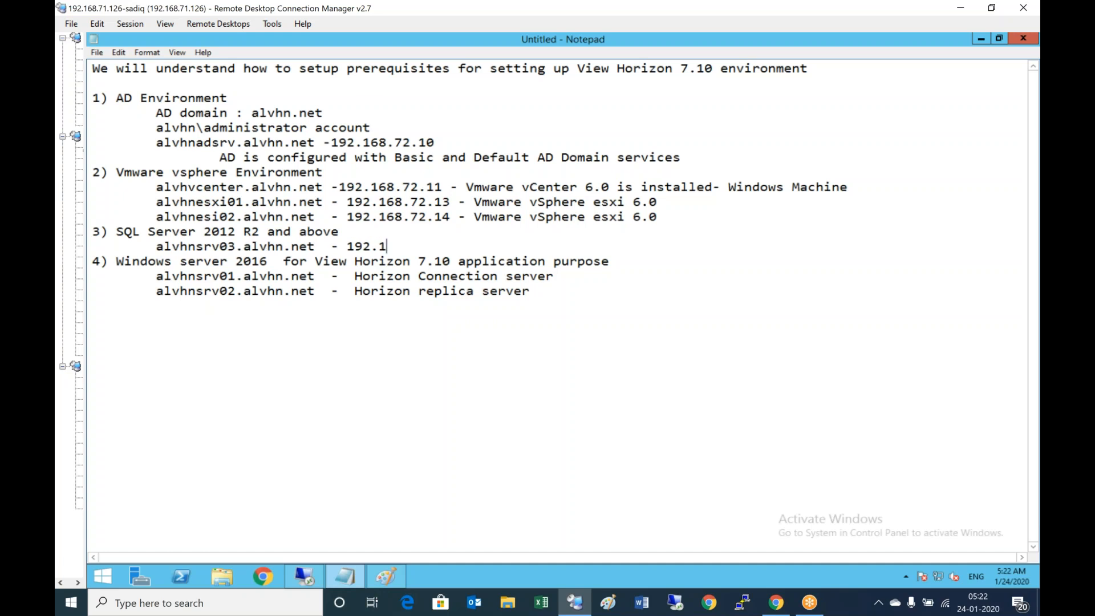
{"action": "type", "text": "68.72.17  - SQL Server"}
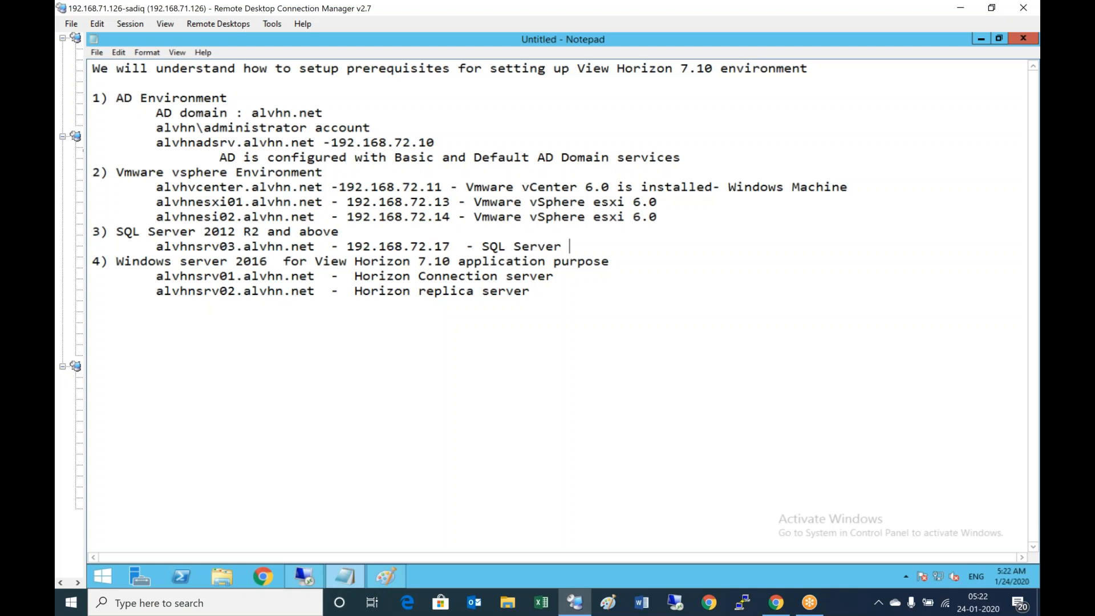
{"action": "type", "text": "2012 R2"}
Below the alvhnsrv03 line, add the further indented note "Installed SQL Server with alvhn\administrator account".
{"action": "key", "text": "Return"}
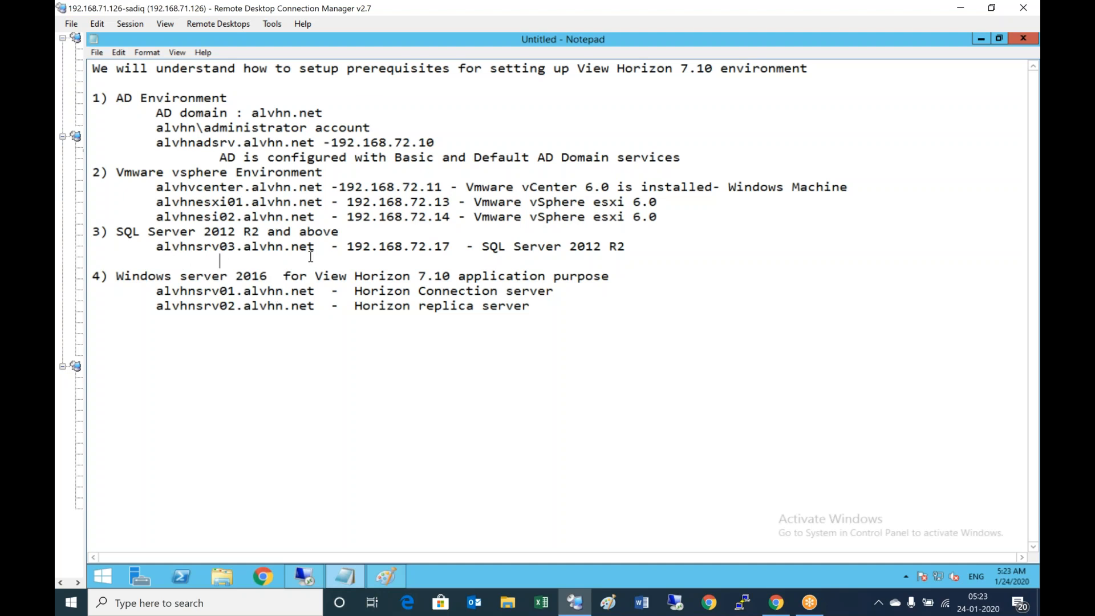
{"action": "type", "text": "Installed SQL Serve"}
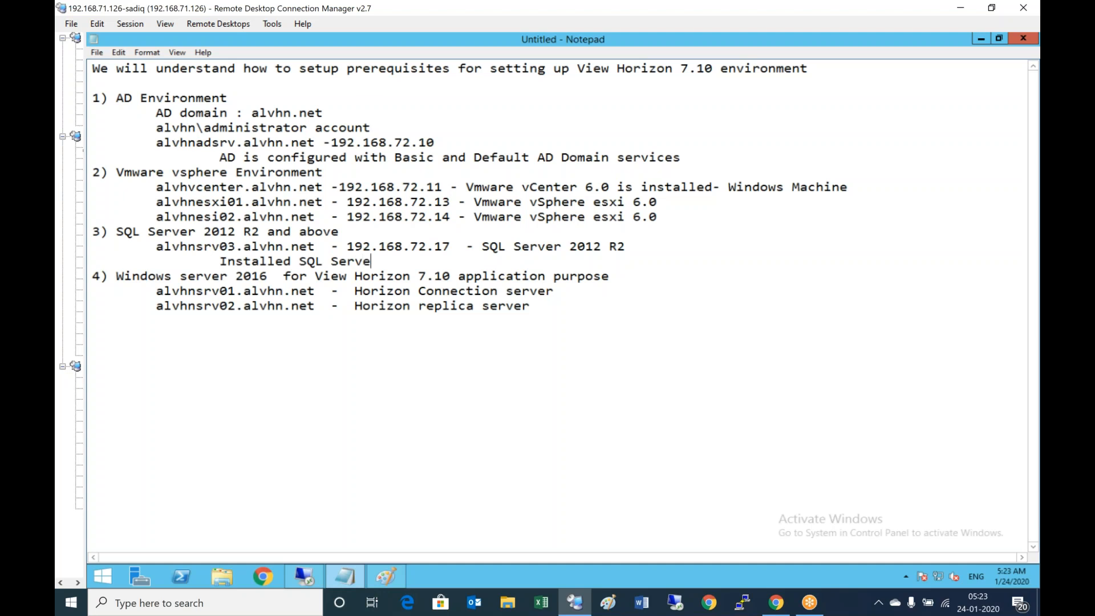
{"action": "type", "text": "r with alvhn\\administrator account"}
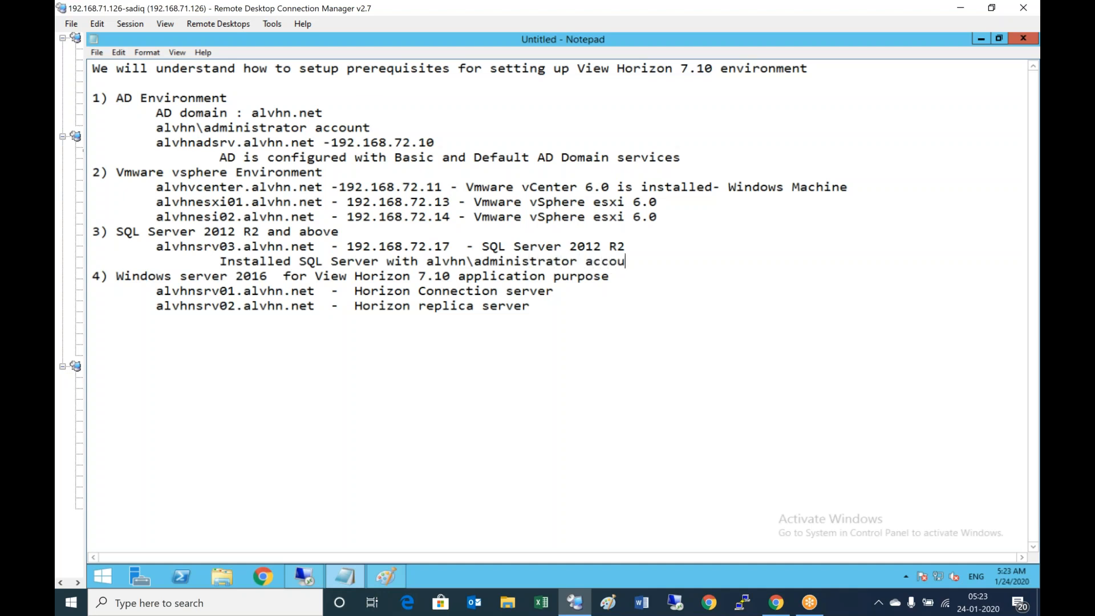
Below the SQL installation note, add the triple-indented line "Enabled Mixed mode authentication".
{"action": "key", "text": "Return"}
{"action": "key", "text": "Tab"}
{"action": "key", "text": "Tab"}
{"action": "key", "text": "Tab"}
{"action": "type", "text": "Enabled Mixed mode authentication"}
{"action": "key", "text": "BackSpace"}
{"action": "key", "text": "BackSpace"}
{"action": "type", "text": "ion"}
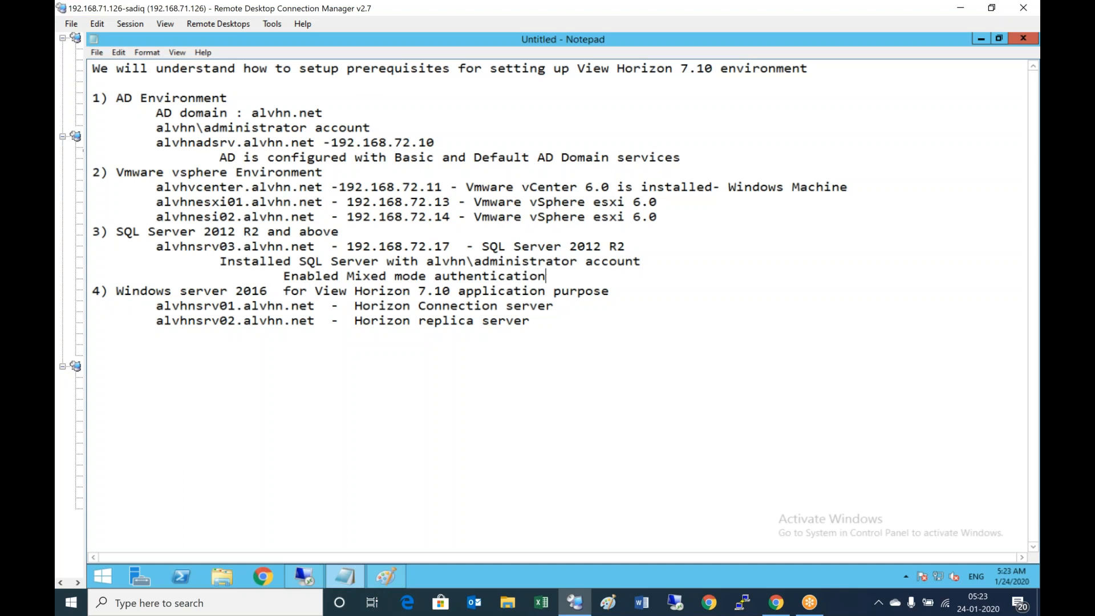
Add the triple-indented line "Added user alvhn\administrator as a DB Admin / Super admin in SQL Application", followed by a new line.
{"action": "key", "text": "Return"}
{"action": "key", "text": "Tab"}
{"action": "key", "text": "Tab"}
{"action": "key", "text": "Tab"}
{"action": "type", "text": "Added user"}
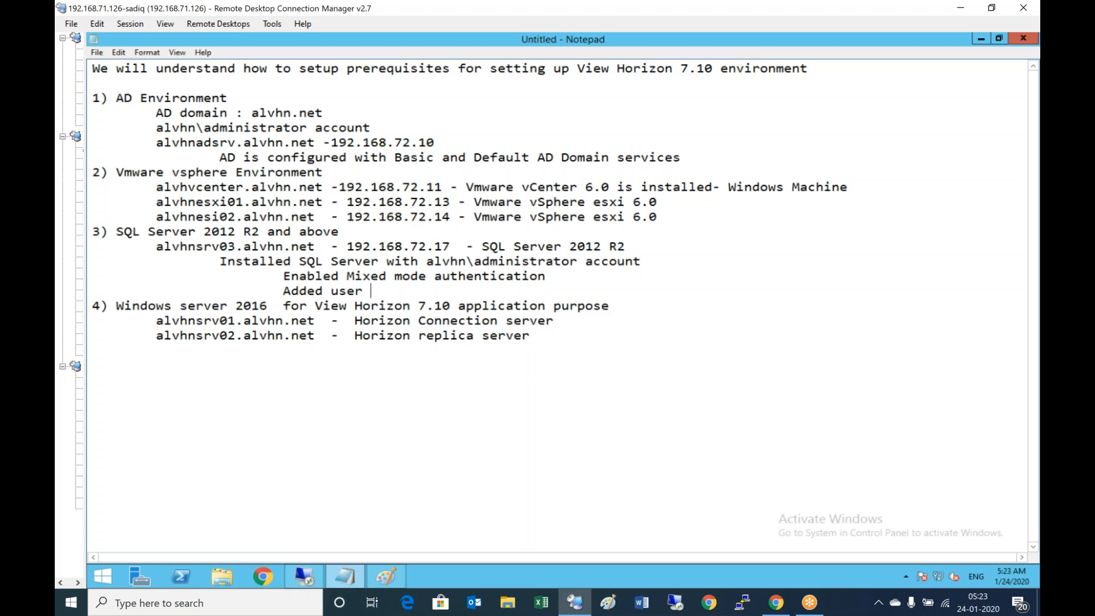
{"action": "type", "text": " alvhn\\admi"}
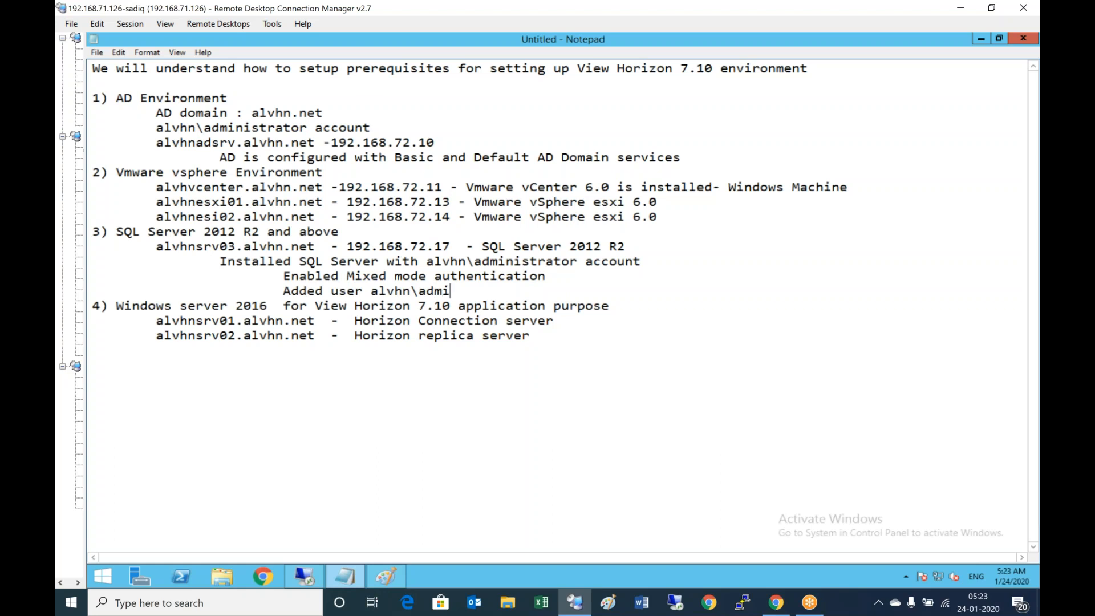
{"action": "type", "text": "nistrator as a "}
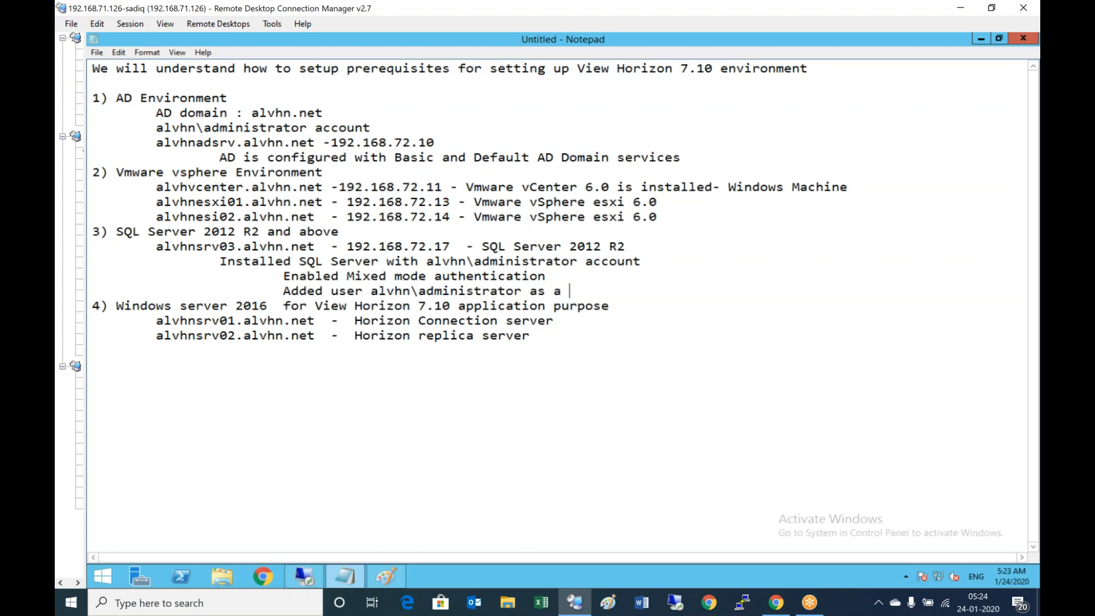
{"action": "type", "text": "DB Admin / Super admin in "}
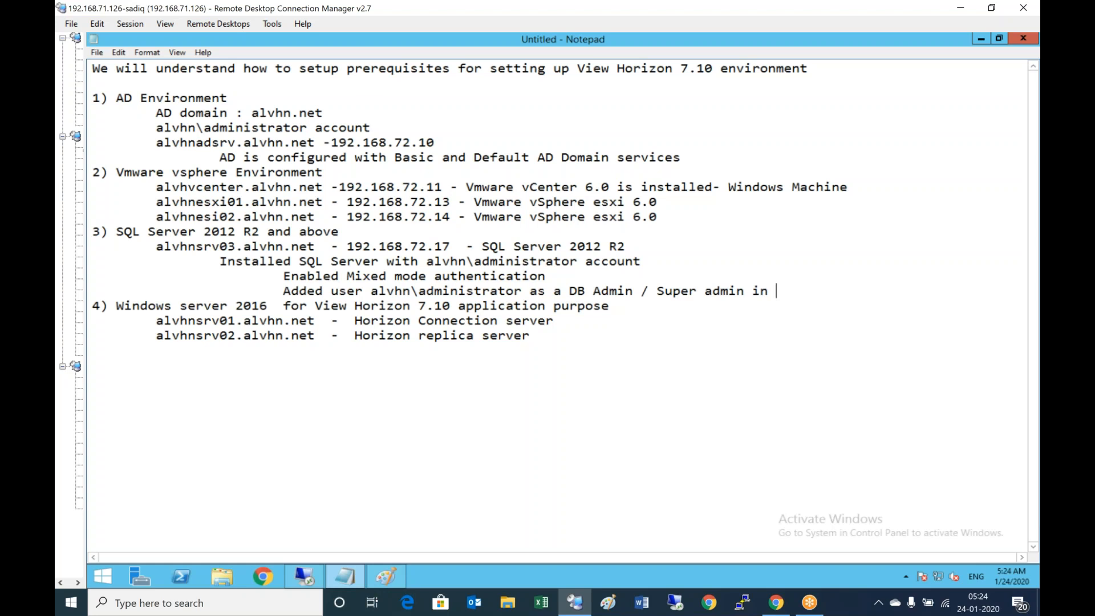
{"action": "type", "text": "SQL Application"}
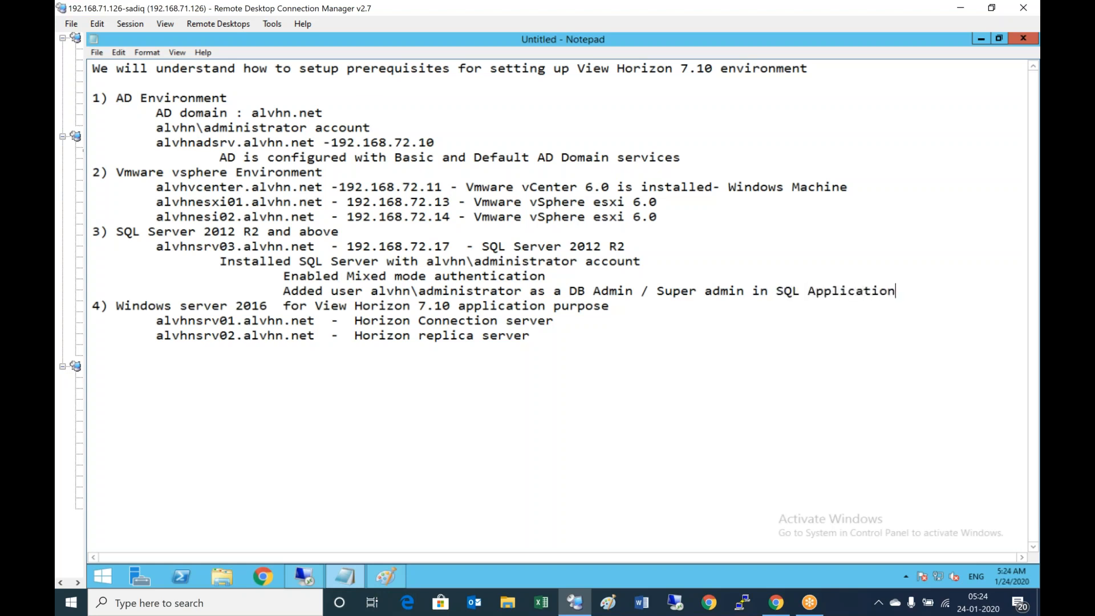
{"action": "key", "text": "Return"}
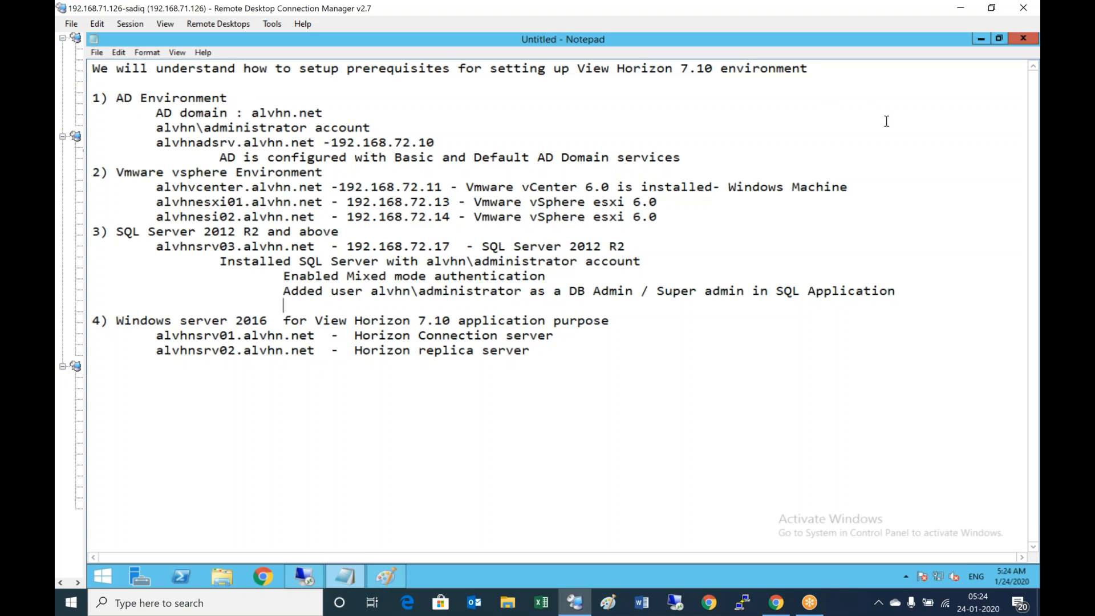
Switch to Paint and draw a rounded rectangle about 250 × 90 px near the canvas's upper edge with a thin outline.
{"action": "left_click", "coordinate": [983, 42]}
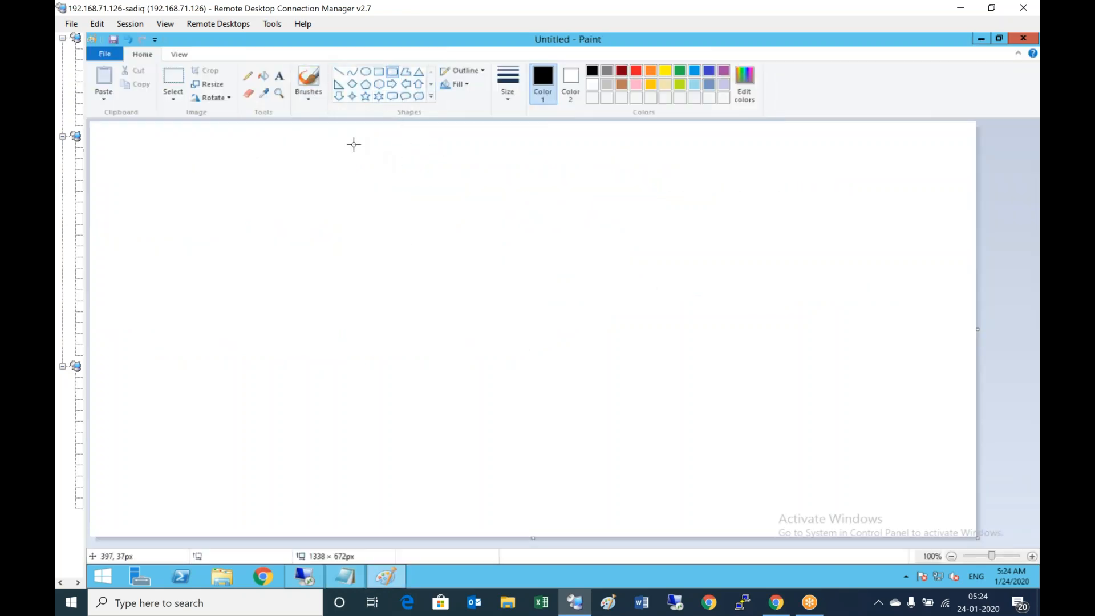
{"action": "mouse_move", "coordinate": [341, 134]}
{"action": "left_mouse_down"}
{"action": "mouse_move", "coordinate": [372, 181]}
{"action": "mouse_move", "coordinate": [507, 191]}
{"action": "left_mouse_up"}
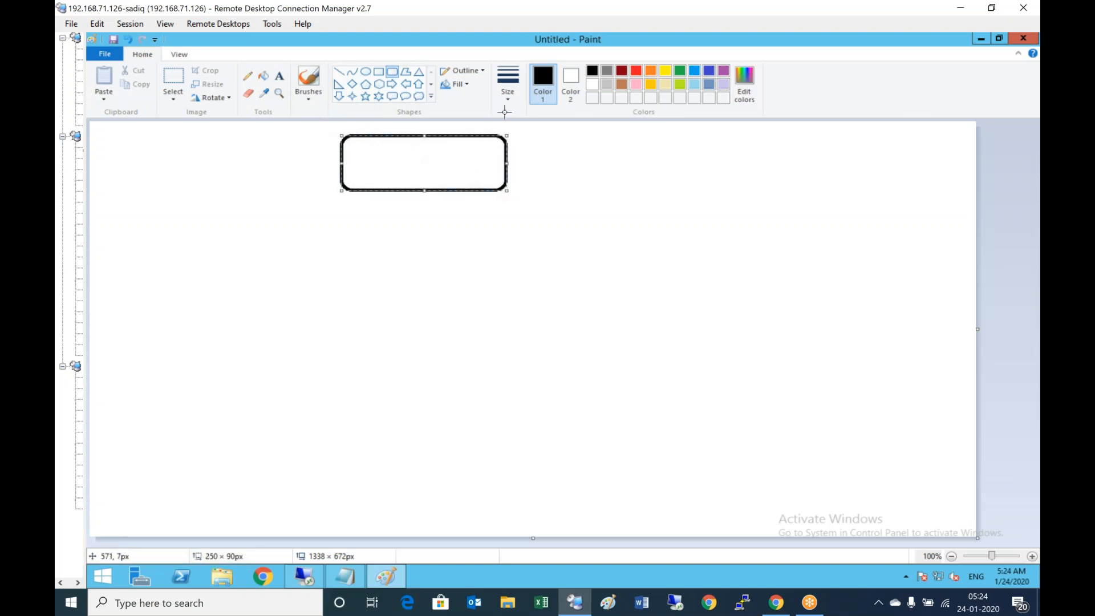
{"action": "left_click", "coordinate": [509, 101]}
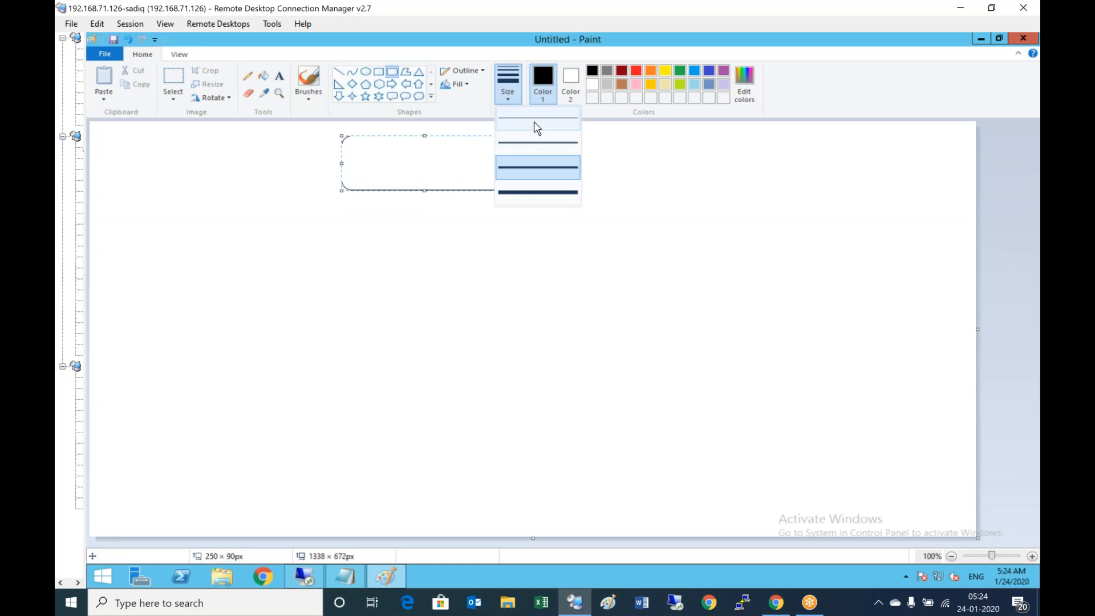
{"action": "left_click", "coordinate": [529, 144]}
{"action": "left_click", "coordinate": [531, 169]}
Add the text "AD Server" at font size 14 inside the upper part of the rounded rectangle.
{"action": "left_click", "coordinate": [278, 75]}
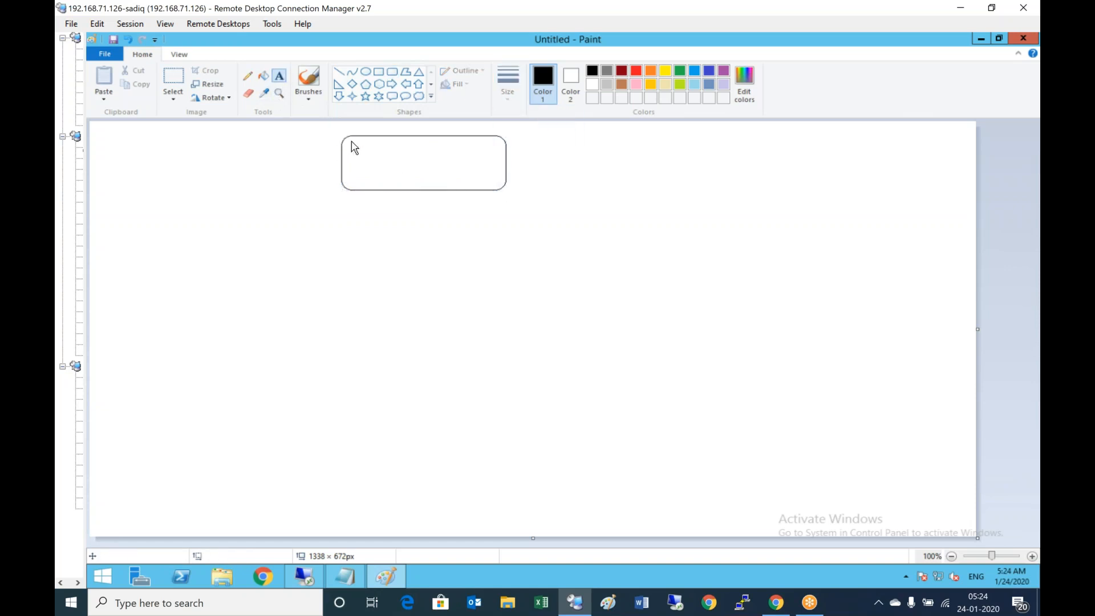
{"action": "left_click_drag", "start_coordinate": [349, 137], "coordinate": [444, 159]}
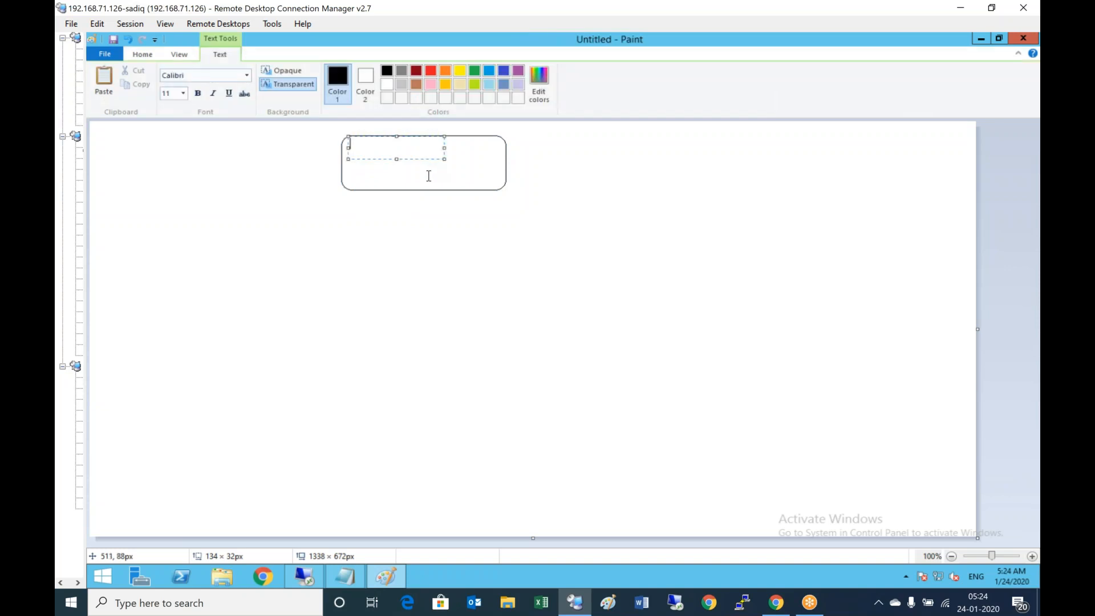
{"action": "type", "text": "AD Server"}
{"action": "key", "text": "ctrl+a"}
{"action": "left_click", "coordinate": [184, 94]}
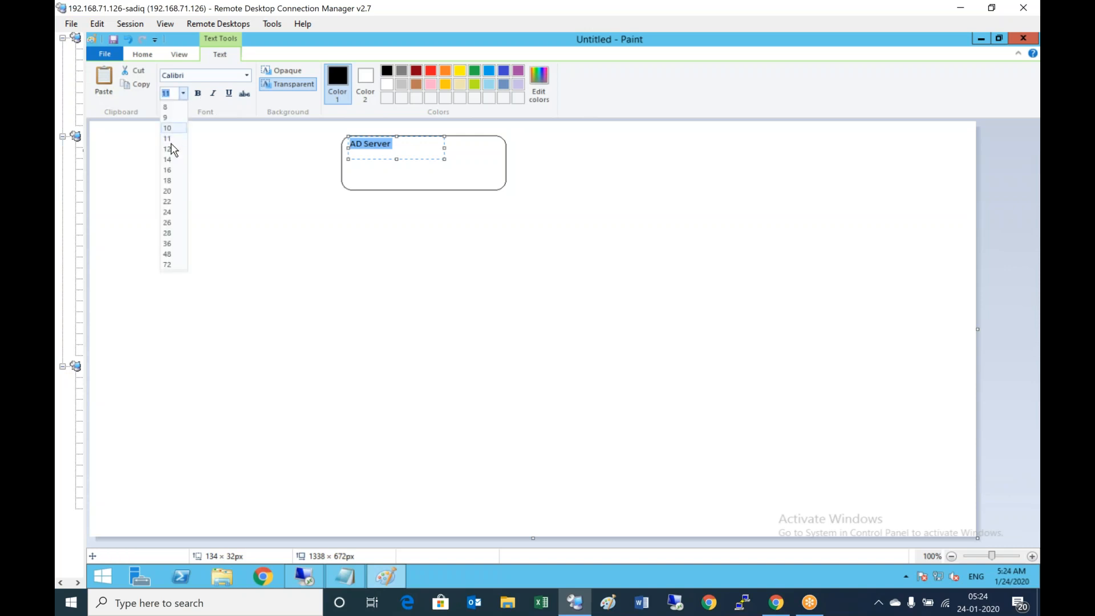
{"action": "left_click", "coordinate": [170, 150]}
{"action": "left_click", "coordinate": [183, 94]}
{"action": "left_click", "coordinate": [176, 159]}
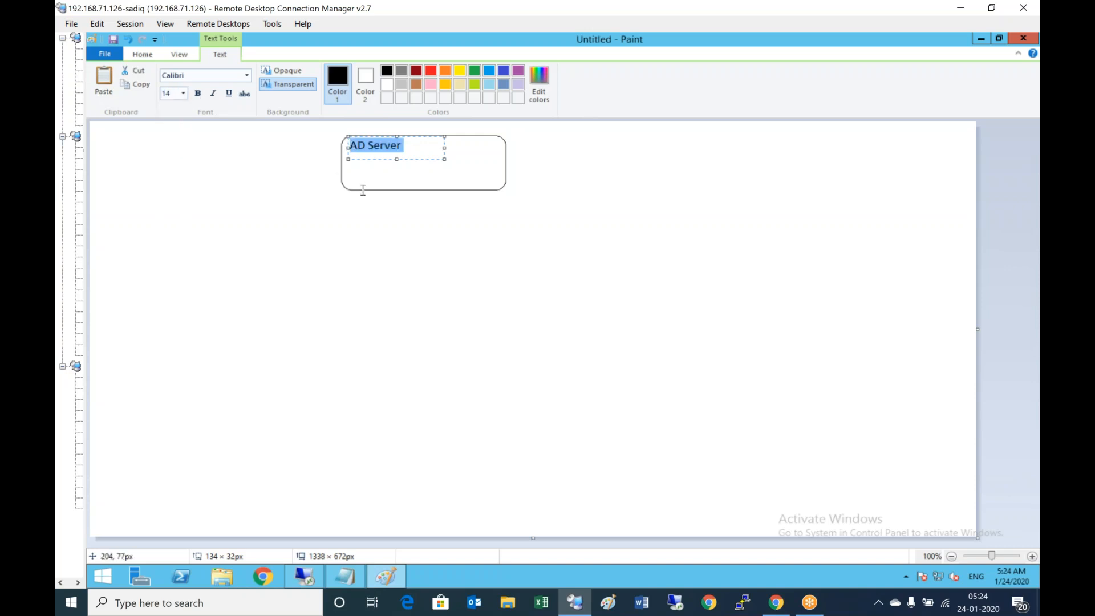
{"action": "left_click", "coordinate": [413, 183]}
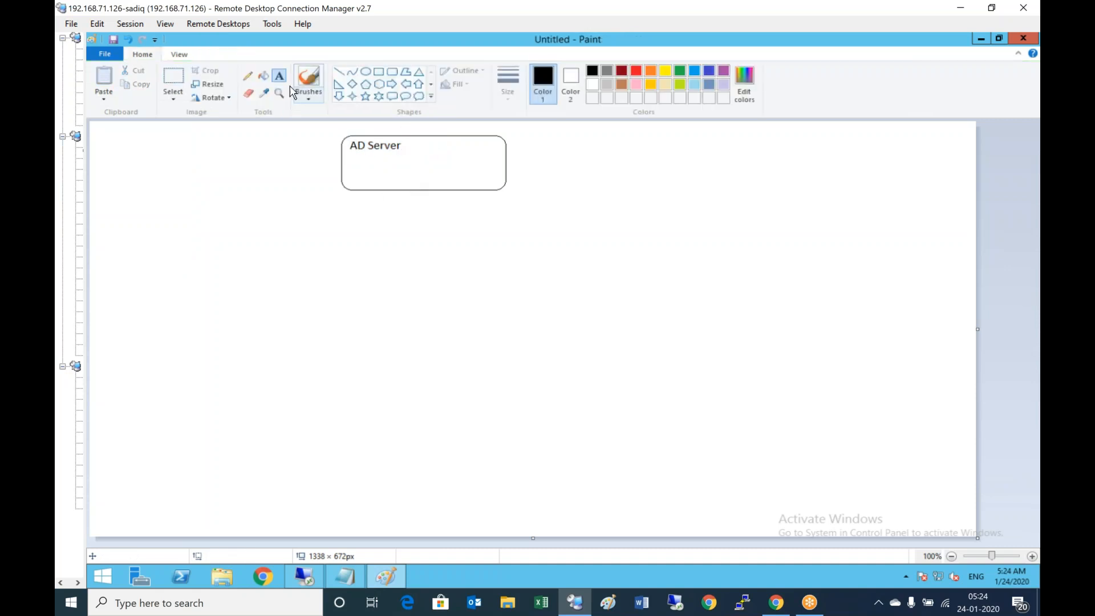
Add the text "192.168.72.10" beside the "AD Server" label in the rounded rectangle.
{"action": "left_click_drag", "start_coordinate": [404, 137], "coordinate": [530, 153]}
{"action": "type", "text": "192.1"}
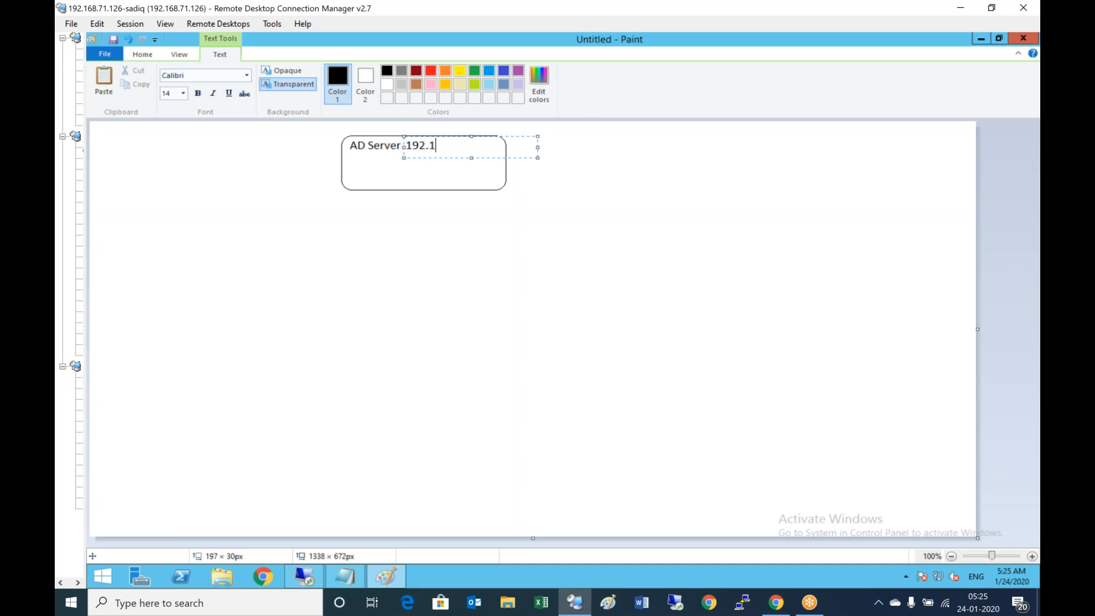
{"action": "type", "text": "68.72.10"}
{"action": "left_click", "coordinate": [541, 172]}
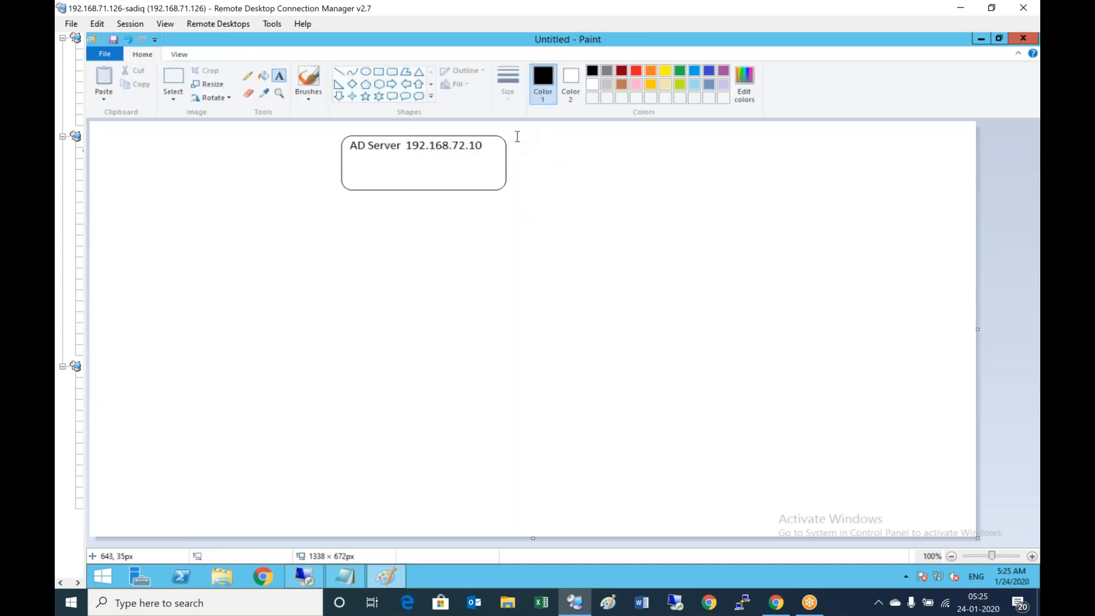
Add a text list beside the AD Server box with the lines "1) AD DC", "2) AD CS" and "3) DHCP Server".
{"action": "left_click_drag", "start_coordinate": [517, 132], "coordinate": [638, 210]}
{"action": "type", "text": "1) AD "}
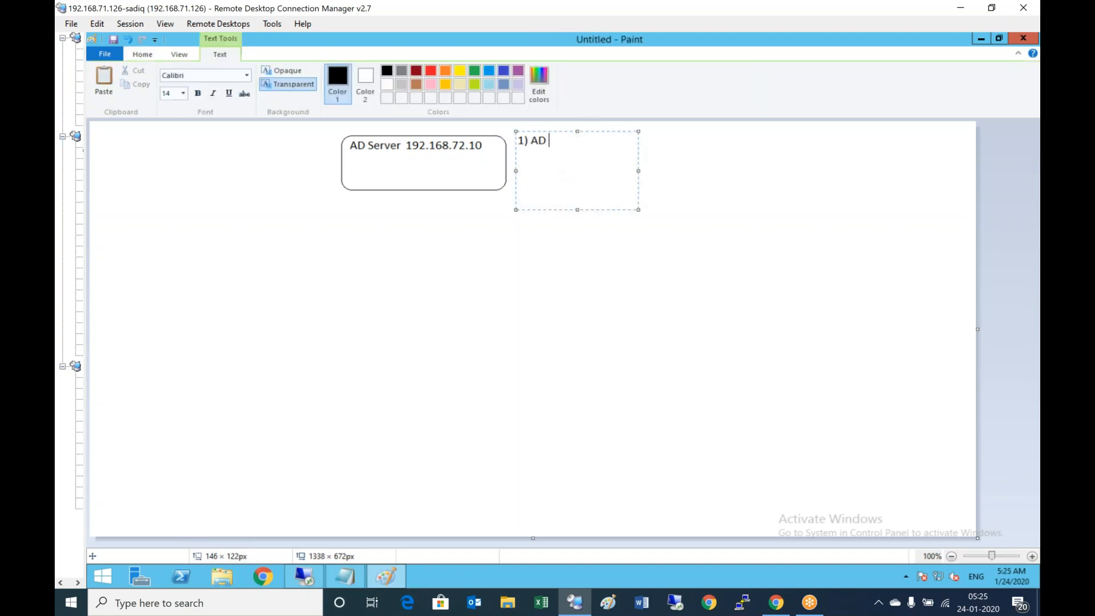
{"action": "type", "text": "DC"}
{"action": "key", "text": "Return"}
{"action": "type", "text": "2) AD C"}
{"action": "type", "text": "S "}
{"action": "type", "text": "3) "}
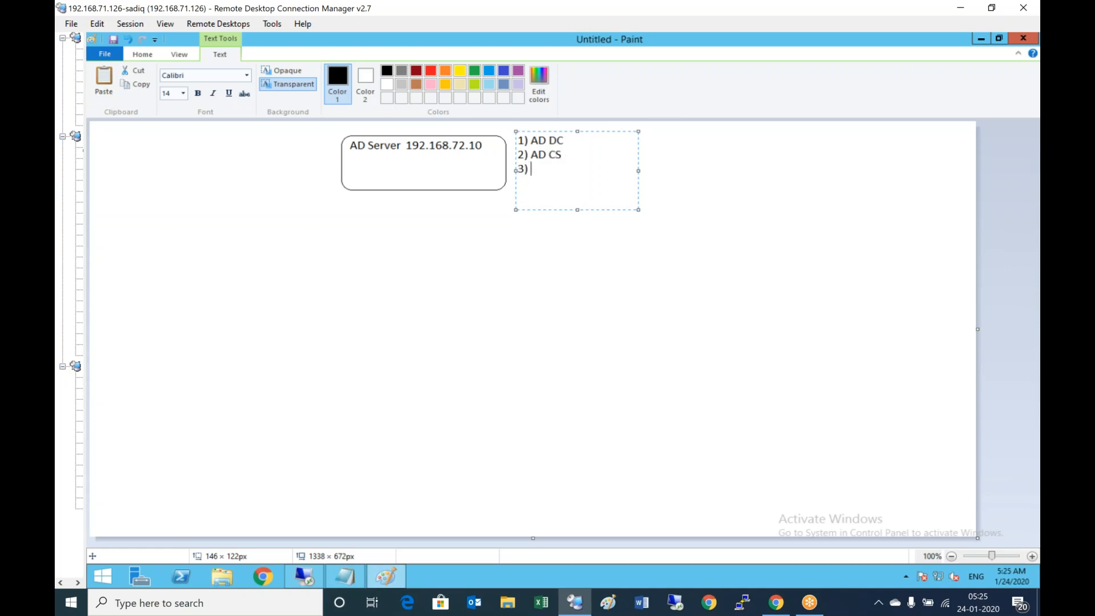
{"action": "type", "text": "DHCP Server"}
{"action": "left_click", "coordinate": [678, 133]}
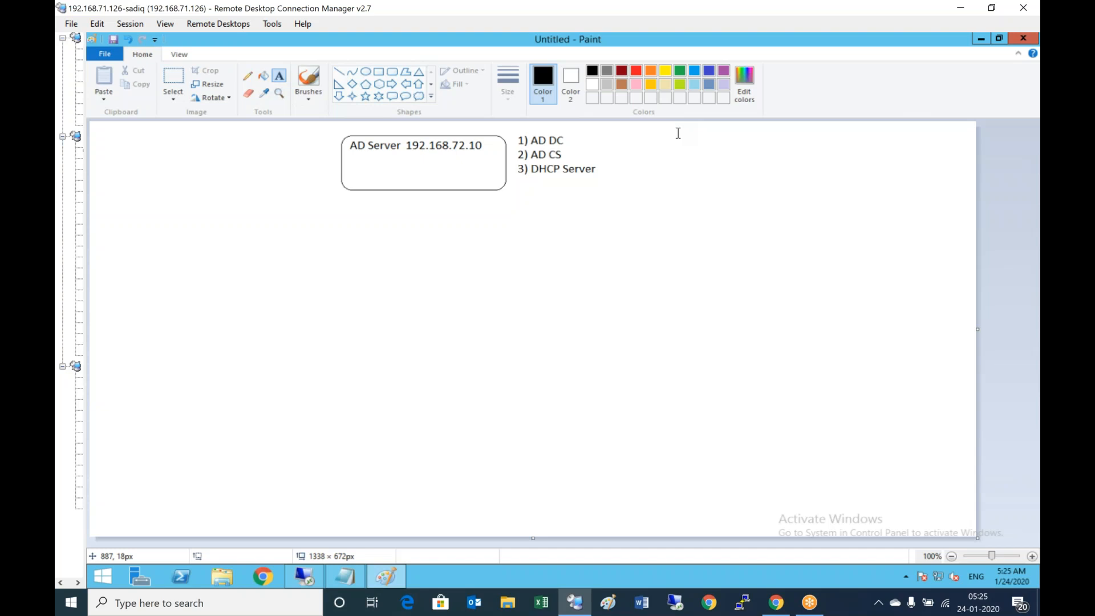
Draw a rounded rectangle about 261 × 92 px below the AD Server box and start its label with "vCenter Server".
{"action": "left_click", "coordinate": [392, 71]}
{"action": "left_click_drag", "start_coordinate": [339, 207], "coordinate": [511, 263]}
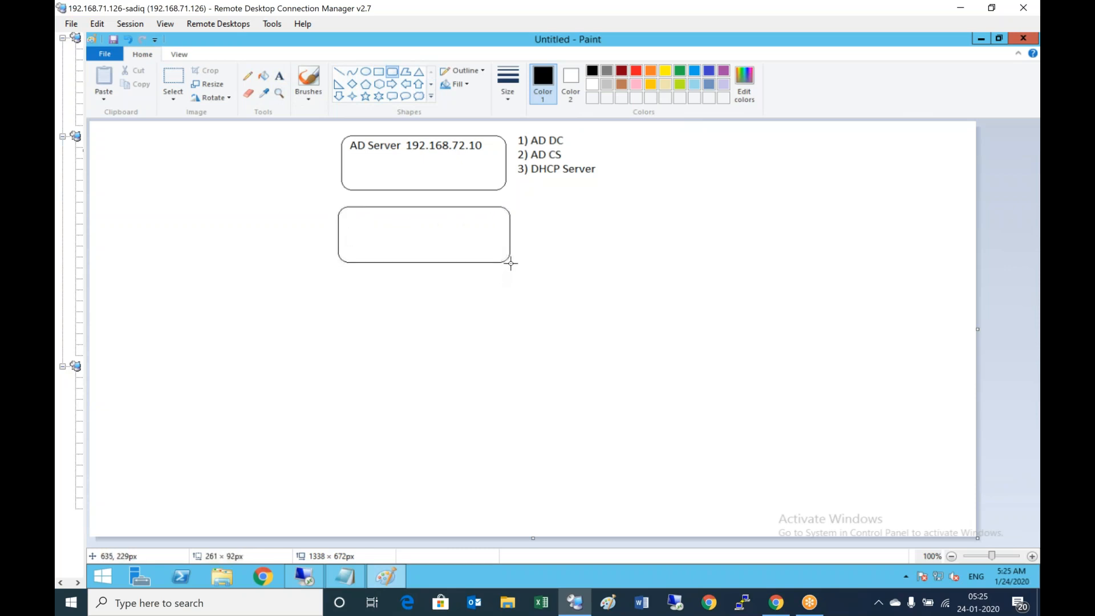
{"action": "left_click", "coordinate": [278, 76]}
{"action": "left_click_drag", "start_coordinate": [346, 205], "coordinate": [487, 221]}
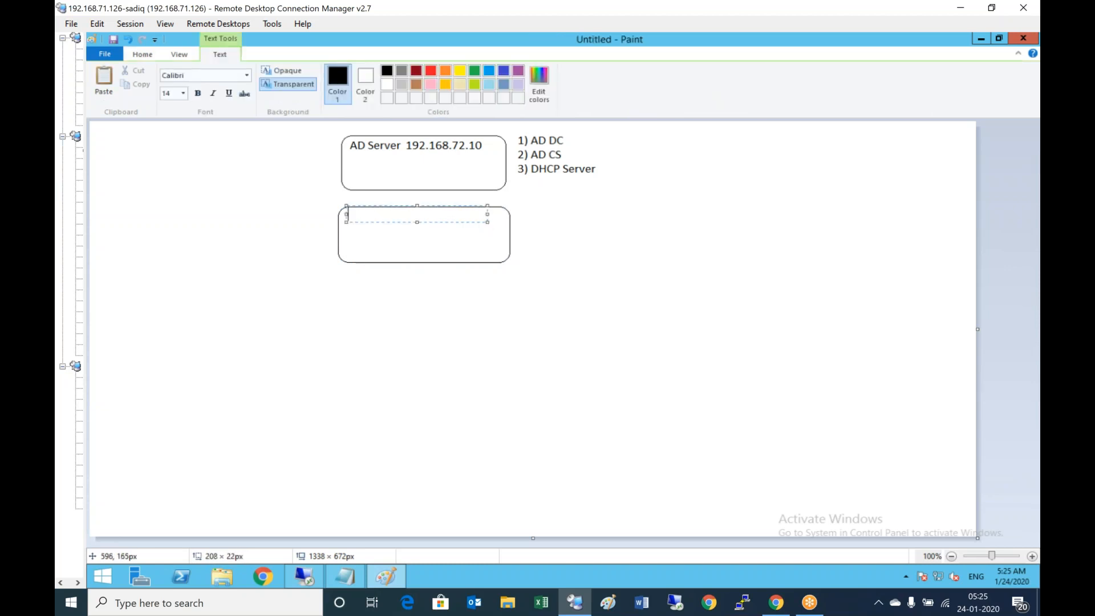
{"action": "type", "text": "V"}
{"action": "key", "text": "BackSpace"}
{"action": "type", "text": "VCenter Server "}
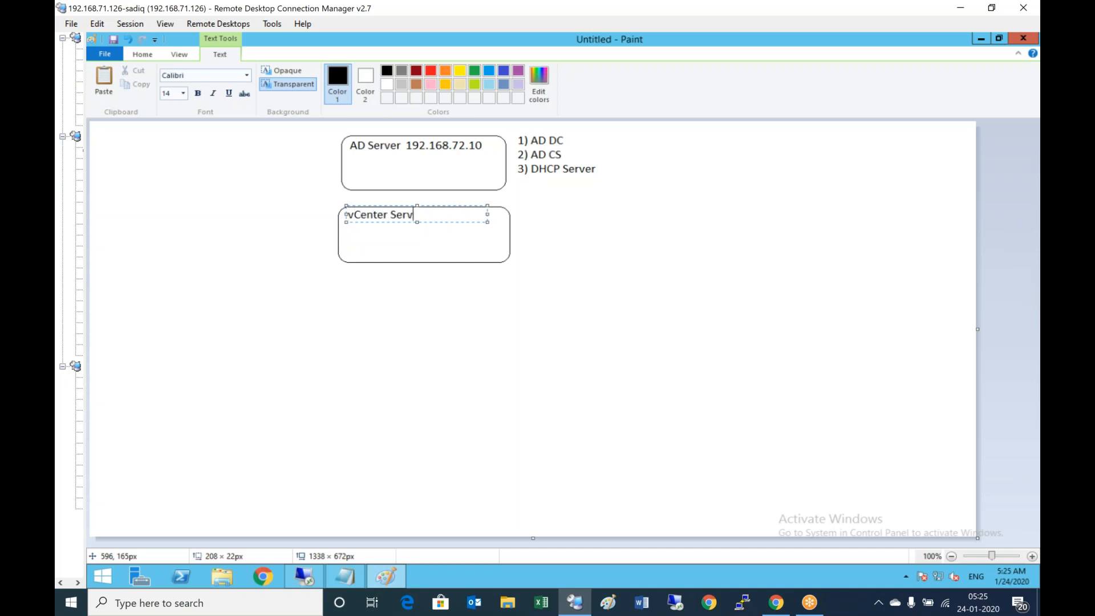
Complete the vCenter Server label with the address "192.168.72.11" and widen the text box so it fits on one line.
{"action": "type", "text": " 72.11"}
{"action": "key", "text": "Left"}
{"action": "key", "text": "Left"}
{"action": "key", "text": "Left"}
{"action": "type", "text": "1"}
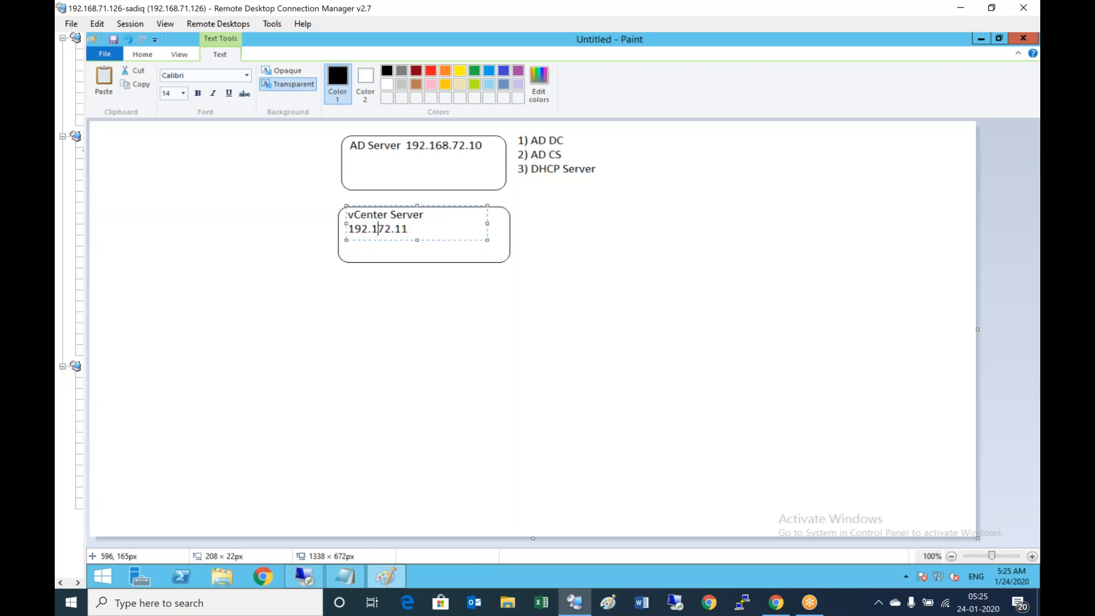
{"action": "type", "text": "92.168."}
{"action": "mouse_move", "coordinate": [487, 224]}
{"action": "left_mouse_down"}
{"action": "mouse_move", "coordinate": [504, 225]}
{"action": "mouse_move", "coordinate": [490, 224]}
{"action": "left_mouse_up"}
Add the text "1) vcenter Servers" next to the vCenter Server box, shifted slightly up over the box's upper right corner.
{"action": "left_click_drag", "start_coordinate": [548, 224], "coordinate": [639, 273]}
{"action": "left_click", "coordinate": [482, 257]}
{"action": "type", "text": "1) vcenter Servers"}
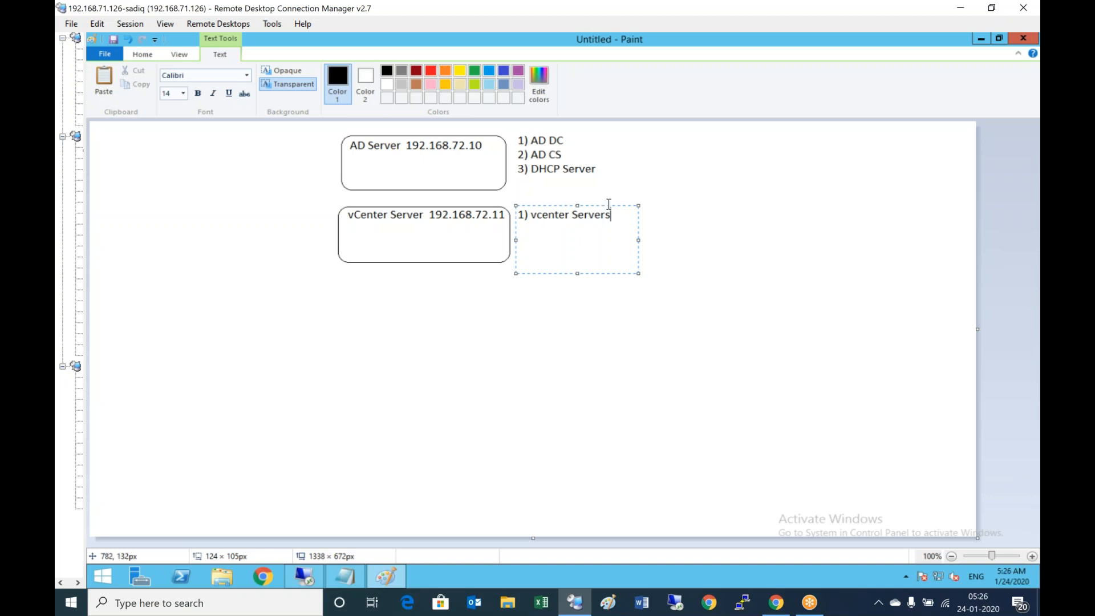
{"action": "left_click_drag", "start_coordinate": [604, 206], "coordinate": [585, 196]}
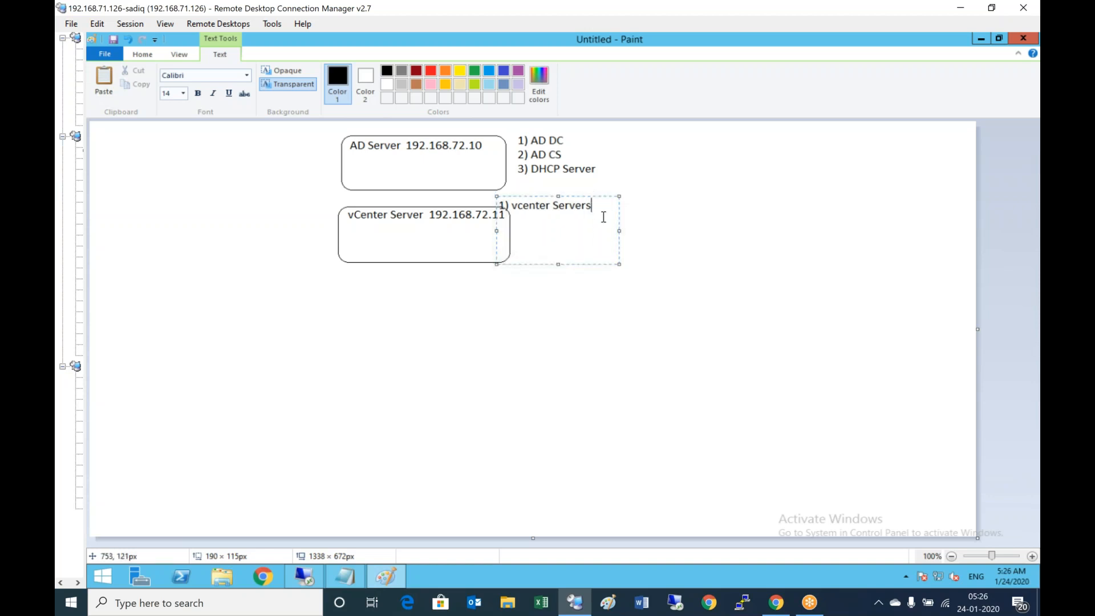
{"action": "left_click", "coordinate": [578, 280]}
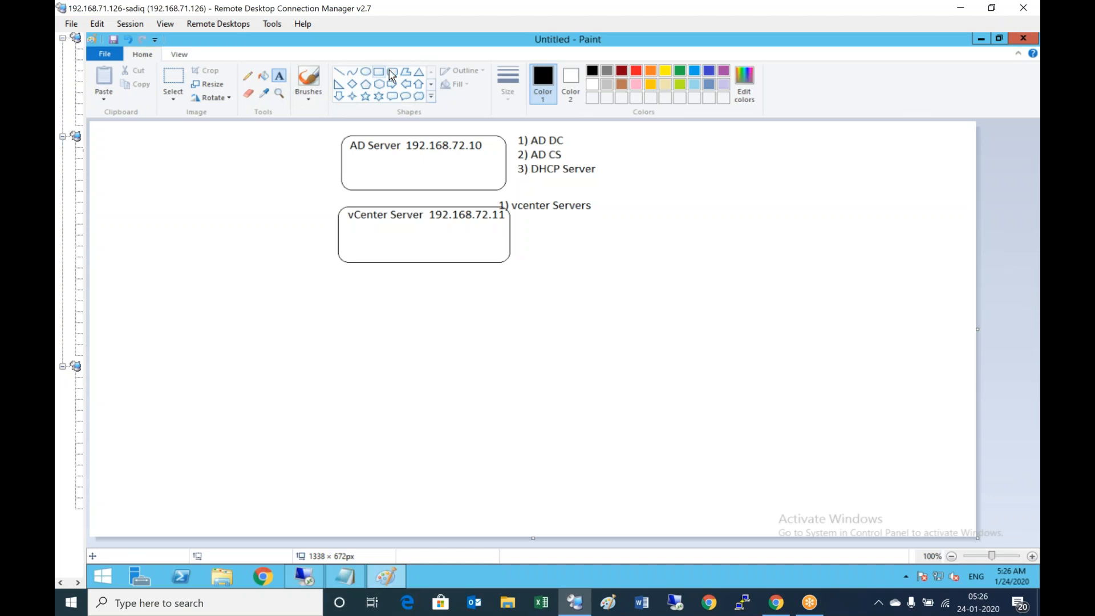
Draw two stacked rounded rectangles to the right of the vCenter Server box and label the upper one "alvhnesxi01.alvhn.net" and "192.168.72.13".
{"action": "left_click_drag", "start_coordinate": [667, 202], "coordinate": [814, 253]}
{"action": "left_click_drag", "start_coordinate": [669, 265], "coordinate": [814, 306]}
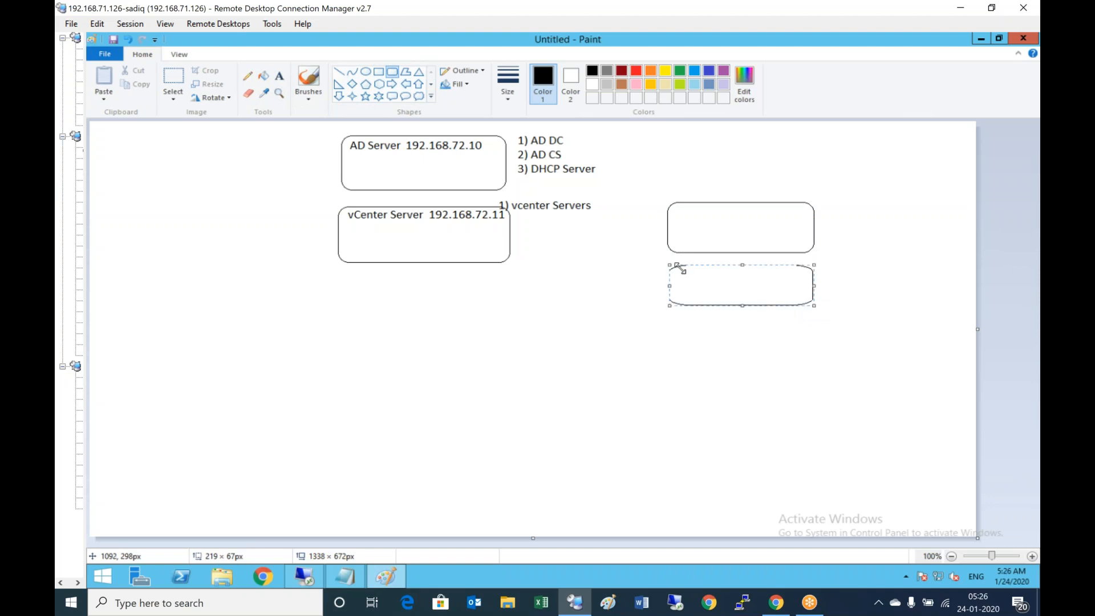
{"action": "left_click", "coordinate": [281, 77]}
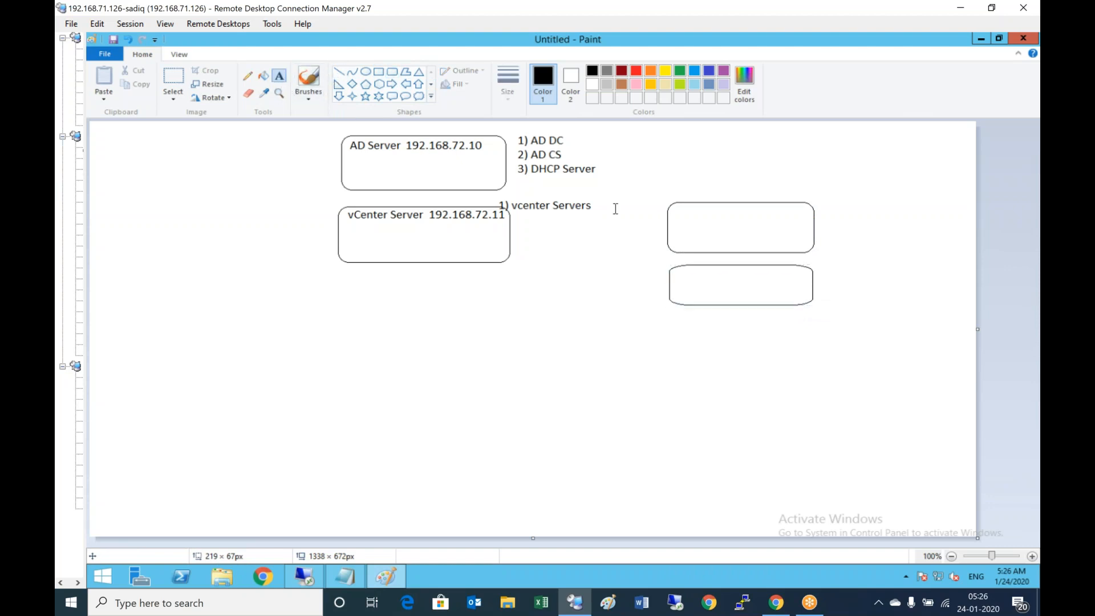
{"action": "left_click", "coordinate": [675, 208]}
{"action": "type", "text": "alvhnesxi01.alvhn.net"}
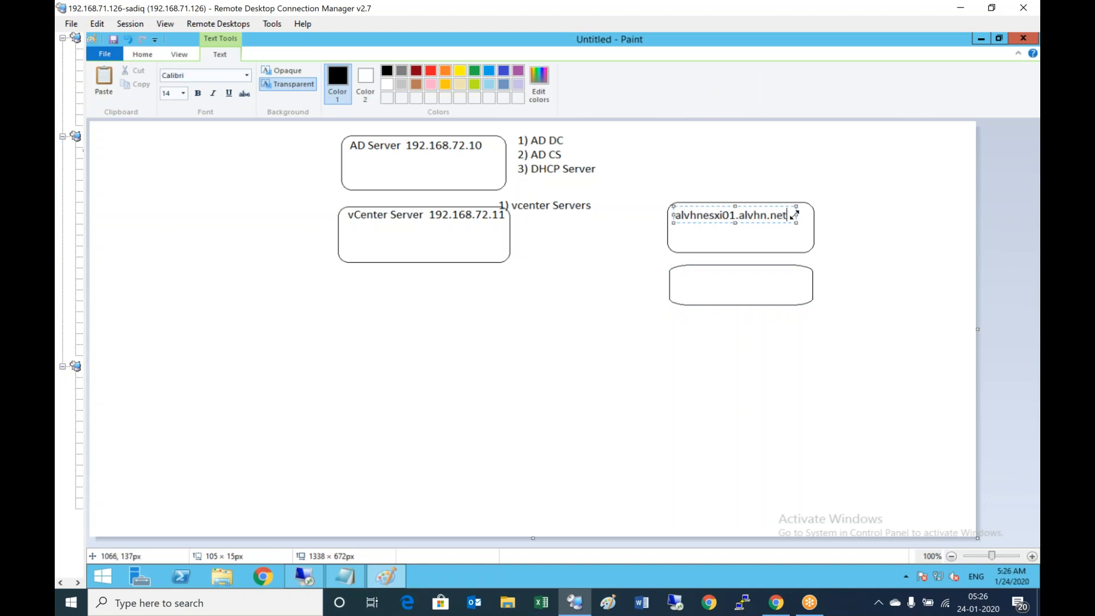
{"action": "mouse_move", "coordinate": [796, 215]}
{"action": "left_mouse_down"}
{"action": "mouse_move", "coordinate": [862, 207]}
{"action": "mouse_move", "coordinate": [796, 217]}
{"action": "left_mouse_up"}
{"action": "key", "text": "Return"}
{"action": "type", "text": "192.168.72.13"}
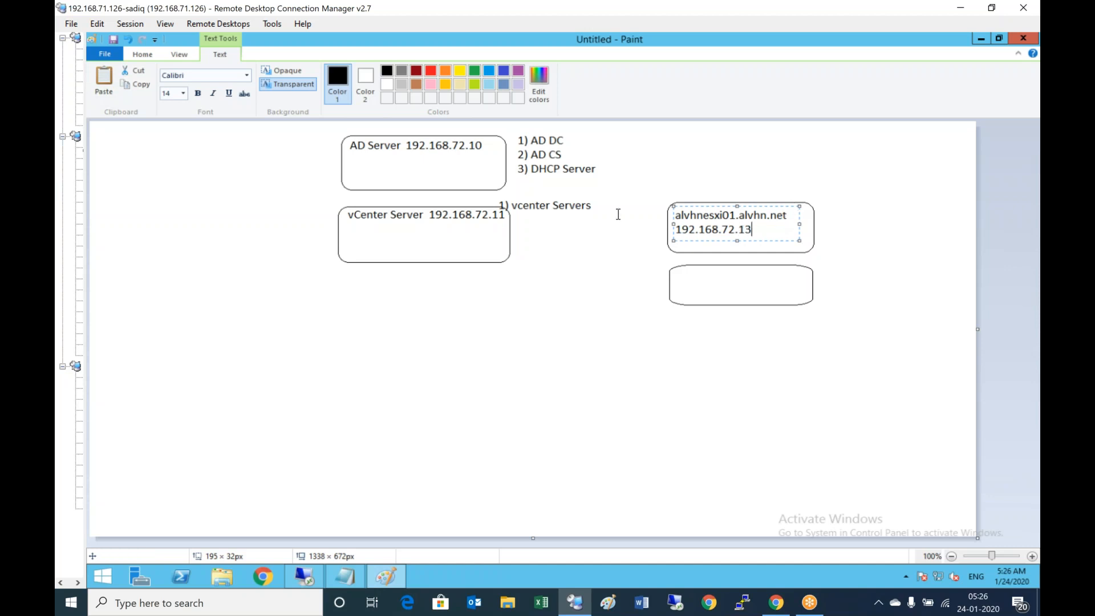
Copy the upper host label into the lower rectangle and change it to "alvhnesxi02.alvhn.net" and "192.168.72.14".
{"action": "key", "text": "ctrl+a"}
{"action": "key", "text": "ctrl+c"}
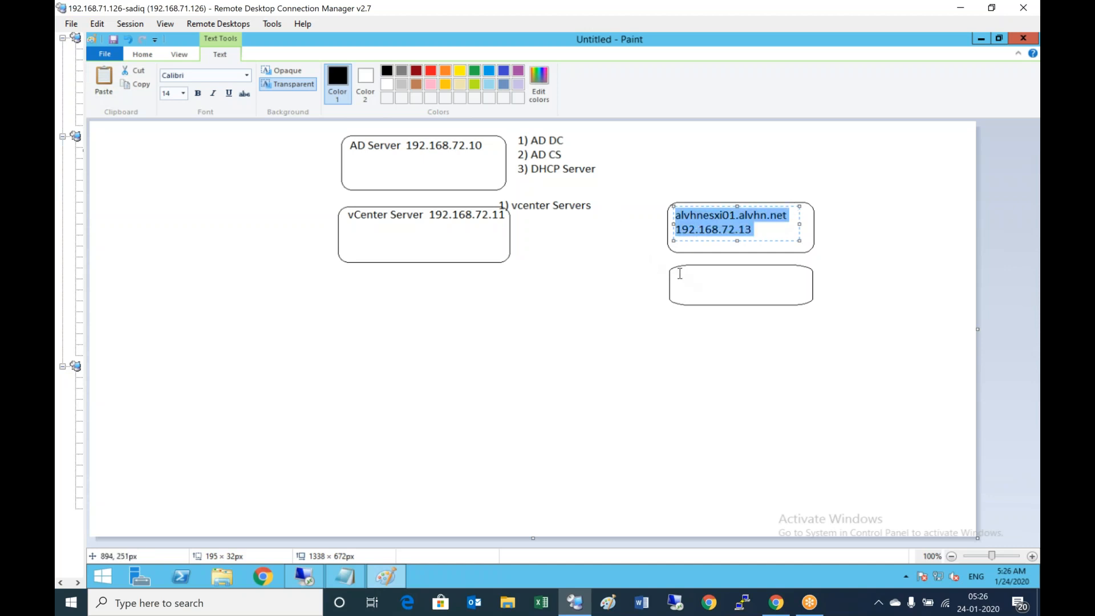
{"action": "left_click_drag", "start_coordinate": [676, 270], "coordinate": [793, 296]}
{"action": "key", "text": "ctrl+v"}
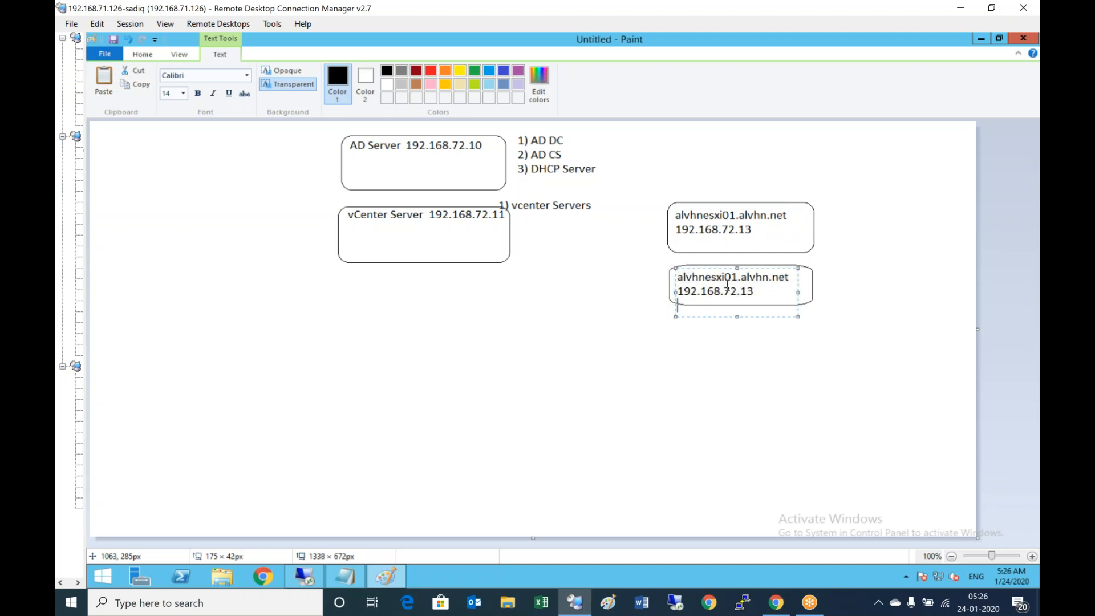
{"action": "left_click", "coordinate": [734, 277]}
{"action": "key", "text": "BackSpace"}
{"action": "type", "text": "4"}
{"action": "left_click", "coordinate": [690, 178]}
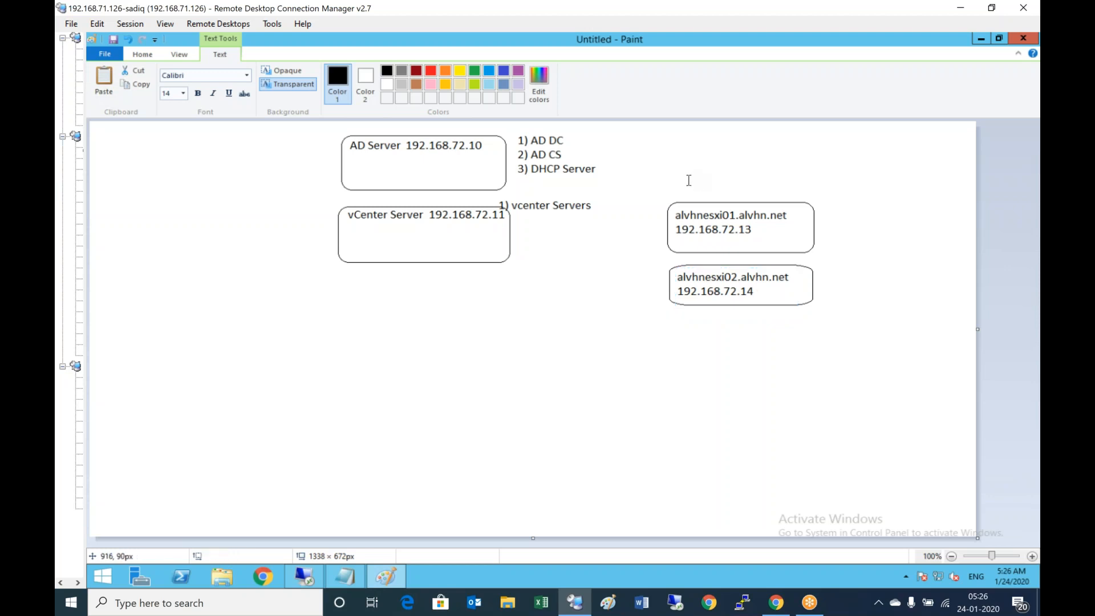
Draw two orange lines connecting the vCenter Server box to the alvhnesxi01 and alvhnesxi02 boxes.
{"action": "left_click", "coordinate": [650, 70]}
{"action": "left_click_drag", "start_coordinate": [509, 240], "coordinate": [669, 285]}
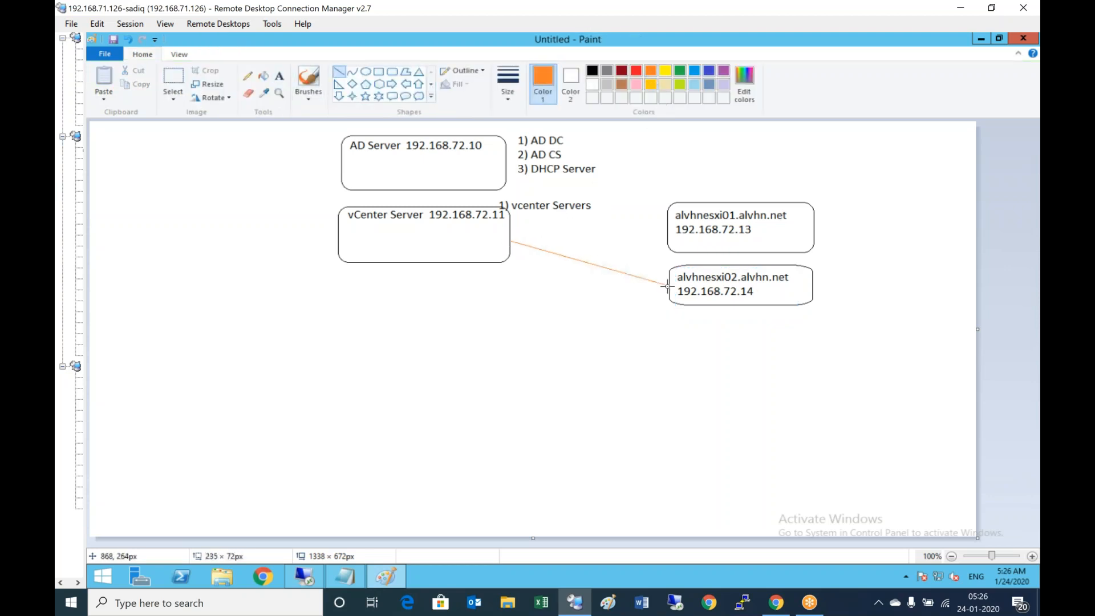
{"action": "left_click_drag", "start_coordinate": [510, 239], "coordinate": [666, 222]}
{"action": "left_click", "coordinate": [664, 167]}
Draw a black rounded rectangle about 261 × 86 px below the vCenter Server box and label it "SQL server 192.168.72.17" on one line.
{"action": "left_click", "coordinate": [392, 72]}
{"action": "left_click", "coordinate": [592, 71]}
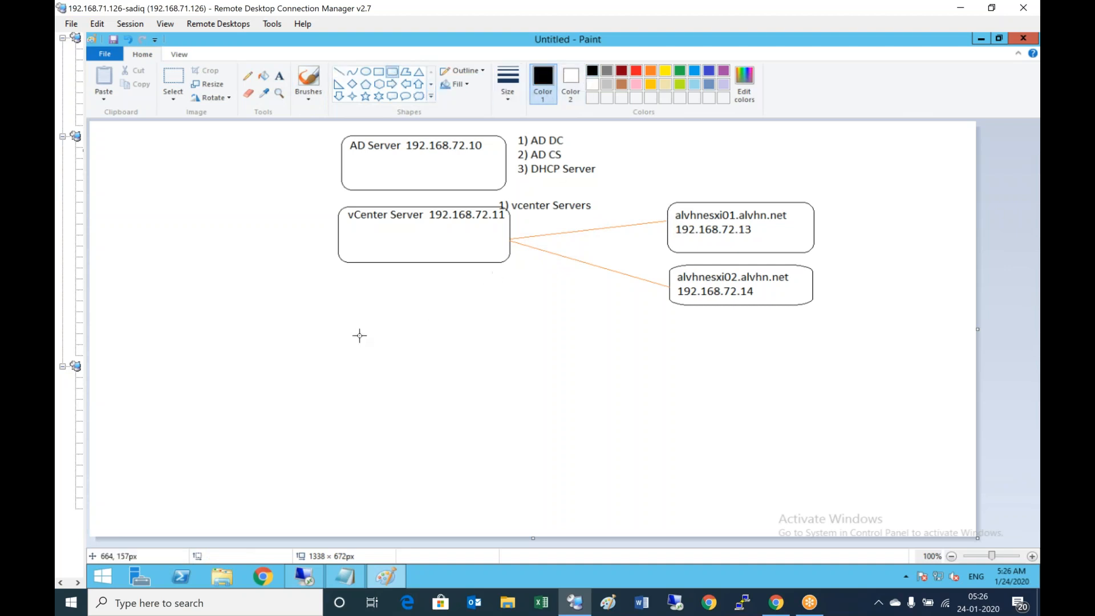
{"action": "left_click_drag", "start_coordinate": [337, 311], "coordinate": [511, 362]}
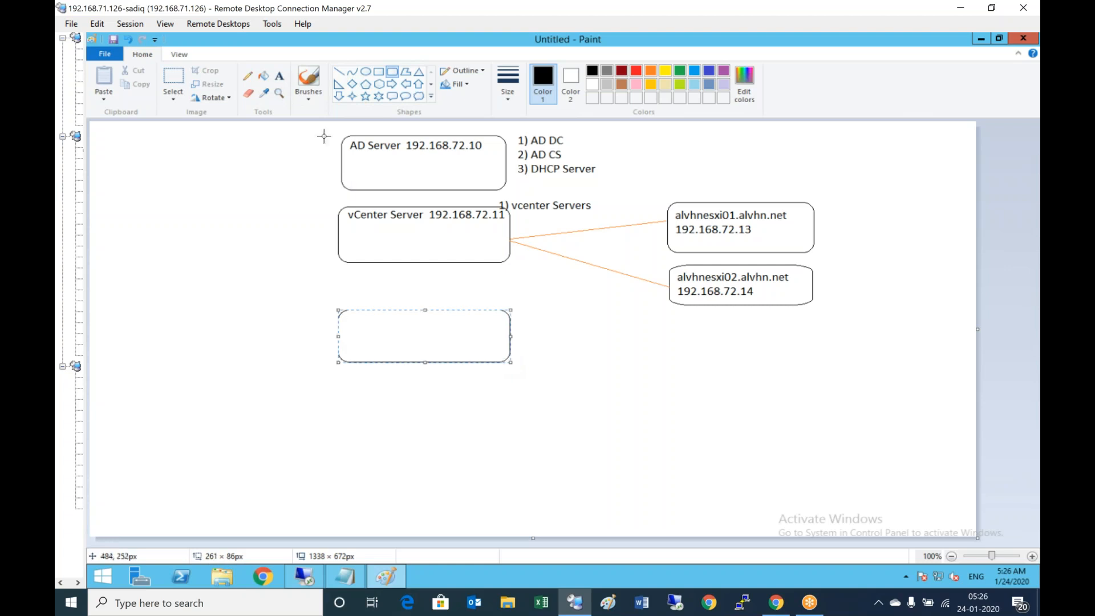
{"action": "left_click", "coordinate": [279, 76]}
{"action": "left_click_drag", "start_coordinate": [346, 313], "coordinate": [468, 332]}
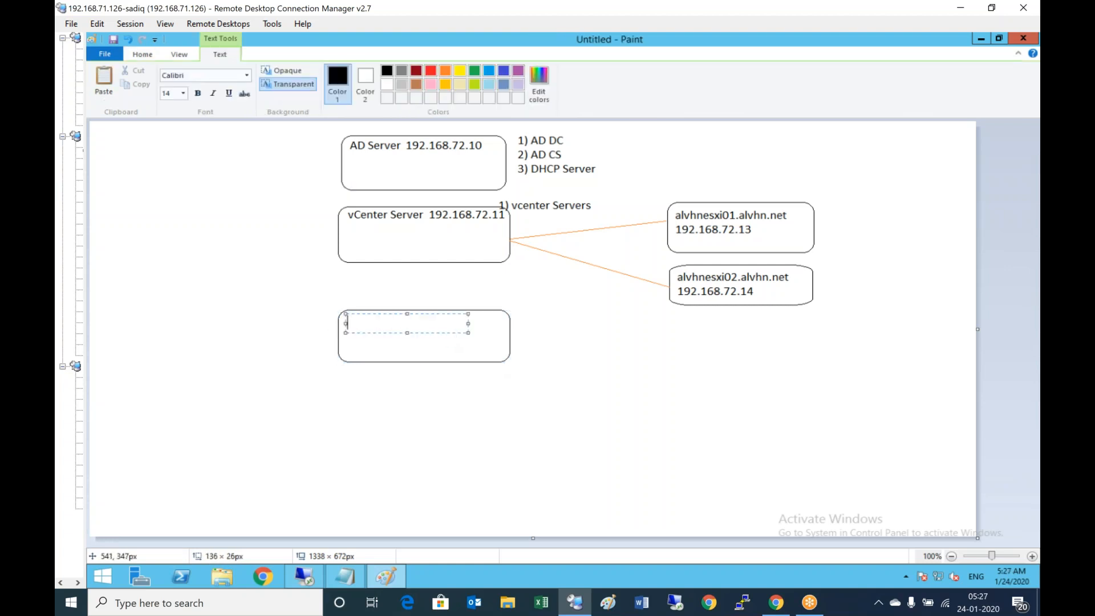
{"action": "type", "text": "SQL server 192.168.7"}
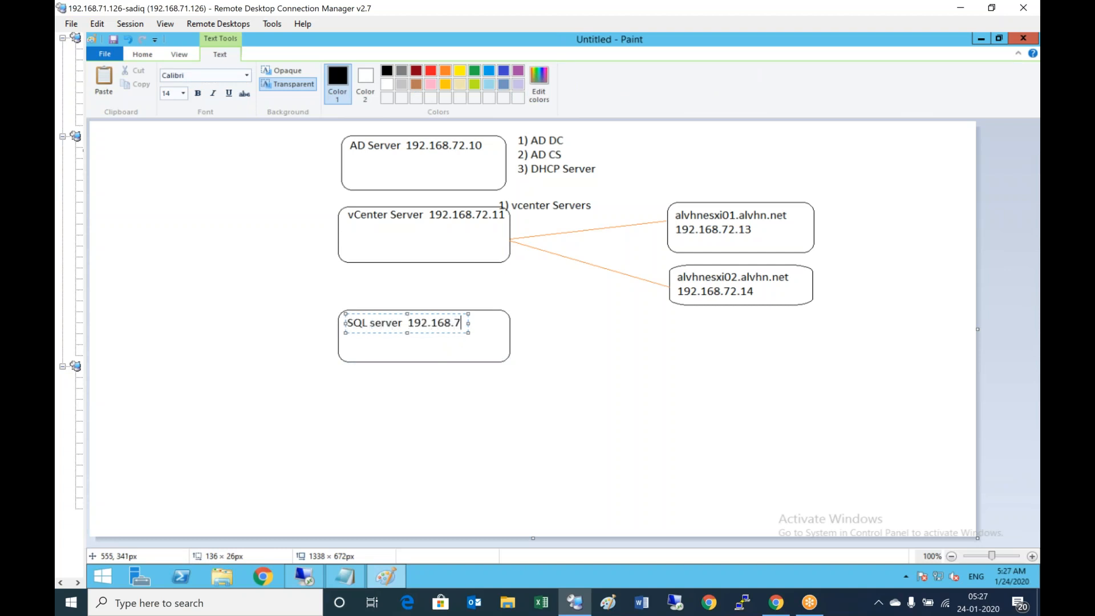
{"action": "type", "text": "2.1"}
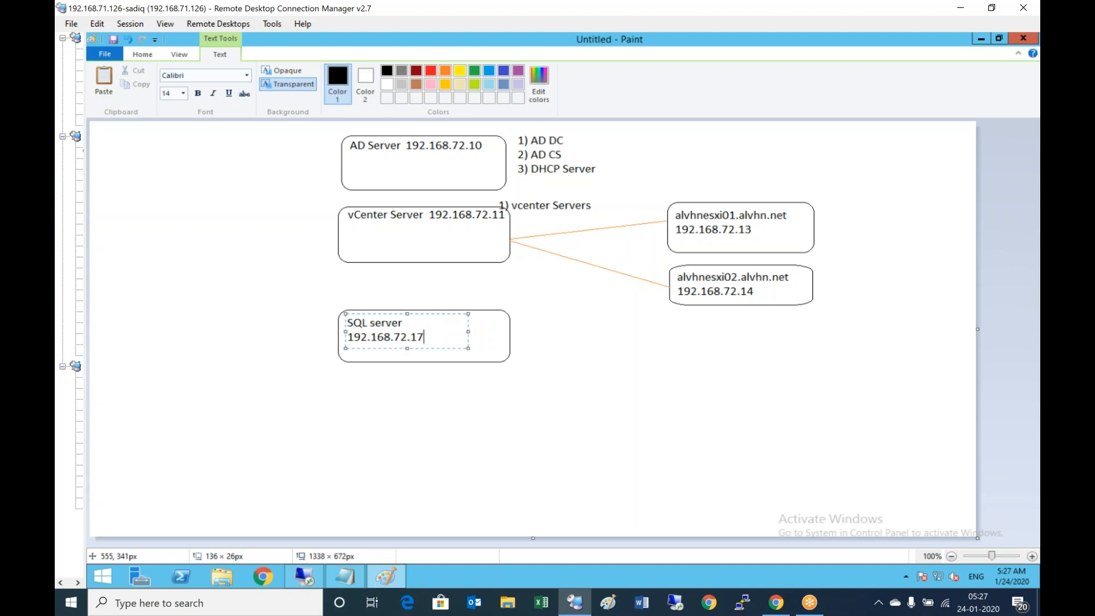
{"action": "left_click_drag", "start_coordinate": [468, 330], "coordinate": [518, 337]}
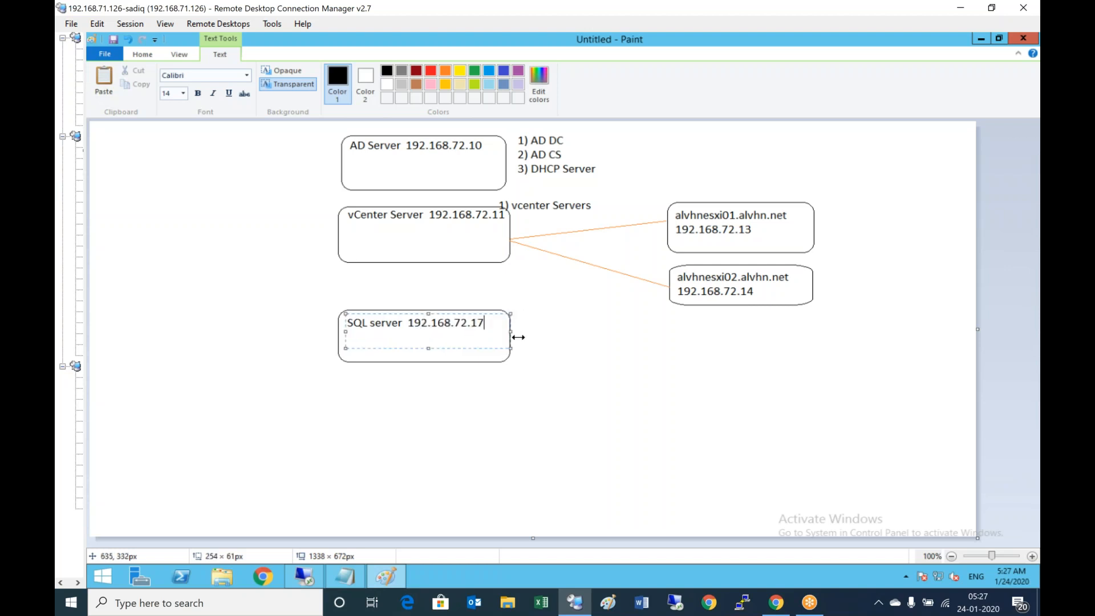
{"action": "left_click", "coordinate": [519, 374]}
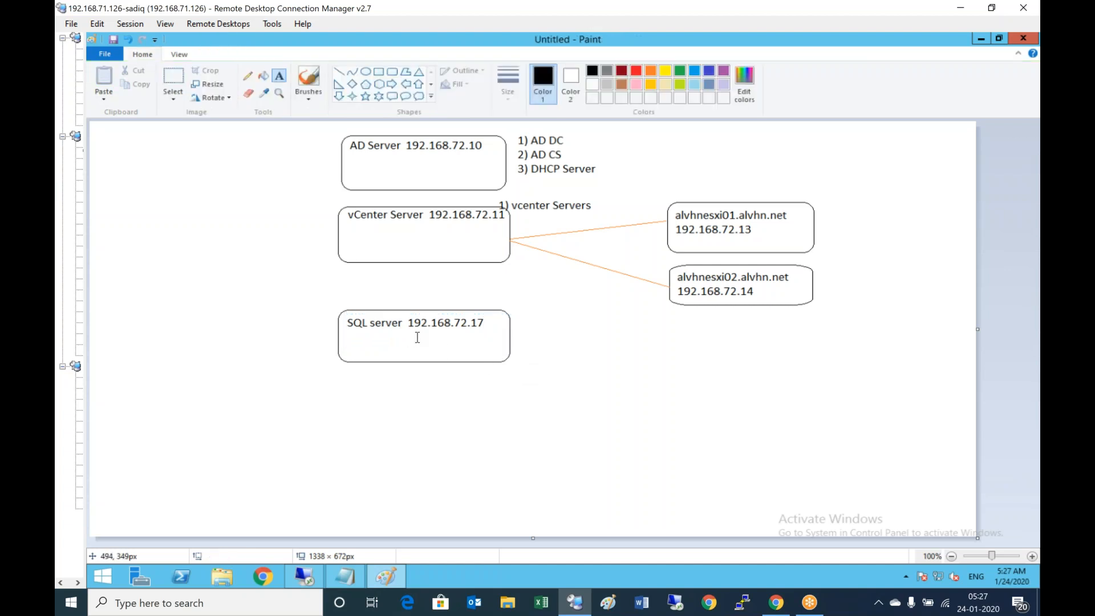
Draw a similar rounded rectangle below the SQL server box and add the label "connection server" at its upper edge.
{"action": "left_click", "coordinate": [392, 72]}
{"action": "left_click_drag", "start_coordinate": [338, 375], "coordinate": [509, 426]}
{"action": "left_click", "coordinate": [278, 76]}
{"action": "left_click_drag", "start_coordinate": [348, 379], "coordinate": [435, 379]}
{"action": "type", "text": "conn"}
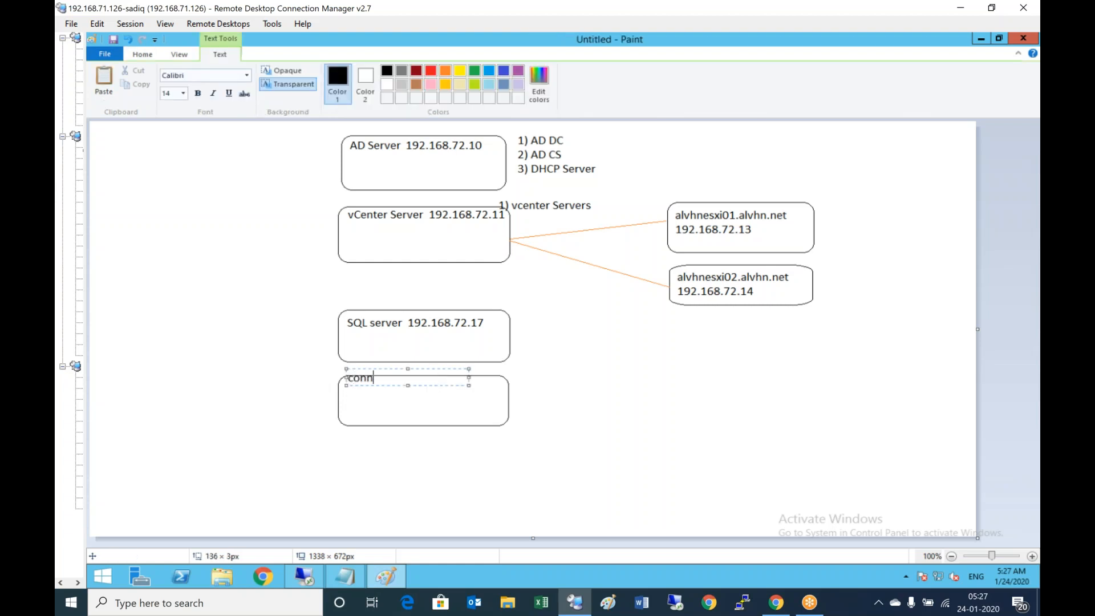
{"action": "type", "text": "ection server"}
Add "192.168.72.15" on a second line of the connection server label and move the text down fully inside the box.
{"action": "key", "text": "Return"}
{"action": "type", "text": "192.168"}
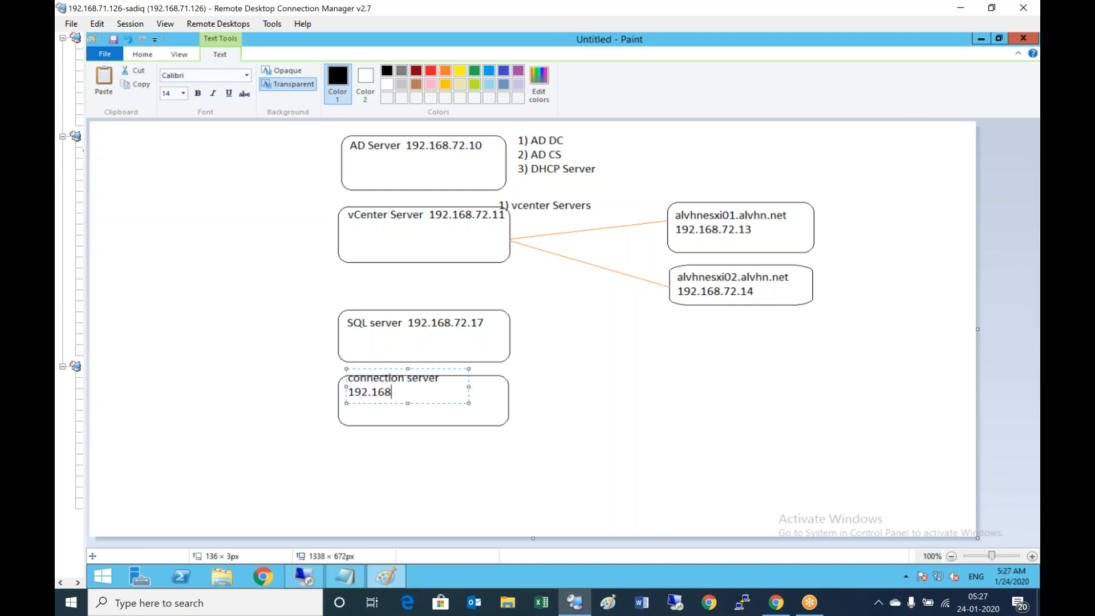
{"action": "type", "text": ".72.18"}
{"action": "key", "text": "BackSpace"}
{"action": "type", "text": "5"}
{"action": "left_click_drag", "start_coordinate": [437, 369], "coordinate": [436, 378]}
{"action": "left_click", "coordinate": [390, 472]}
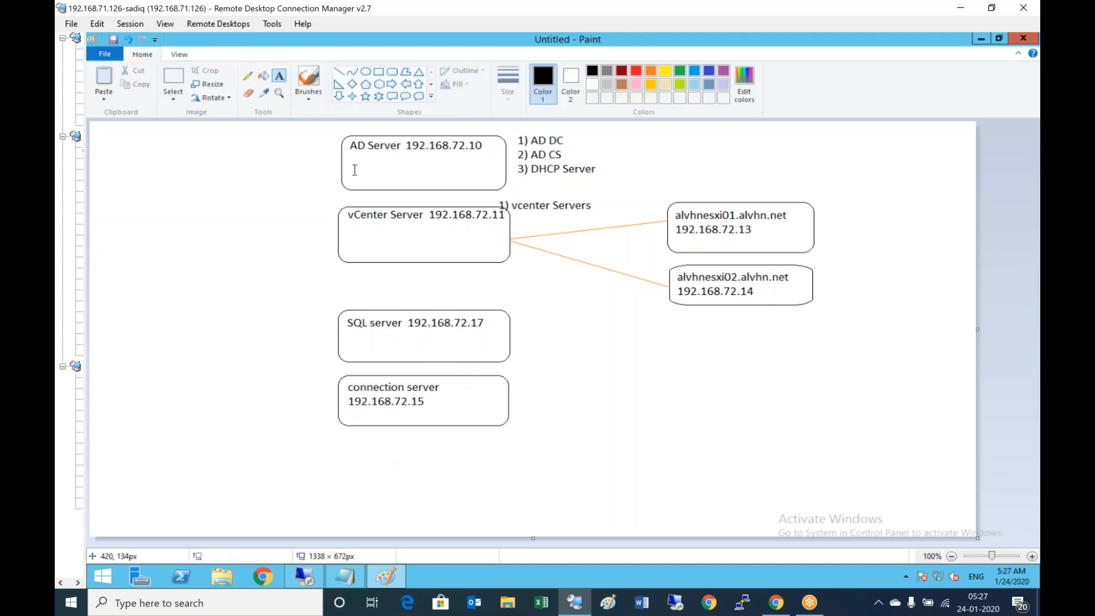
Draw a rounded rectangle about 261 × 78 px below the connection server box.
{"action": "left_click", "coordinate": [392, 76]}
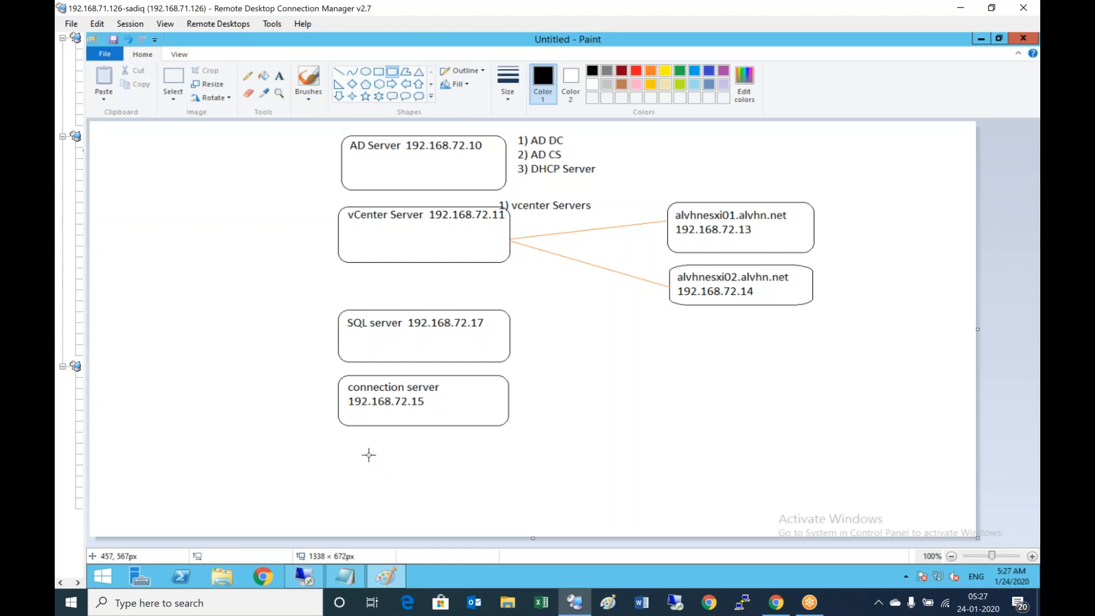
{"action": "left_click_drag", "start_coordinate": [337, 440], "coordinate": [399, 458]}
{"action": "left_click_drag", "start_coordinate": [469, 474], "coordinate": [510, 487]}
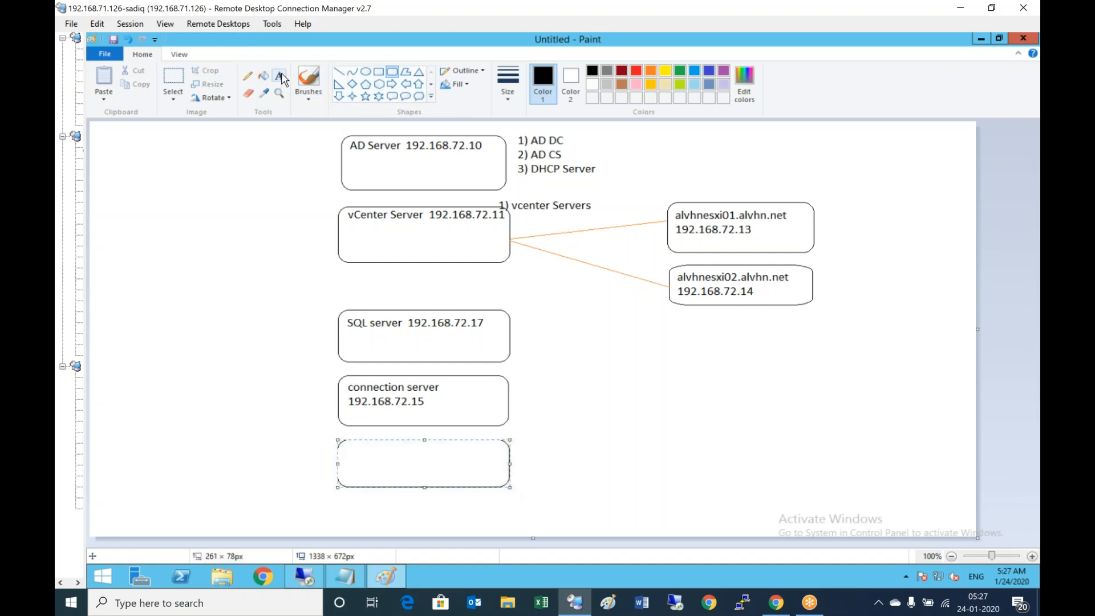
Label the lowest rounded rectangle with "replicat server" and "192.168.72.16" on two lines.
{"action": "left_click", "coordinate": [280, 75]}
{"action": "left_click", "coordinate": [347, 443]}
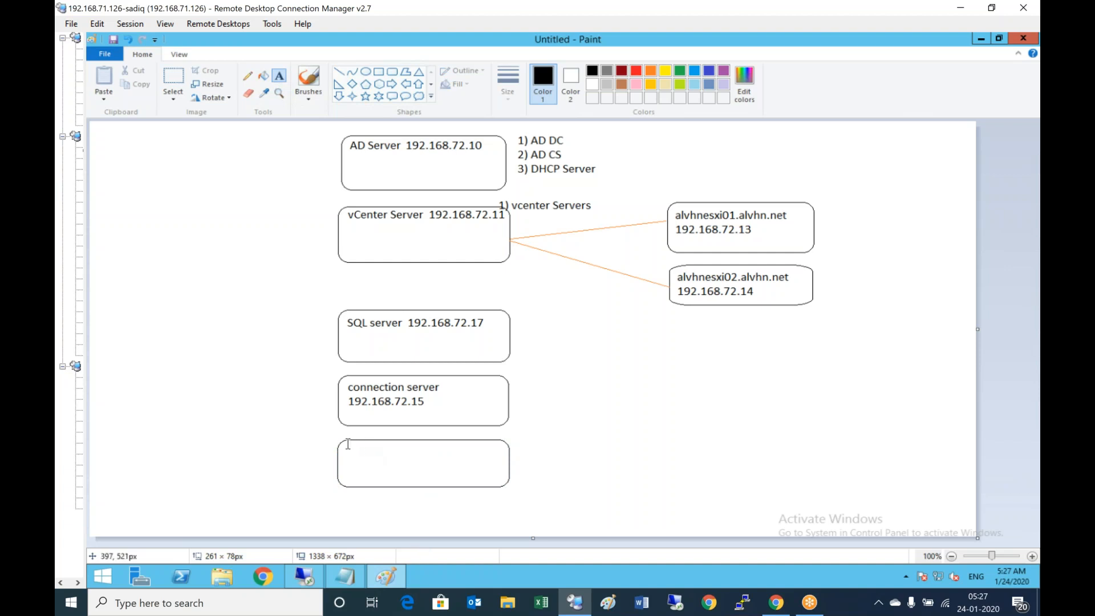
{"action": "left_click_drag", "start_coordinate": [474, 482], "coordinate": [485, 490]}
{"action": "type", "text": "repp"}
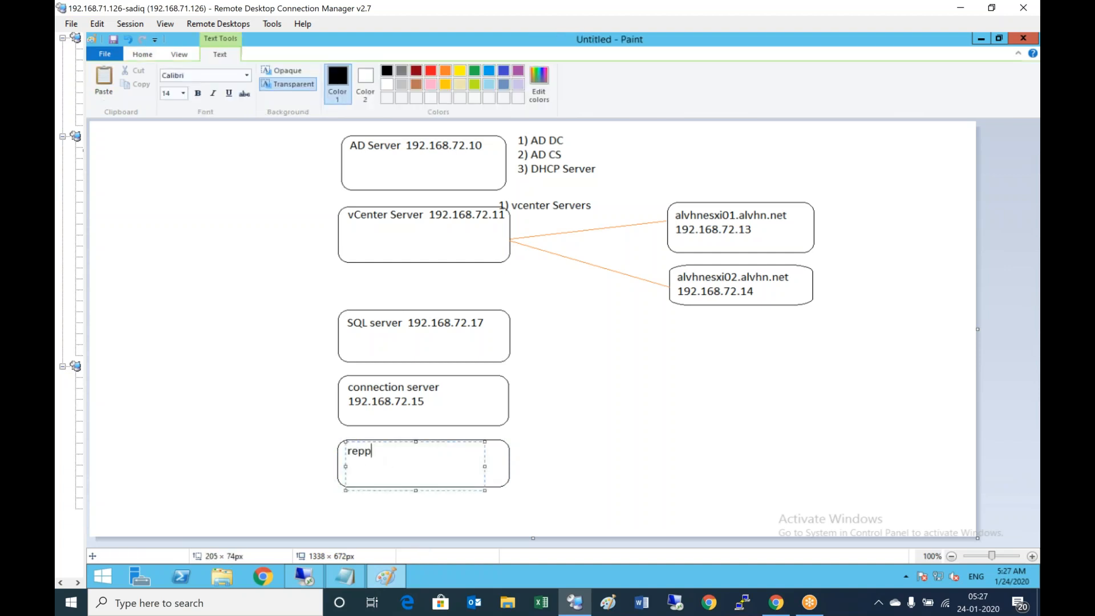
{"action": "key", "text": "BackSpace"}
{"action": "type", "text": "licat server"}
{"action": "key", "text": "Return"}
{"action": "type", "text": "192.168"}
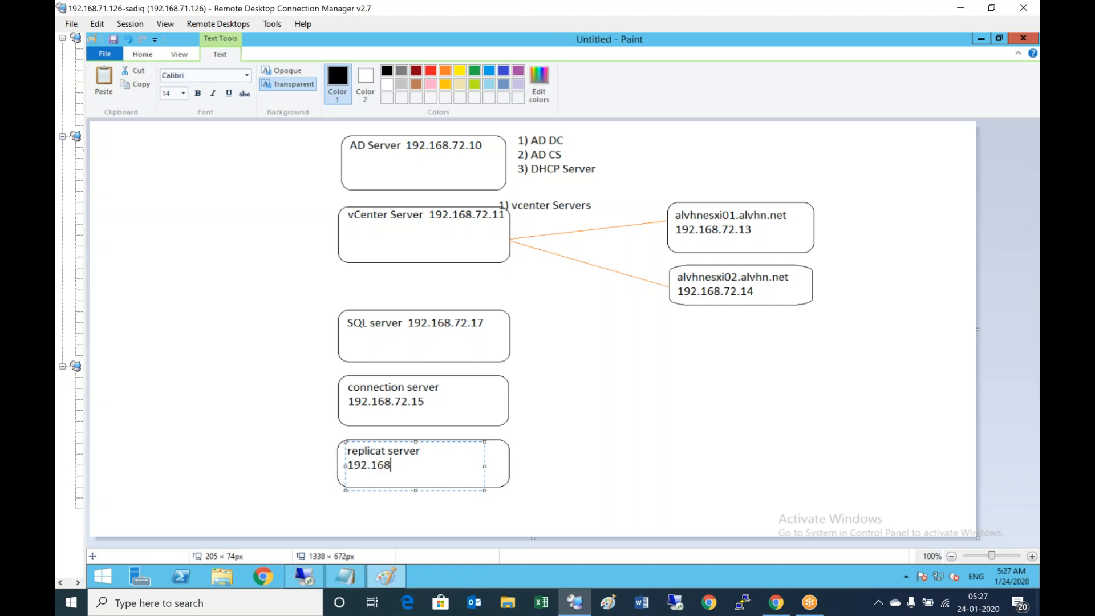
{"action": "type", "text": ".72.16"}
{"action": "left_click", "coordinate": [552, 424]}
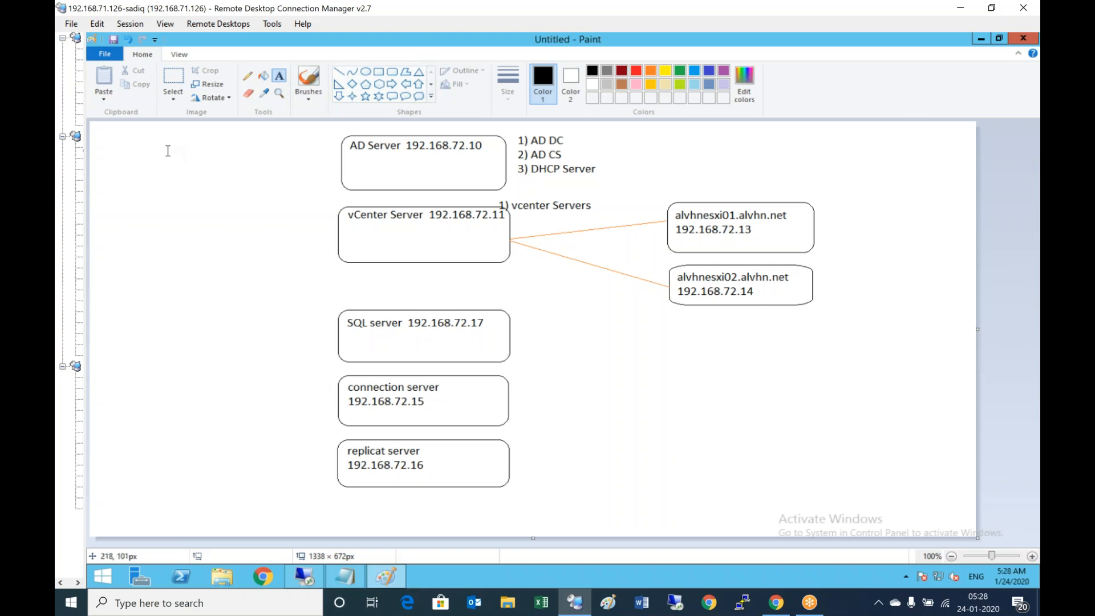
Save the server diagram as the PNG file "Horizon 7.10 Setup" in the Pictures folder and minimize the drawing.
{"action": "left_click", "coordinate": [113, 39]}
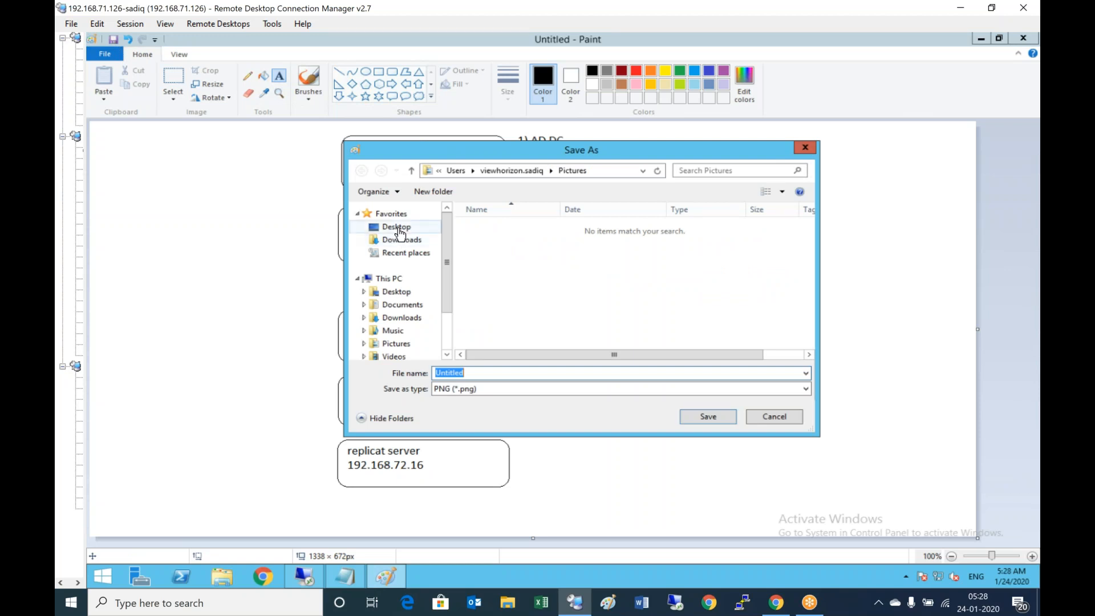
{"action": "type", "text": "Horizon 7.10 Setup"}
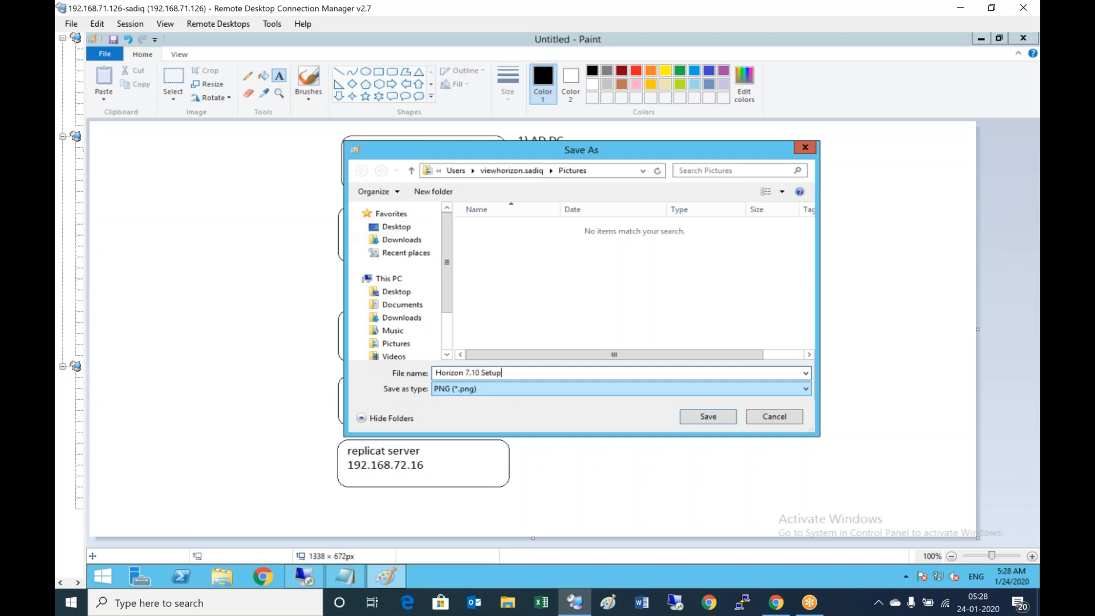
{"action": "key", "text": "Return"}
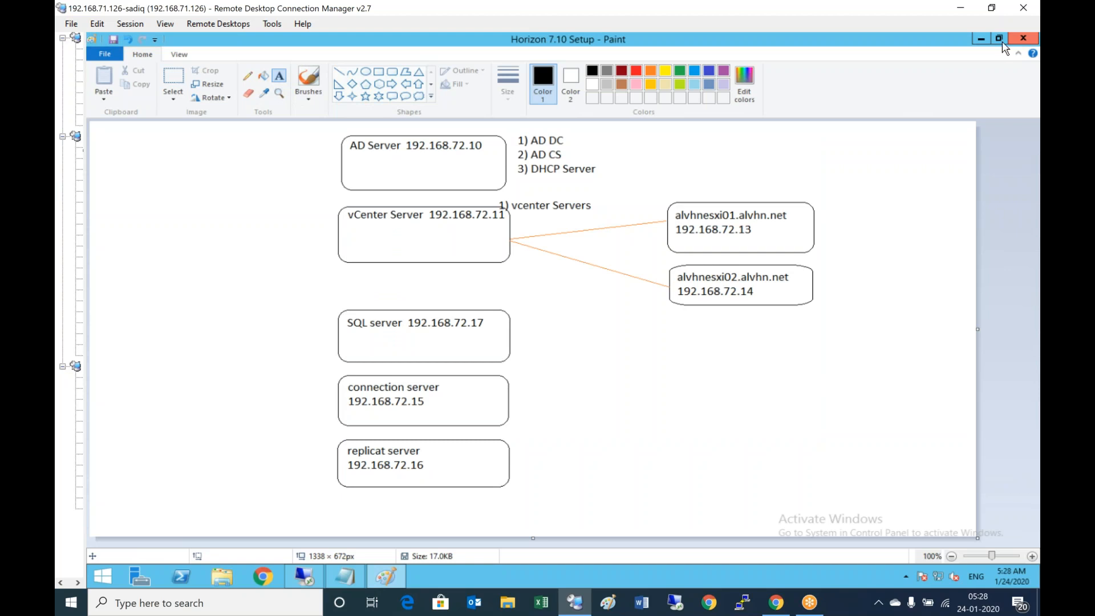
{"action": "left_click", "coordinate": [981, 39]}
Switch to the prerequisites note in Notepad and save it as "Horizon 7.10 Setup" in the Documents folder.
{"action": "left_click", "coordinate": [361, 576]}
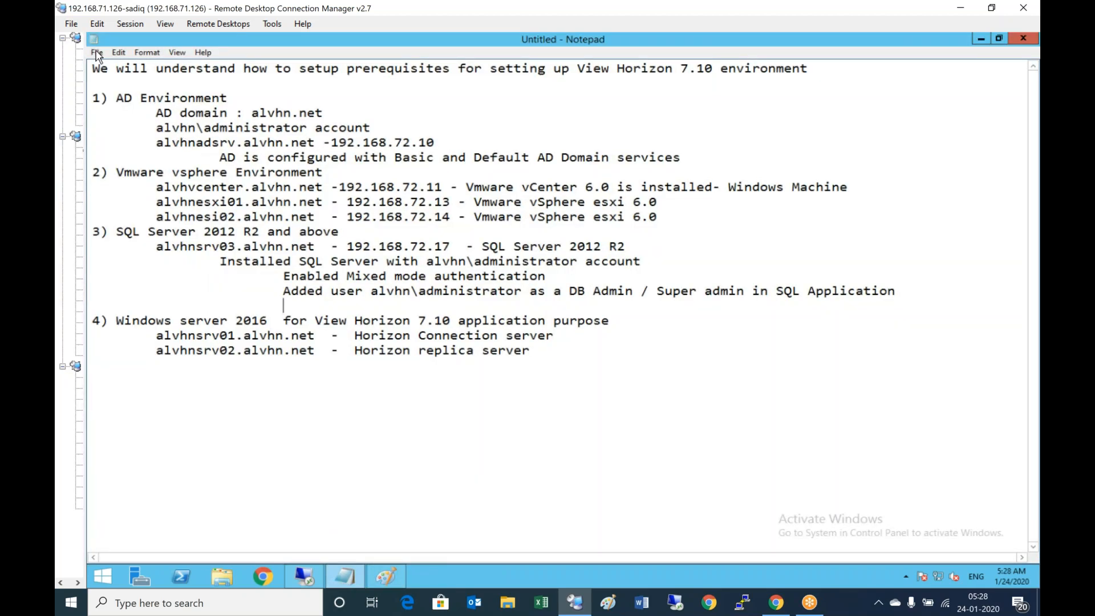
{"action": "left_click", "coordinate": [97, 52]}
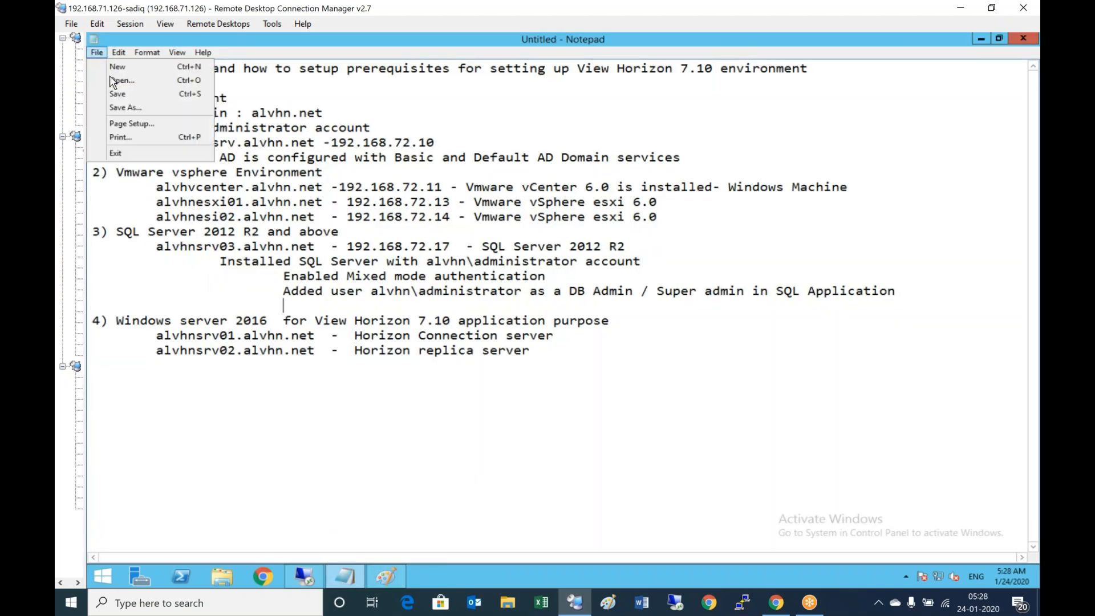
{"action": "left_click", "coordinate": [131, 107]}
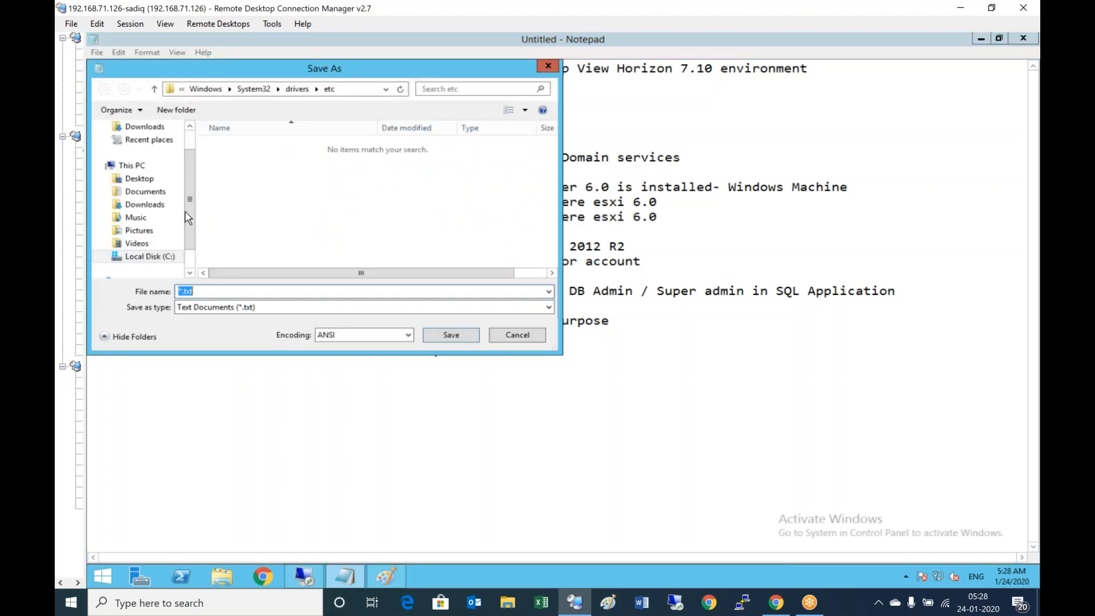
{"action": "scroll", "coordinate": [171, 148], "scroll_direction": "up", "scroll_amount": 1}
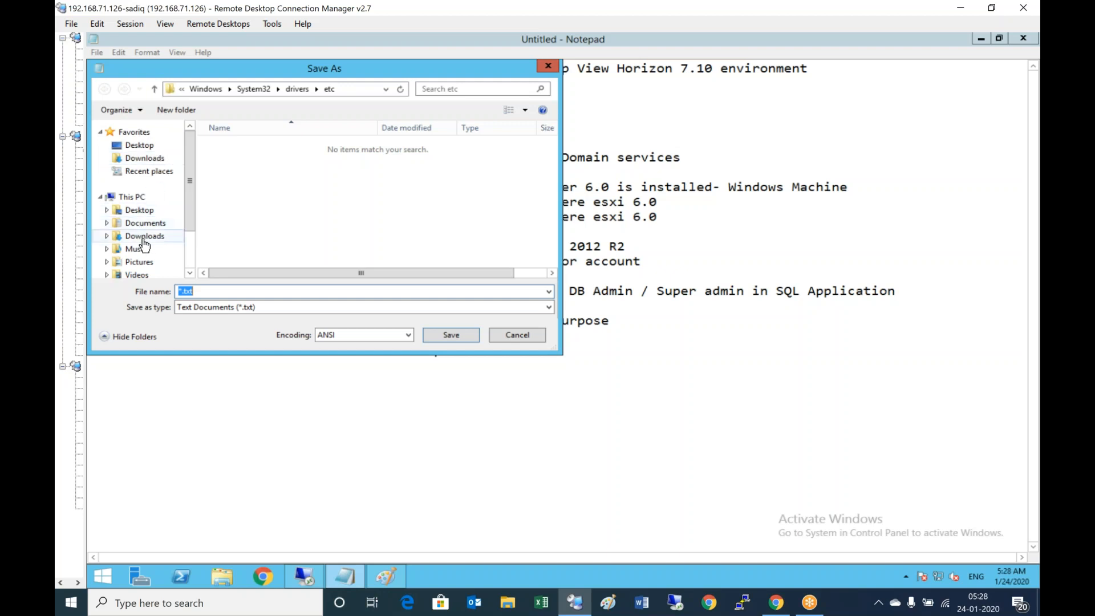
{"action": "left_click", "coordinate": [132, 223]}
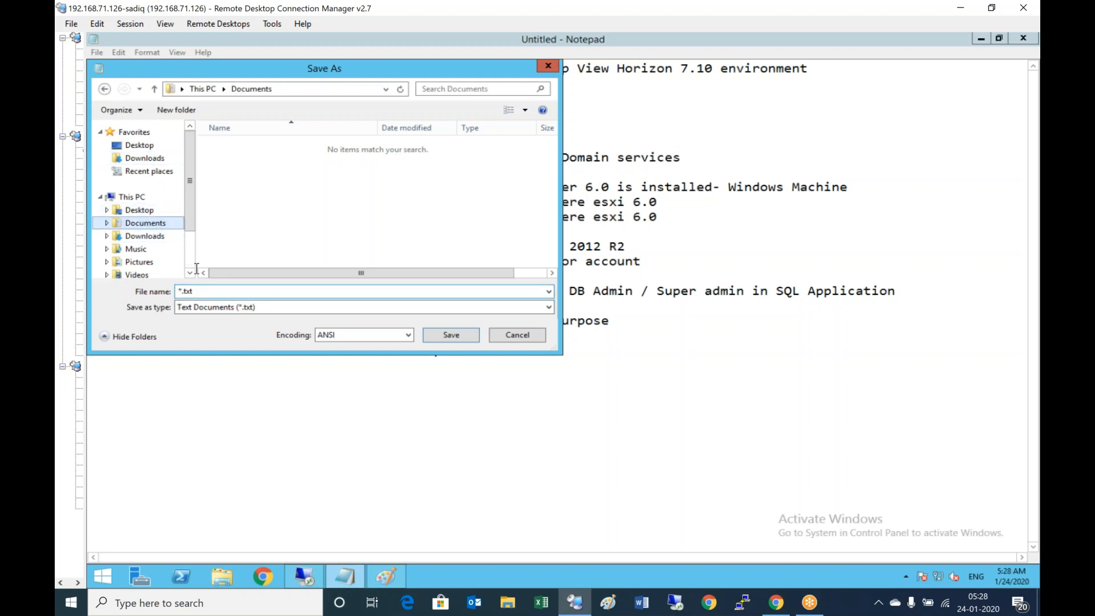
{"action": "double_click", "coordinate": [210, 292]}
{"action": "type", "text": "Horizon 7.10 Setup"}
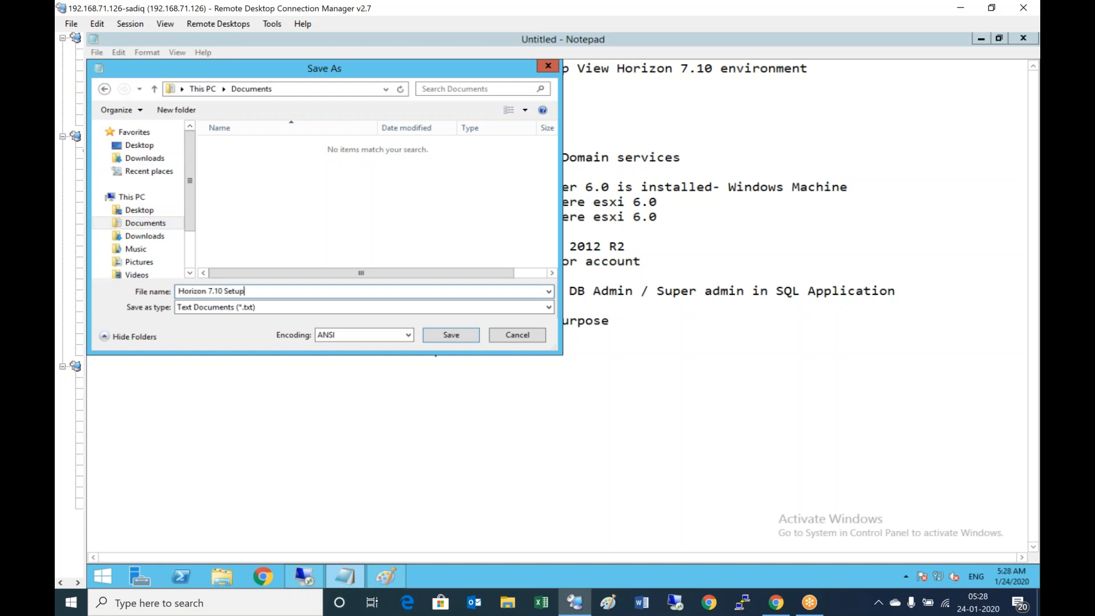
{"action": "key", "text": "Return"}
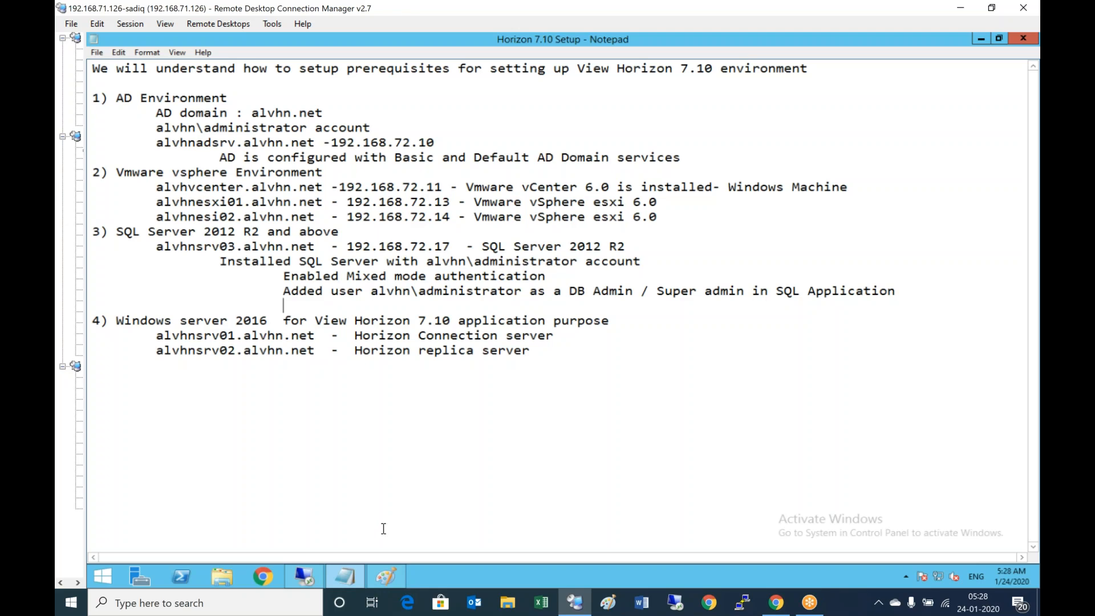
{"action": "left_click", "coordinate": [387, 577]}
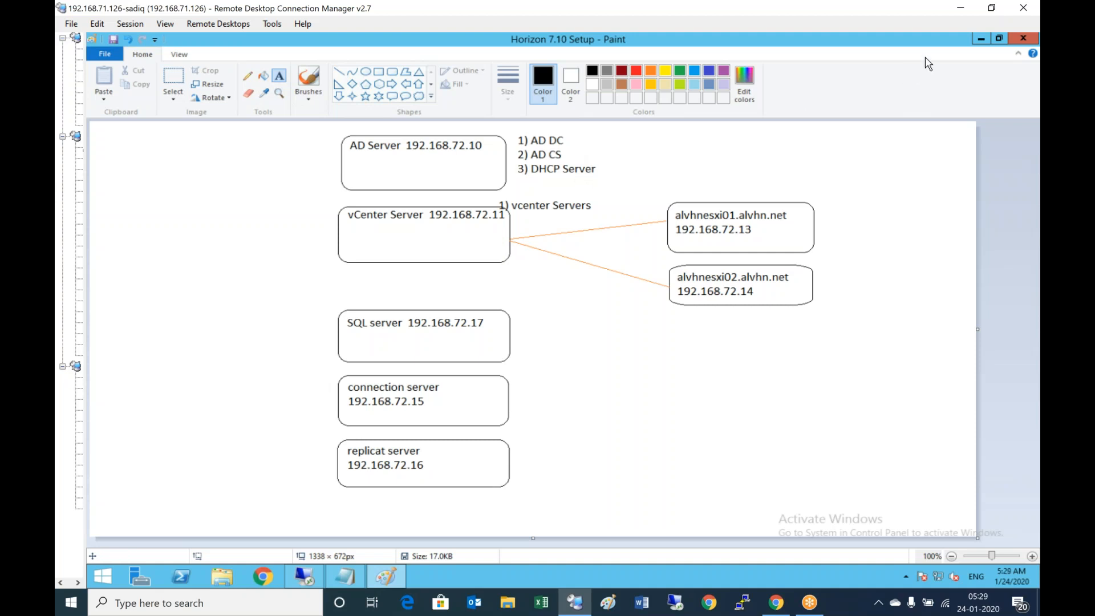
{"action": "left_click", "coordinate": [981, 39]}
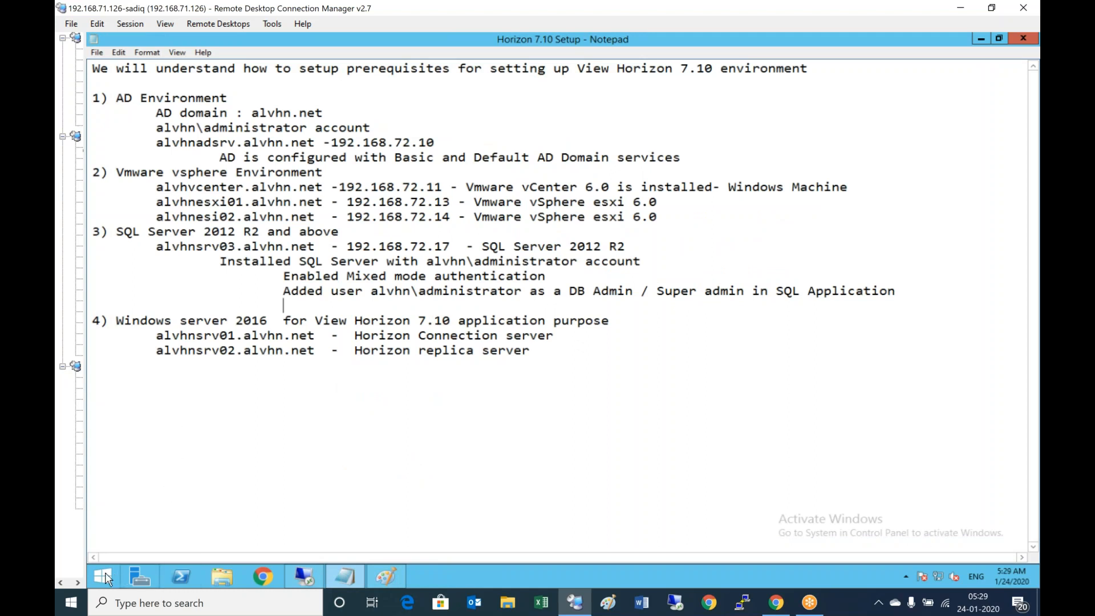
Start a new note with the lines "1) AD Certificate Services" and "a) Logon to AD server".
{"action": "left_click", "coordinate": [97, 52]}
{"action": "left_click", "coordinate": [116, 66]}
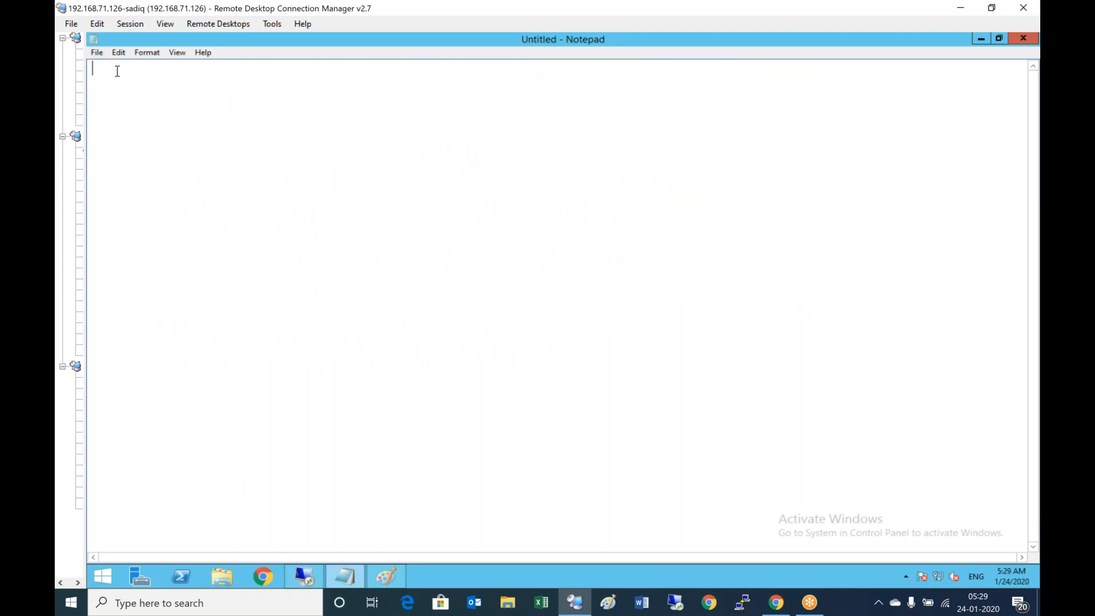
{"action": "type", "text": "1) AD Certificate Ser"}
{"action": "type", "text": "vics"}
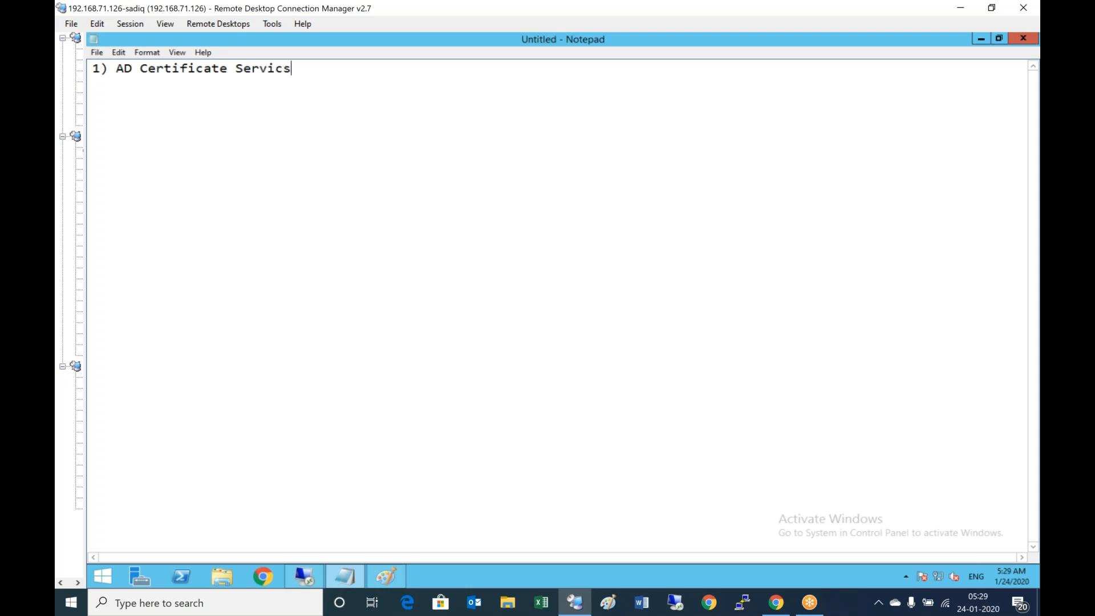
{"action": "key", "text": "BackSpace"}
{"action": "type", "text": "es"}
{"action": "key", "text": "Return"}
{"action": "type", "text": "a) Logon to AD server"}
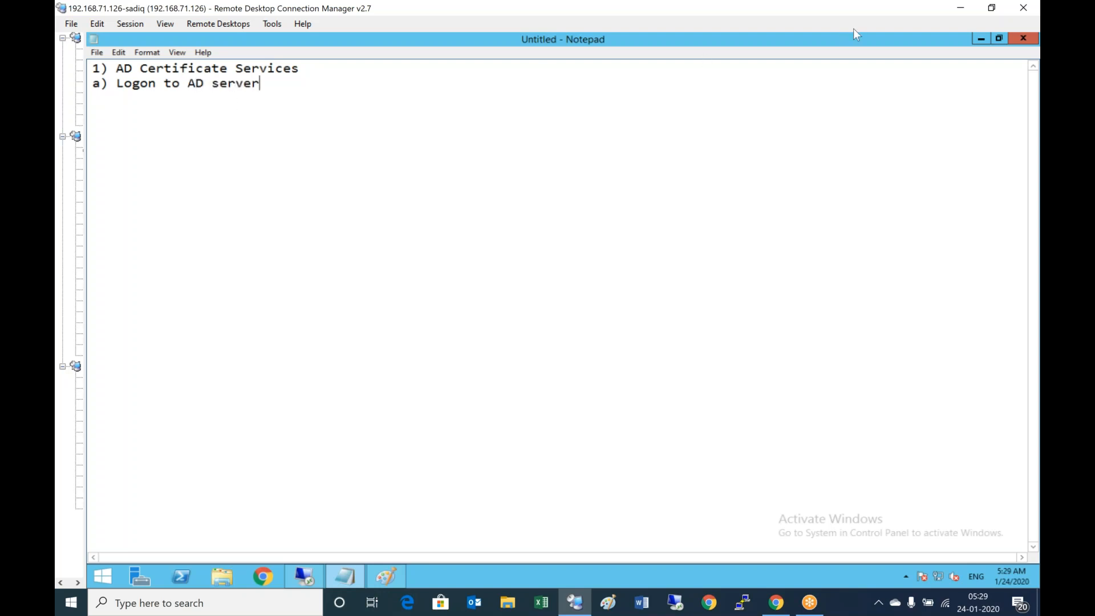
Switch to the AD server's remote session at 192.168.72.10 and close DNS Manager and Server Manager there.
{"action": "left_click", "coordinate": [981, 39]}
{"action": "double_click", "coordinate": [119, 454]}
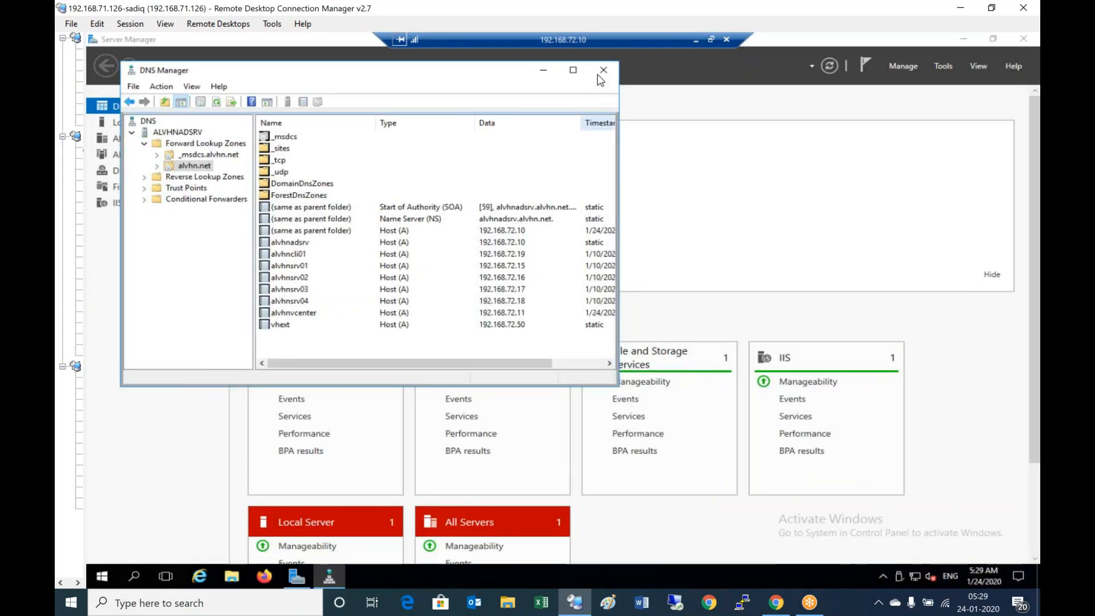
{"action": "left_click", "coordinate": [603, 71]}
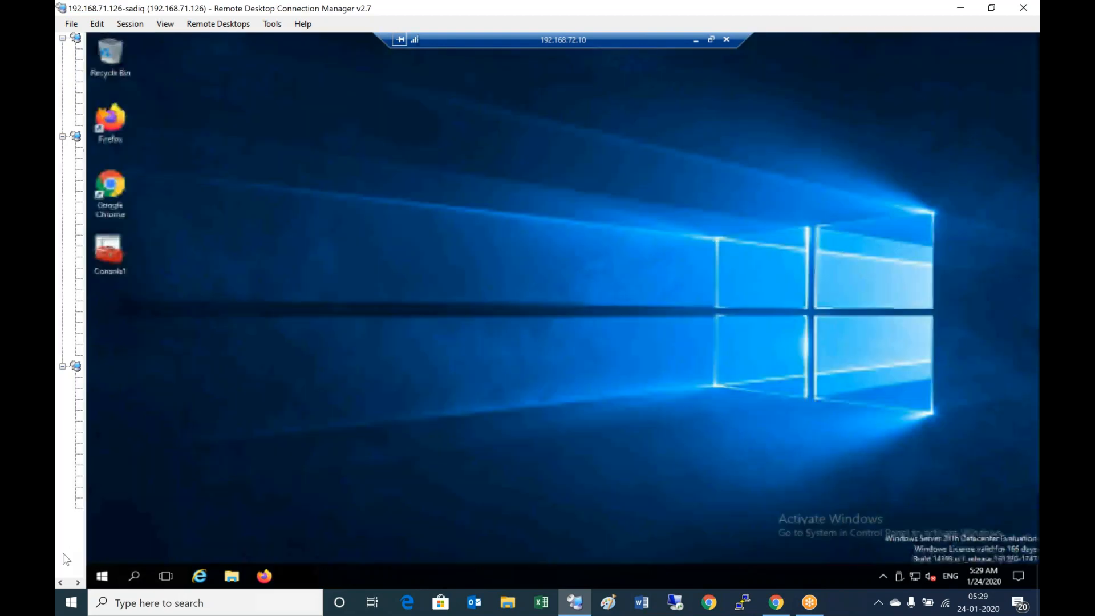
Open Server Manager and begin adding roles with a role-based installation on the server alvhnadsrv.alvhn.net.
{"action": "left_click", "coordinate": [102, 576]}
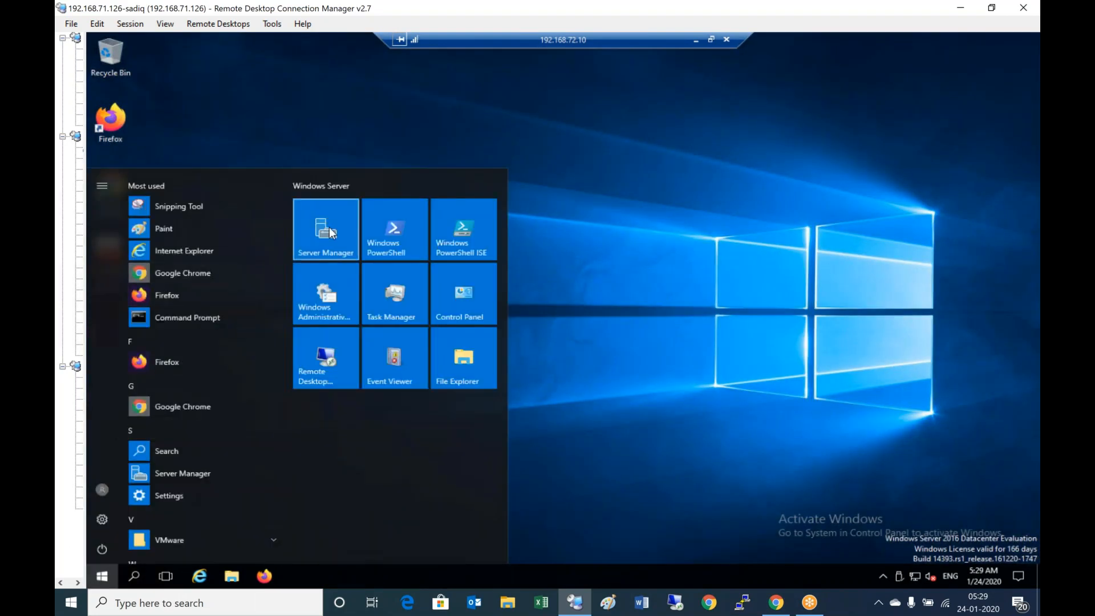
{"action": "left_click", "coordinate": [302, 234]}
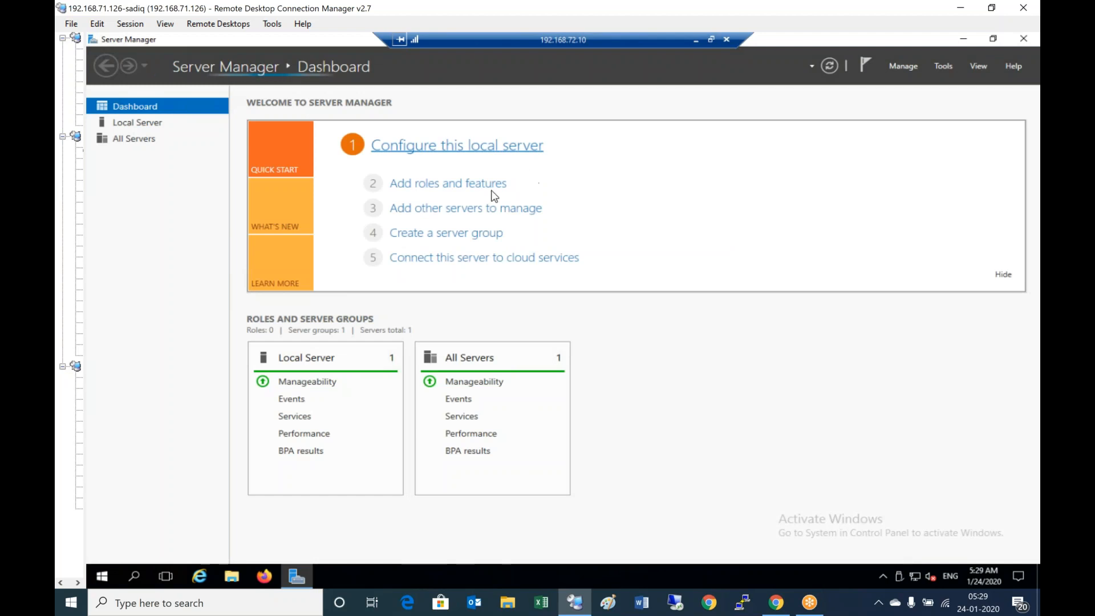
{"action": "left_click", "coordinate": [444, 187]}
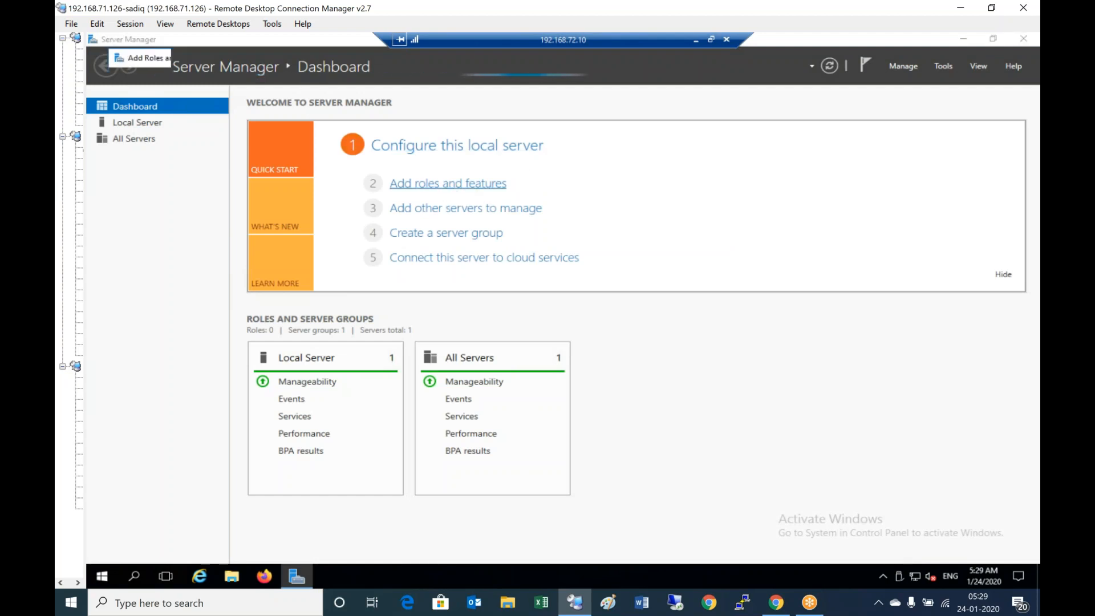
{"action": "left_click", "coordinate": [464, 382]}
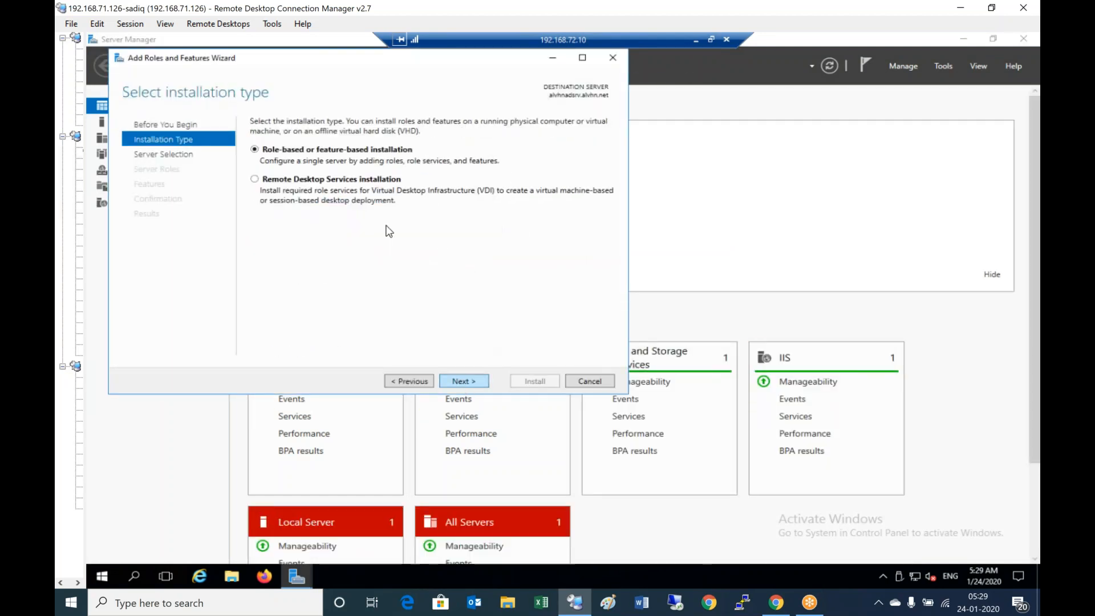
{"action": "key", "text": "Return"}
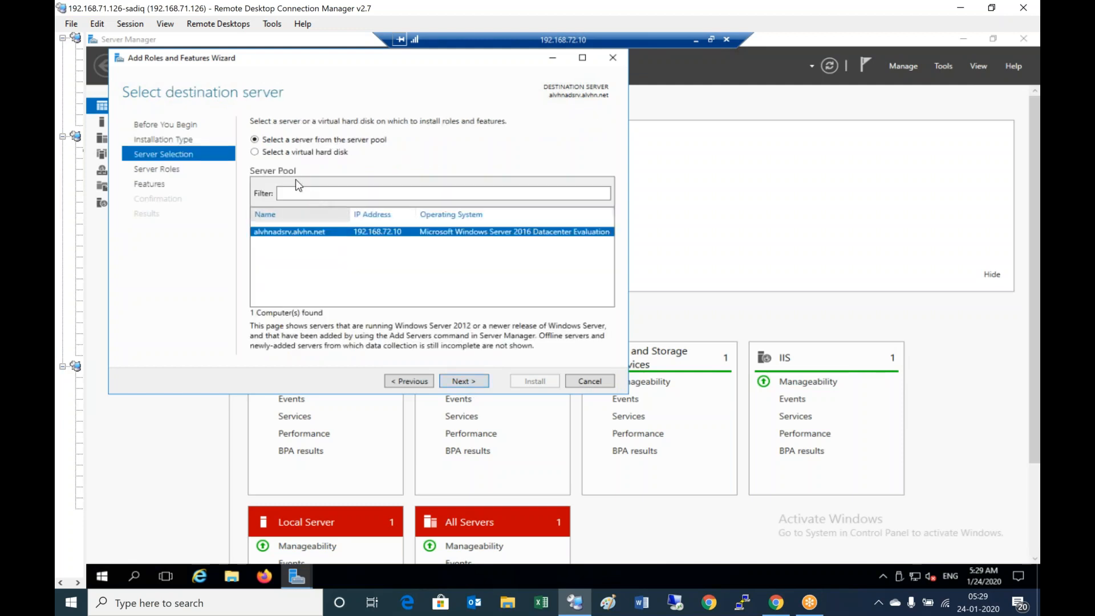
{"action": "left_click", "coordinate": [478, 381]}
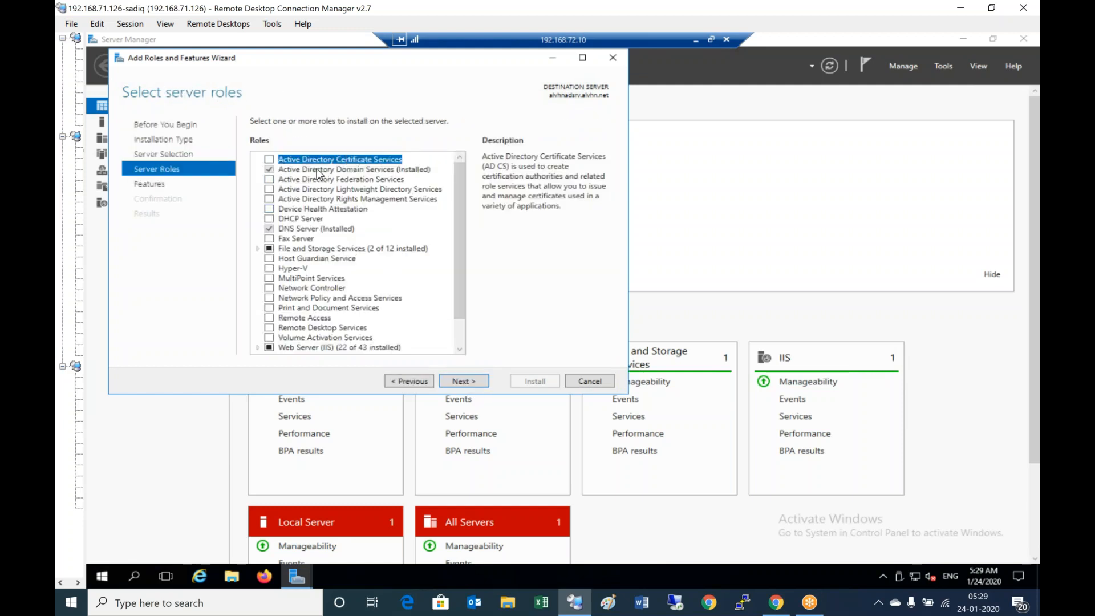
Select the Active Directory Certificate Services role with its required features and proceed to its role services.
{"action": "left_click", "coordinate": [269, 160]}
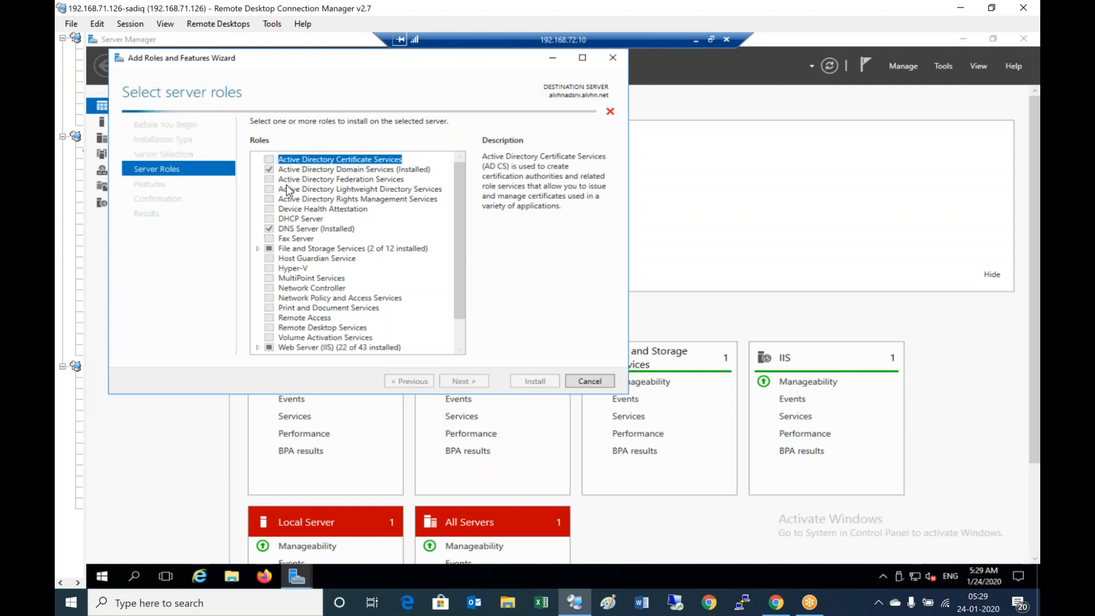
{"action": "left_click", "coordinate": [416, 334]}
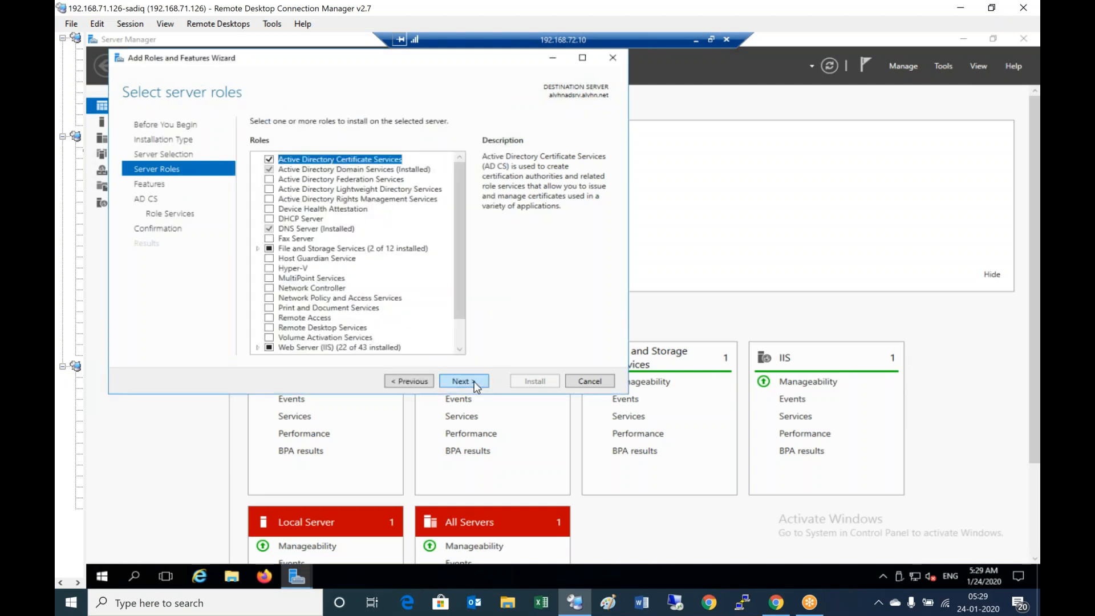
{"action": "left_click", "coordinate": [473, 381]}
{"action": "left_click", "coordinate": [473, 381]}
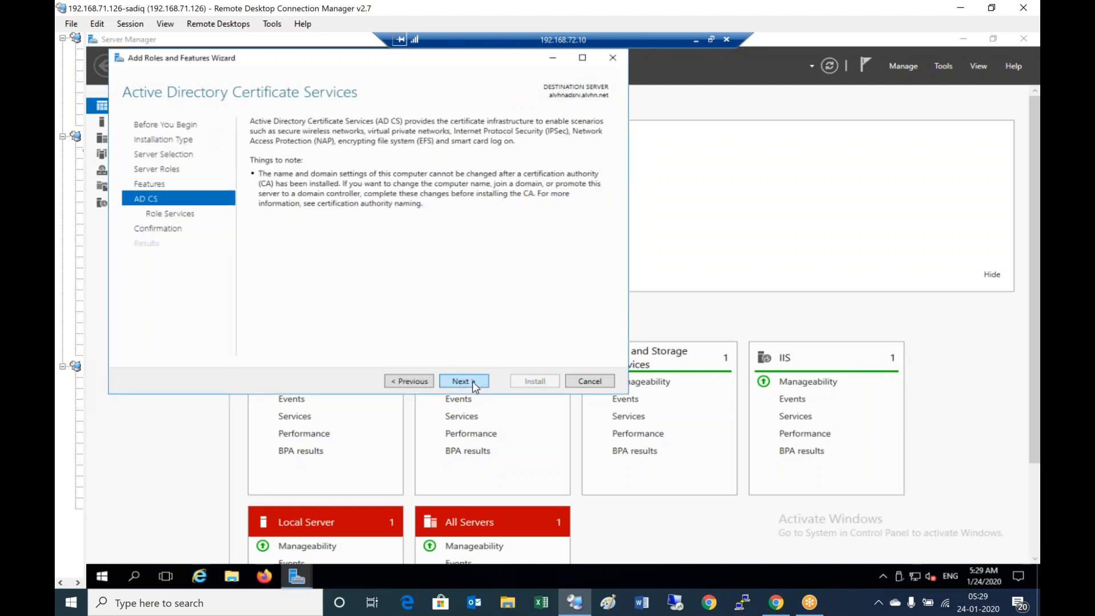
{"action": "left_click", "coordinate": [472, 380]}
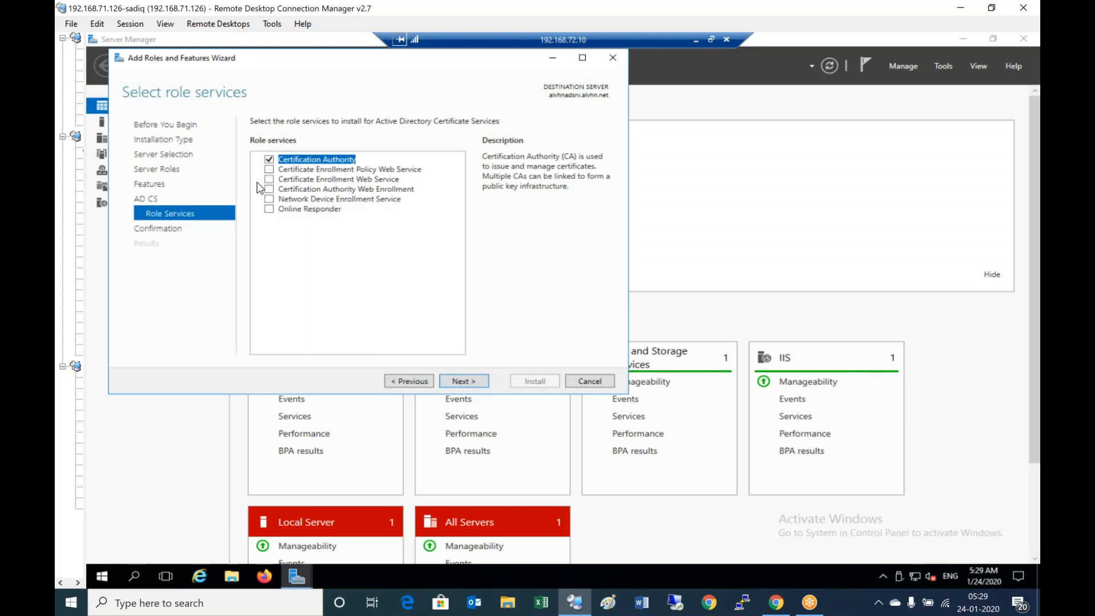
Add the Certificate Enrollment Policy Web Service, Certificate Enrollment Web Service, Certification Authority Web Enrollment and Online Responder role services, including the required management tools.
{"action": "left_click", "coordinate": [269, 169]}
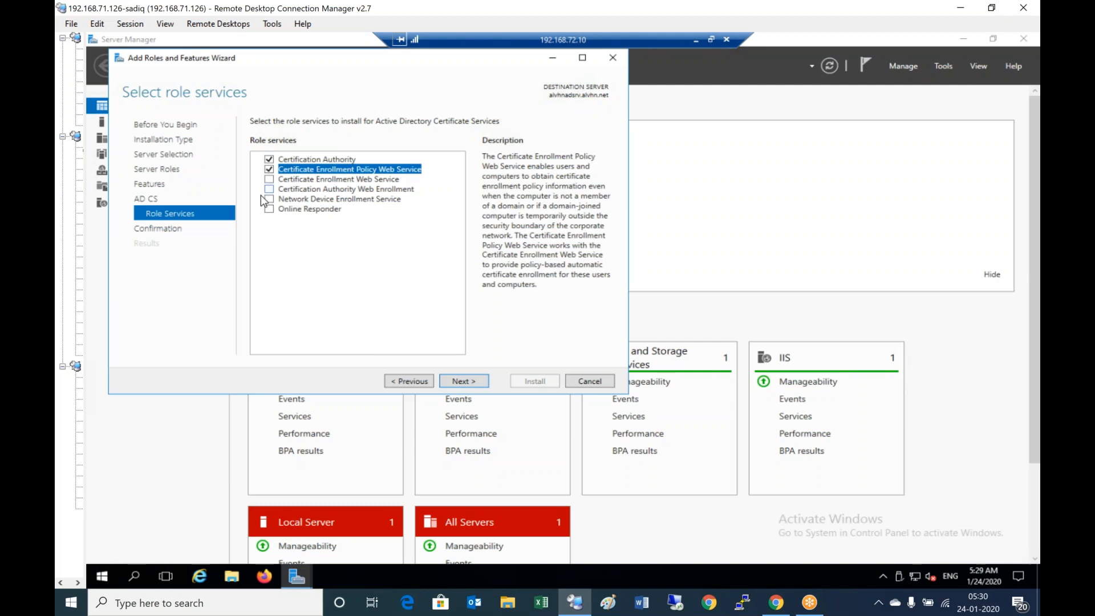
{"action": "left_click", "coordinate": [269, 181]}
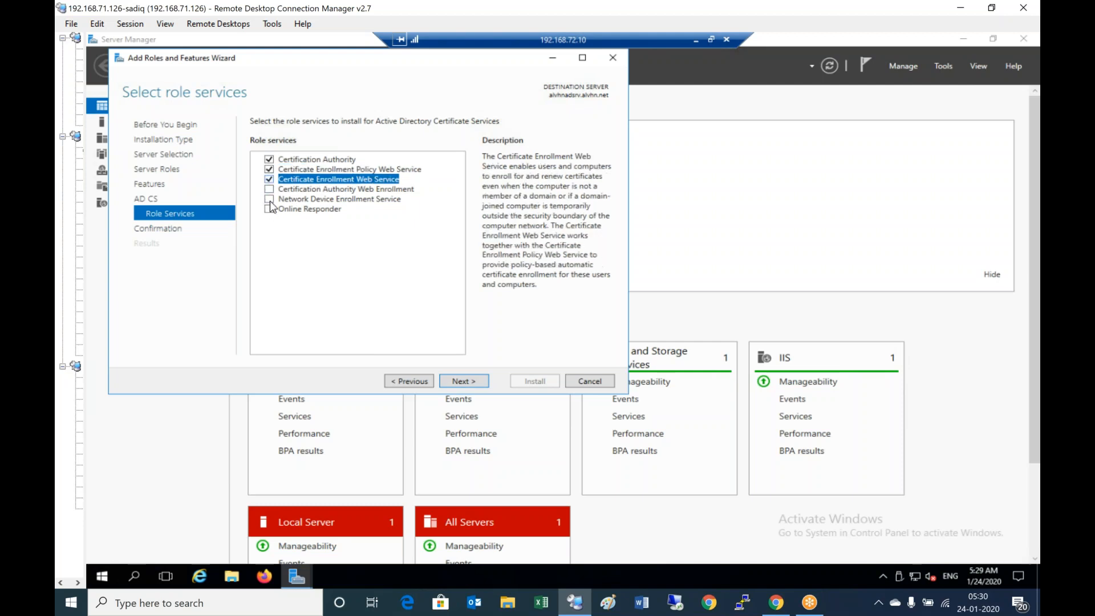
{"action": "left_click", "coordinate": [269, 190]}
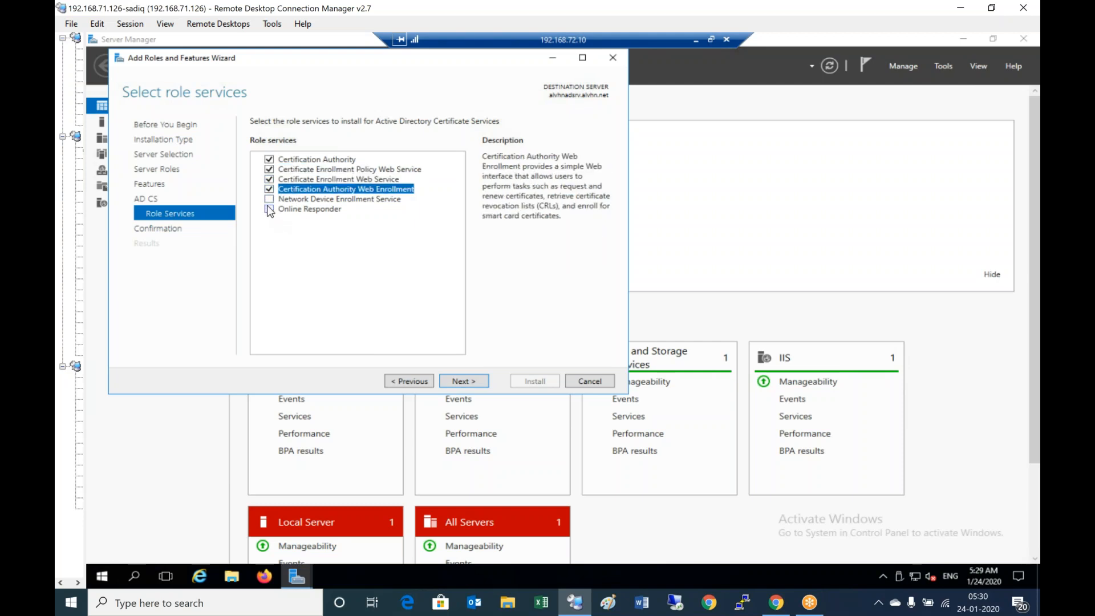
{"action": "left_click", "coordinate": [269, 210]}
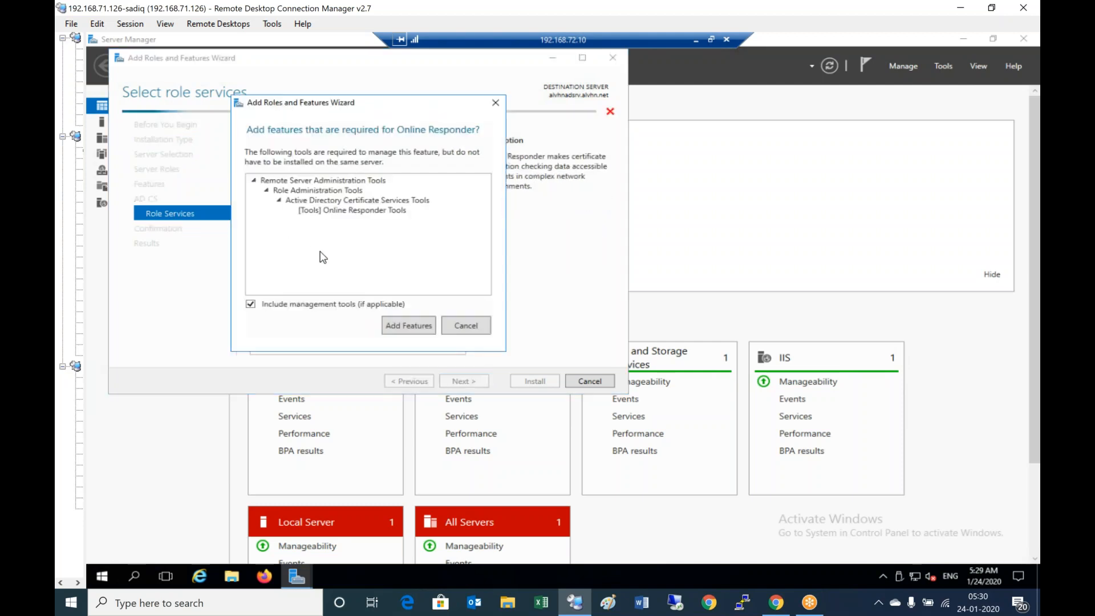
{"action": "left_click", "coordinate": [416, 330]}
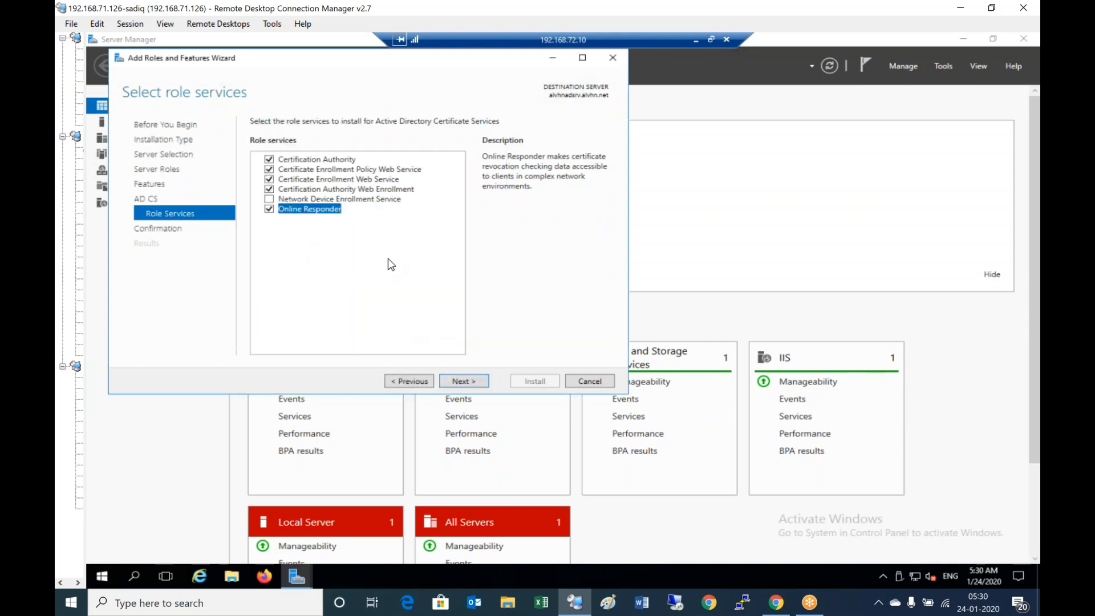
Install the selected AD CS role services and close the wizard once the installation finishes.
{"action": "left_click", "coordinate": [463, 380]}
{"action": "left_click", "coordinate": [536, 381]}
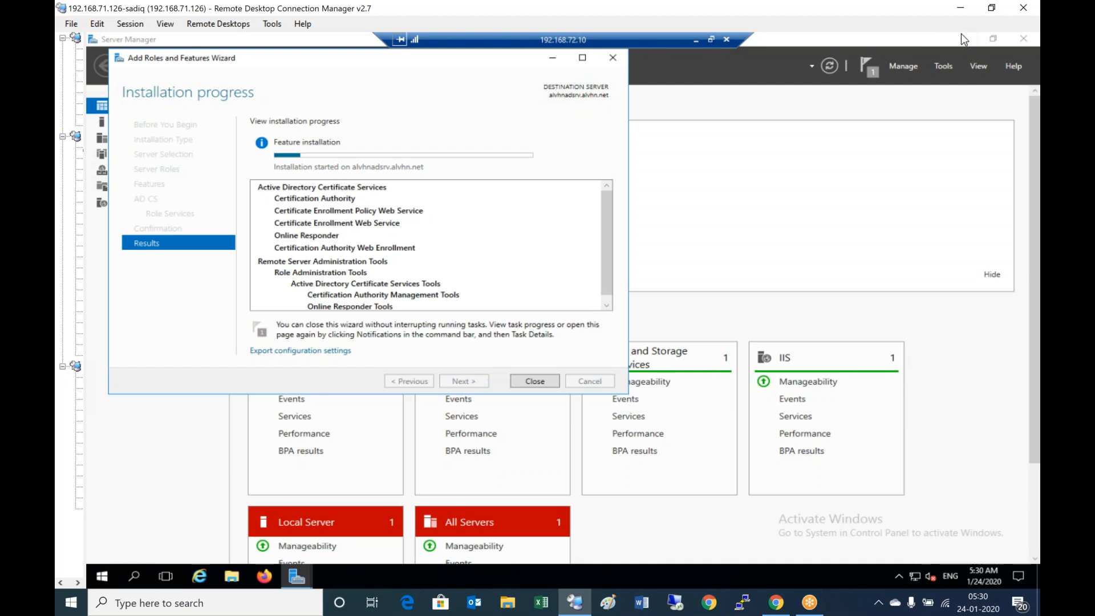
{"action": "left_click", "coordinate": [1026, 23]}
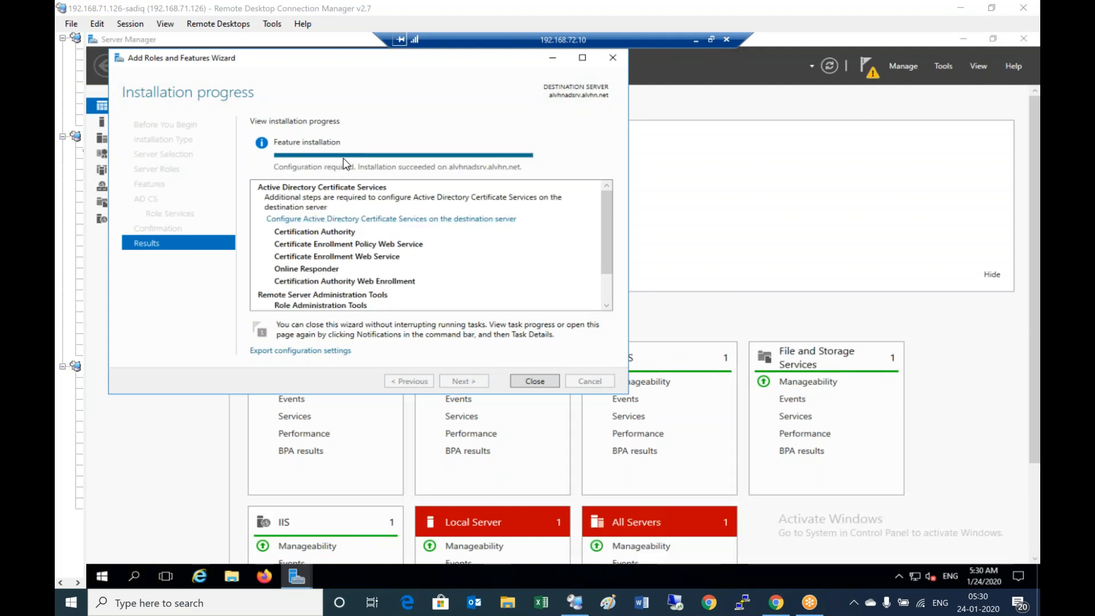
{"action": "left_click", "coordinate": [537, 383]}
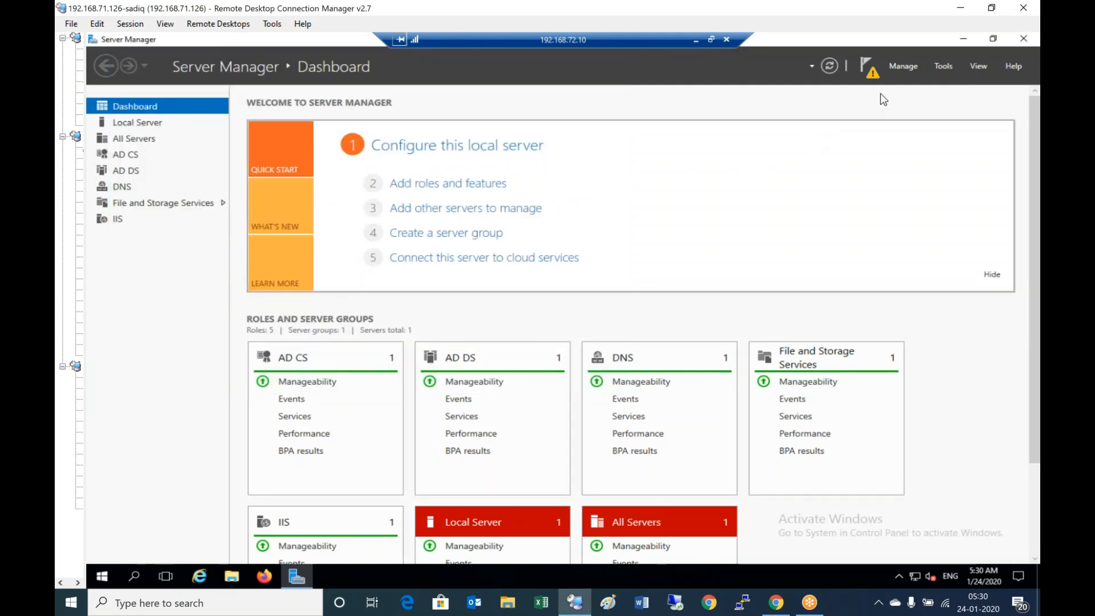
Start the post-deployment configuration of Active Directory Certificate Services with the existing administrator credentials and choose the Certification Authority role service.
{"action": "left_click", "coordinate": [872, 75]}
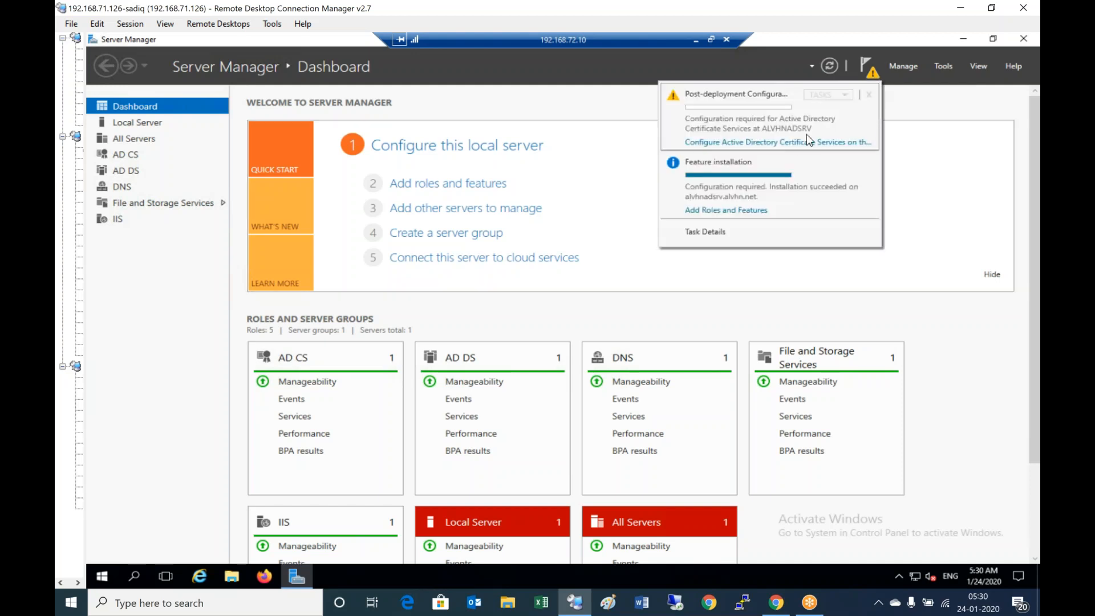
{"action": "left_click", "coordinate": [780, 150]}
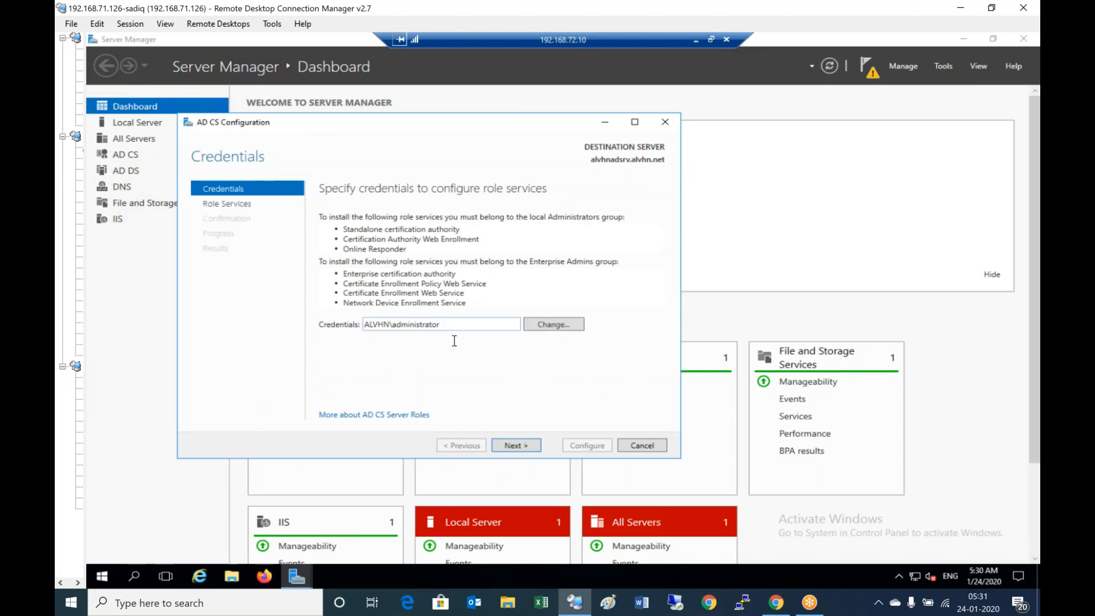
{"action": "left_click", "coordinate": [516, 444]}
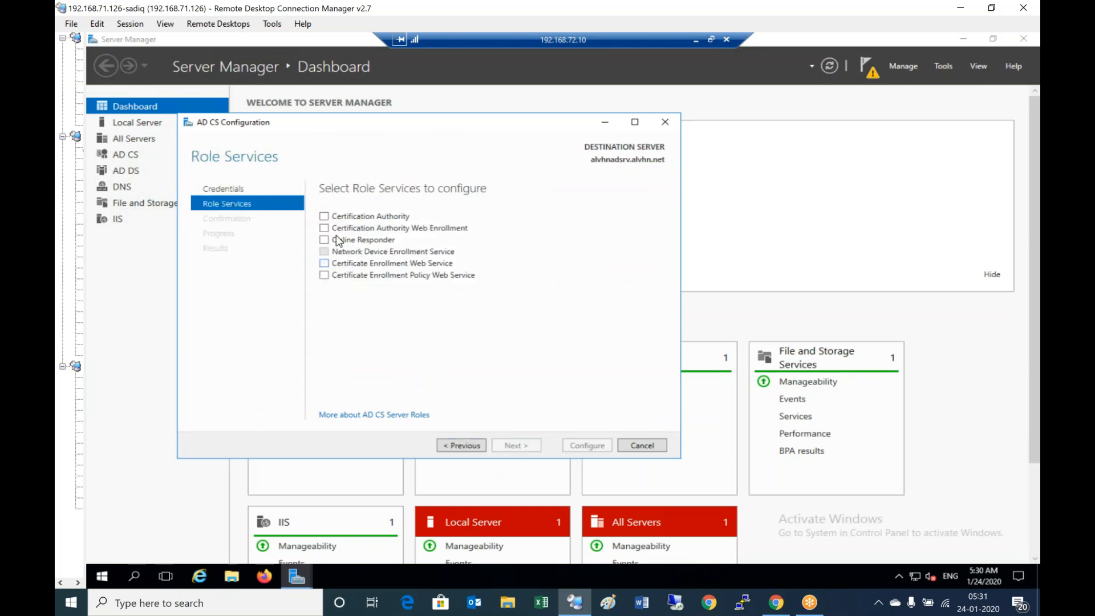
{"action": "left_click", "coordinate": [325, 219]}
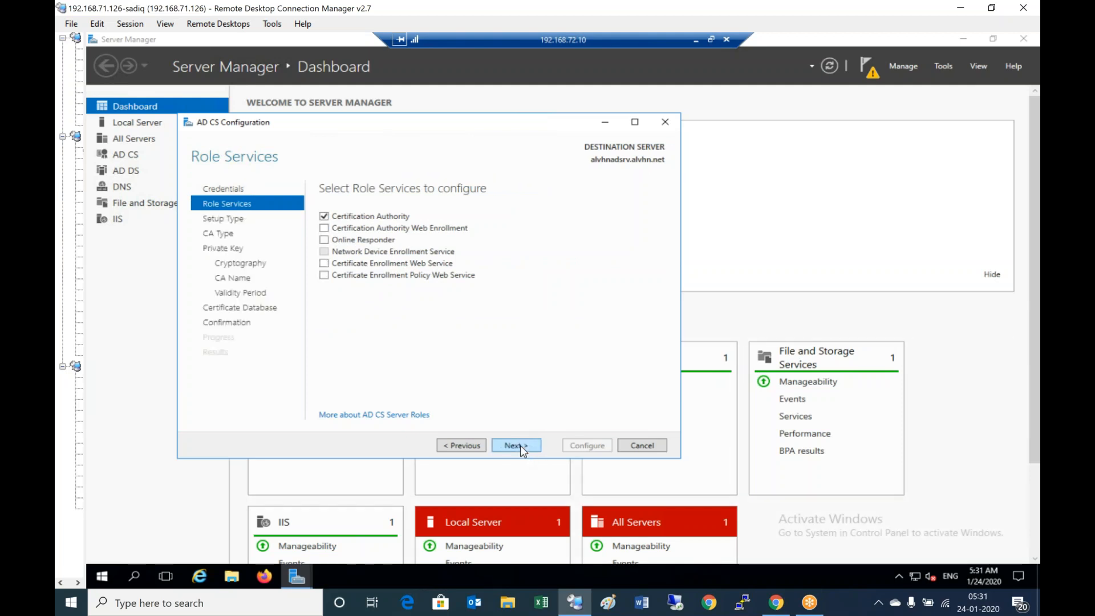
{"action": "left_click", "coordinate": [520, 446]}
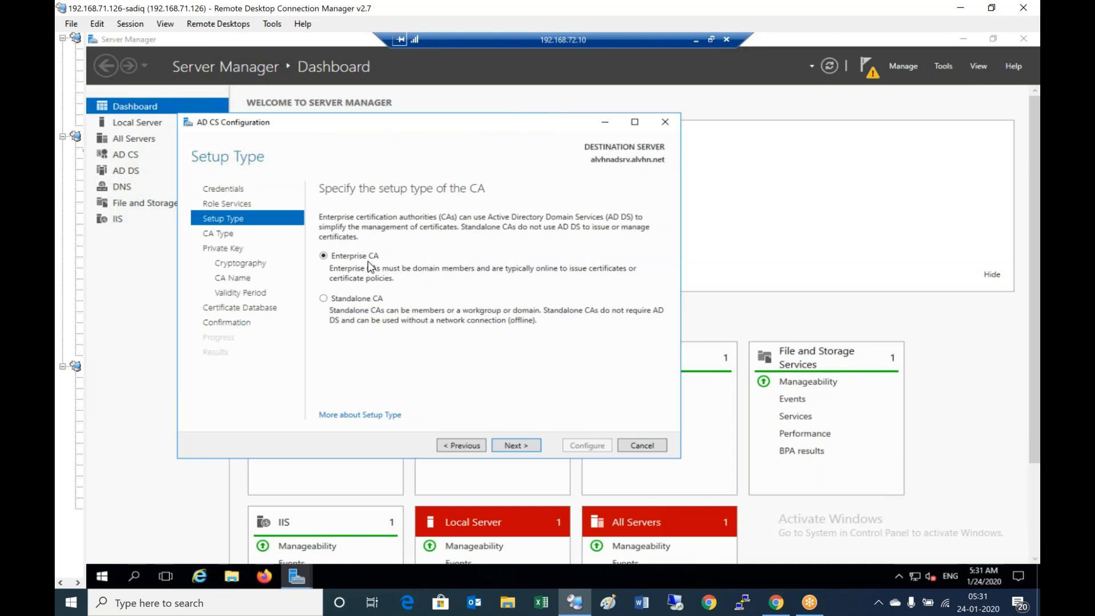
Set up the certification authority as an Enterprise CA of type Root CA with a new private key.
{"action": "left_click", "coordinate": [510, 446]}
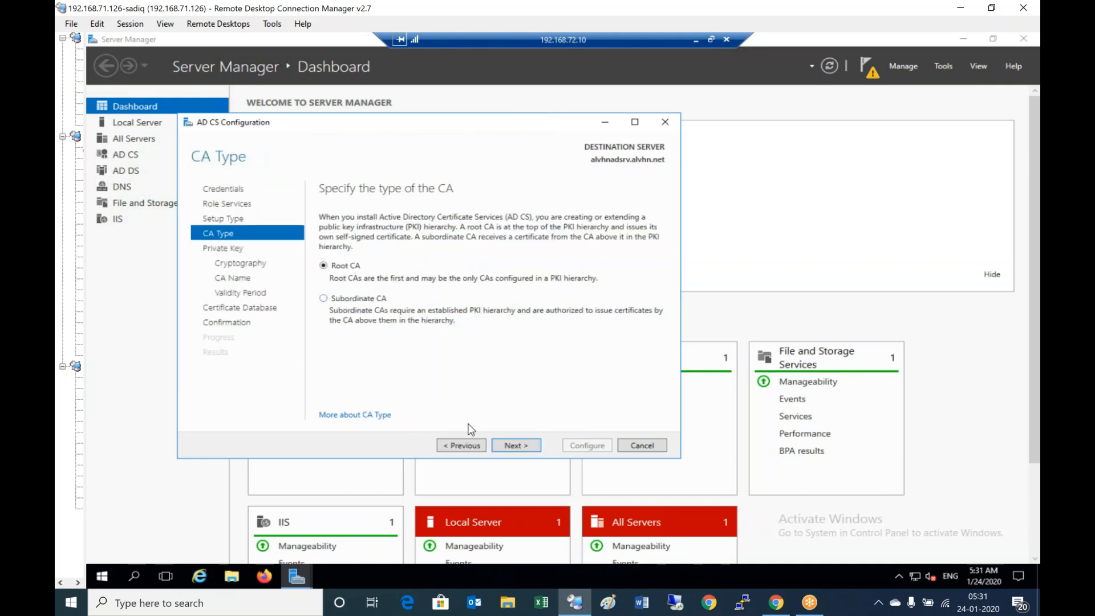
{"action": "left_click", "coordinate": [512, 444]}
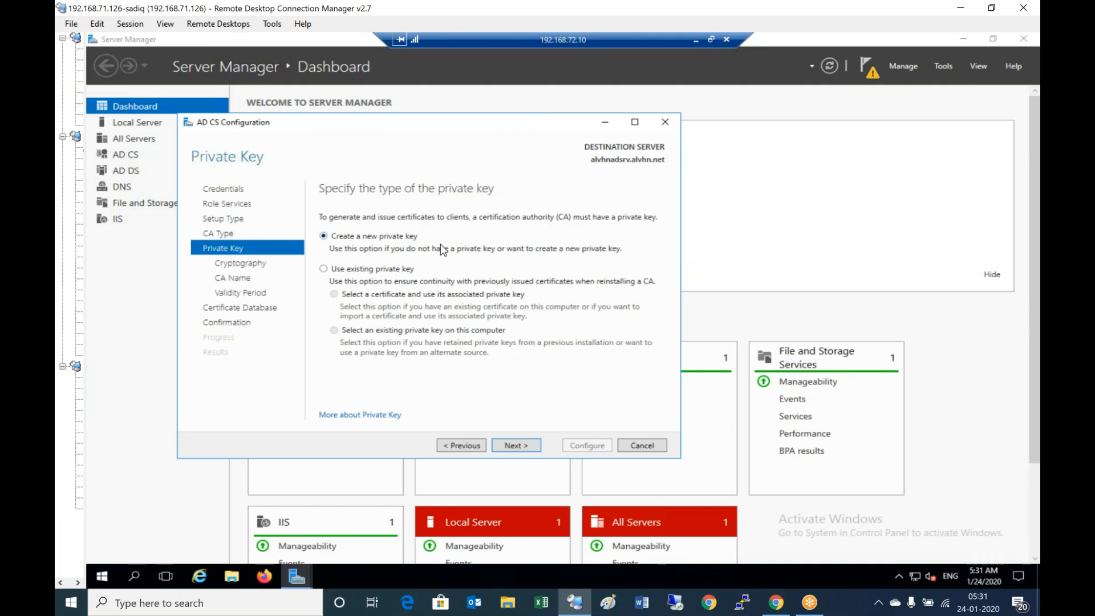
{"action": "left_click", "coordinate": [529, 446]}
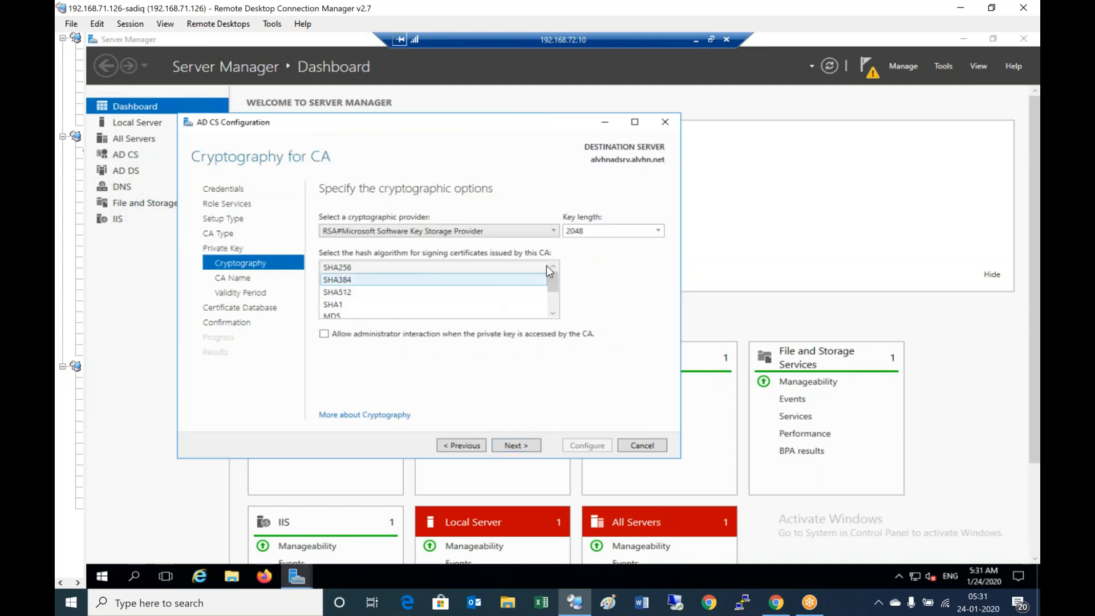
Configure the Certification Authority with SHA256, a 2048 key length, the default CA name, 5 years validity and default database locations, and close the wizard.
{"action": "left_click", "coordinate": [521, 447]}
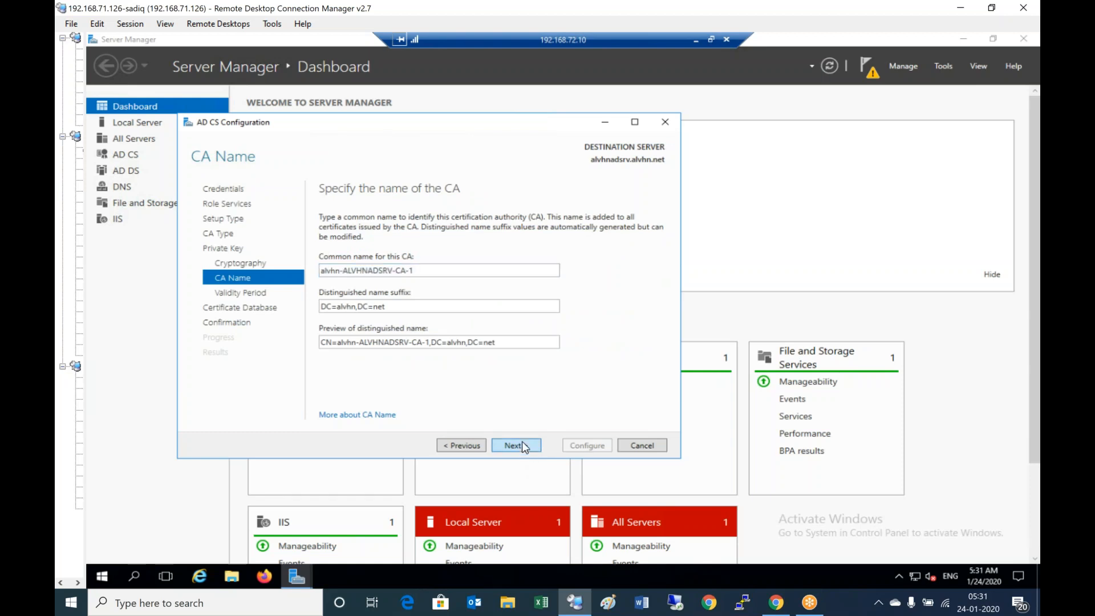
{"action": "left_click_drag", "start_coordinate": [440, 272], "coordinate": [301, 266]}
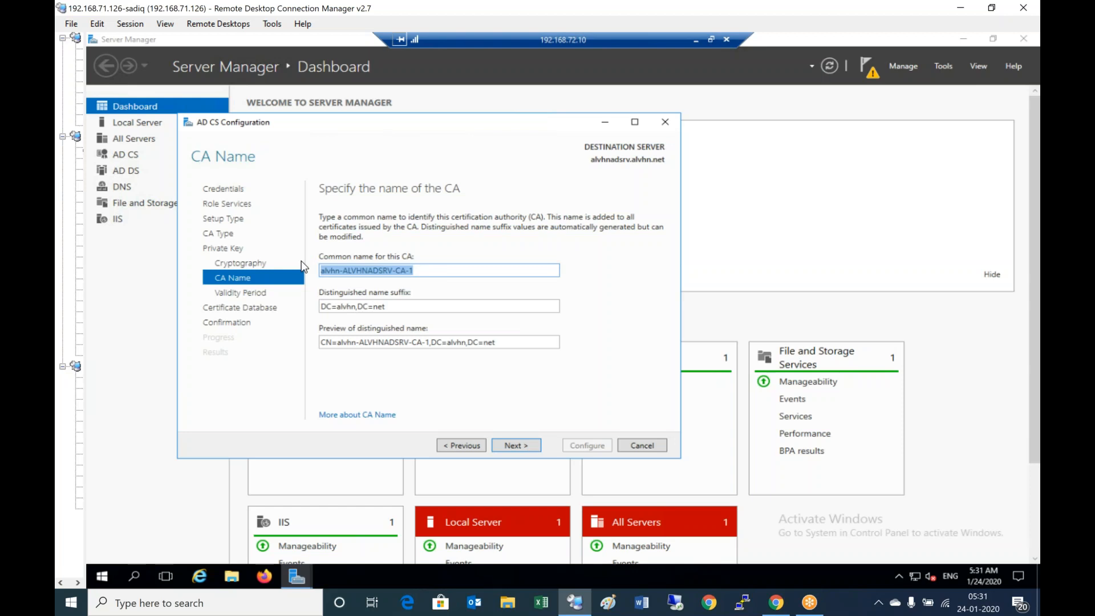
{"action": "left_click", "coordinate": [518, 447]}
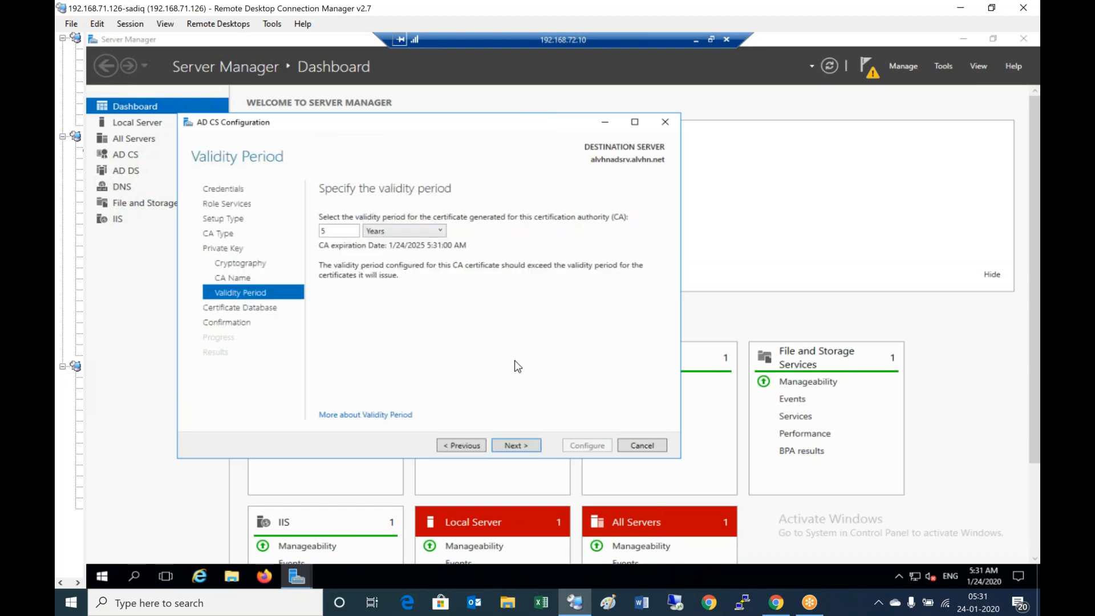
{"action": "left_click", "coordinate": [516, 444]}
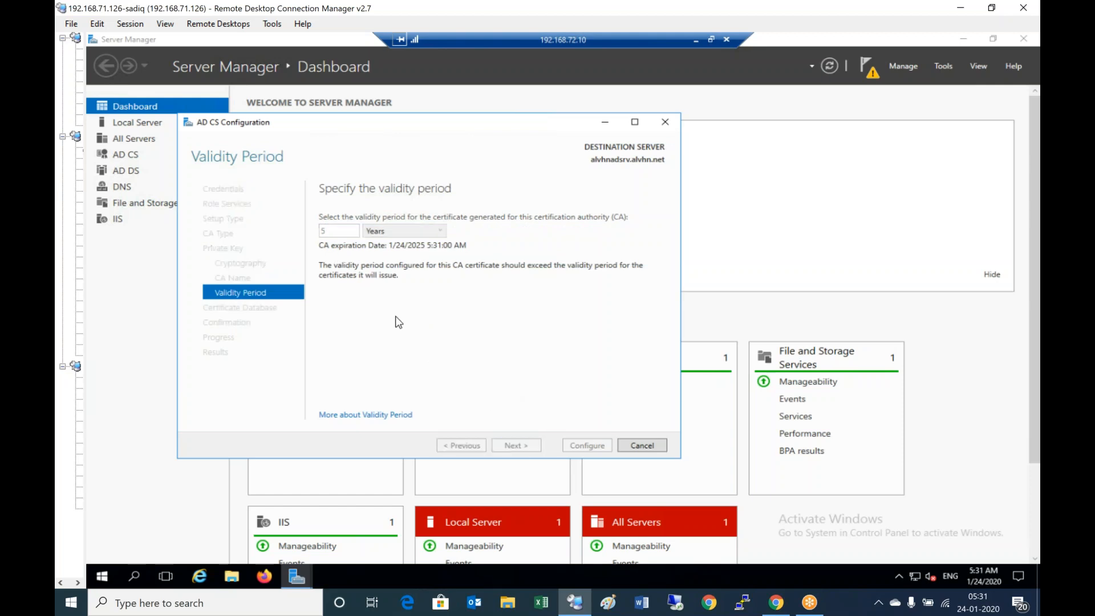
{"action": "left_click", "coordinate": [529, 448]}
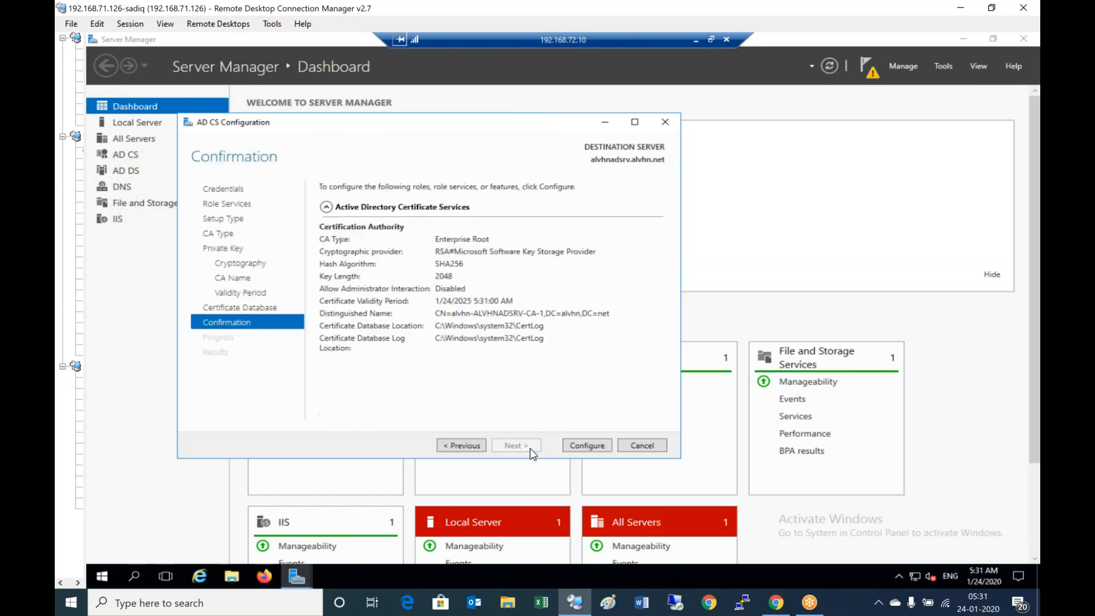
{"action": "left_click", "coordinate": [586, 445]}
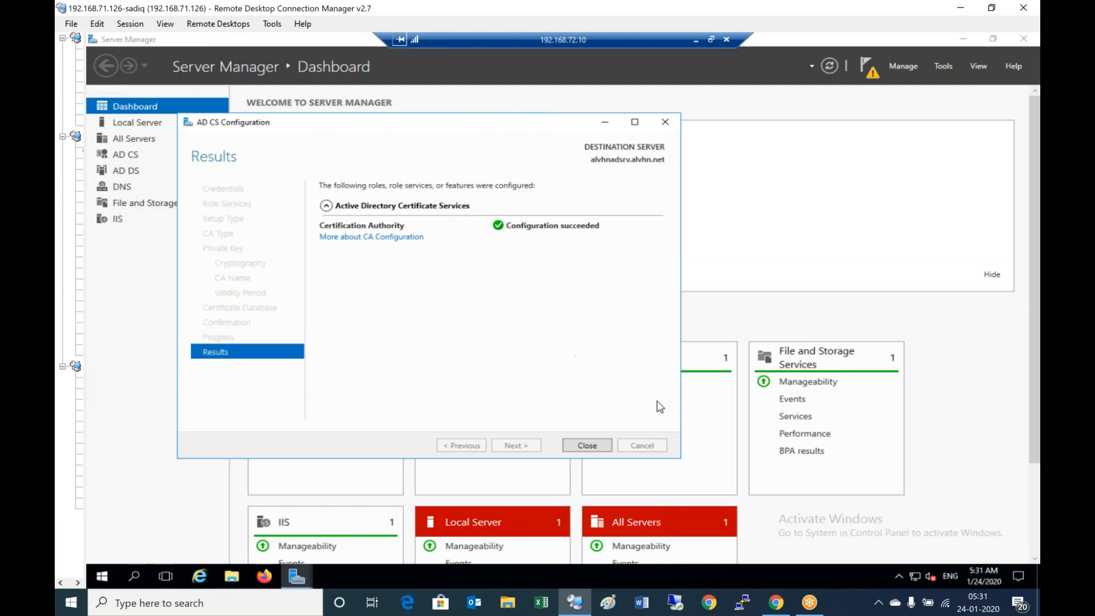
{"action": "left_click", "coordinate": [590, 446]}
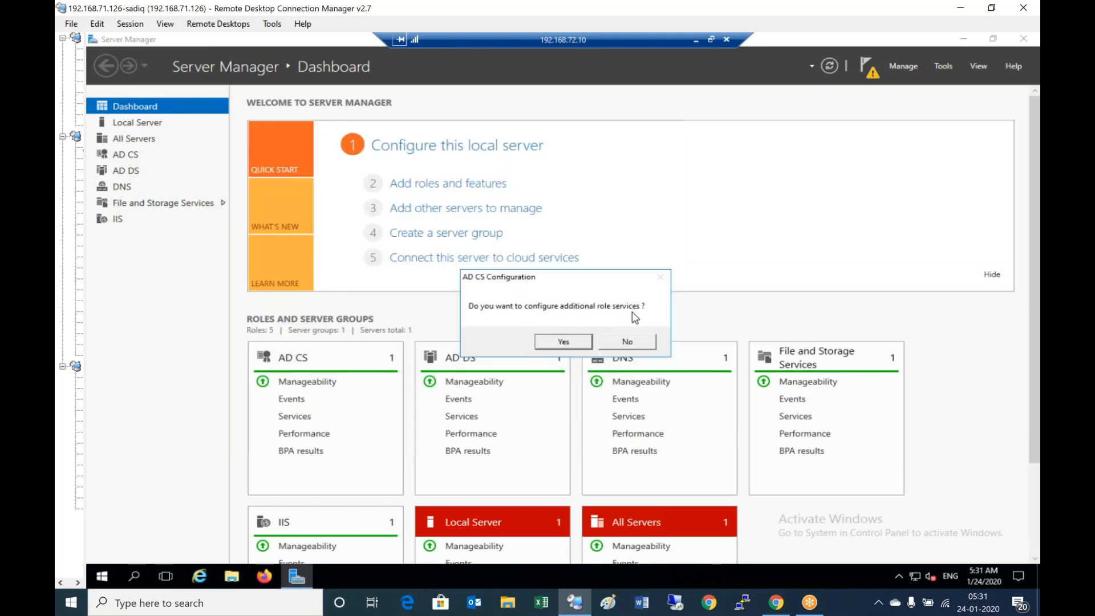
Continue with additional role services, configure Certification Authority Web Enrollment and close its results.
{"action": "left_click", "coordinate": [564, 341]}
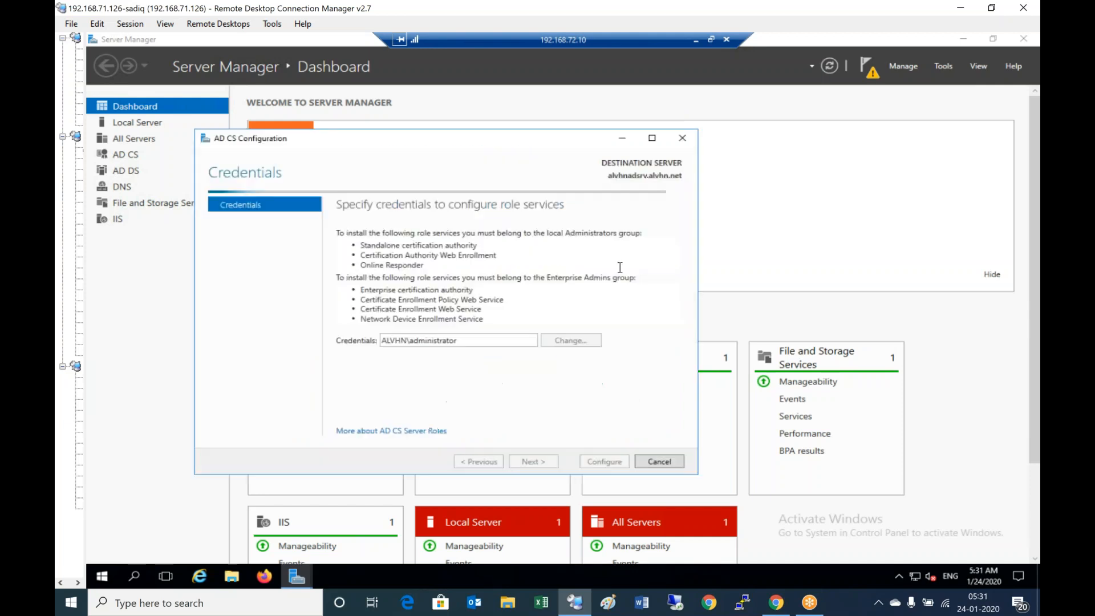
{"action": "left_click", "coordinate": [536, 461]}
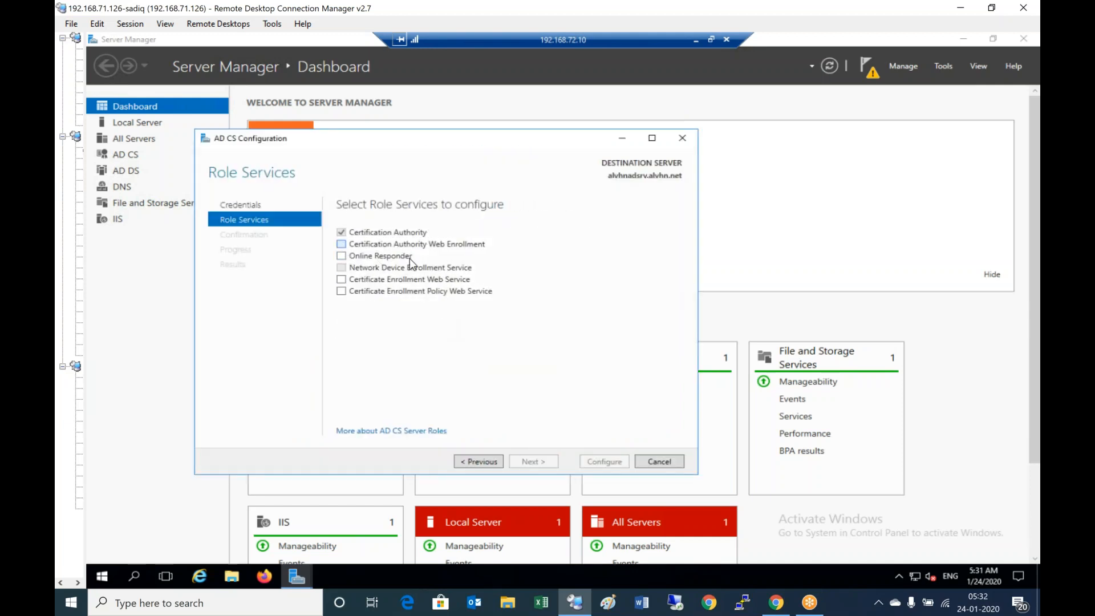
{"action": "left_click", "coordinate": [402, 244]}
{"action": "left_click", "coordinate": [541, 464]}
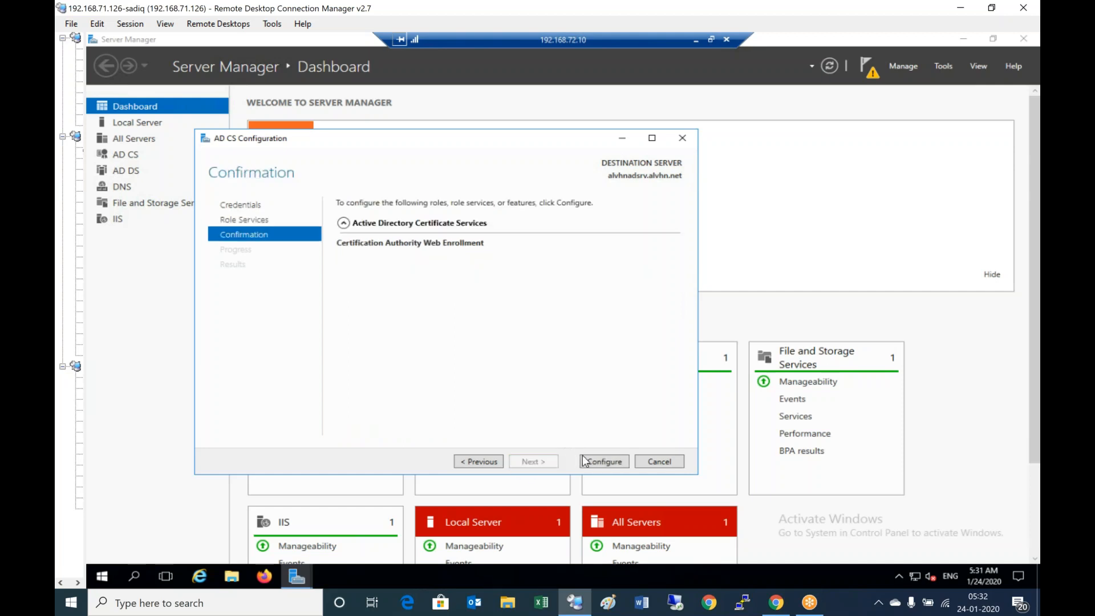
{"action": "left_click", "coordinate": [603, 461]}
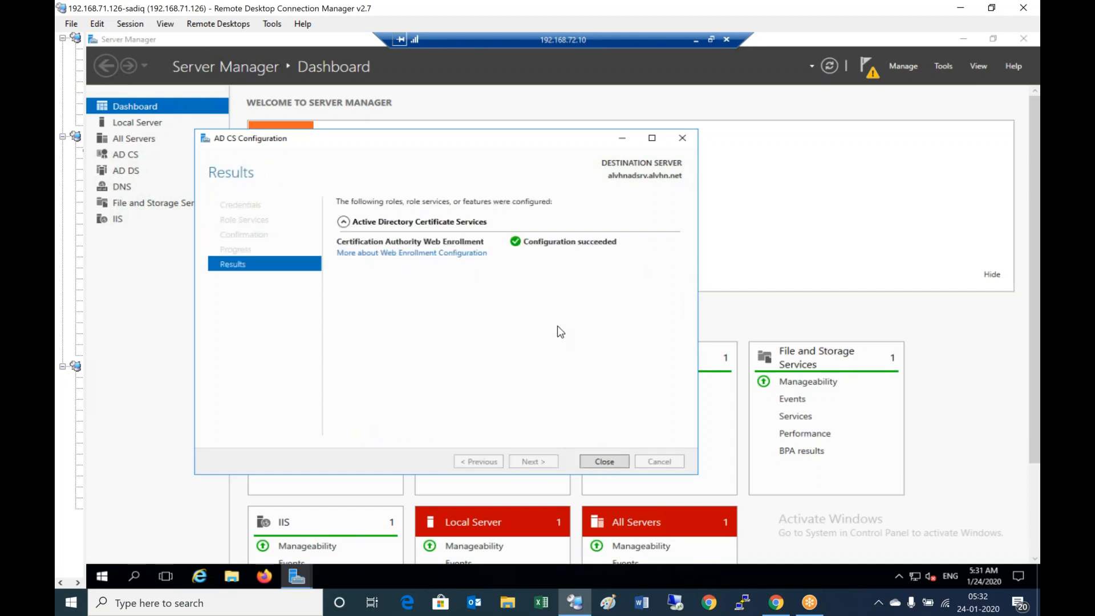
{"action": "left_click", "coordinate": [604, 461]}
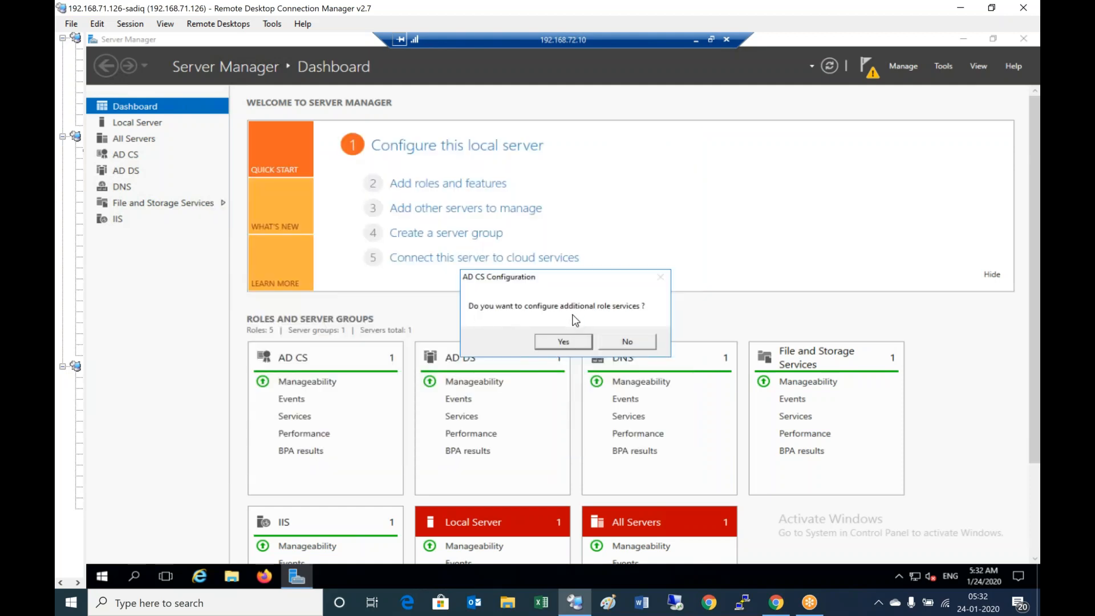
Continue with additional role services, configure the Online Responder and close its results.
{"action": "left_click", "coordinate": [563, 341]}
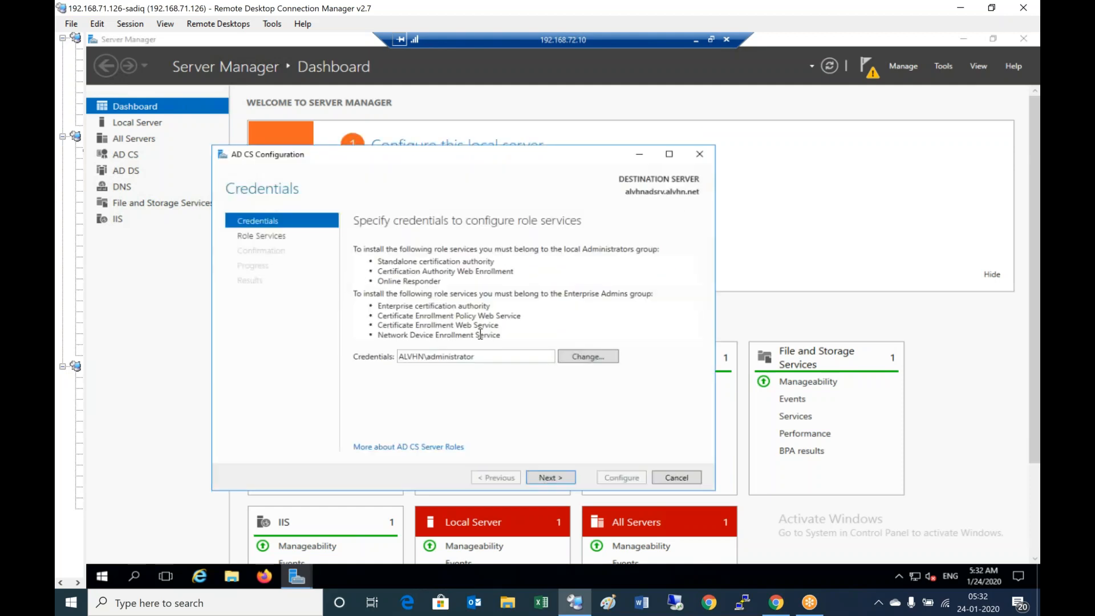
{"action": "left_click", "coordinate": [548, 478]}
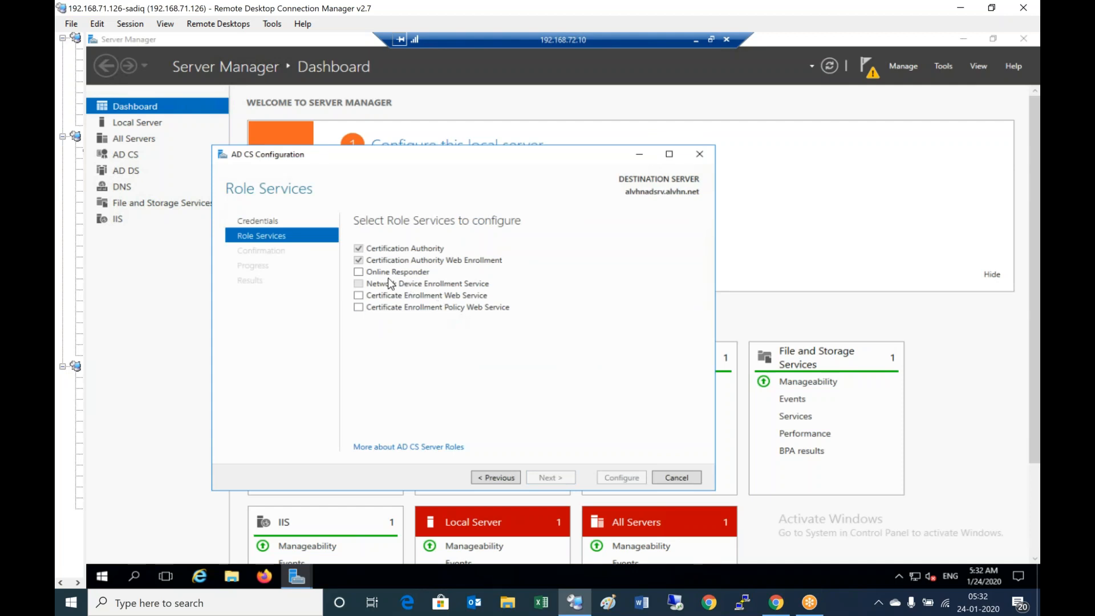
{"action": "left_click", "coordinate": [358, 272]}
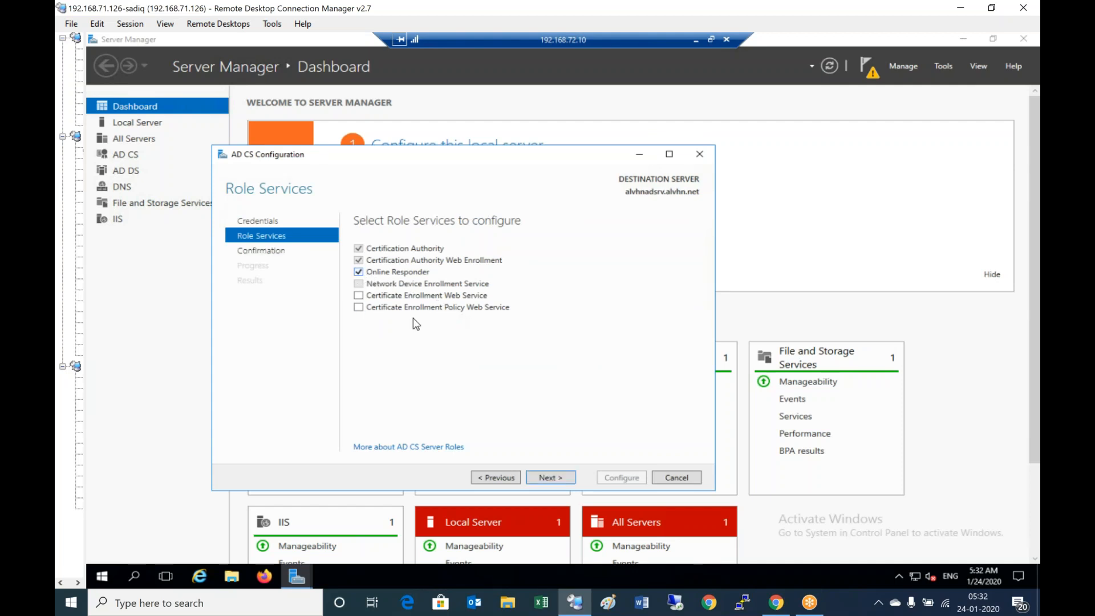
{"action": "left_click", "coordinate": [555, 480]}
{"action": "left_click", "coordinate": [638, 484]}
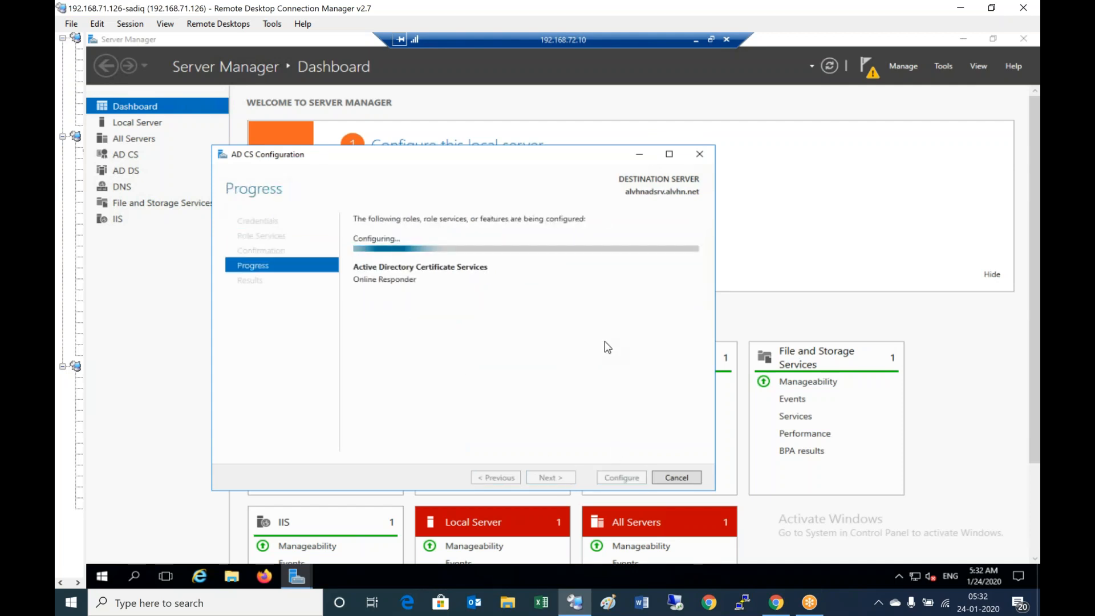
{"action": "left_click", "coordinate": [621, 478]}
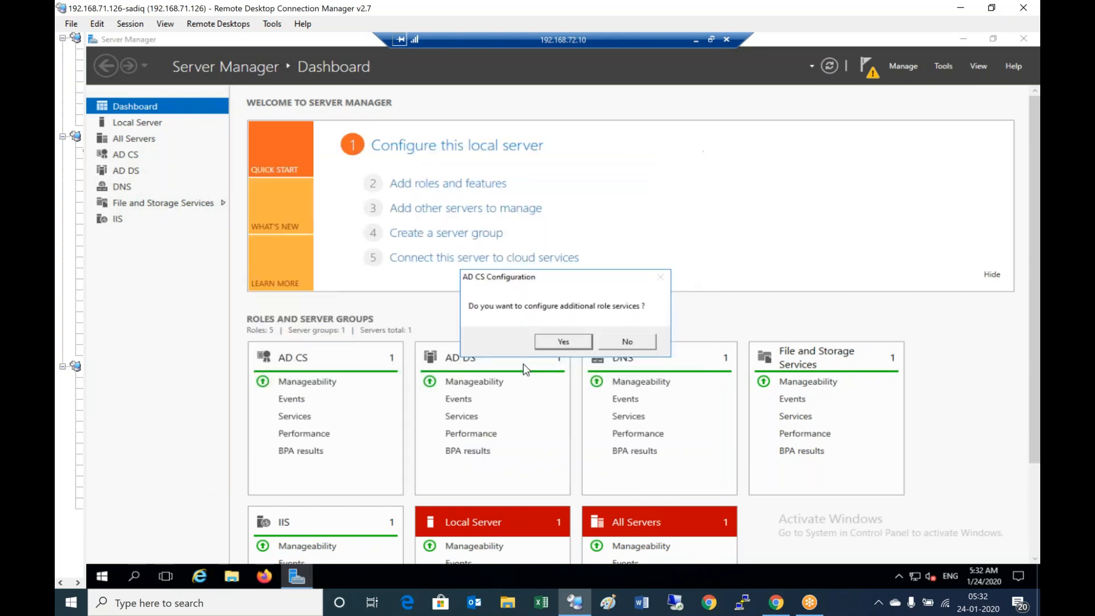
Choose the Certificate Enrollment Web Service as an additional role service, keeping the target CA selected by CA name and the default authentication type.
{"action": "left_click", "coordinate": [562, 342]}
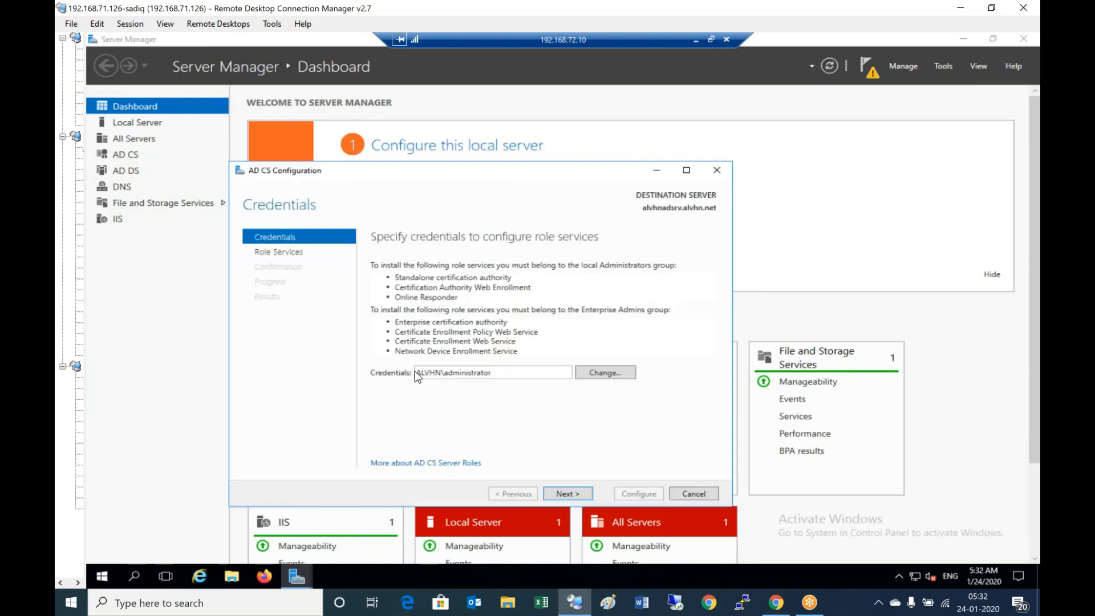
{"action": "left_click", "coordinate": [576, 497]}
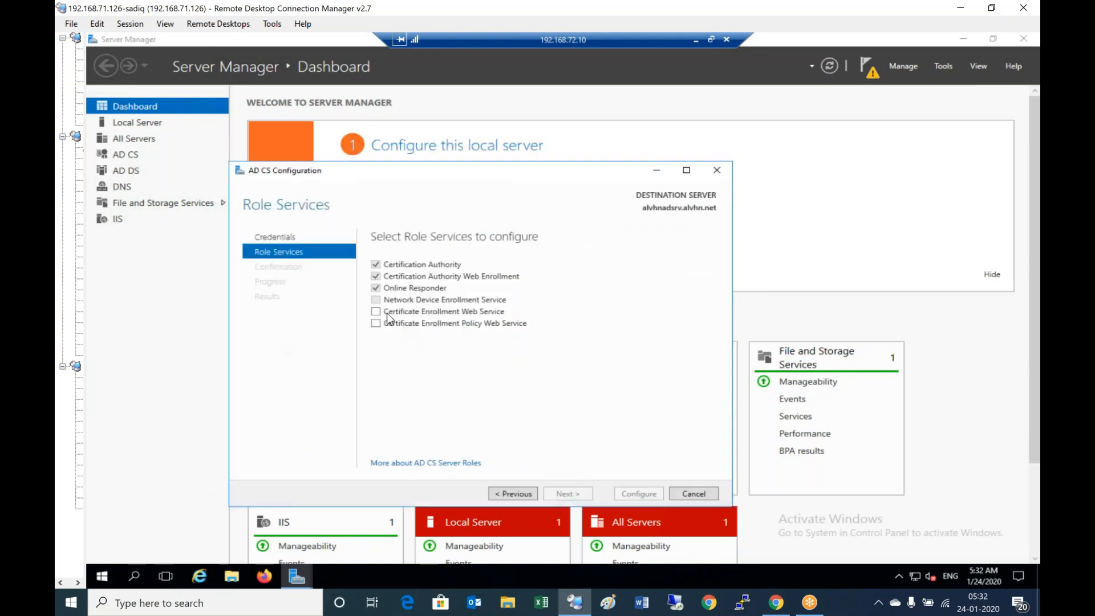
{"action": "left_click", "coordinate": [516, 311]}
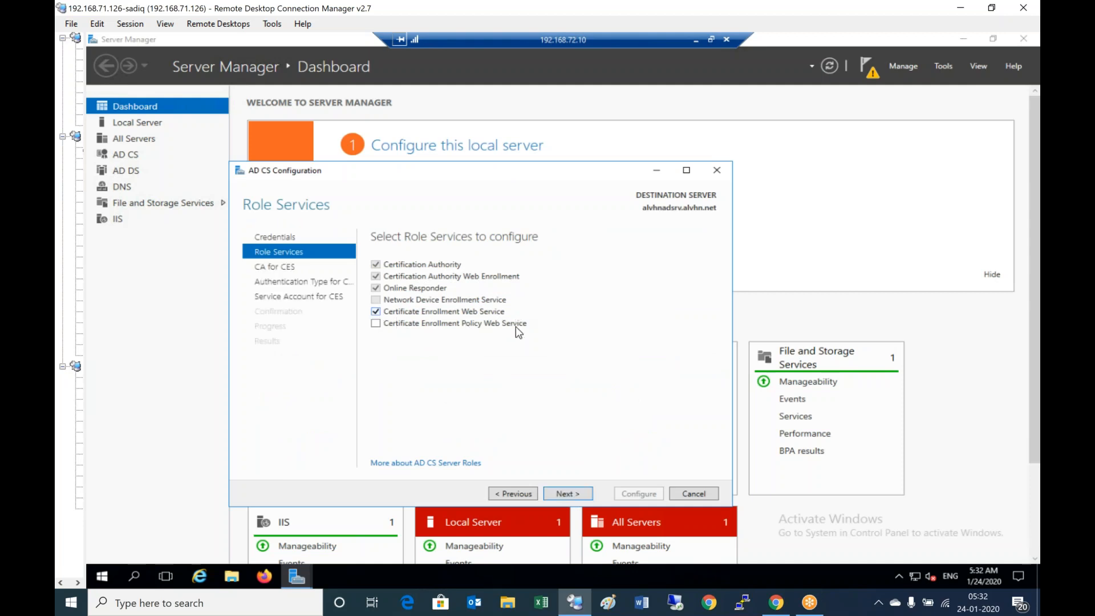
{"action": "left_click", "coordinate": [572, 492]}
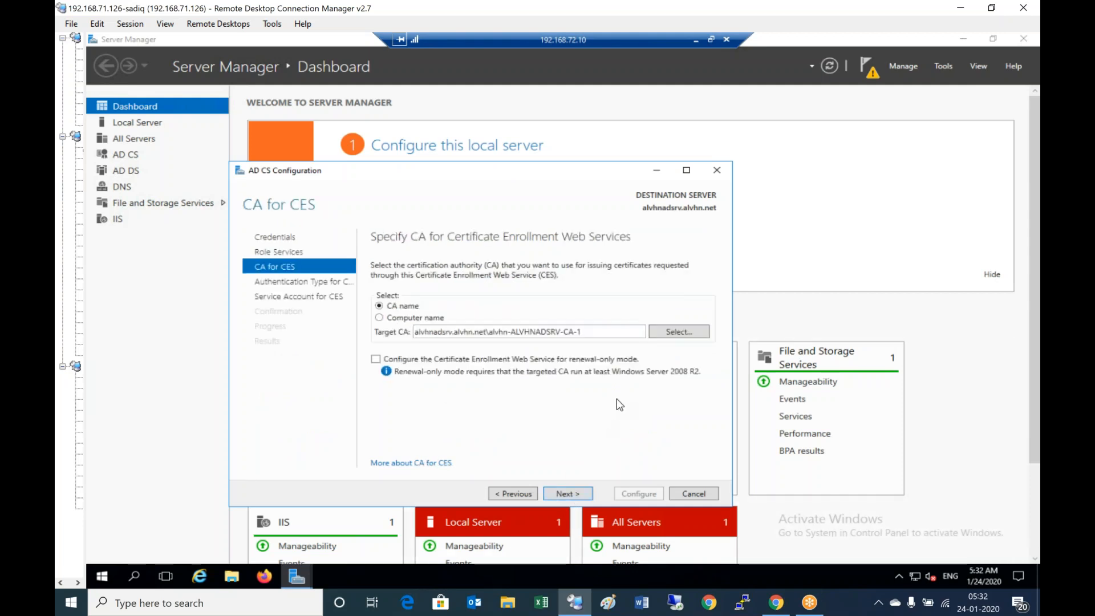
{"action": "left_click", "coordinate": [579, 494]}
{"action": "left_click", "coordinate": [577, 492]}
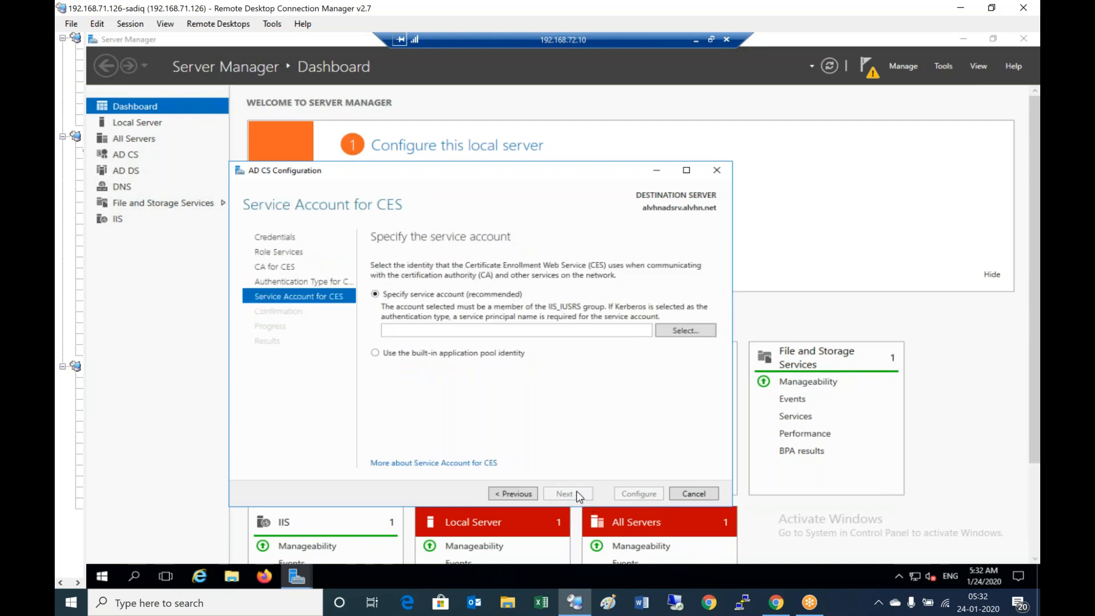
Use the built-in application pool identity as the CES service account, configure the Certificate Enrollment Web Service and close its results.
{"action": "left_click", "coordinate": [447, 355]}
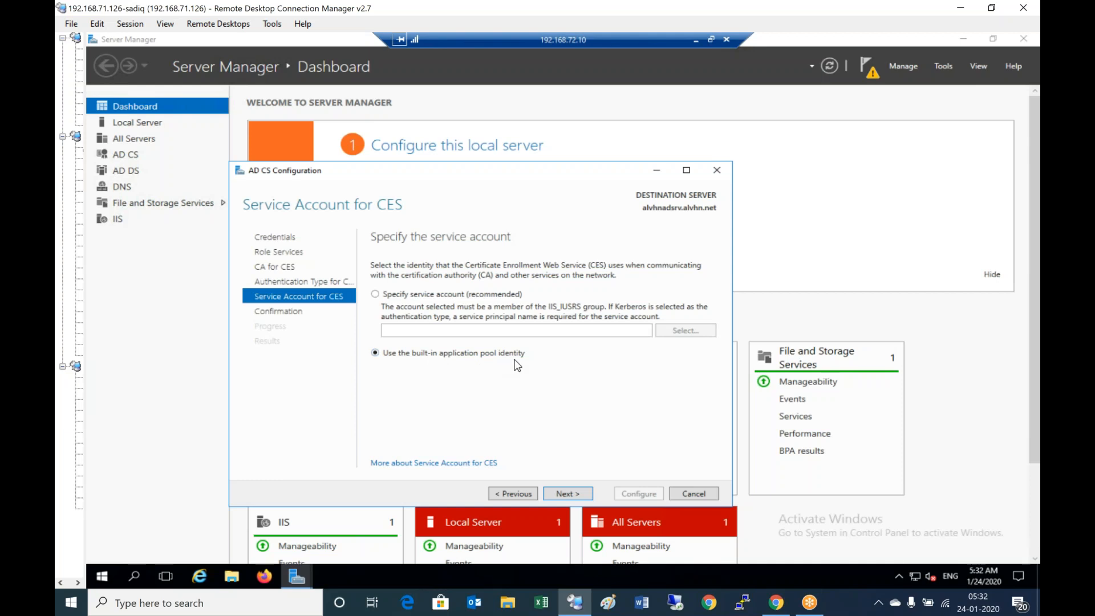
{"action": "left_click", "coordinate": [584, 494]}
{"action": "left_click", "coordinate": [638, 494]}
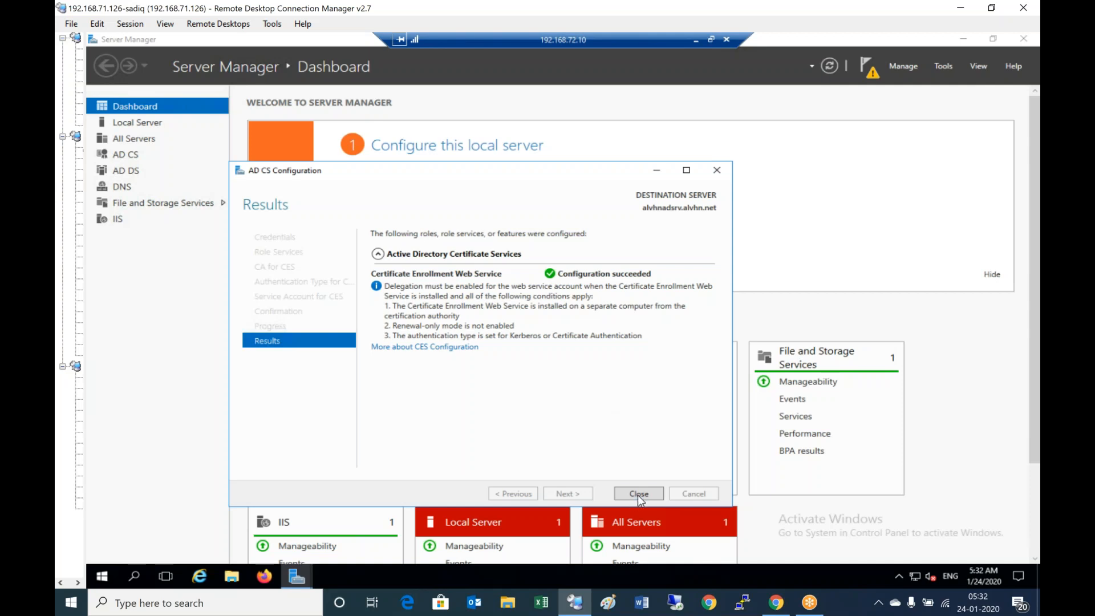
{"action": "left_click", "coordinate": [638, 494]}
Continue with additional role services and configure the Certificate Enrollment Policy Web Service with Windows Integrated Authentication.
{"action": "left_click", "coordinate": [559, 342]}
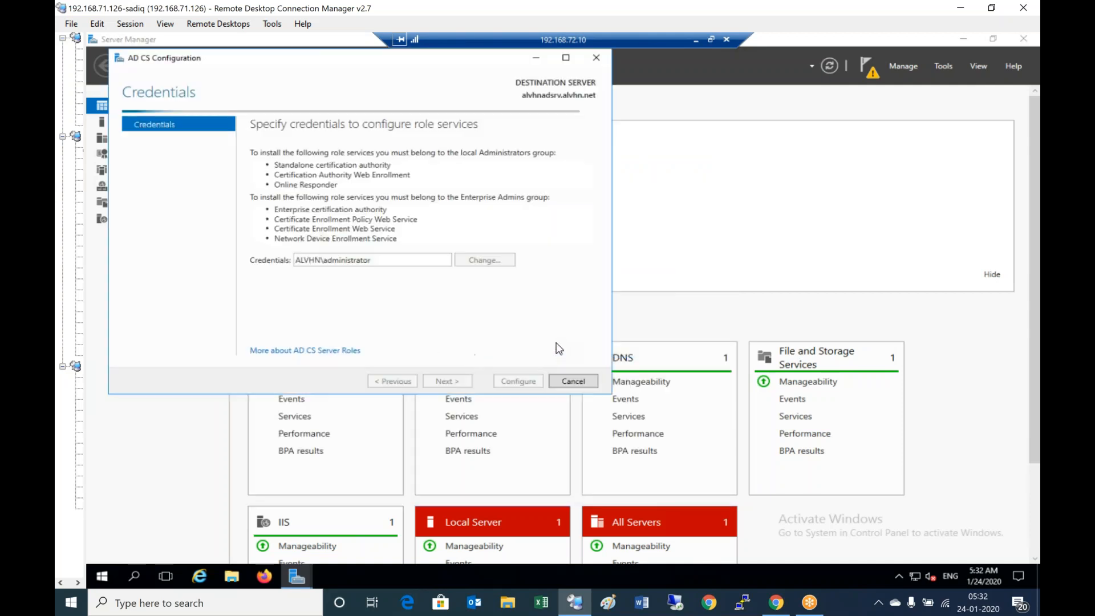
{"action": "left_click", "coordinate": [457, 381]}
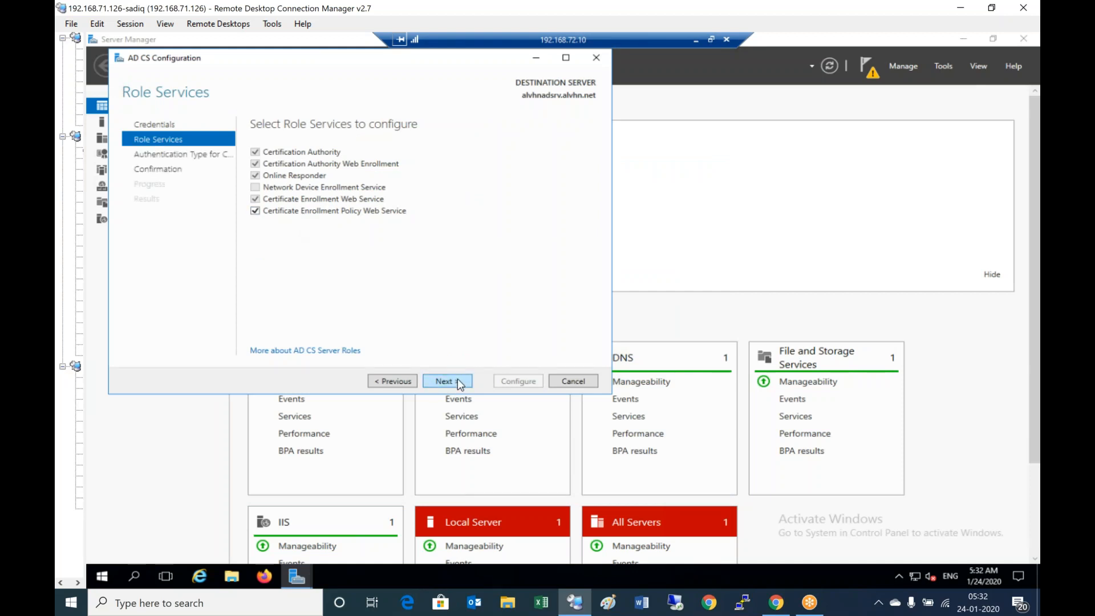
{"action": "left_click", "coordinate": [458, 380]}
{"action": "left_click", "coordinate": [455, 380]}
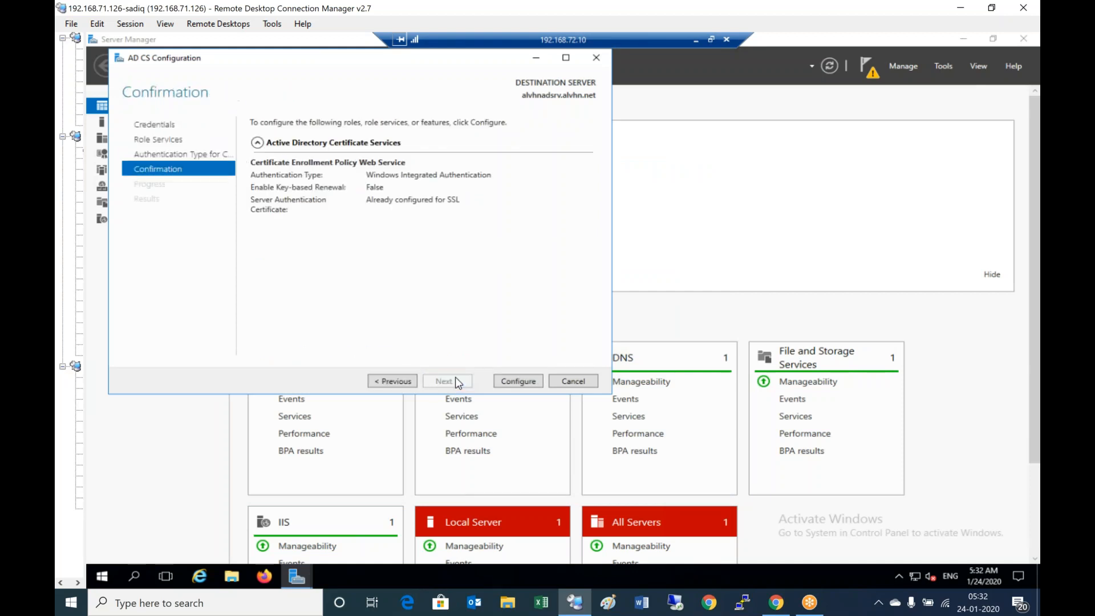
{"action": "left_click", "coordinate": [520, 380]}
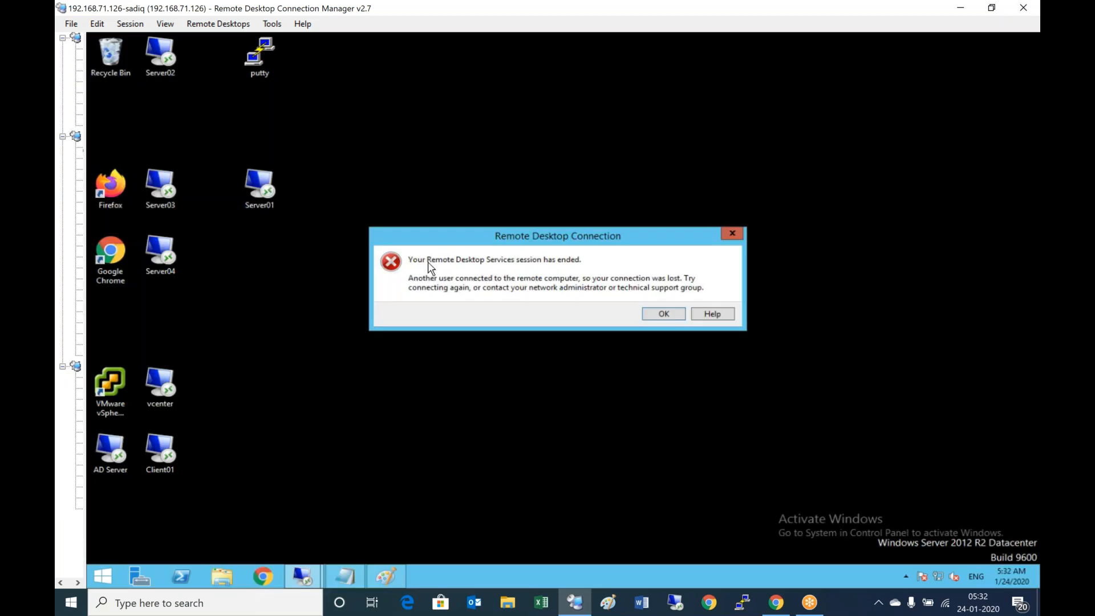
Dismiss the Remote Desktop message and add "b) Added AD Certificate services role" and "c) Configured AD Certificate services" to the Notepad notes.
{"action": "left_click", "coordinate": [737, 235]}
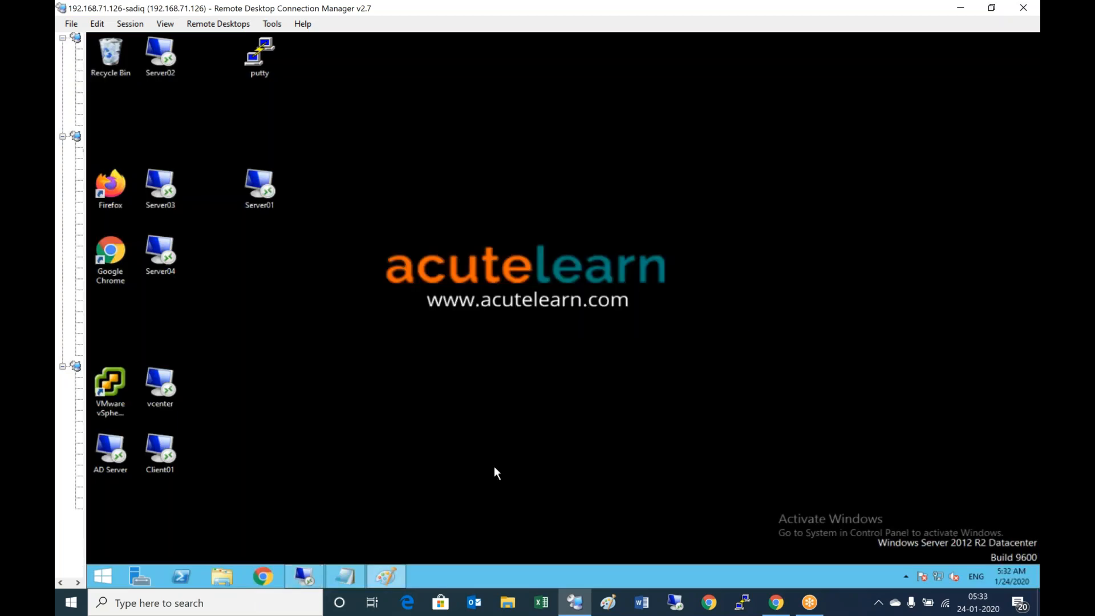
{"action": "left_click", "coordinate": [355, 572]}
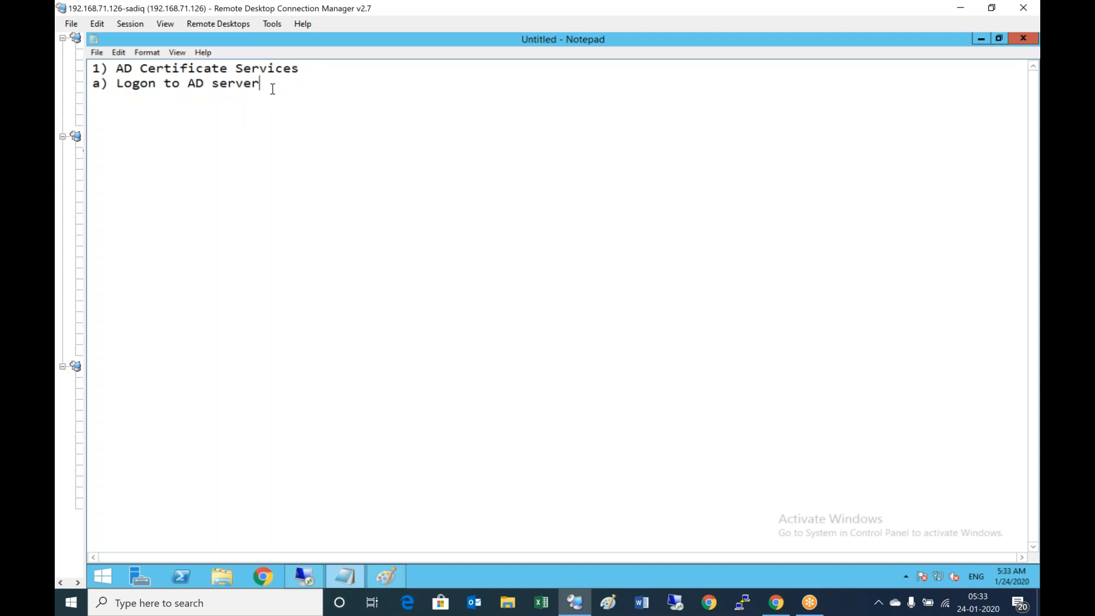
{"action": "key", "text": "Return"}
{"action": "type", "text": "b) Added AD Cert"}
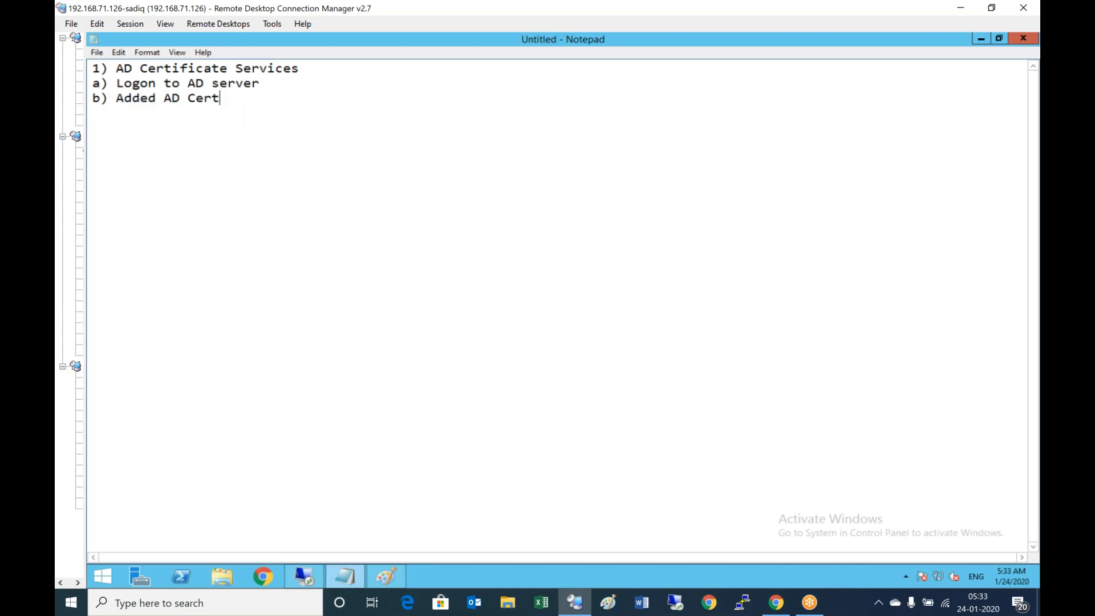
{"action": "type", "text": "ificate services "}
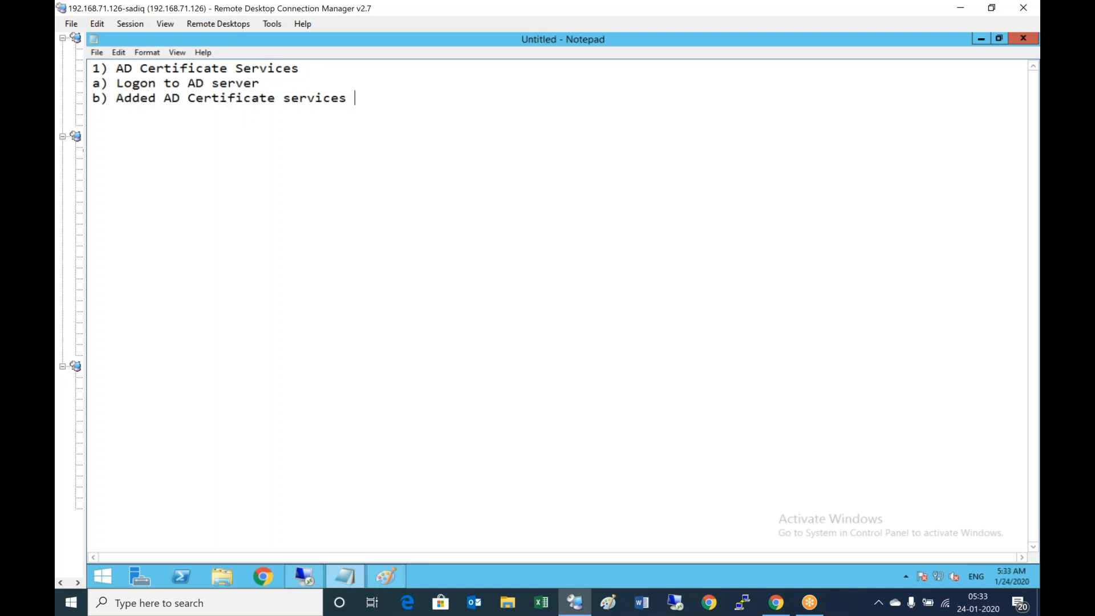
{"action": "type", "text": "role"}
{"action": "key", "text": "Return"}
{"action": "type", "text": "c) Configu"}
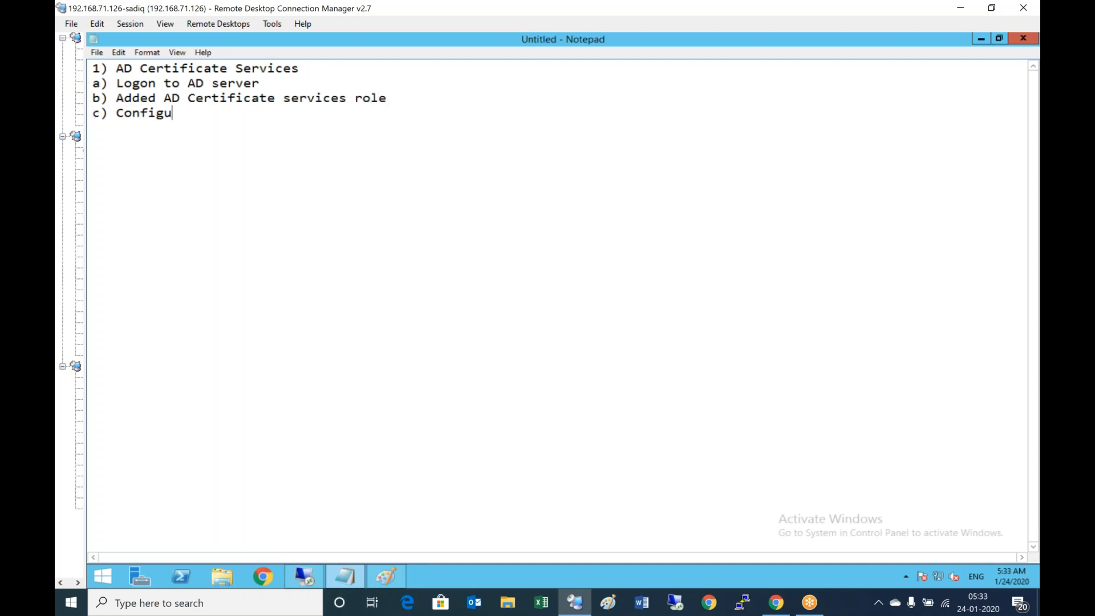
{"action": "type", "text": "red AD Certificate services"}
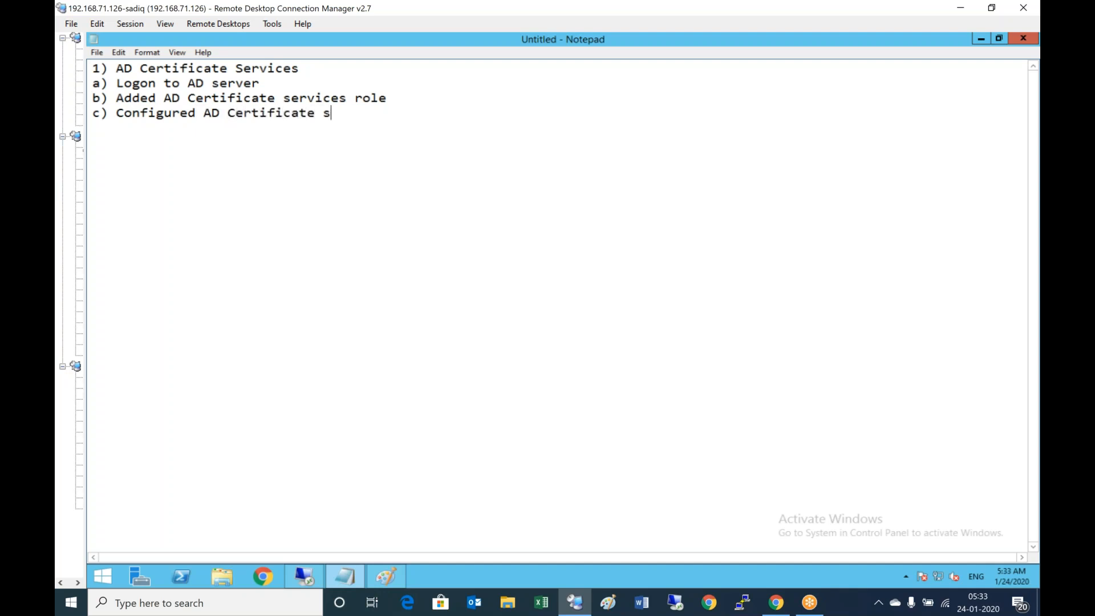
Add the heading "2) Deploy and configure DHCP role" to the notes after a blank line.
{"action": "key", "text": "Return"}
{"action": "key", "text": "Return"}
{"action": "type", "text": "2) Deploy"}
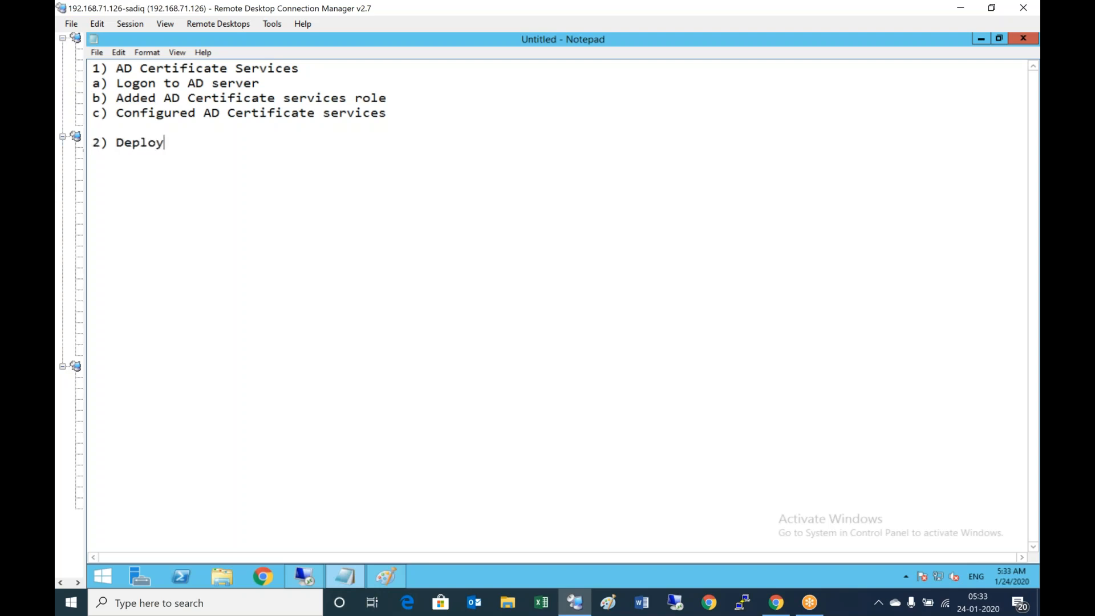
{"action": "type", "text": " and configure "}
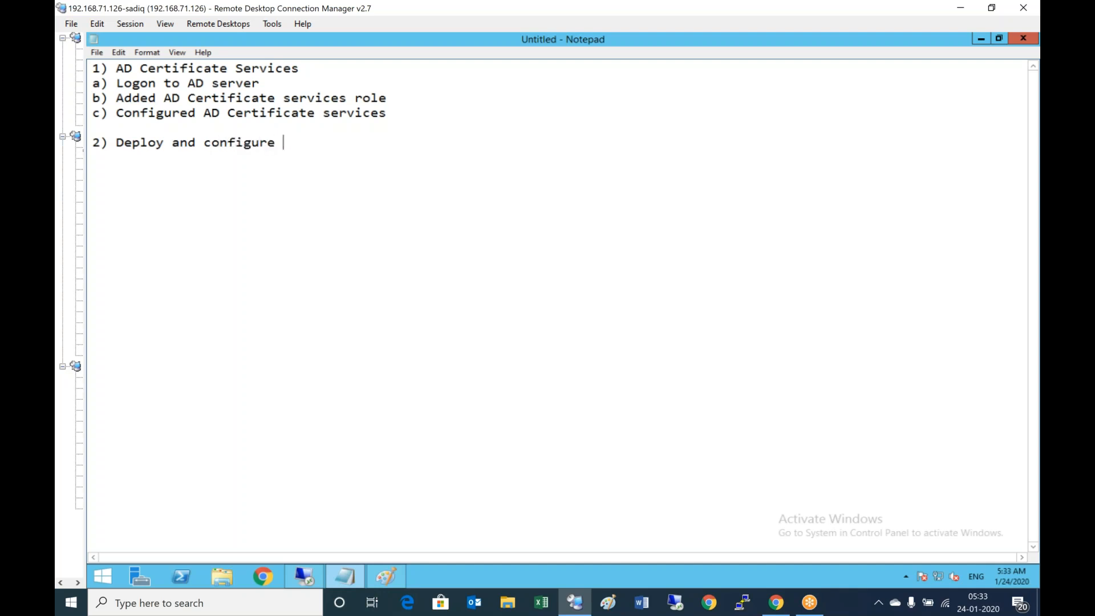
{"action": "type", "text": "DHCP role"}
{"action": "key", "text": "Return"}
List "a) Logon to AD Server", "b) Install DHCP Feature" and "c) Configure DHCP Service" under the DHCP heading.
{"action": "type", "text": "a) "}
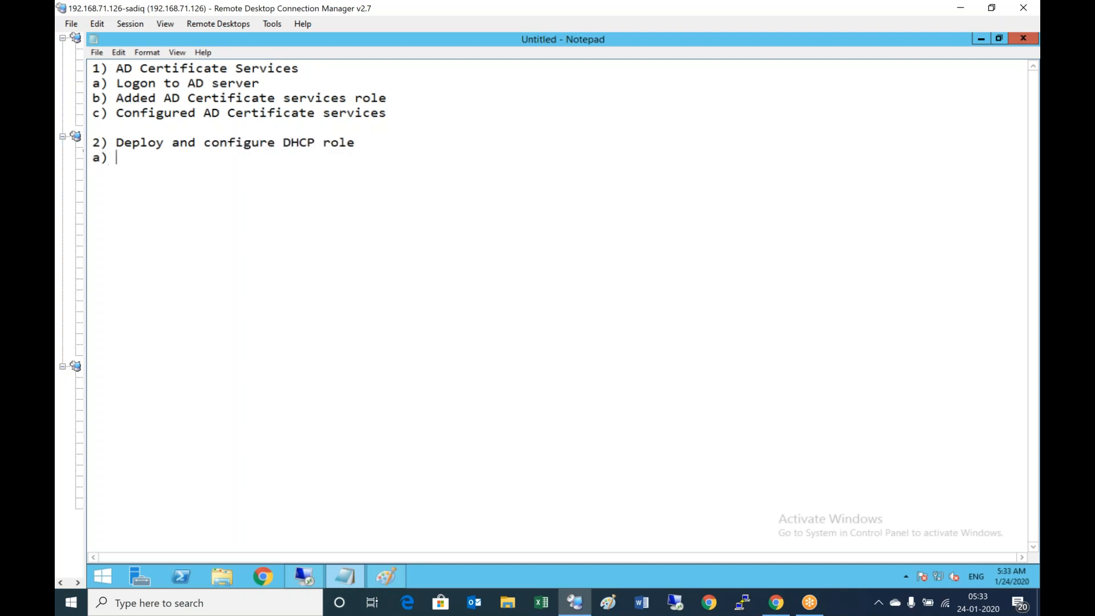
{"action": "type", "text": "Logon to AD Server"}
{"action": "key", "text": "Return"}
{"action": "type", "text": "b) Insta"}
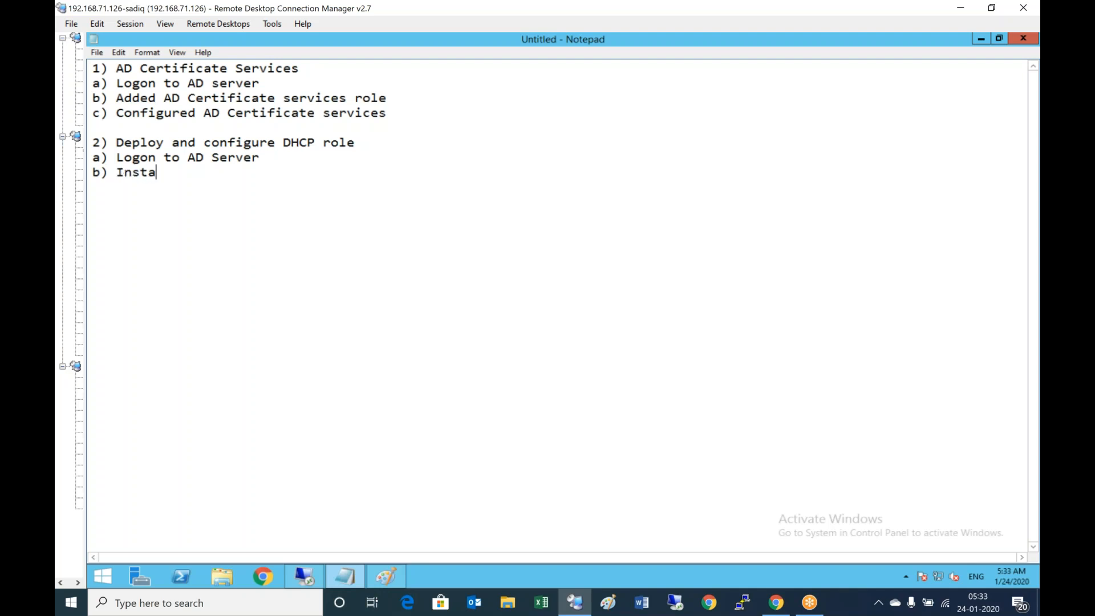
{"action": "type", "text": "ll DHCP Feature"}
{"action": "key", "text": "Return"}
{"action": "type", "text": "c) Conf"}
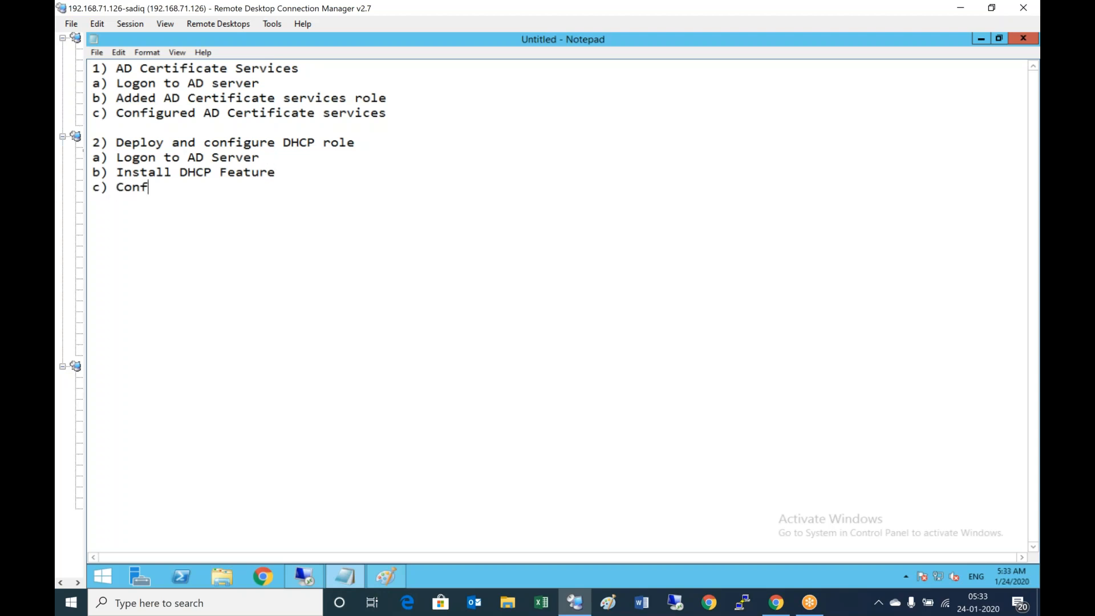
{"action": "type", "text": "igure DHCP Service"}
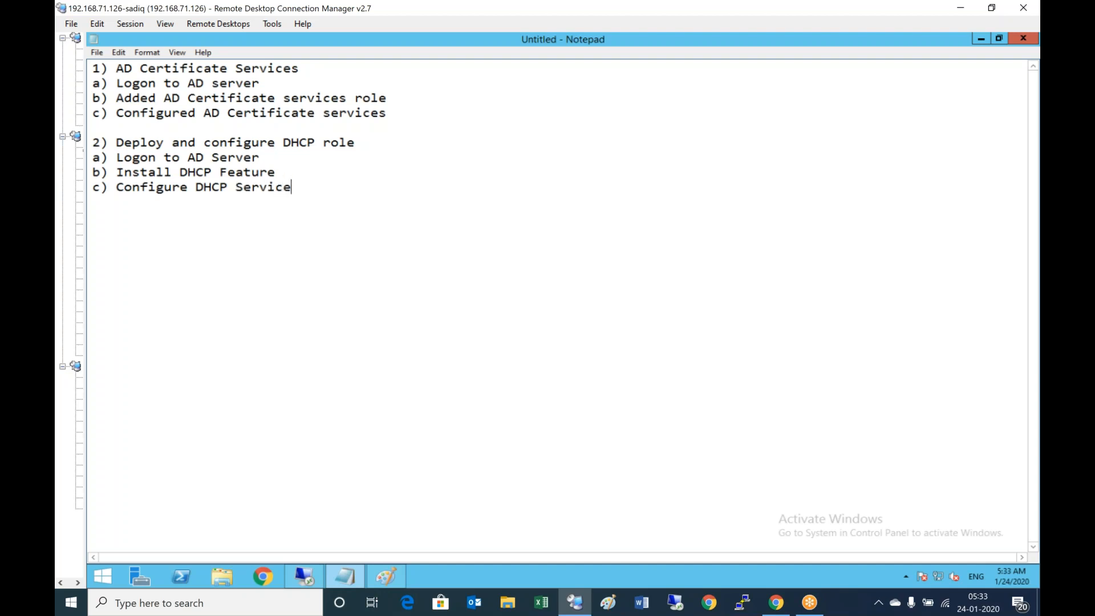
{"action": "key", "text": "Return"}
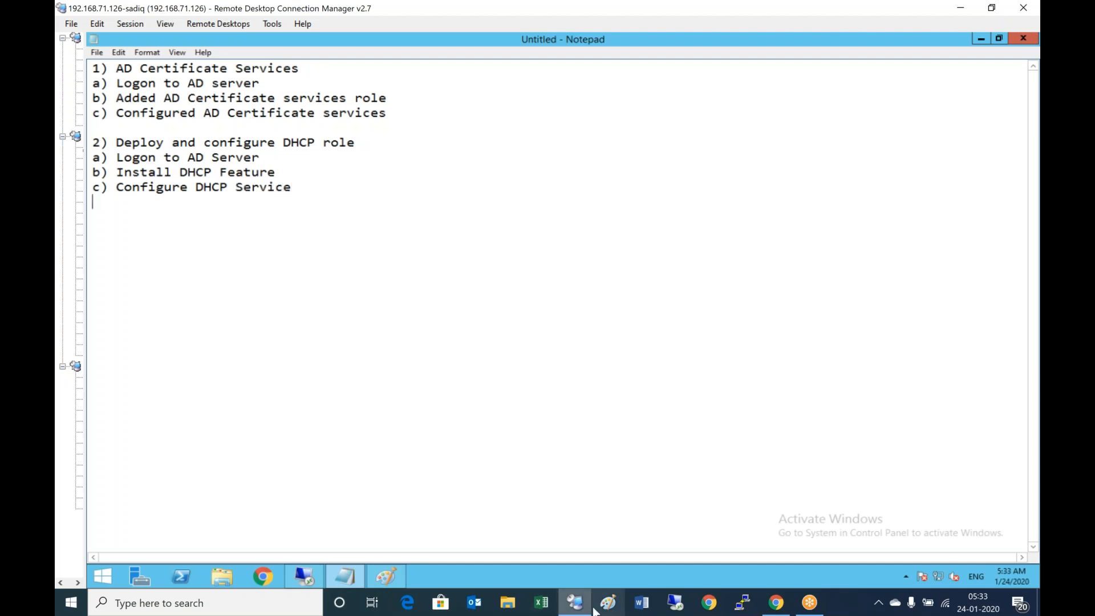
Switch to the AD server session and start adding roles and features, keeping the default installation type and alvhnadsrv.alvhn.net as destination.
{"action": "mouse_move", "coordinate": [585, 608]}
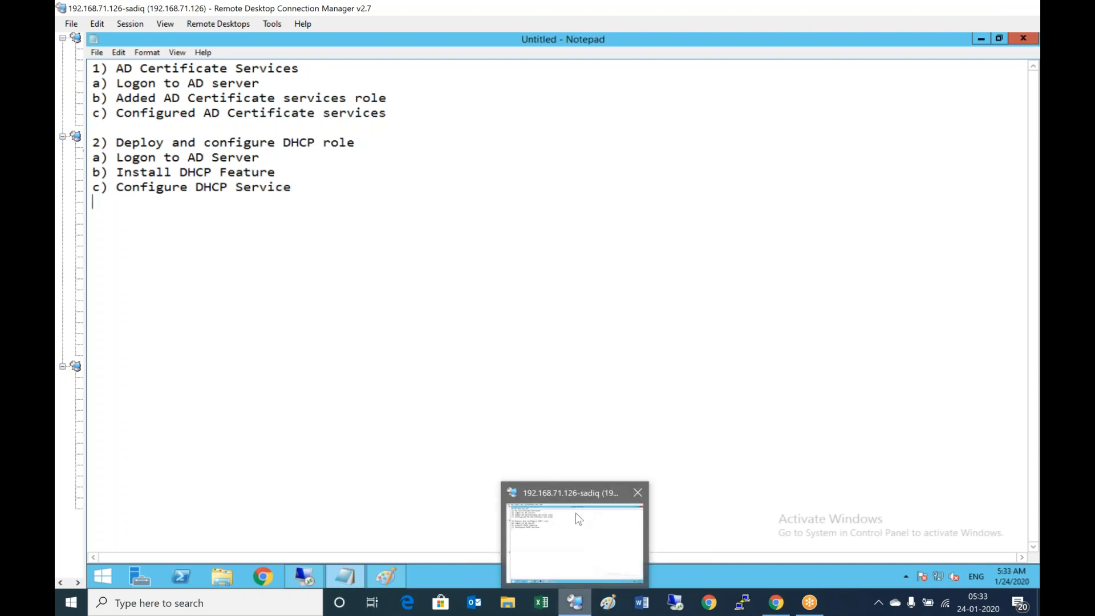
{"action": "left_click", "coordinate": [308, 575]}
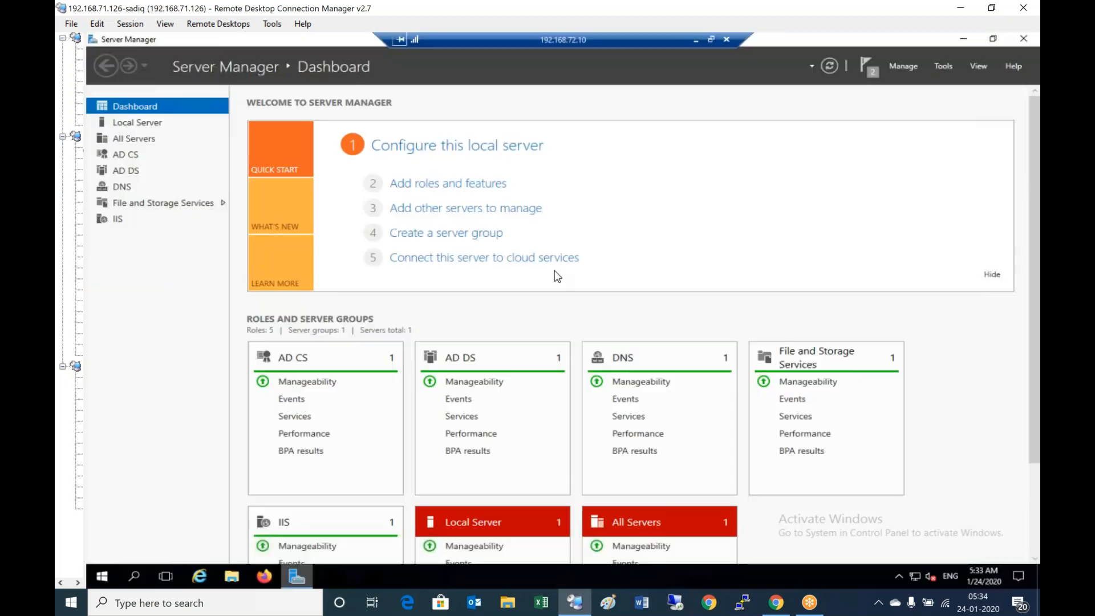
{"action": "left_click", "coordinate": [461, 184]}
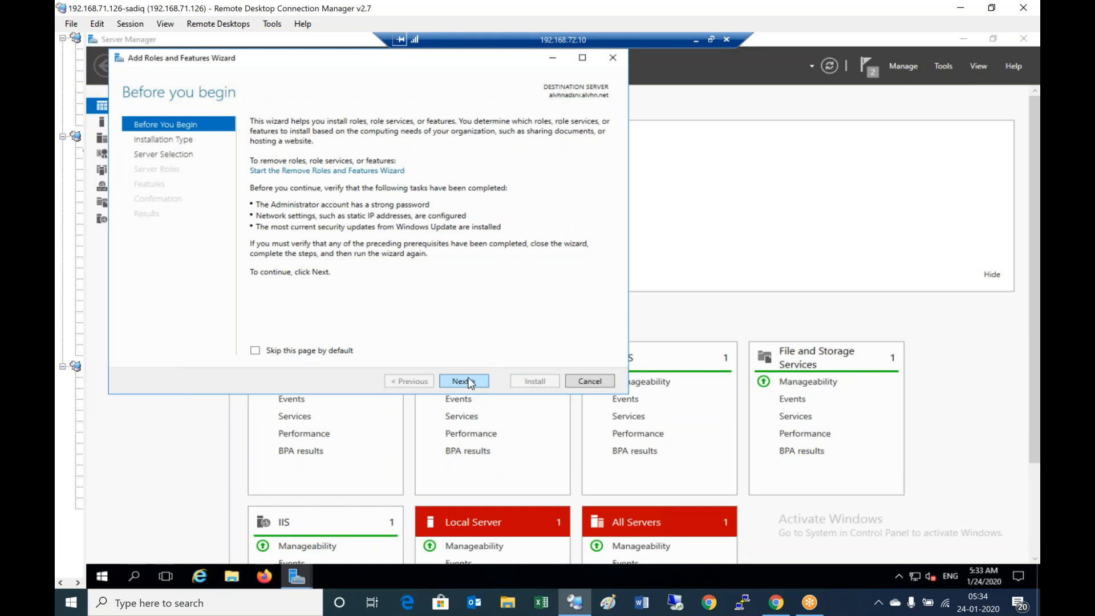
{"action": "left_click", "coordinate": [471, 382]}
{"action": "left_click", "coordinate": [464, 380]}
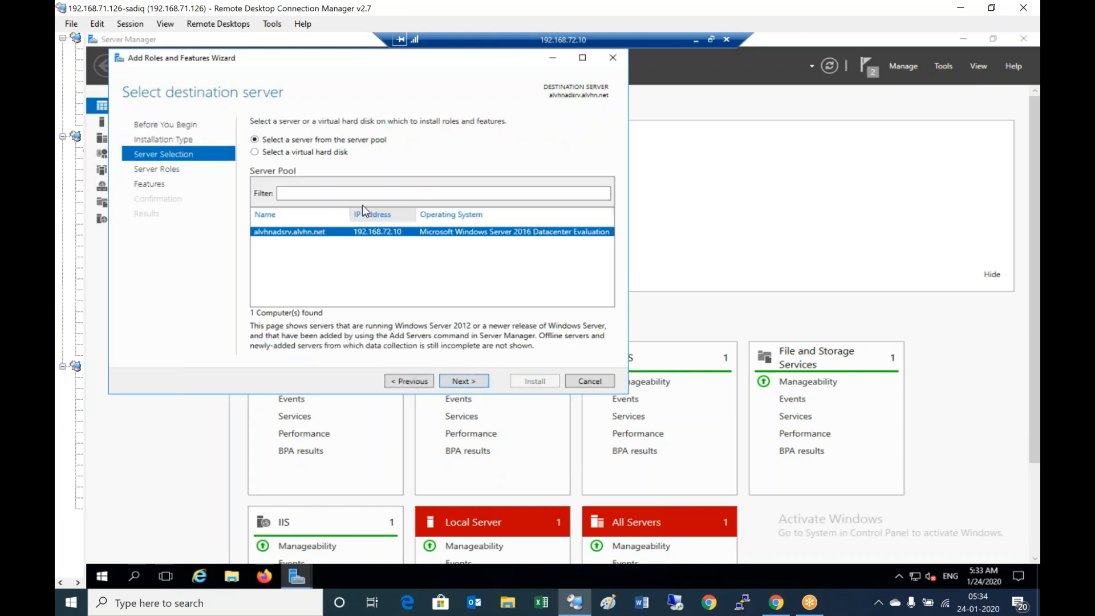
{"action": "left_click", "coordinate": [465, 382]}
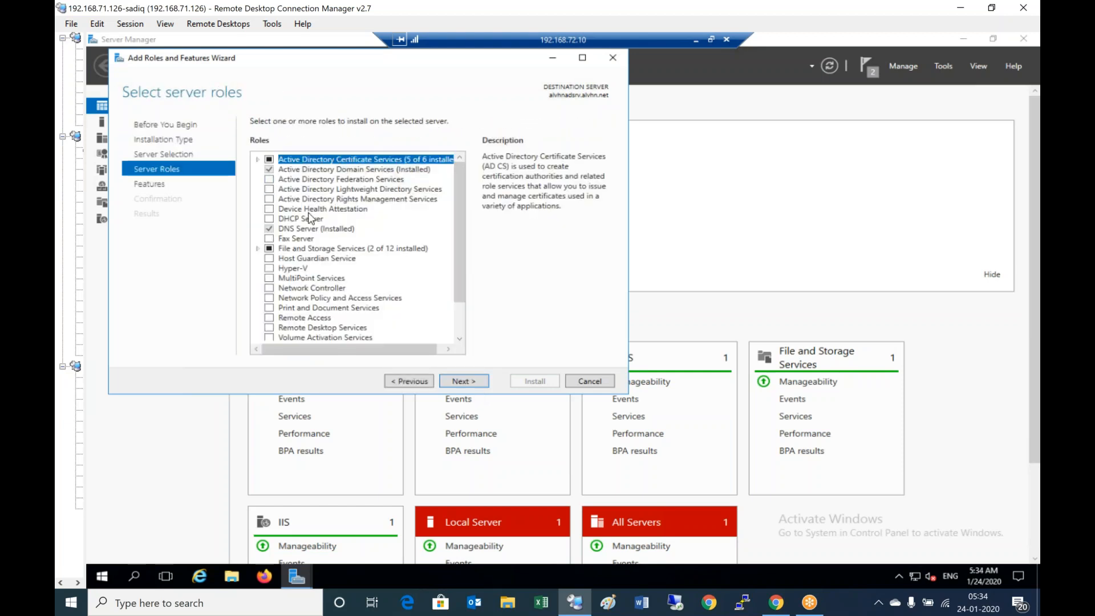
Install the DHCP Server role with its management tools, keeping the default features, and close the wizard once installation finishes.
{"action": "left_click", "coordinate": [270, 219]}
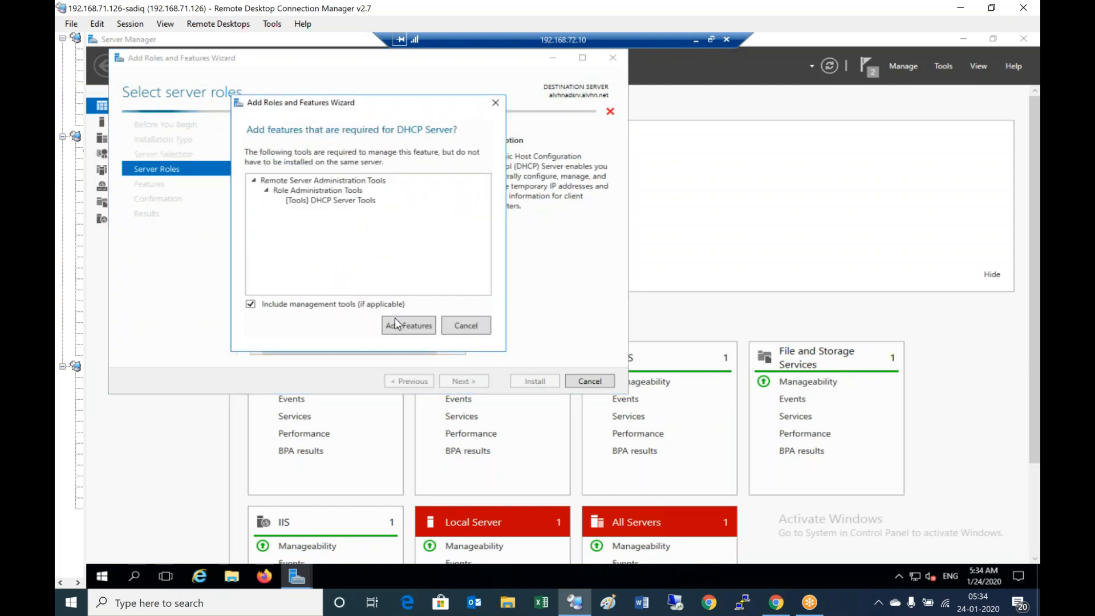
{"action": "left_click", "coordinate": [432, 326]}
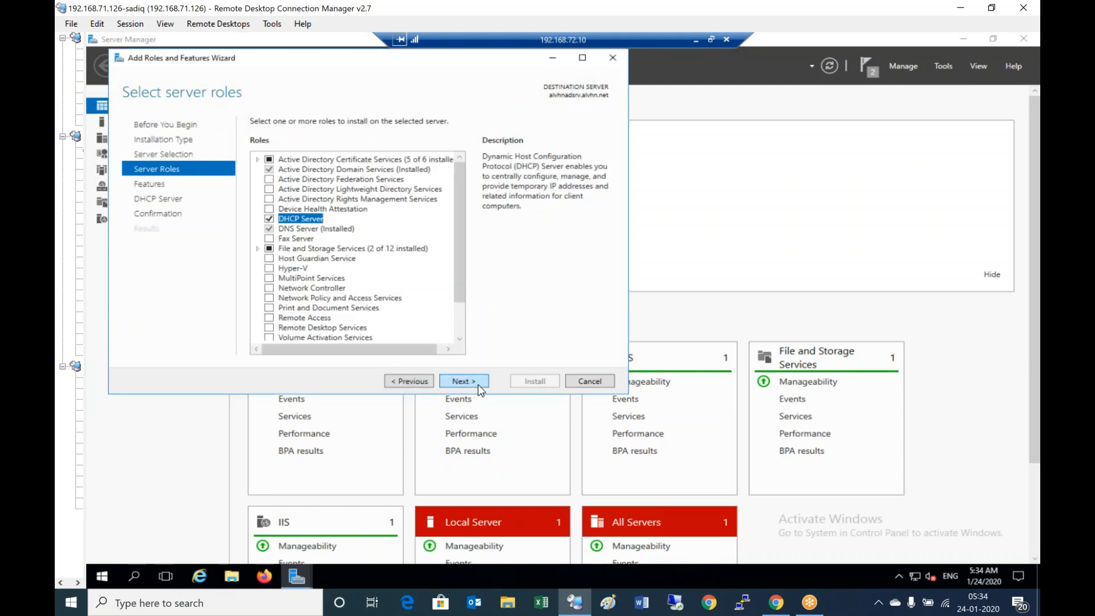
{"action": "left_click", "coordinate": [476, 382]}
{"action": "left_click", "coordinate": [475, 380]}
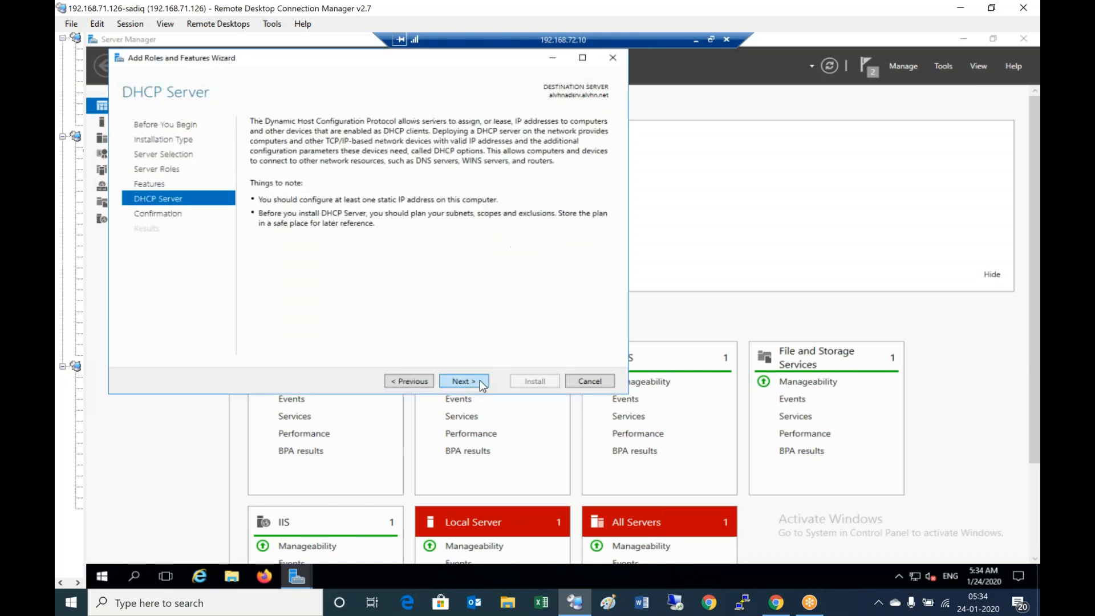
{"action": "left_click", "coordinate": [480, 380]}
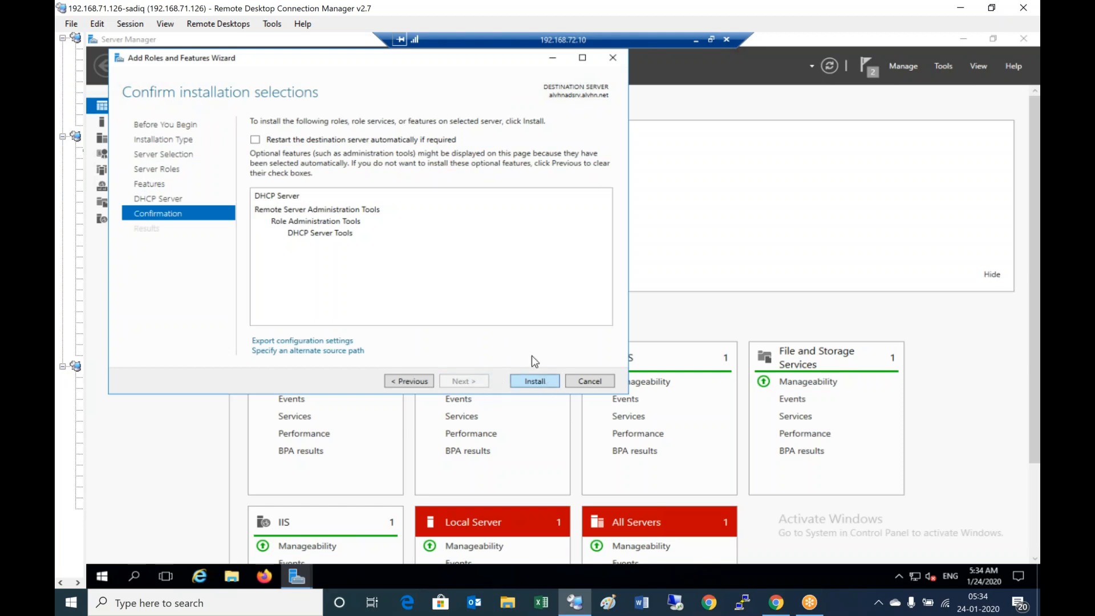
{"action": "left_click", "coordinate": [535, 381]}
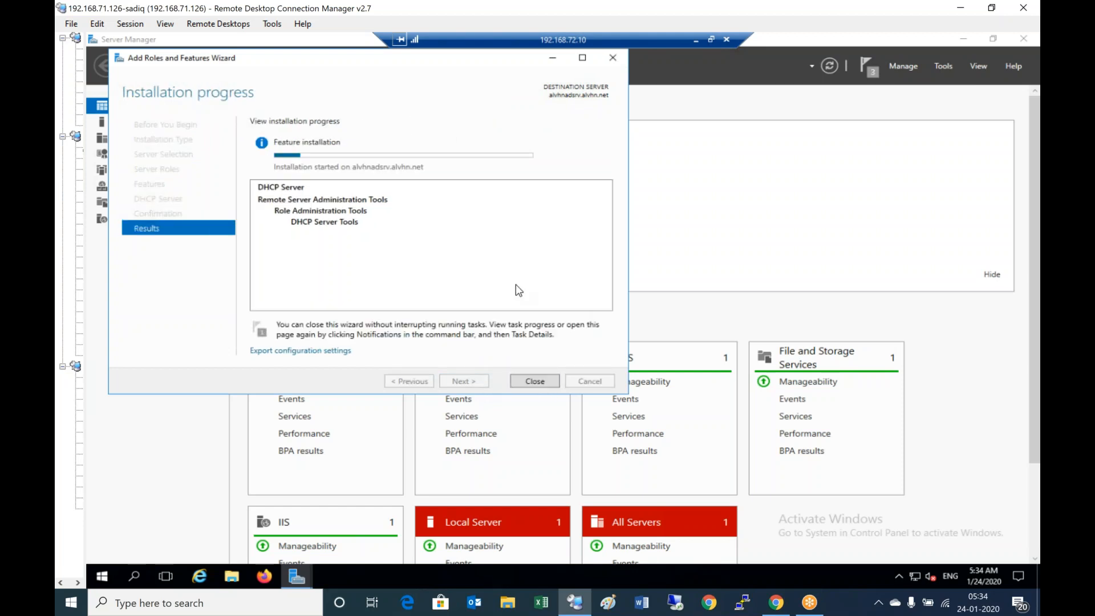
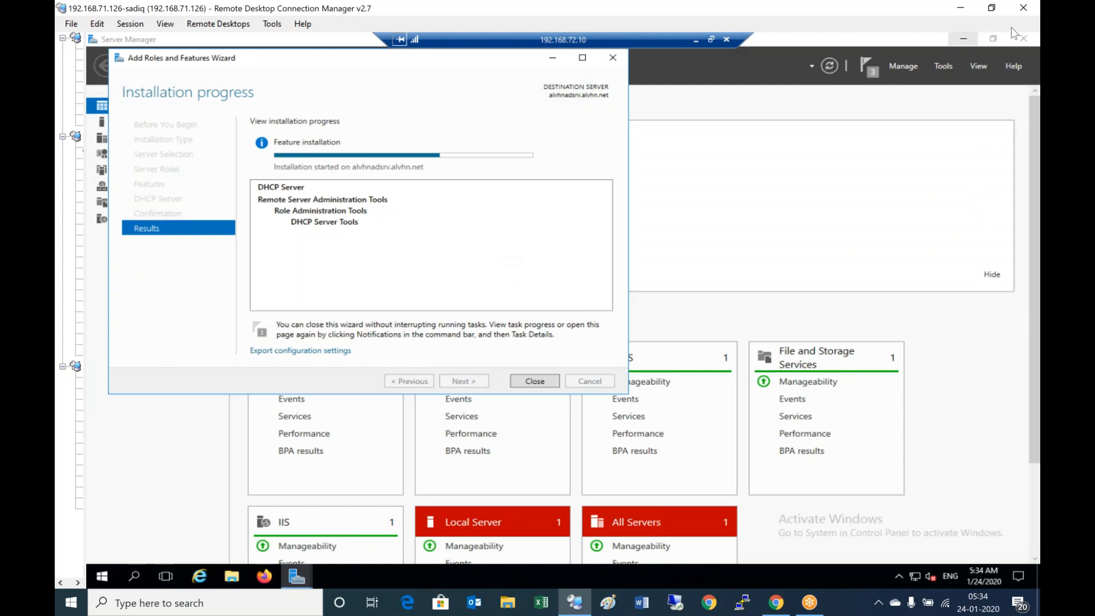
{"action": "left_click", "coordinate": [1025, 19]}
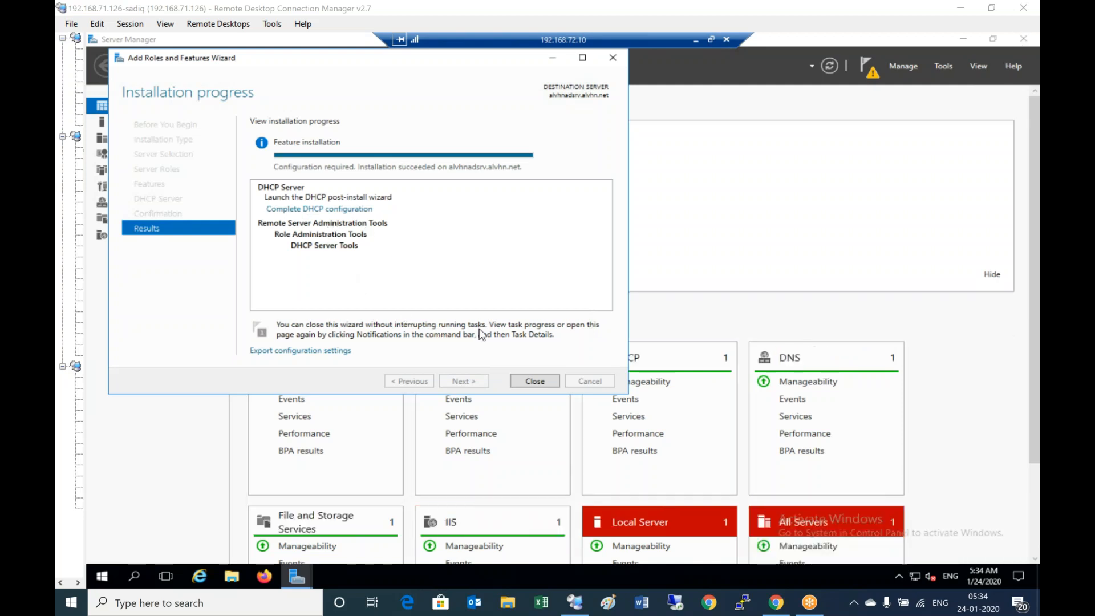
{"action": "left_click", "coordinate": [533, 380]}
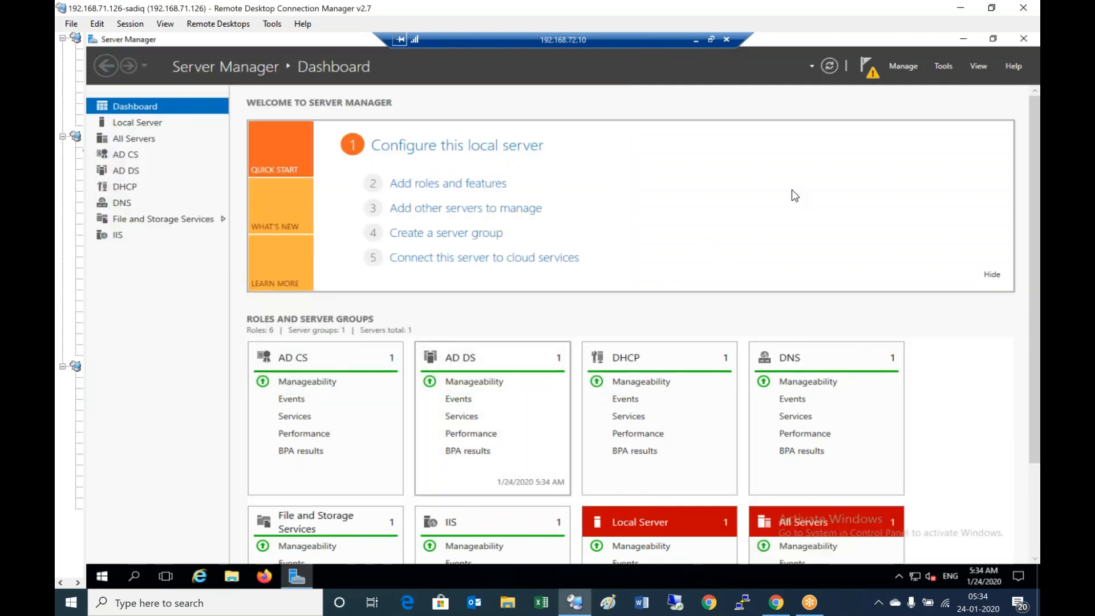
Open the Server Manager notifications to reach the pending DHCP post-deployment configuration.
{"action": "left_click", "coordinate": [871, 80]}
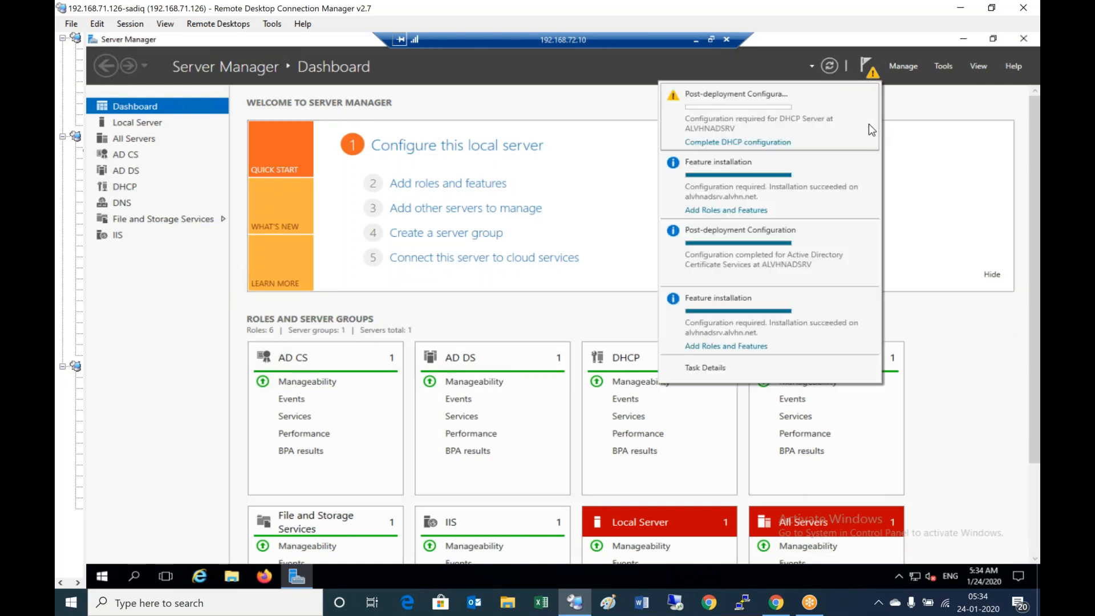
Complete the DHCP post-install configuration, using the ALVHN\administrator credentials to authorize the DHCP server.
{"action": "left_click", "coordinate": [737, 142]}
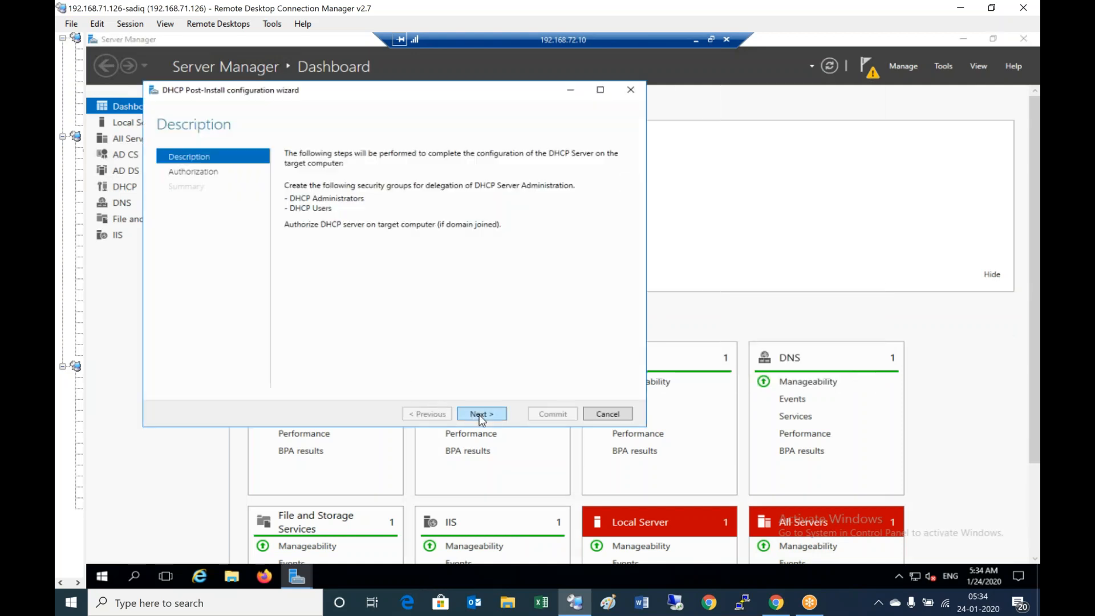
{"action": "left_click", "coordinate": [479, 414]}
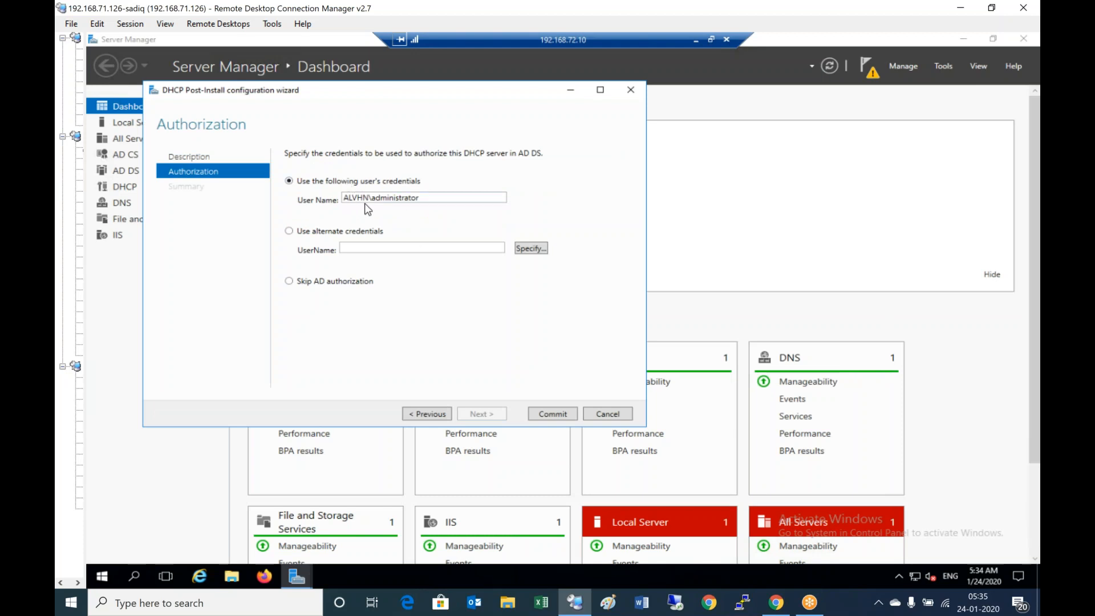
{"action": "left_click", "coordinate": [553, 413]}
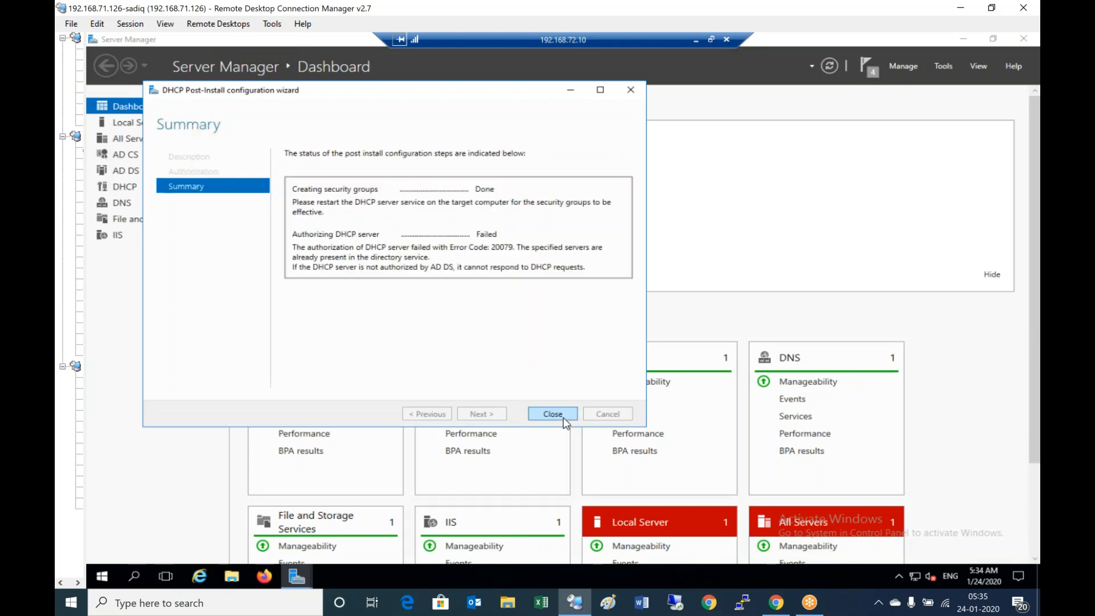
{"action": "left_click", "coordinate": [563, 415]}
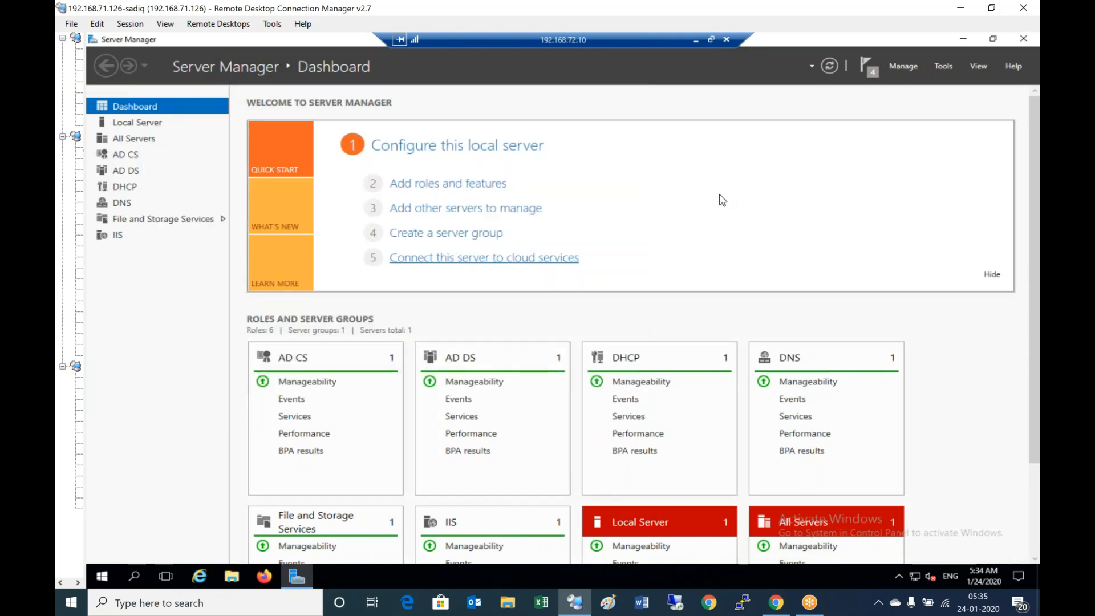
Open the DHCP management console and expand the IPv4 node of server alvhnadsrv.alvhn.net.
{"action": "left_click", "coordinate": [946, 67]}
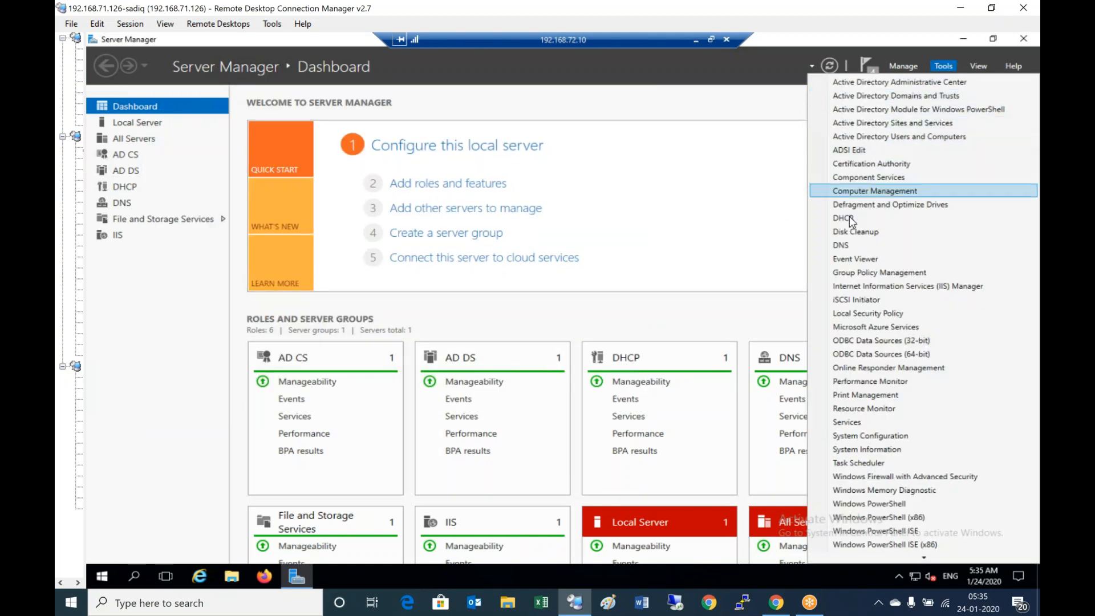
{"action": "left_click", "coordinate": [849, 217]}
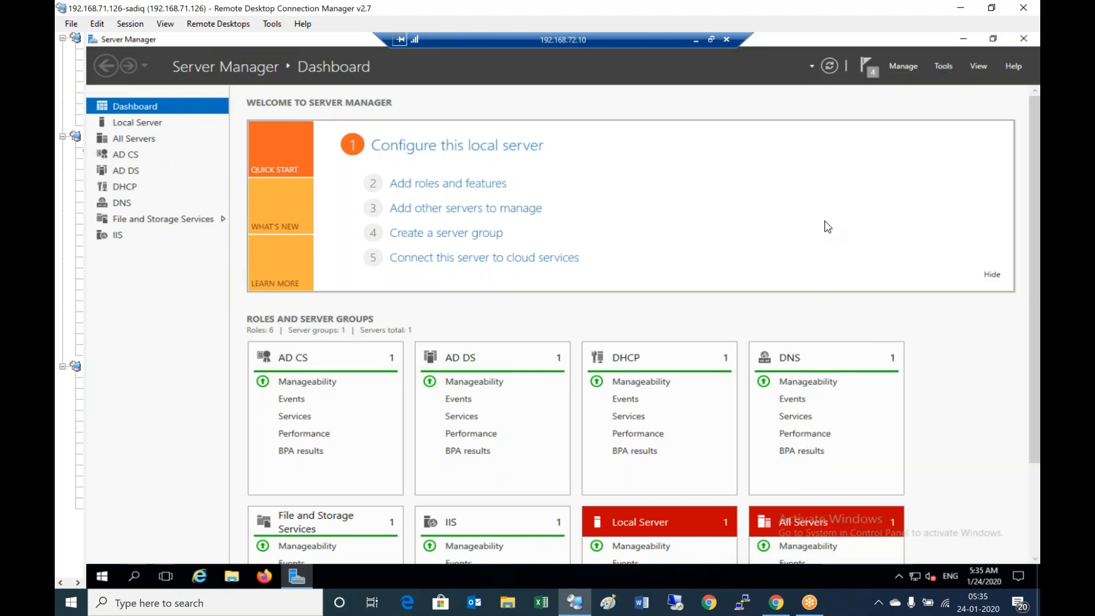
{"action": "double_click", "coordinate": [183, 143]}
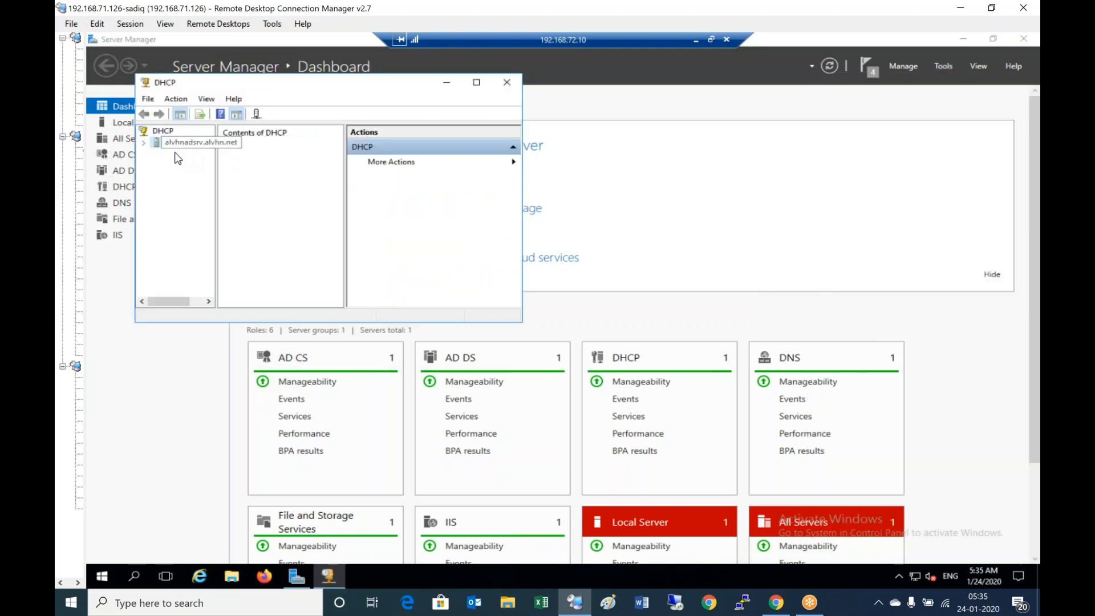
{"action": "double_click", "coordinate": [181, 153]}
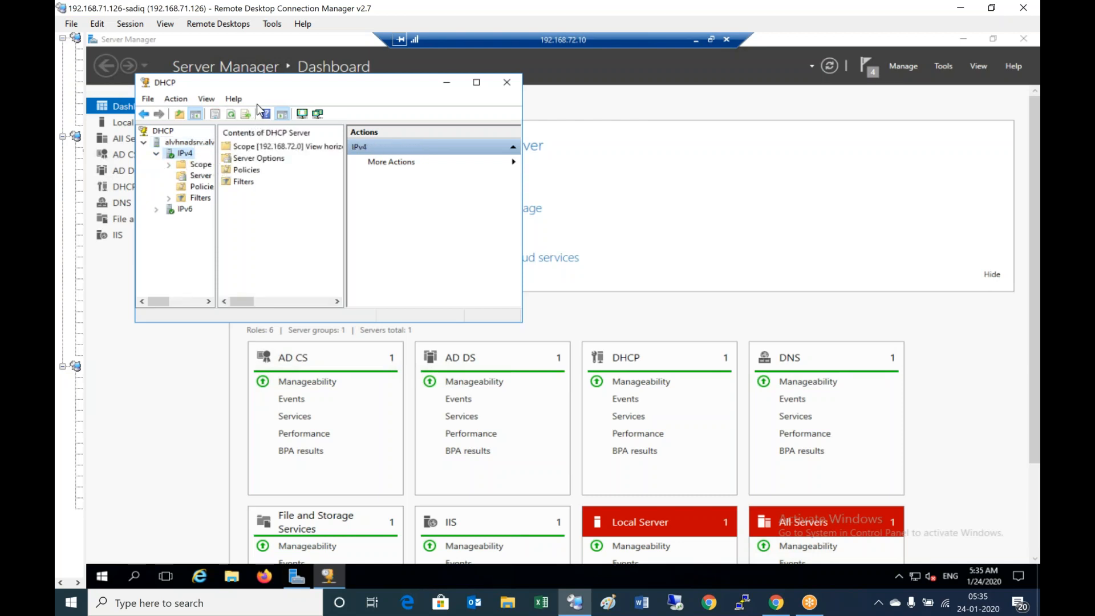
Enlarge the DHCP console window and widen its tree pane so the full scope names fit.
{"action": "left_click_drag", "start_coordinate": [217, 188], "coordinate": [277, 194]}
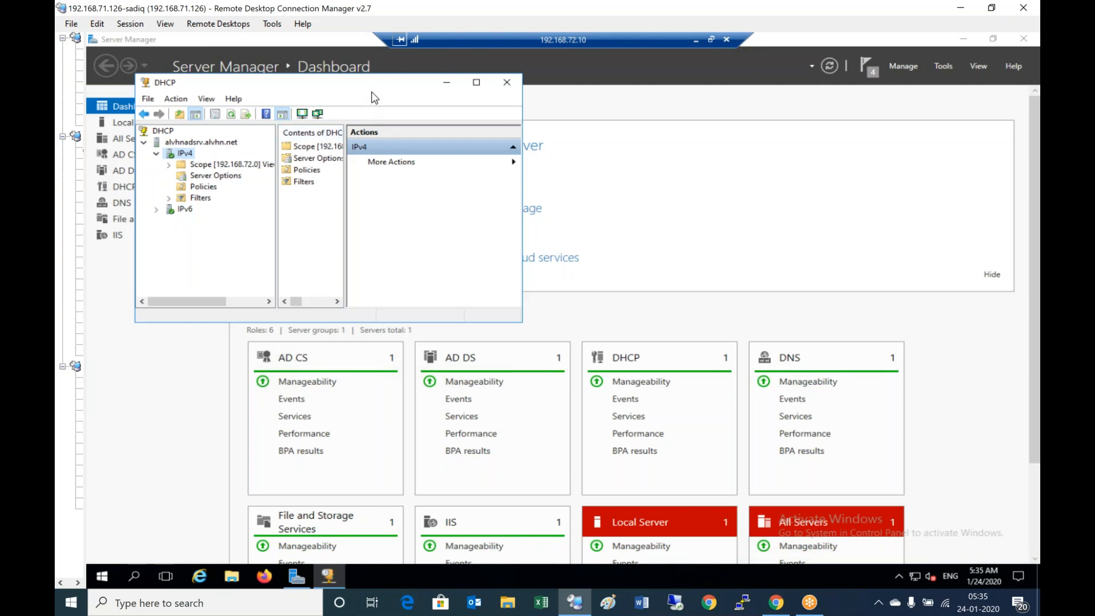
{"action": "left_click_drag", "start_coordinate": [411, 96], "coordinate": [454, 103]}
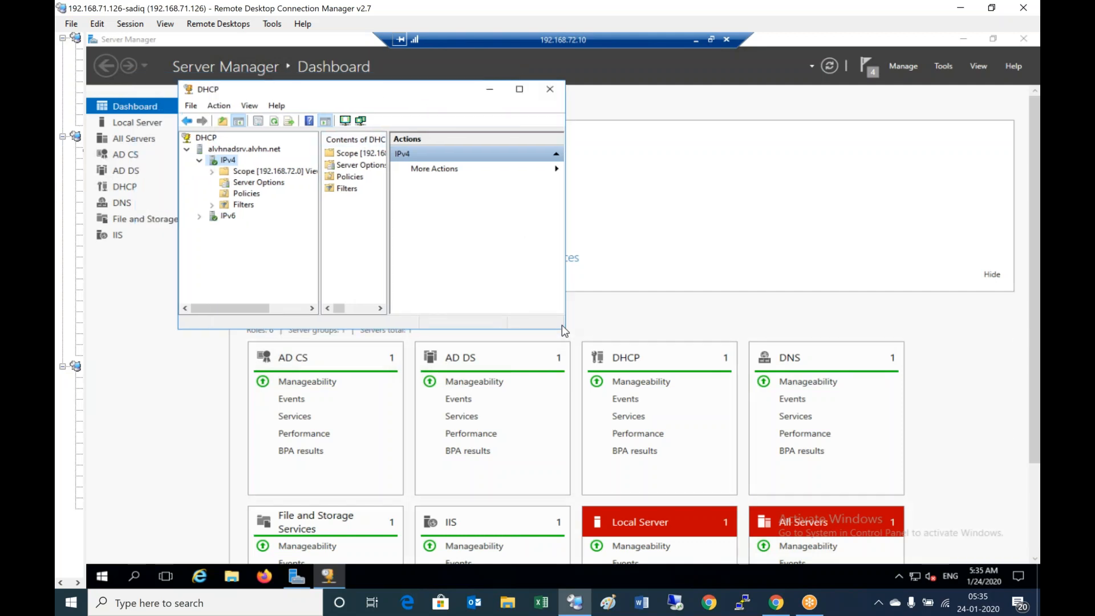
{"action": "left_click_drag", "start_coordinate": [565, 335], "coordinate": [835, 405]}
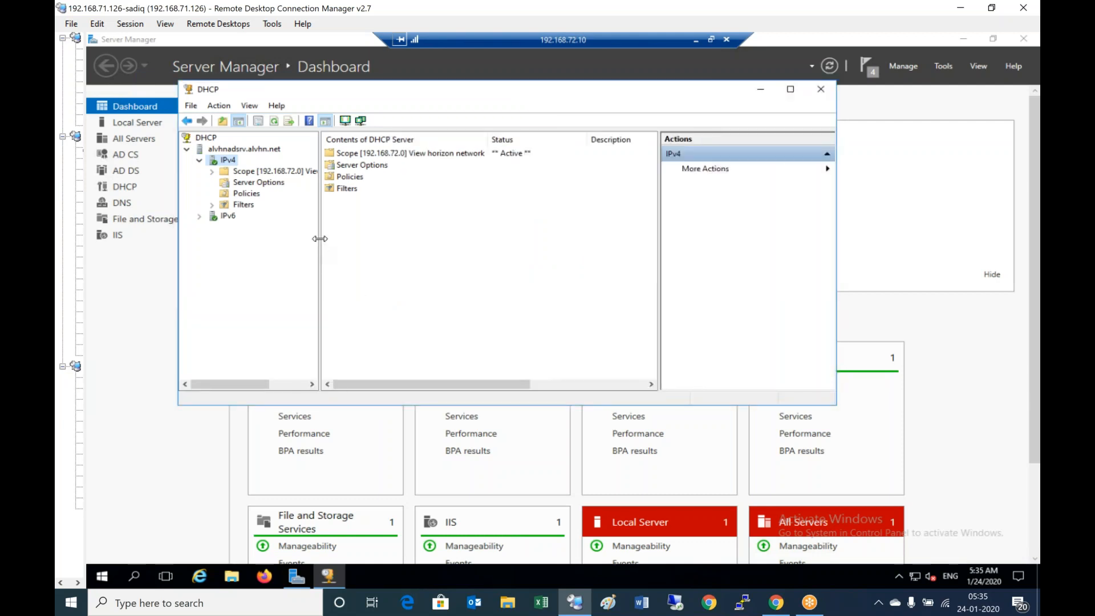
{"action": "left_click_drag", "start_coordinate": [319, 238], "coordinate": [376, 238]}
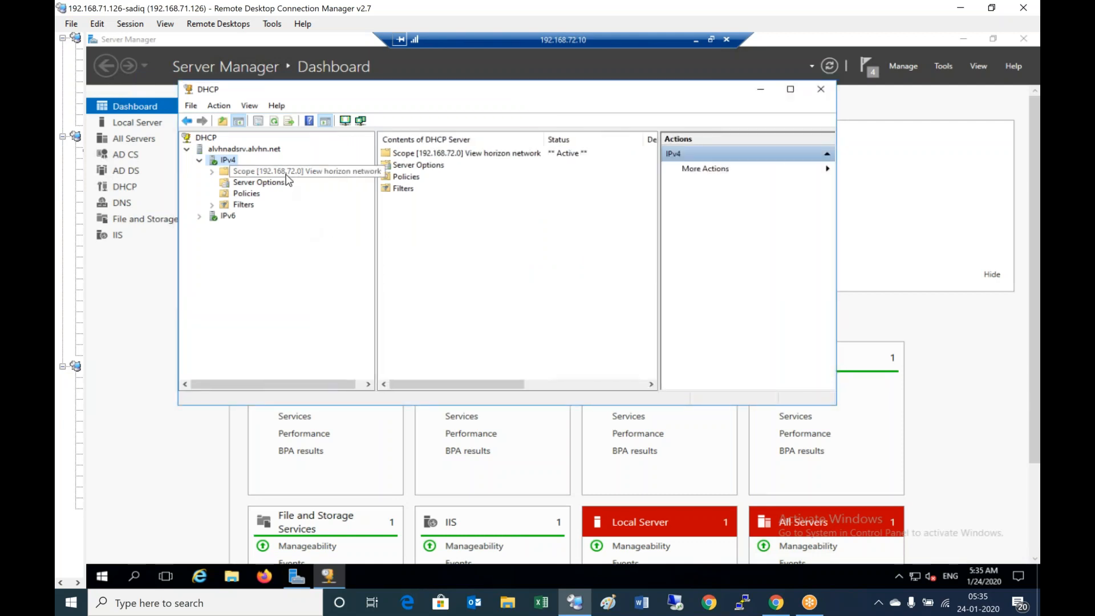
Examine the contents of the existing 192.168.72.0 View horizon network scope and return to the IPv4 overview.
{"action": "left_click", "coordinate": [286, 174]}
{"action": "left_click", "coordinate": [213, 172]}
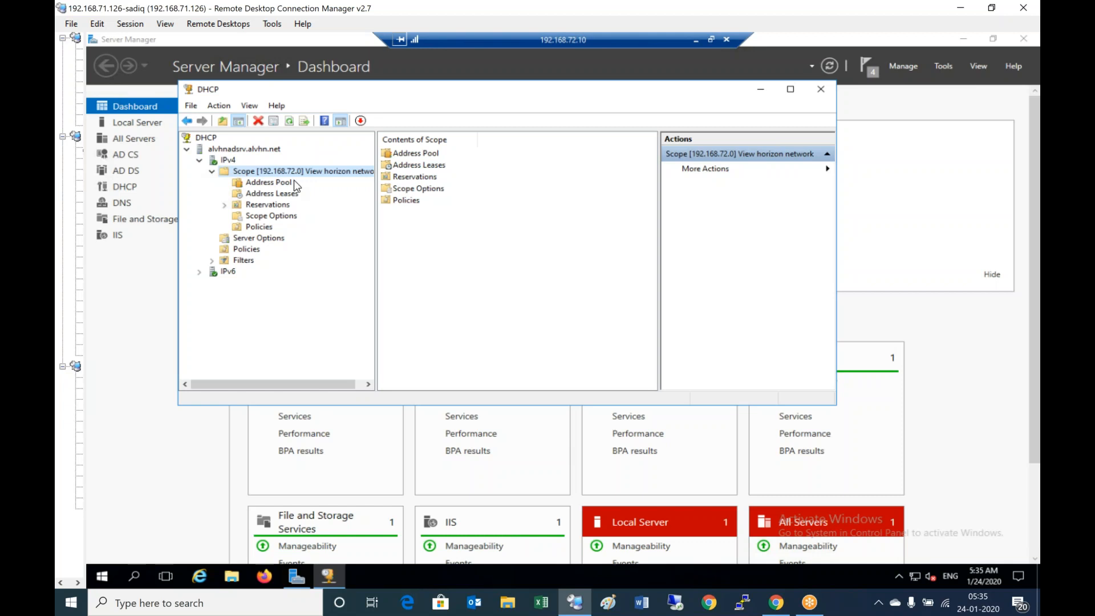
{"action": "left_click", "coordinate": [227, 160]}
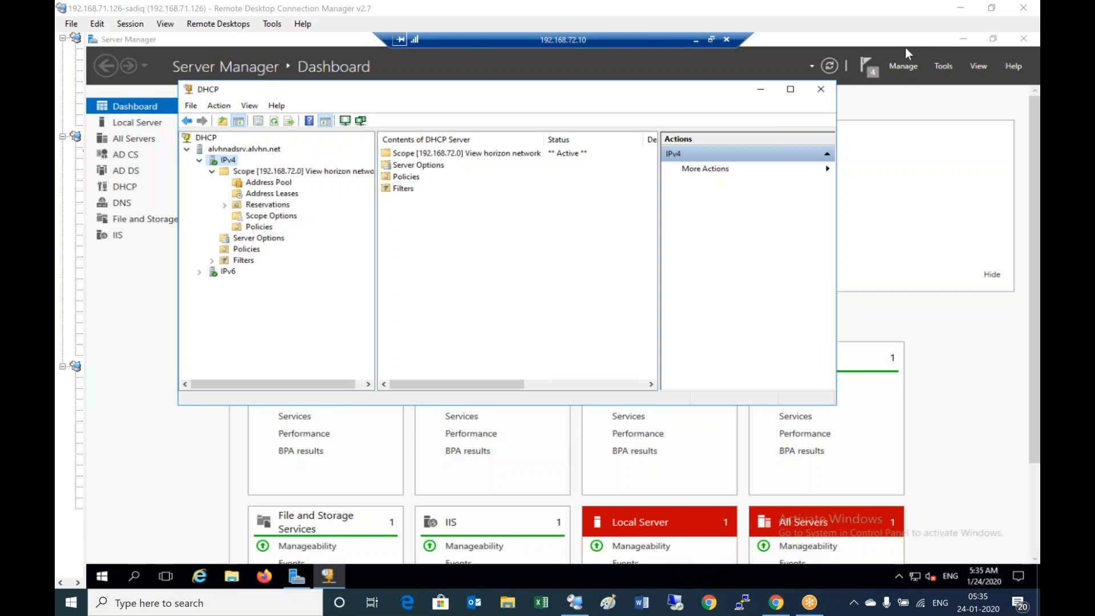
Start a new IPv4 scope and name it "Acute view horizon".
{"action": "right_click", "coordinate": [235, 165]}
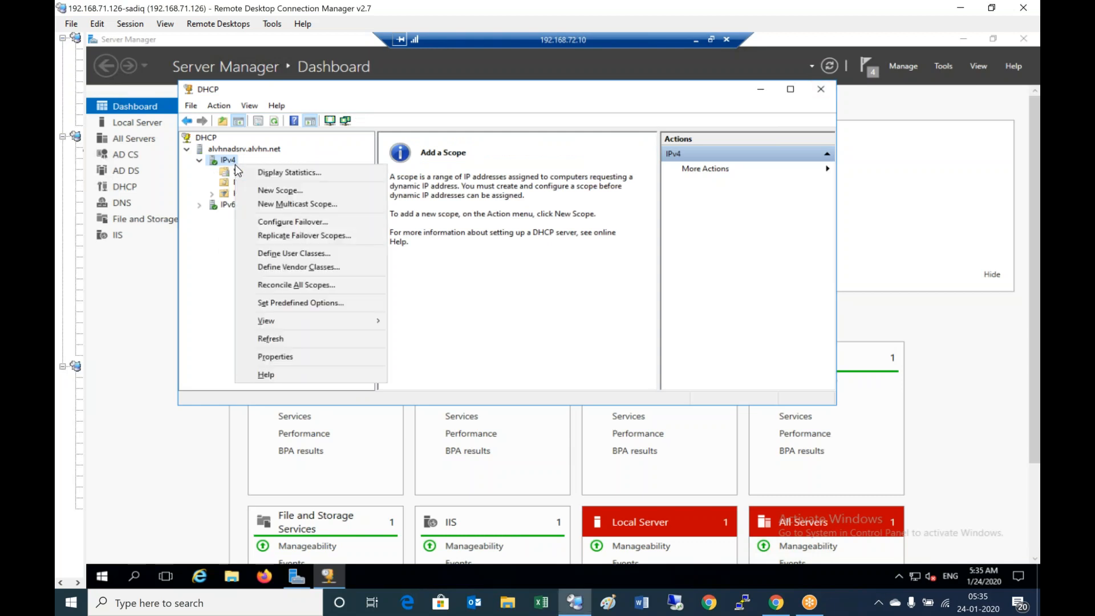
{"action": "left_click", "coordinate": [294, 189]}
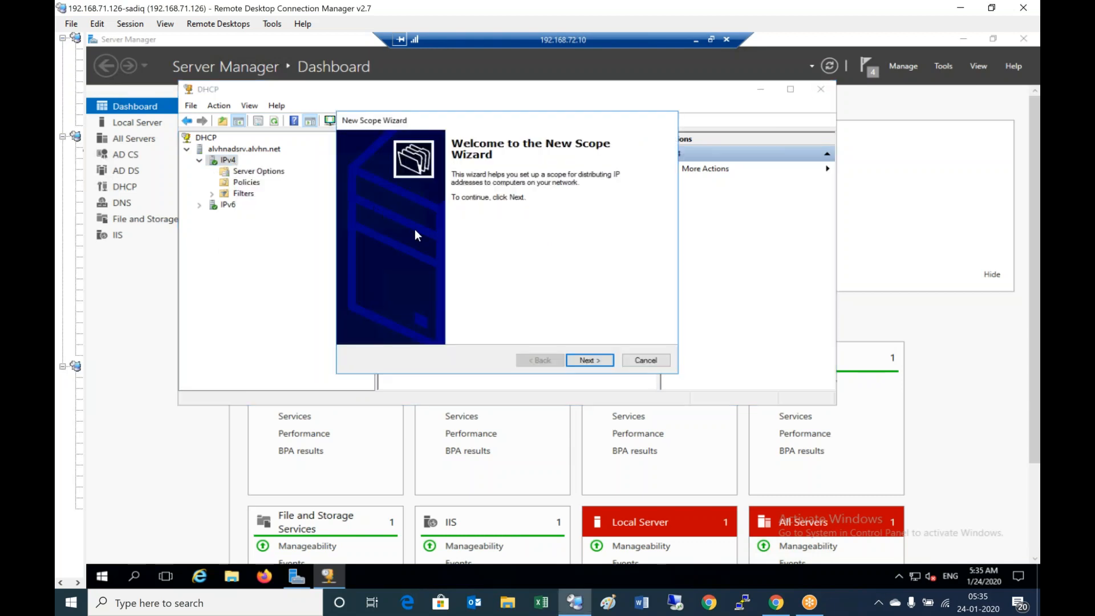
{"action": "left_click", "coordinate": [587, 360]}
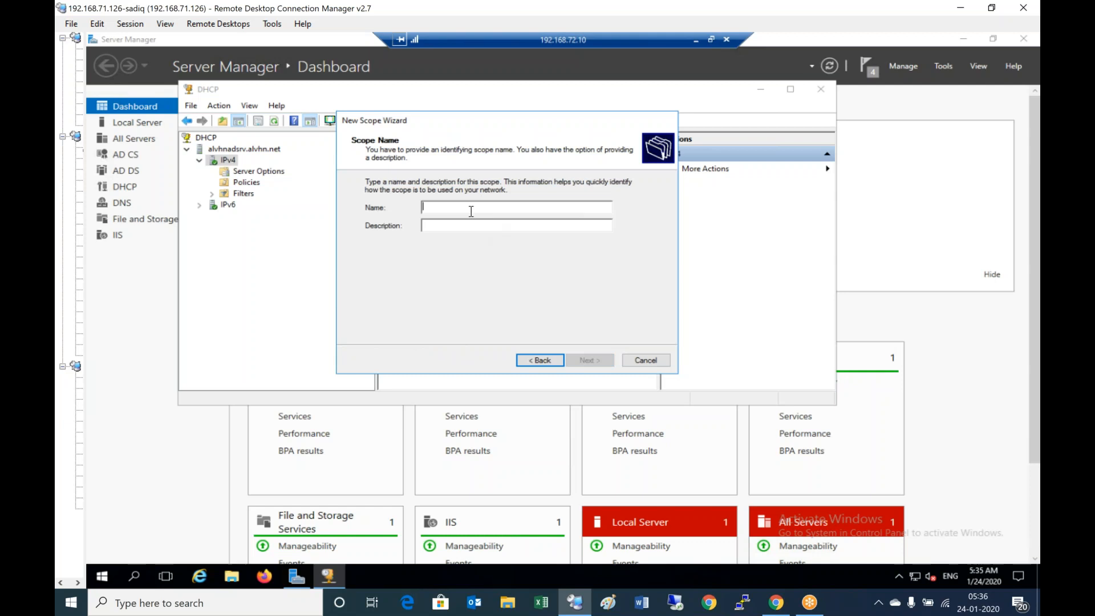
{"action": "type", "text": "Acute view horizon"}
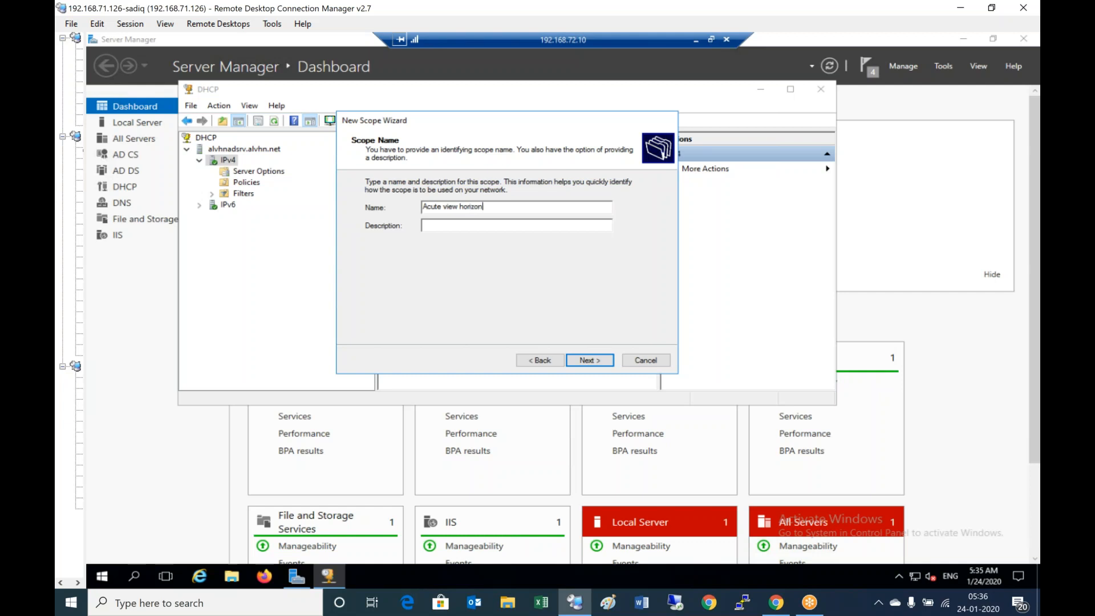
{"action": "key", "text": "Return"}
Set the scope's address range to start at 192.167.72.200 and end at 192.168.72.240.
{"action": "type", "text": "192 . "}
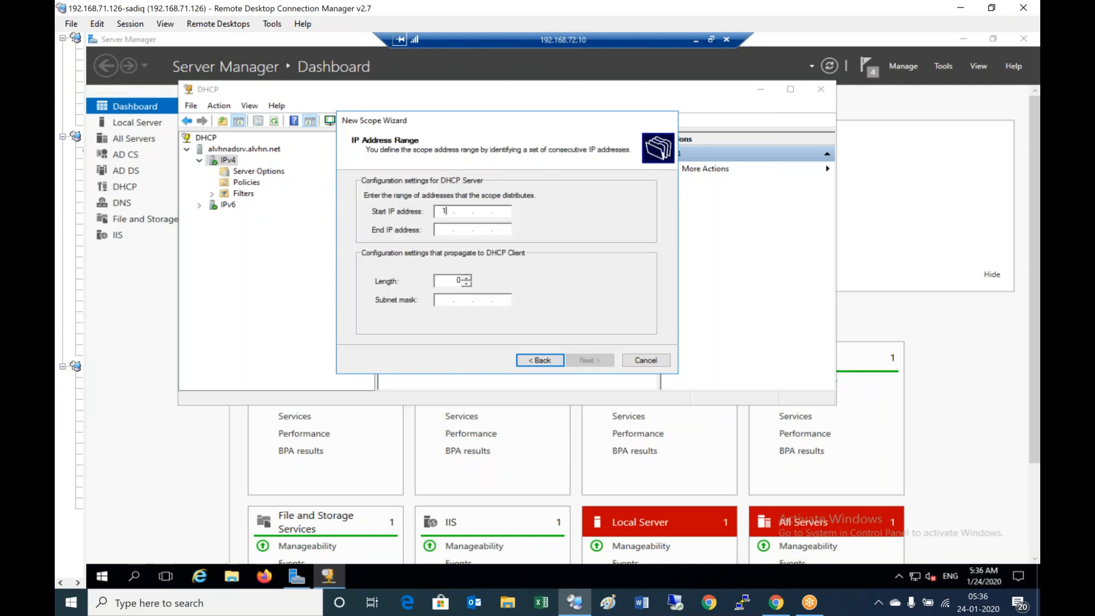
{"action": "type", "text": "167 . 72 . 200"}
{"action": "key", "text": "Tab"}
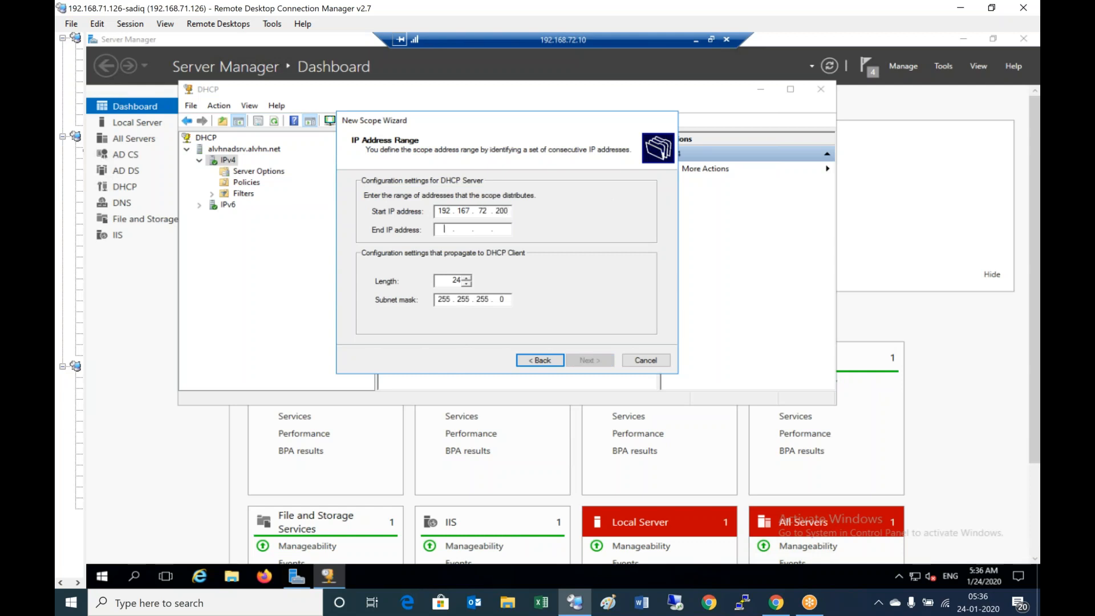
{"action": "type", "text": "192"}
{"action": "type", "text": "68."}
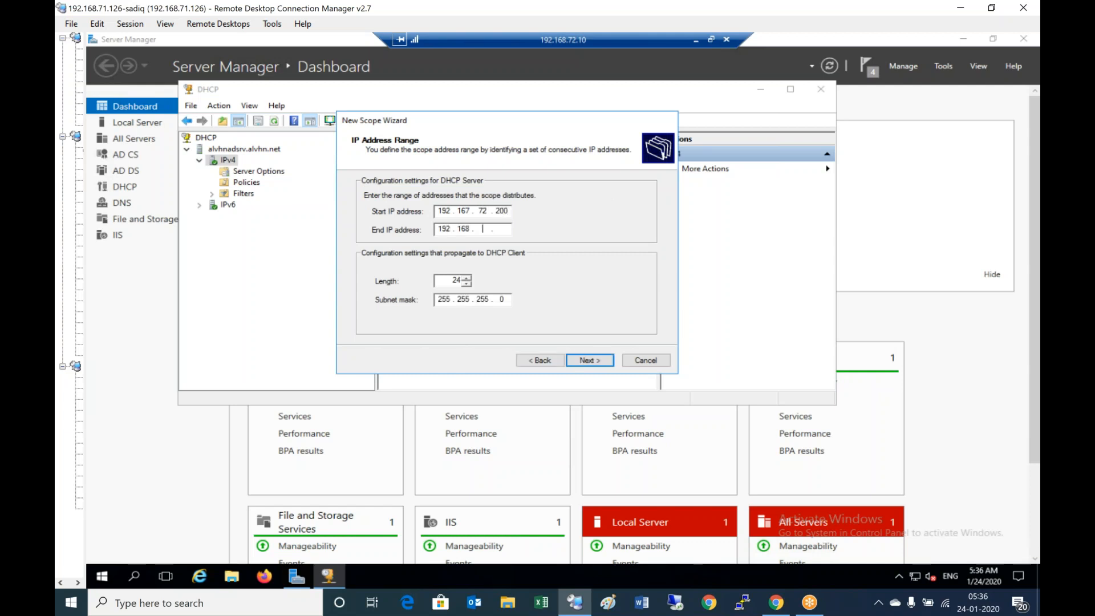
{"action": "type", "text": "72.240"}
{"action": "left_click", "coordinate": [598, 360]}
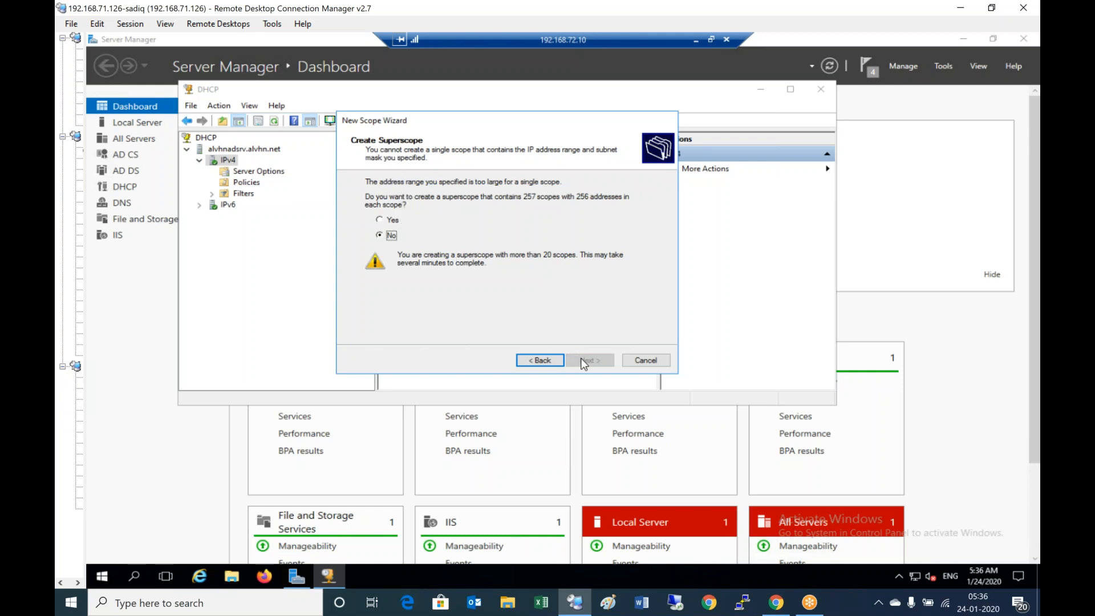
Recheck the scope's name and address range, and agree to create a superscope for that range.
{"action": "left_click", "coordinate": [543, 360]}
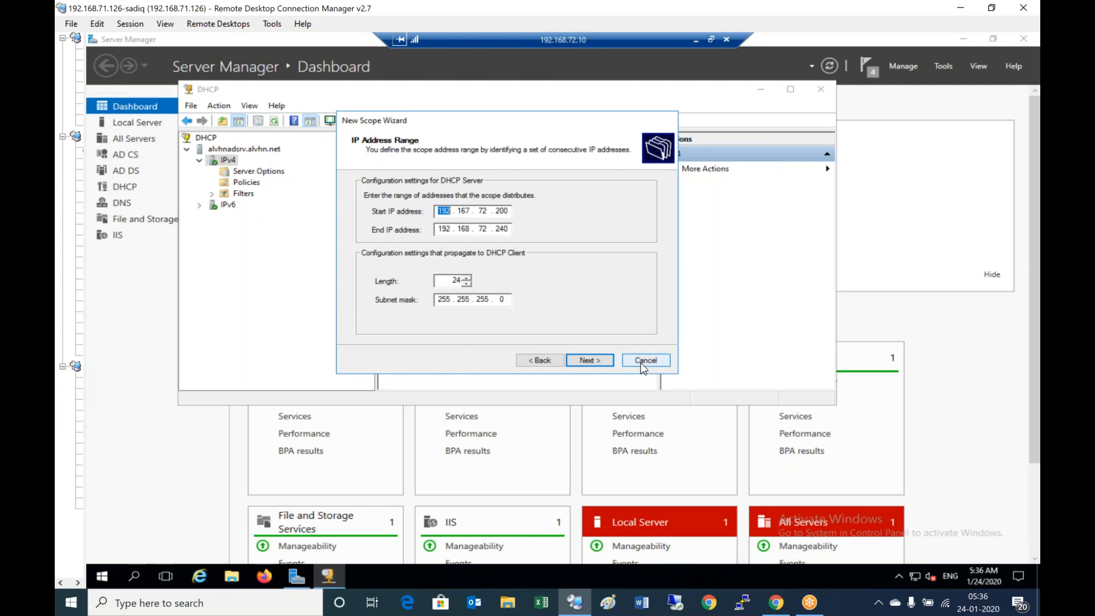
{"action": "left_click", "coordinate": [540, 360]}
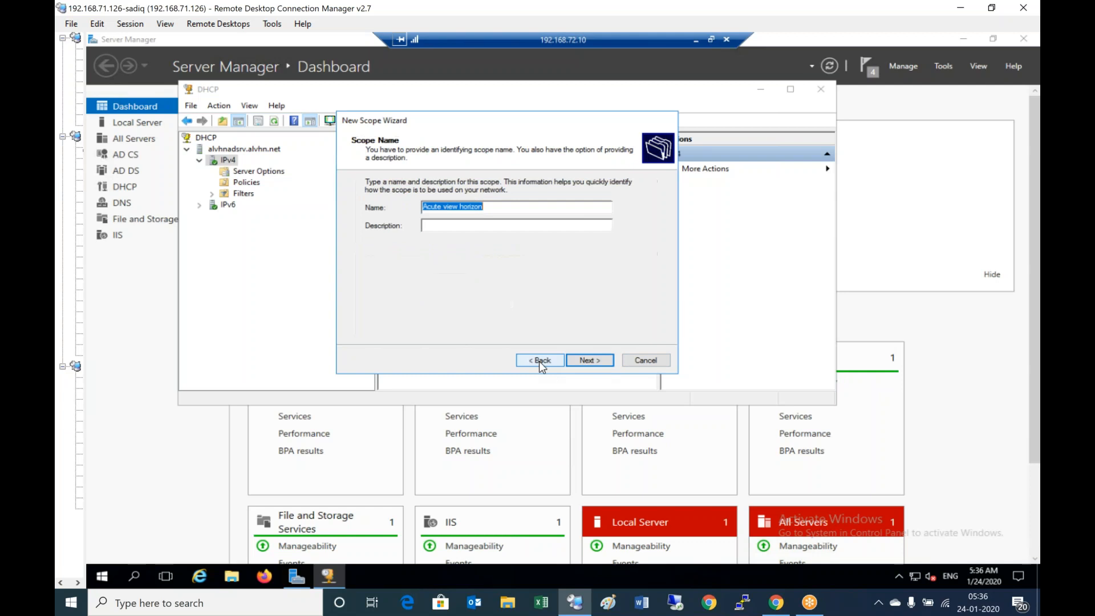
{"action": "left_click", "coordinate": [597, 363]}
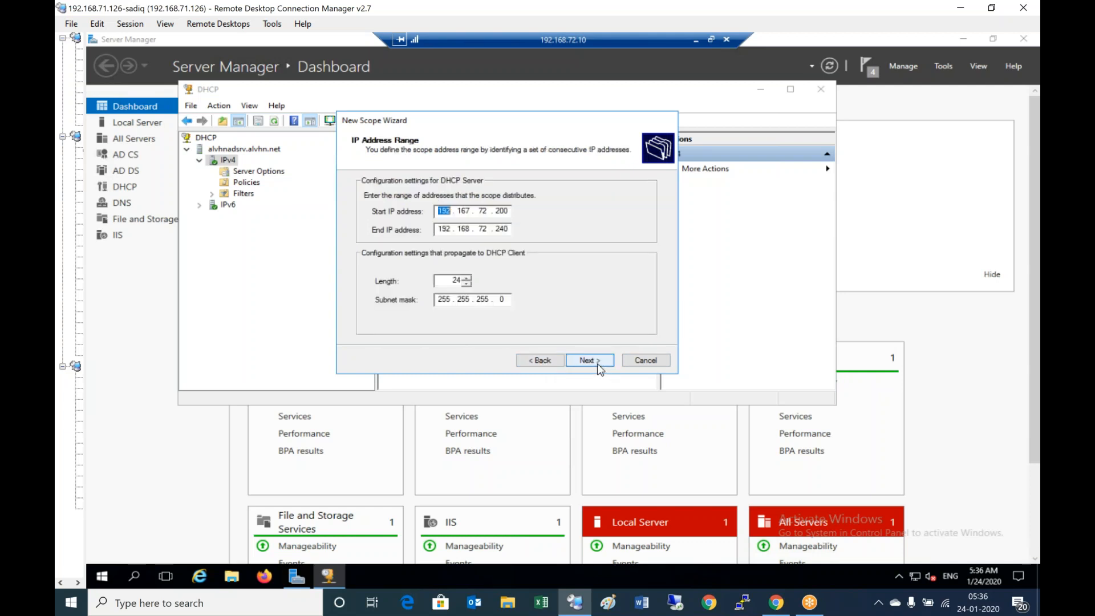
{"action": "left_click", "coordinate": [597, 364]}
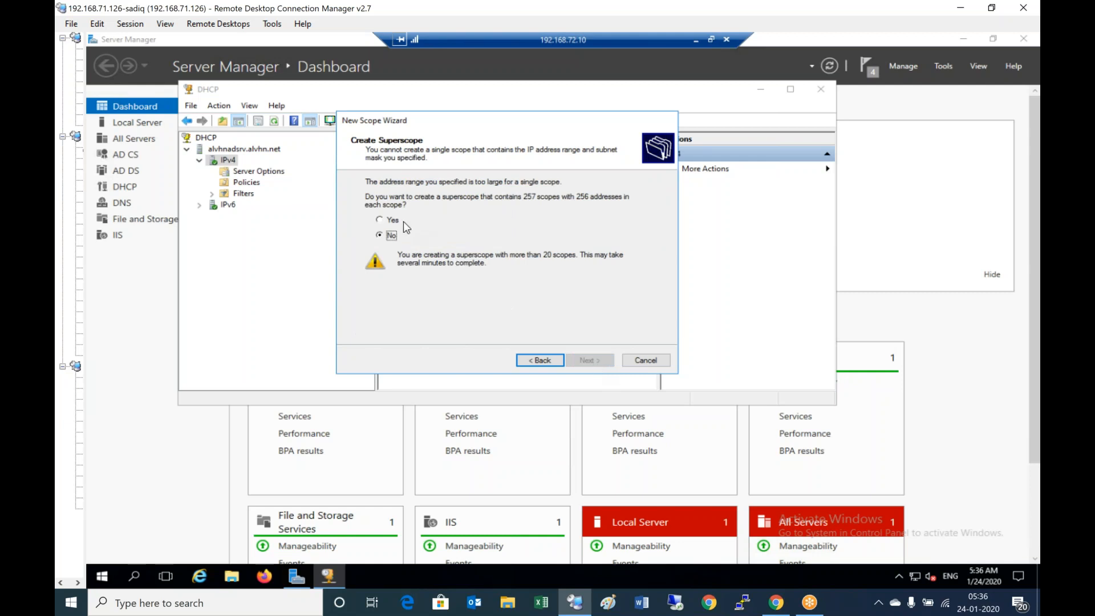
{"action": "left_click", "coordinate": [399, 222]}
{"action": "left_click", "coordinate": [586, 360]}
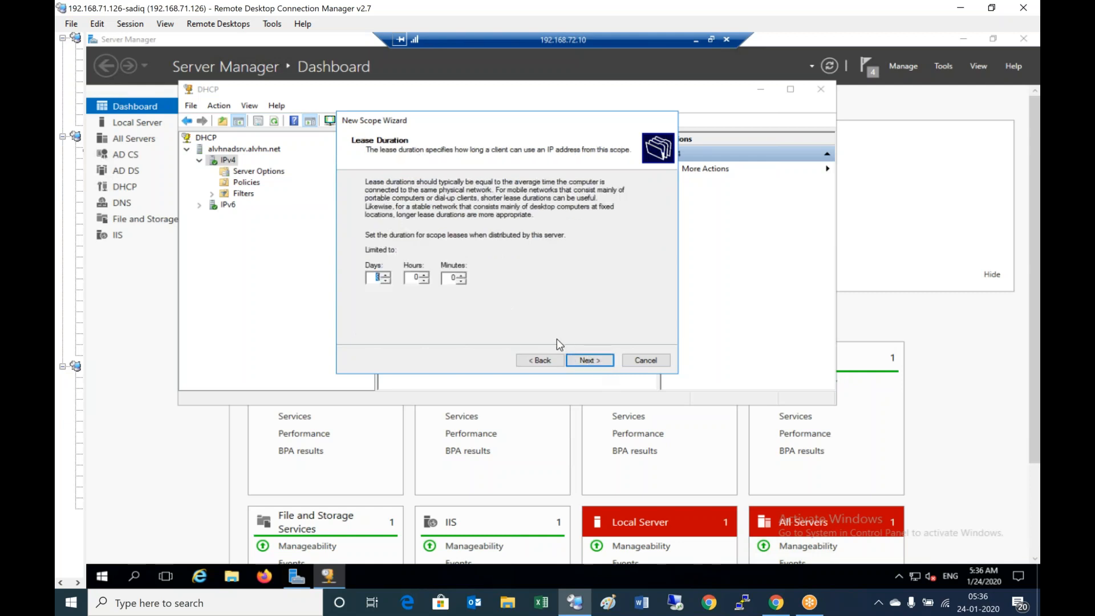
Set the scope's lease duration to 0 days and 3 hours.
{"action": "left_click", "coordinate": [376, 277]}
{"action": "double_click", "coordinate": [377, 277]}
{"action": "type", "text": "0"}
{"action": "double_click", "coordinate": [416, 277]}
{"action": "type", "text": "3"}
{"action": "left_click", "coordinate": [592, 360]}
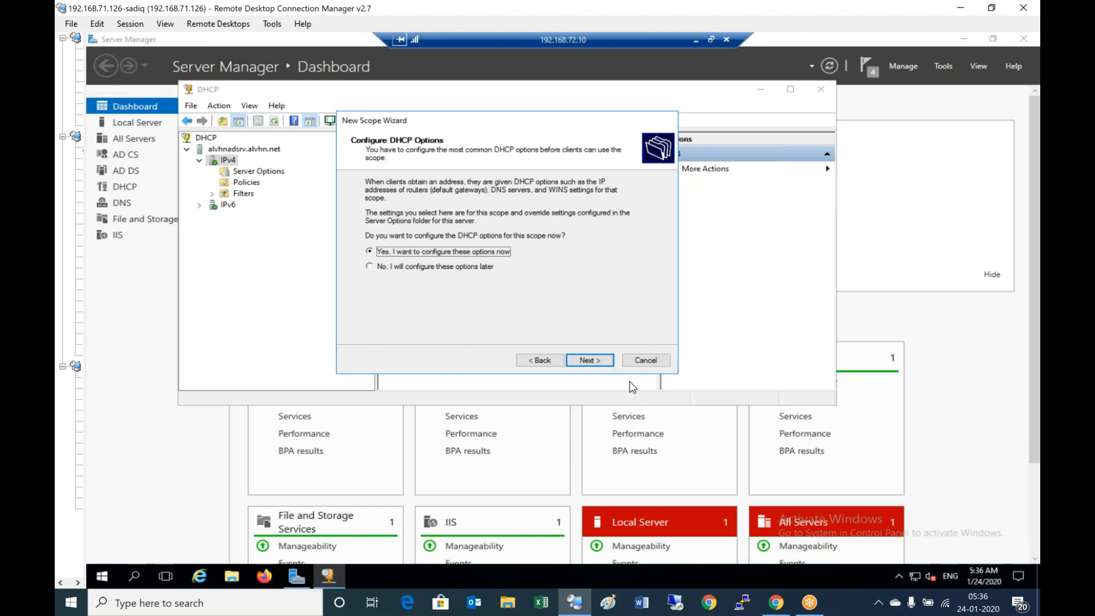
Choose to configure the DHCP options now and add 192.168.72.12 as the router (default gateway).
{"action": "left_click", "coordinate": [603, 359]}
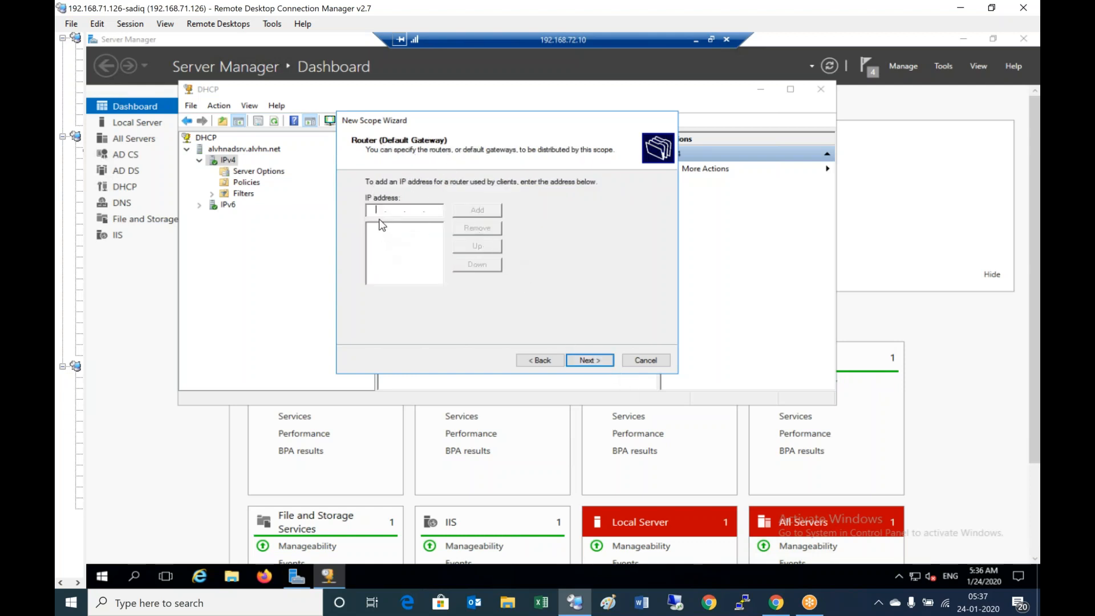
{"action": "type", "text": "192.168.72.12"}
{"action": "left_click", "coordinate": [488, 212]}
{"action": "key", "text": "Return"}
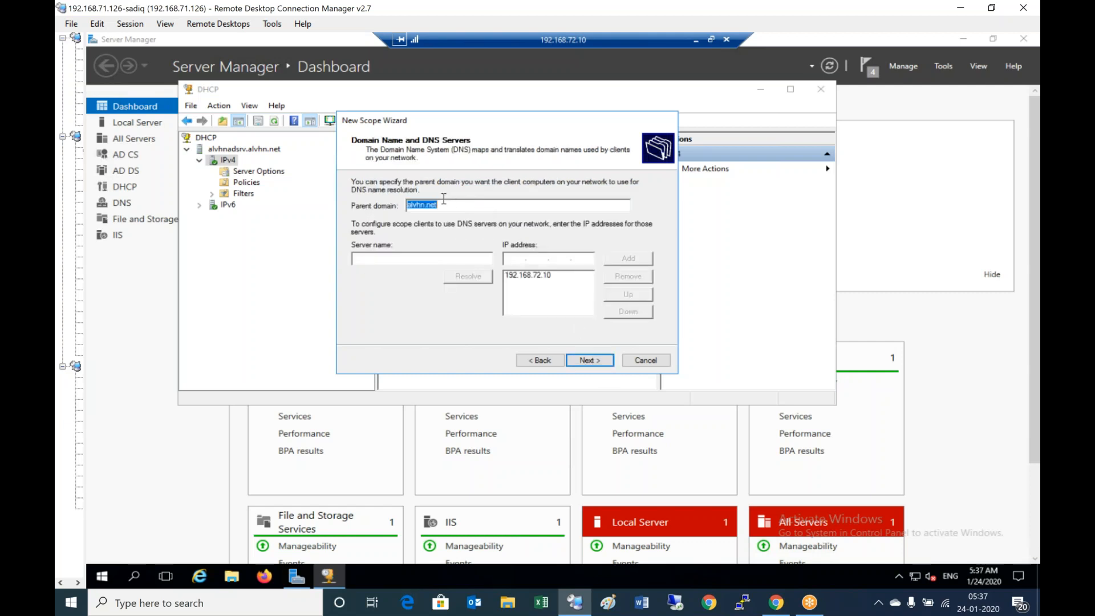
Accept parent domain alvhn.net and DNS server 192.168.72.10 without WINS servers, and finish the wizard with the scope activated.
{"action": "left_click", "coordinate": [559, 299]}
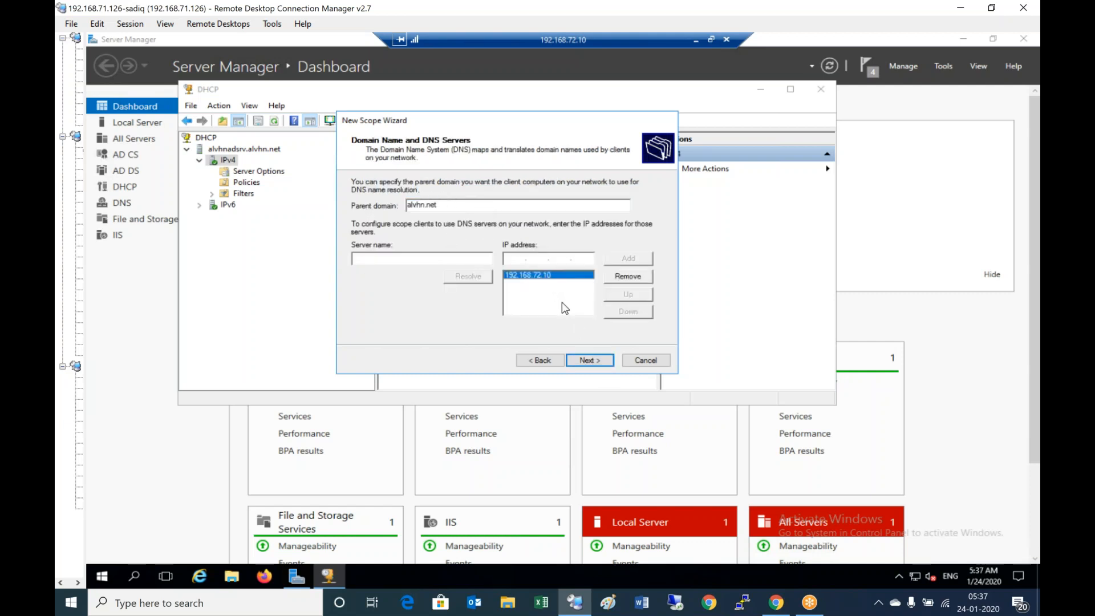
{"action": "left_click", "coordinate": [599, 365]}
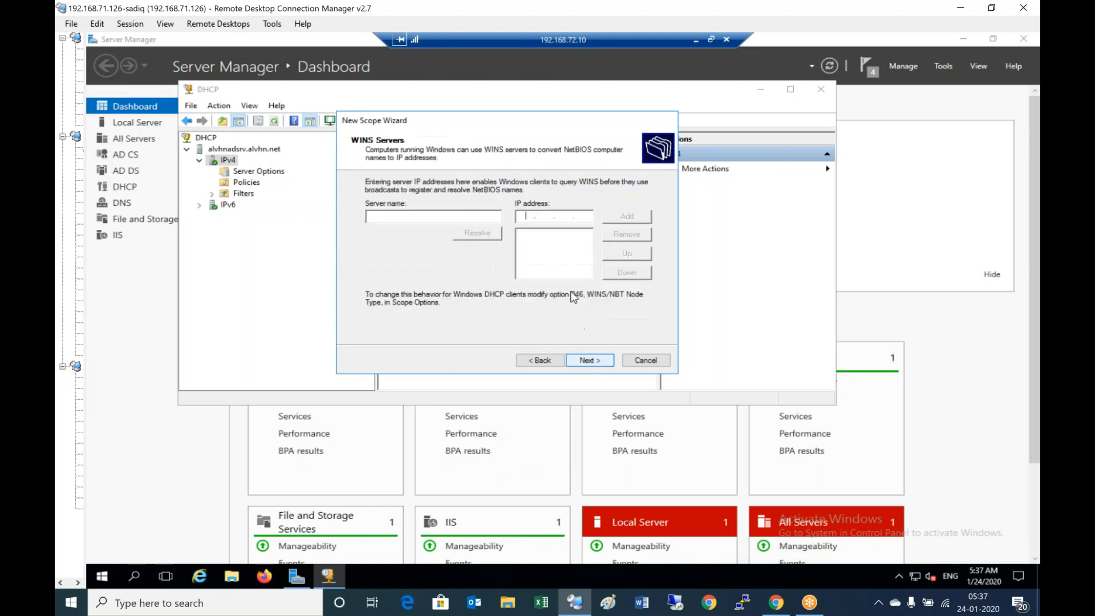
{"action": "left_click", "coordinate": [594, 362]}
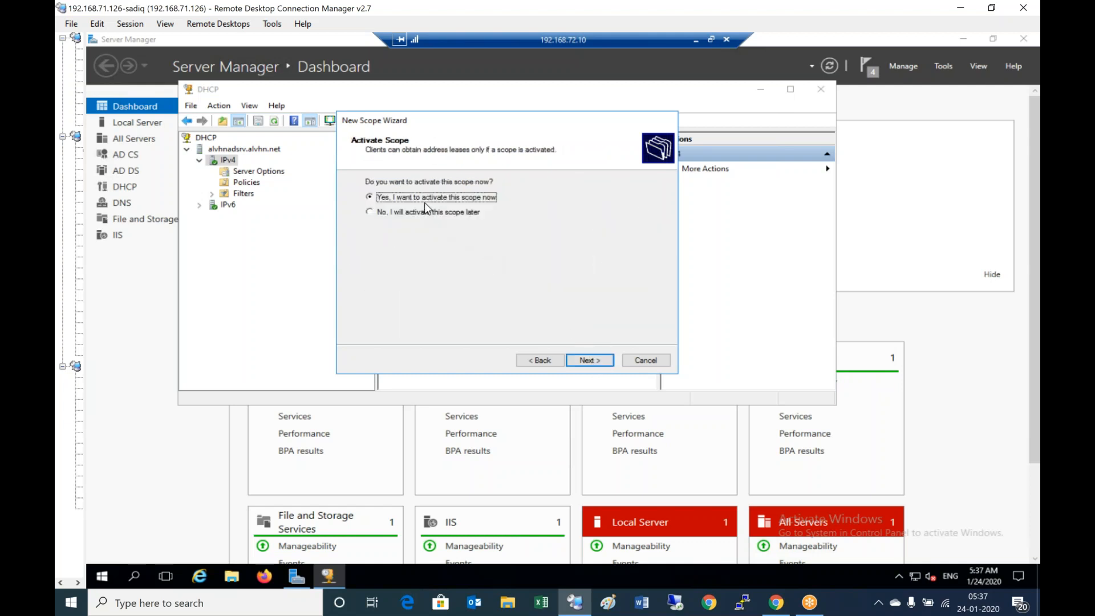
{"action": "left_click", "coordinate": [596, 360]}
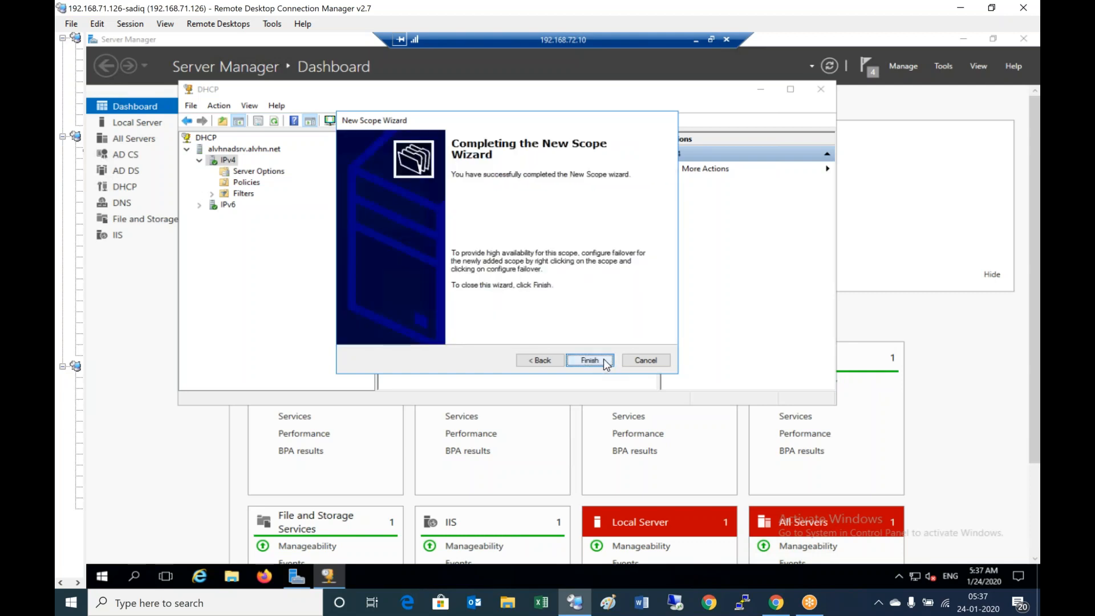
{"action": "left_click", "coordinate": [589, 360]}
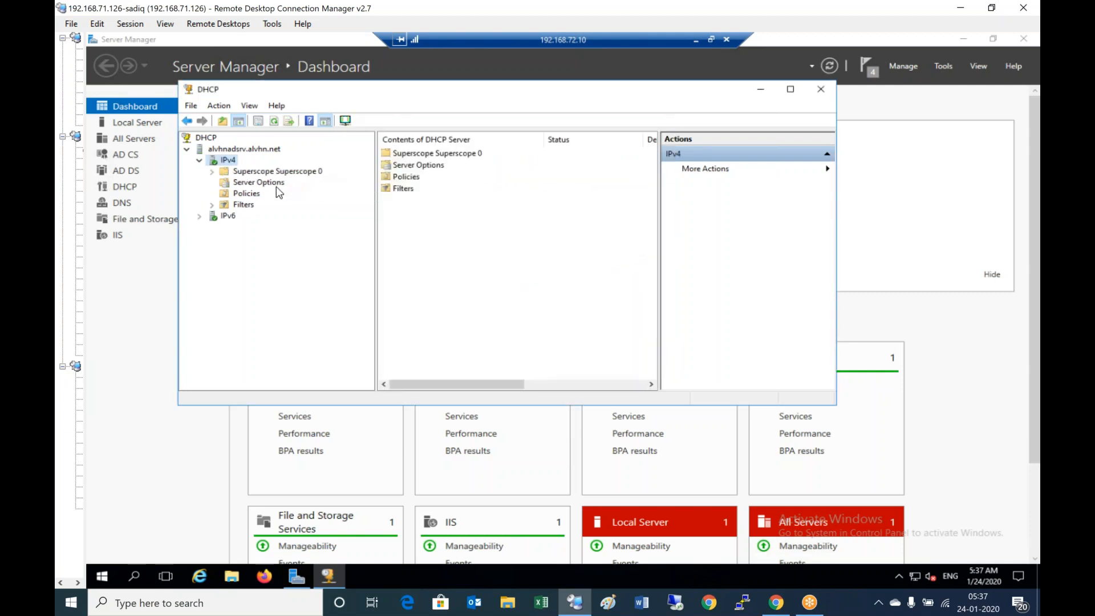
Examine the scopes in Superscope 0 and the address pool, leases and reservations of scope 192.167.72.0.
{"action": "left_click", "coordinate": [276, 173]}
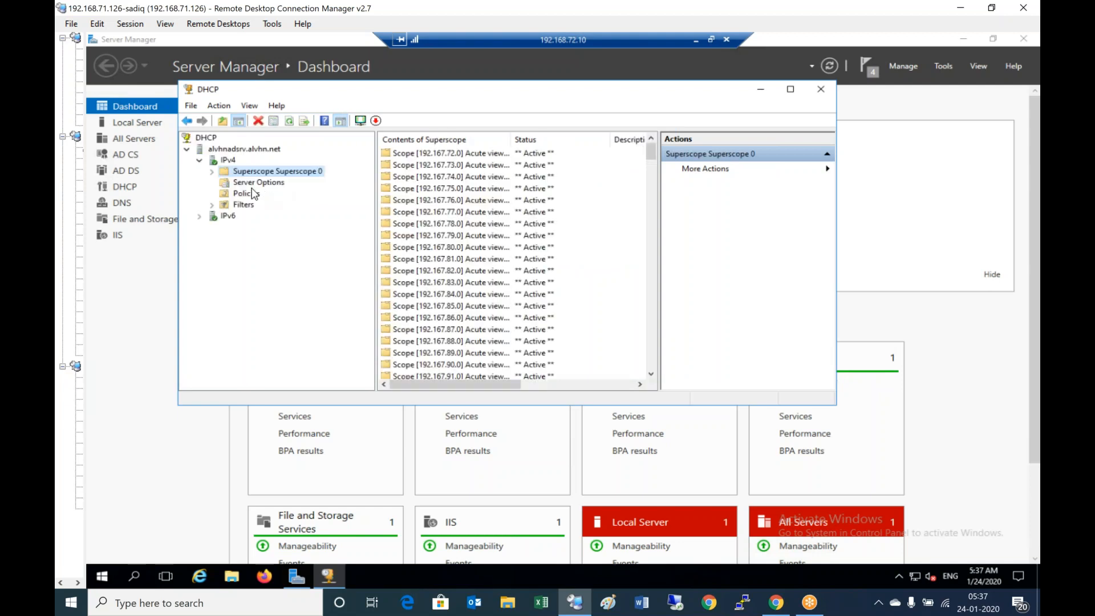
{"action": "left_click", "coordinate": [211, 172]}
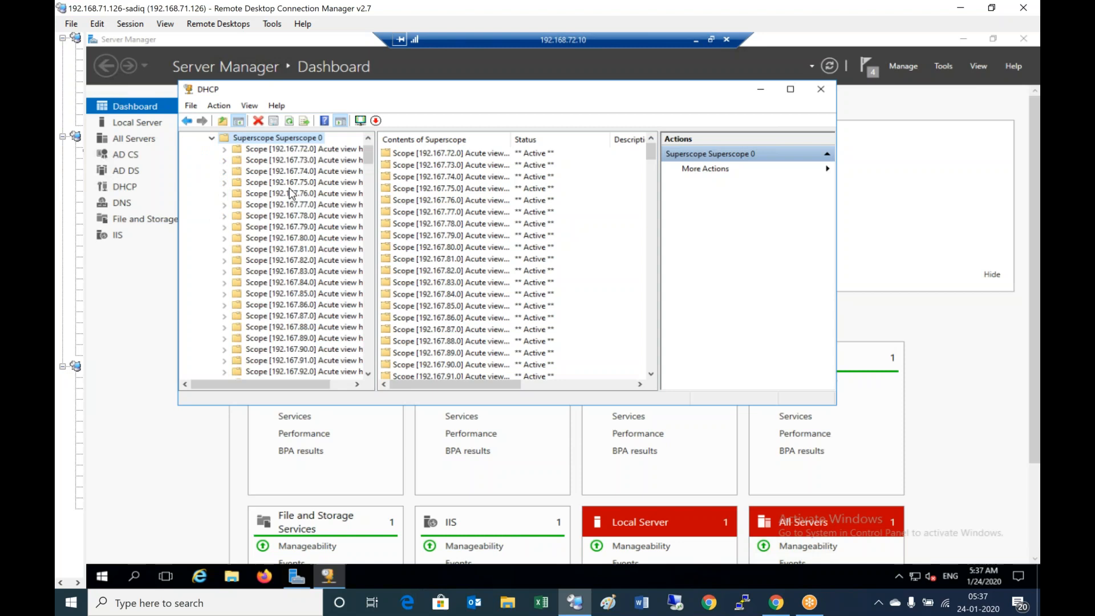
{"action": "double_click", "coordinate": [236, 149]}
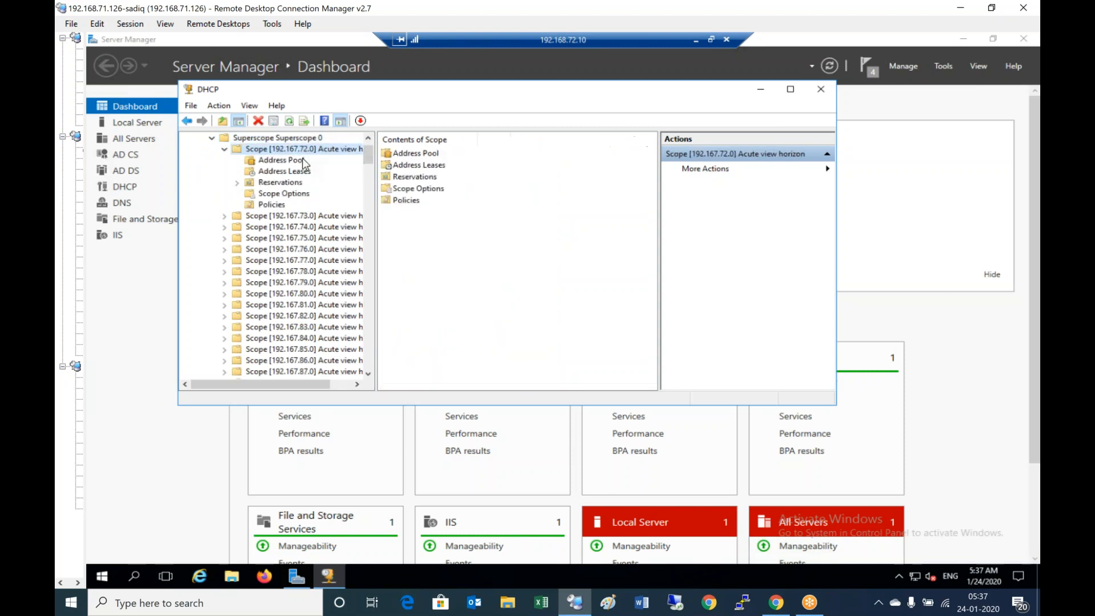
{"action": "left_click", "coordinate": [276, 162]}
{"action": "left_click", "coordinate": [277, 171]}
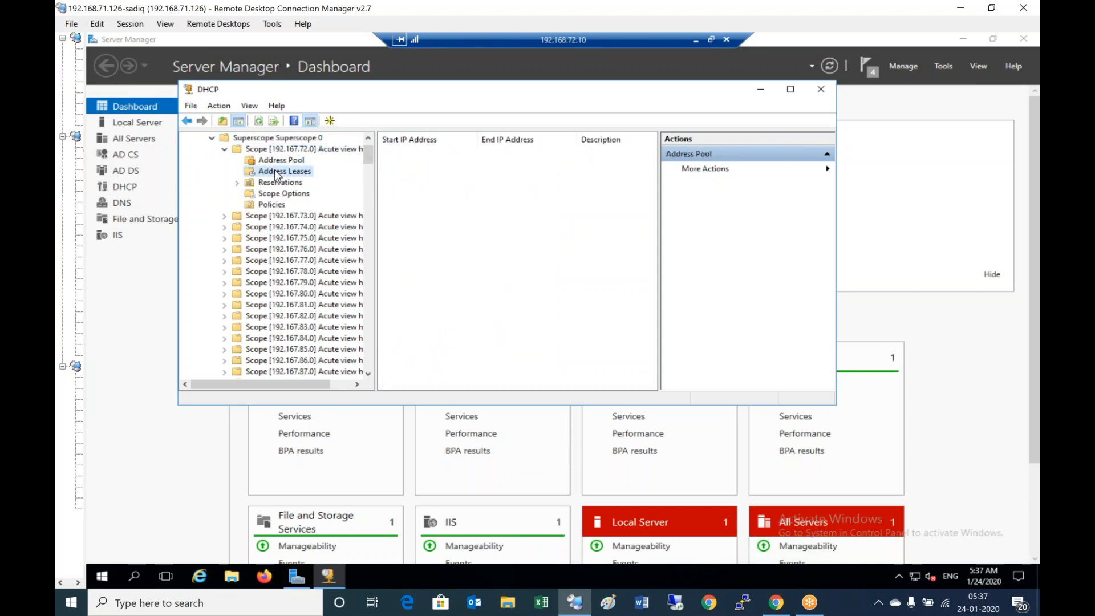
{"action": "left_click", "coordinate": [280, 182]}
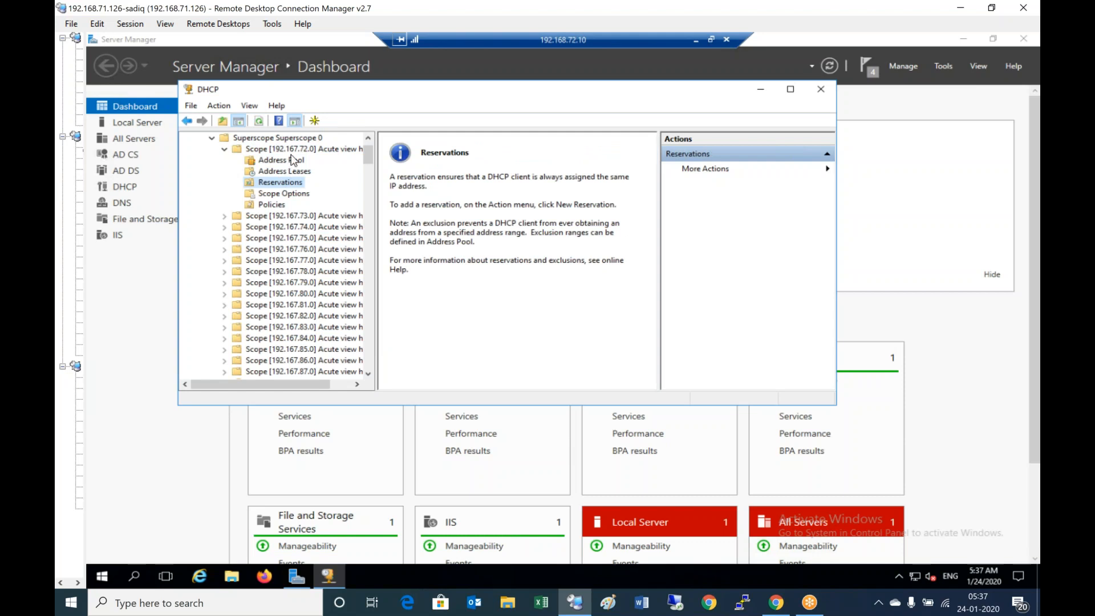
{"action": "left_click", "coordinate": [289, 151]}
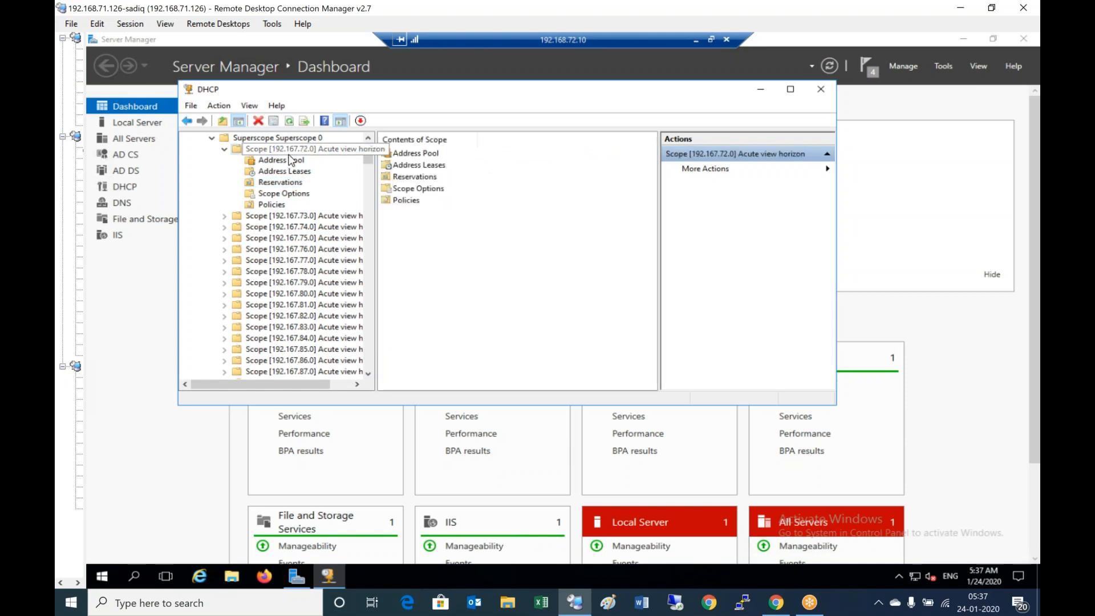
{"action": "left_click", "coordinate": [223, 150]}
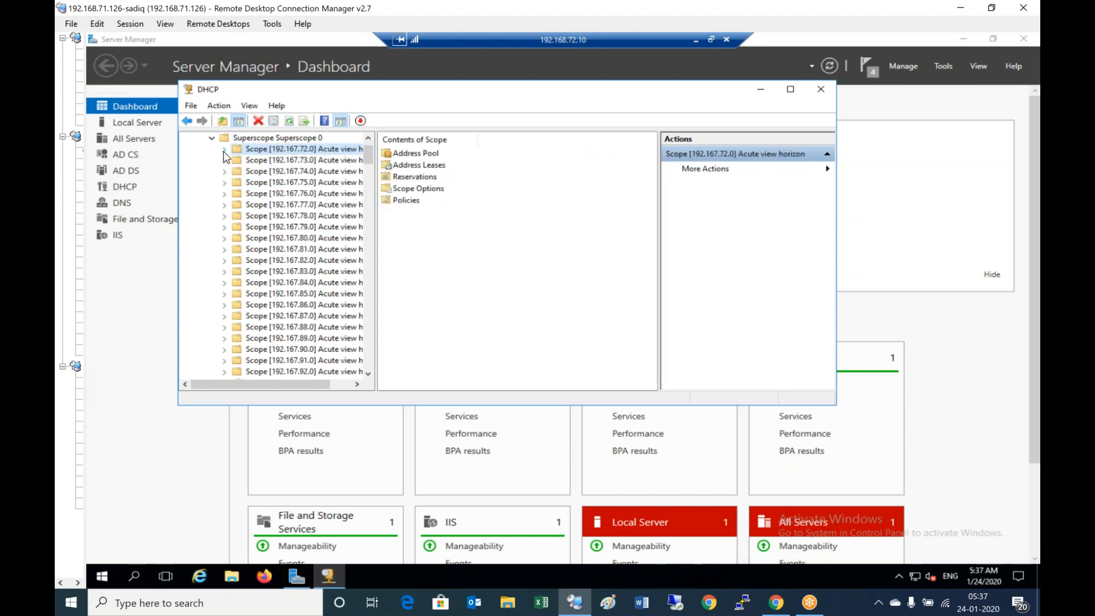
Review the address pool, leases, reservations, options and policies of scope 192.167.72.0 again, and close the DHCP console.
{"action": "right_click", "coordinate": [279, 152]}
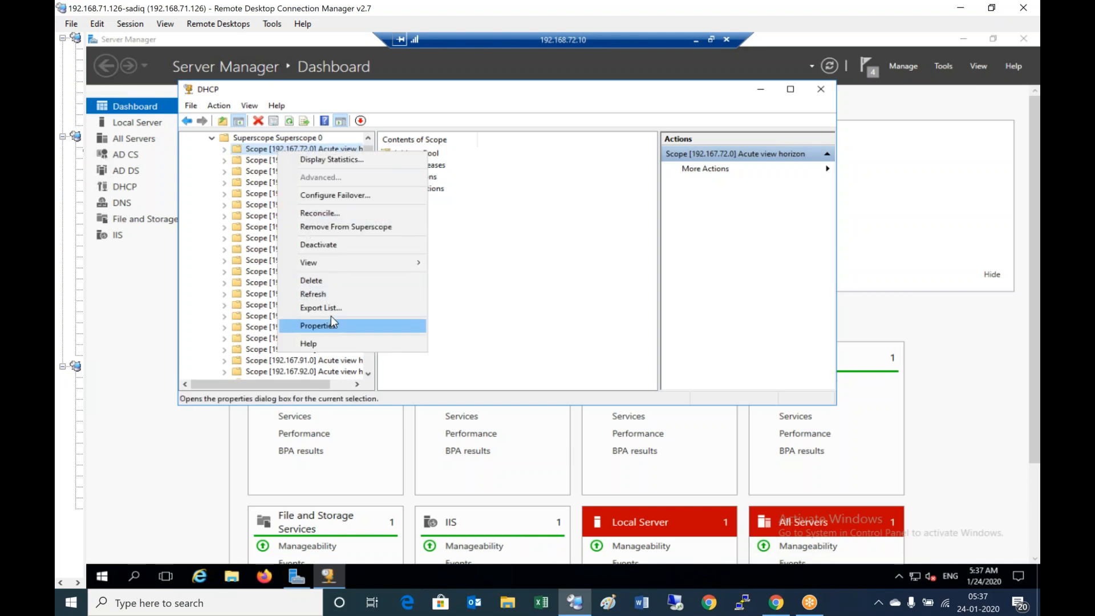
{"action": "left_click", "coordinate": [225, 149]}
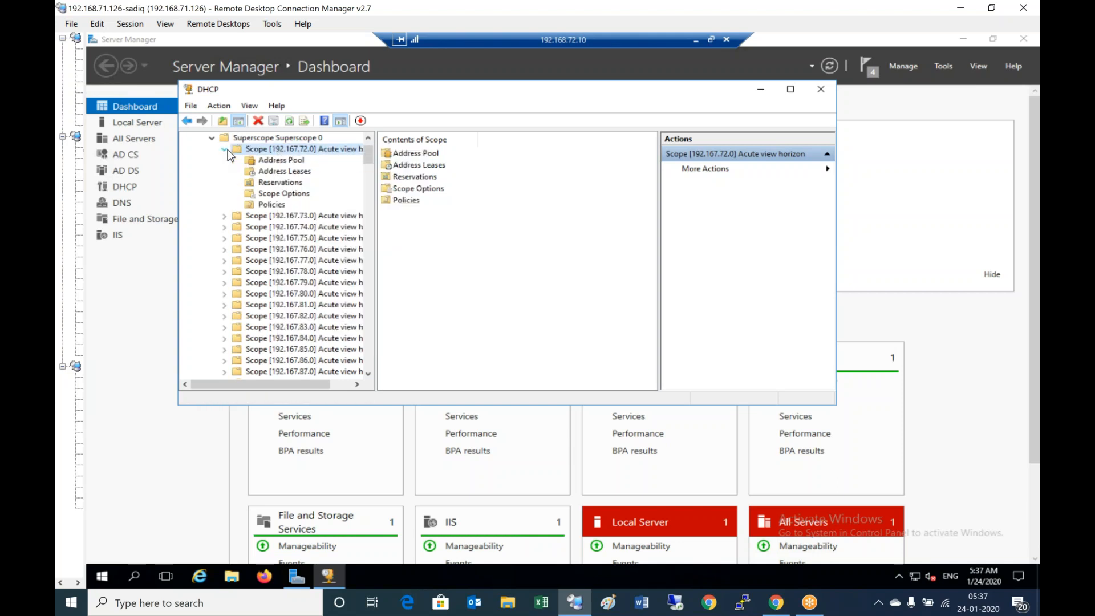
{"action": "left_click", "coordinate": [287, 164]}
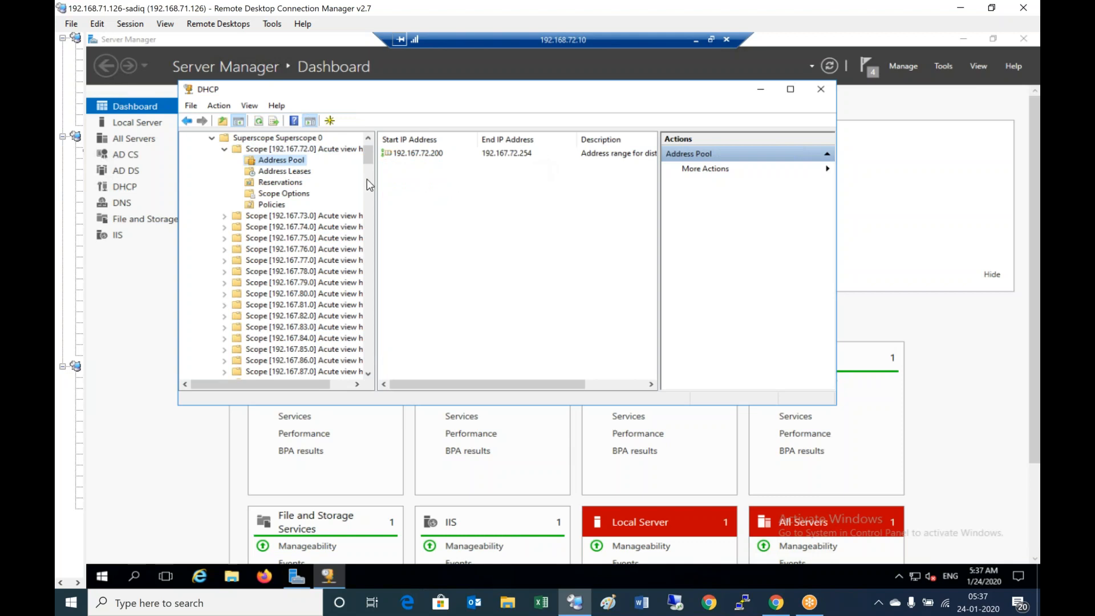
{"action": "left_click", "coordinate": [296, 173]}
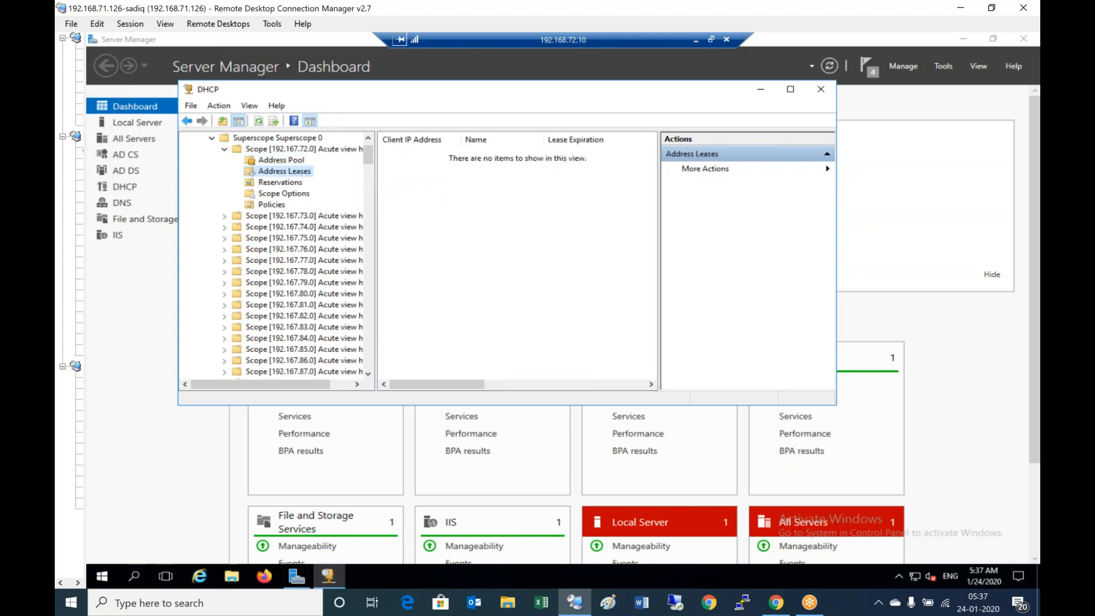
{"action": "left_click", "coordinate": [294, 183]}
{"action": "left_click", "coordinate": [294, 194]}
{"action": "left_click", "coordinate": [274, 205]}
{"action": "left_click", "coordinate": [224, 150]}
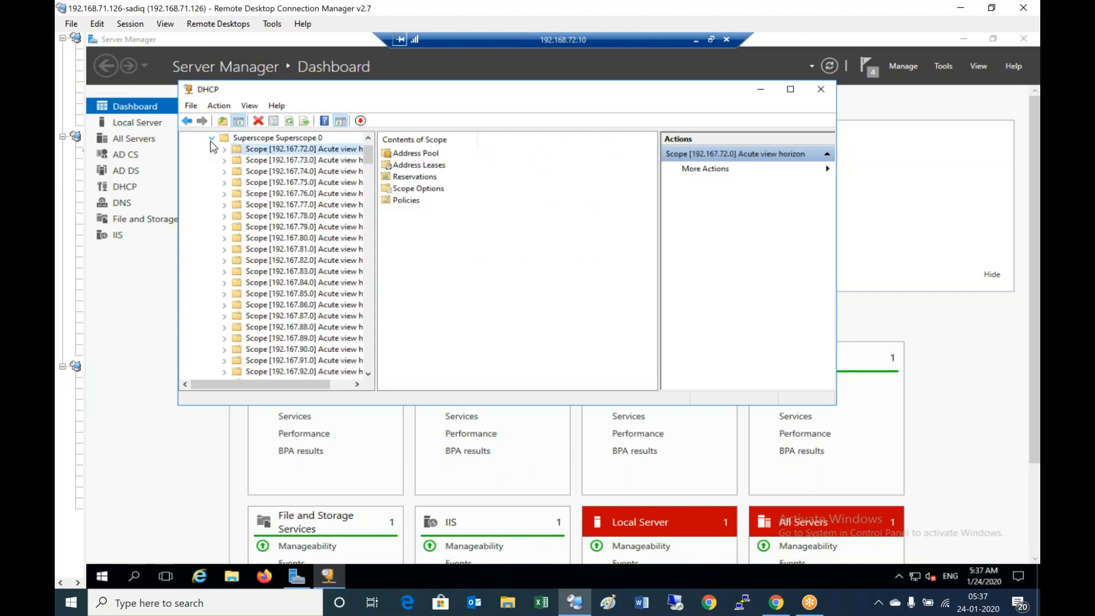
{"action": "left_click", "coordinate": [211, 140]}
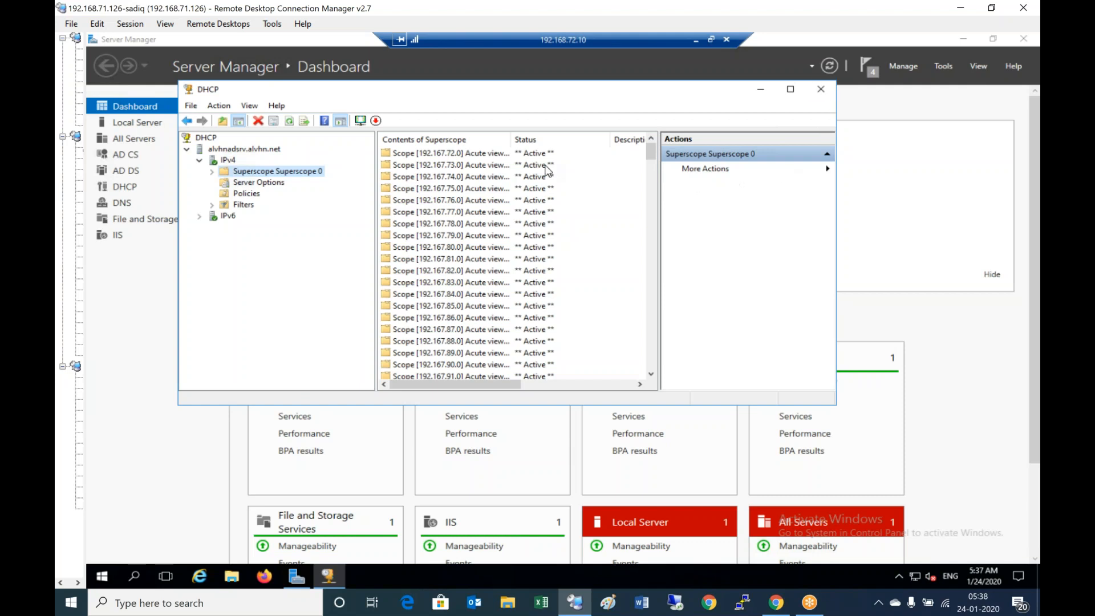
{"action": "left_click", "coordinate": [821, 91]}
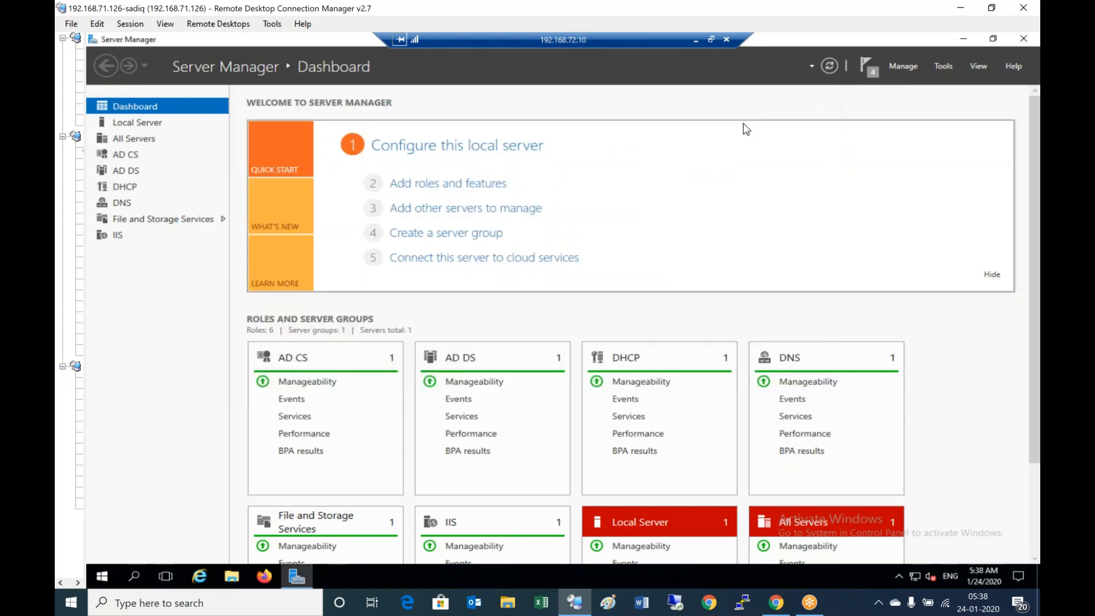
Switch to the Notepad notes and add the heading "3) Enable FIPS" with the item "a) Logon to AD server".
{"action": "left_click", "coordinate": [696, 39]}
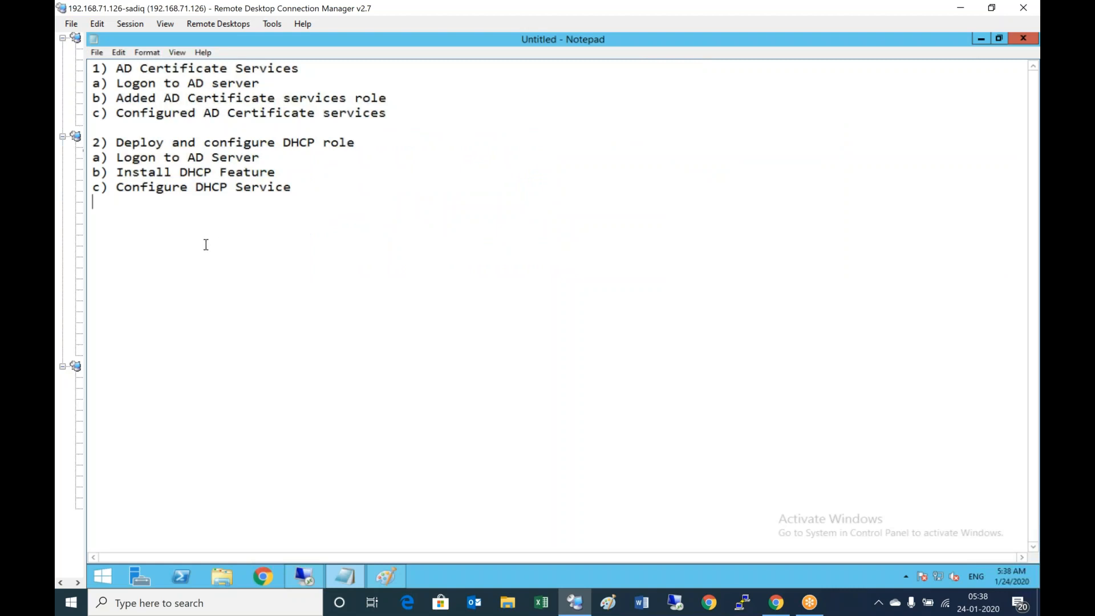
{"action": "key", "text": "Return"}
{"action": "type", "text": "3) Enable FIPS"}
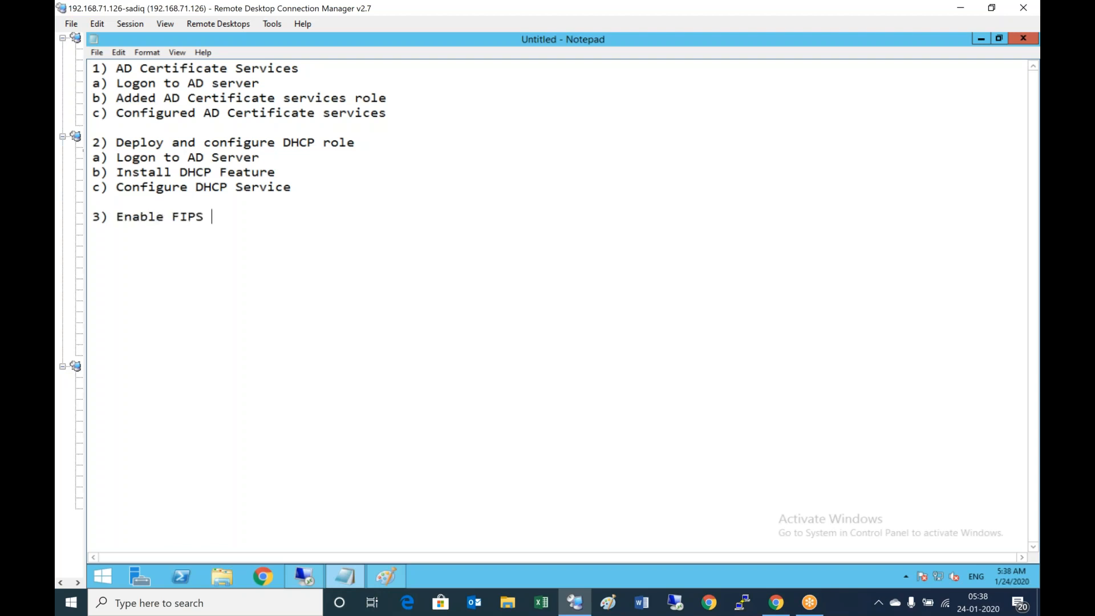
{"action": "key", "text": "Return"}
{"action": "type", "text": "a) "}
{"action": "type", "text": "Long to"}
{"action": "key", "text": "BackSpace"}
{"action": "key", "text": "BackSpace"}
{"action": "key", "text": "BackSpace"}
{"action": "key", "text": "BackSpace"}
{"action": "key", "text": "BackSpace"}
{"action": "key", "text": "BackSpace"}
{"action": "type", "text": "gon to AD server"}
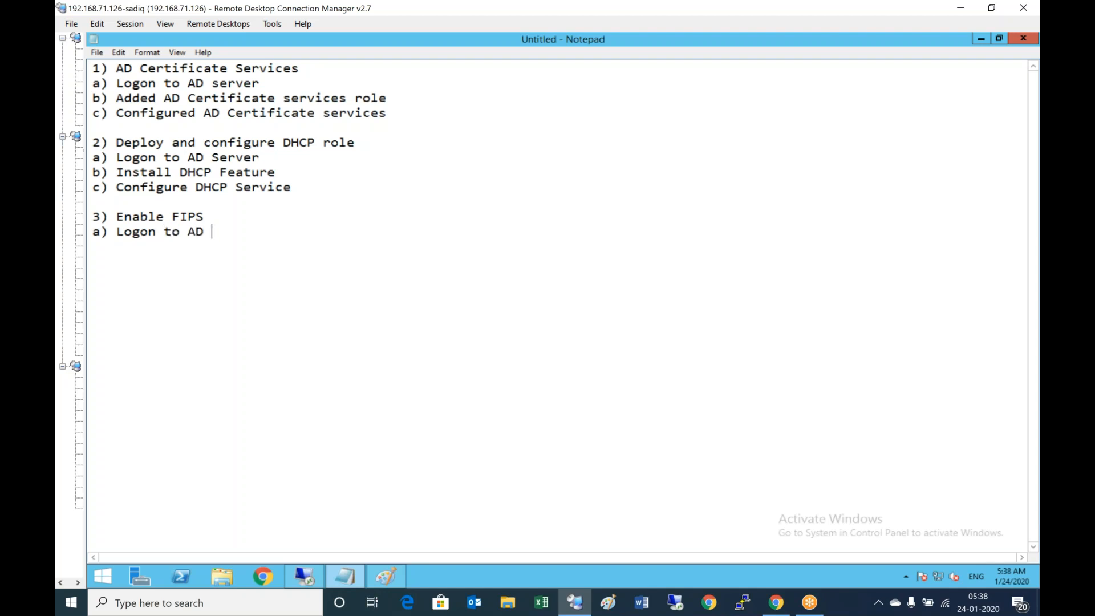
Add the note items "b) Group policy" and "c) Enable FIPS Cryptography on Domain group policy".
{"action": "key", "text": "Return"}
{"action": "type", "text": "b) Group policy"}
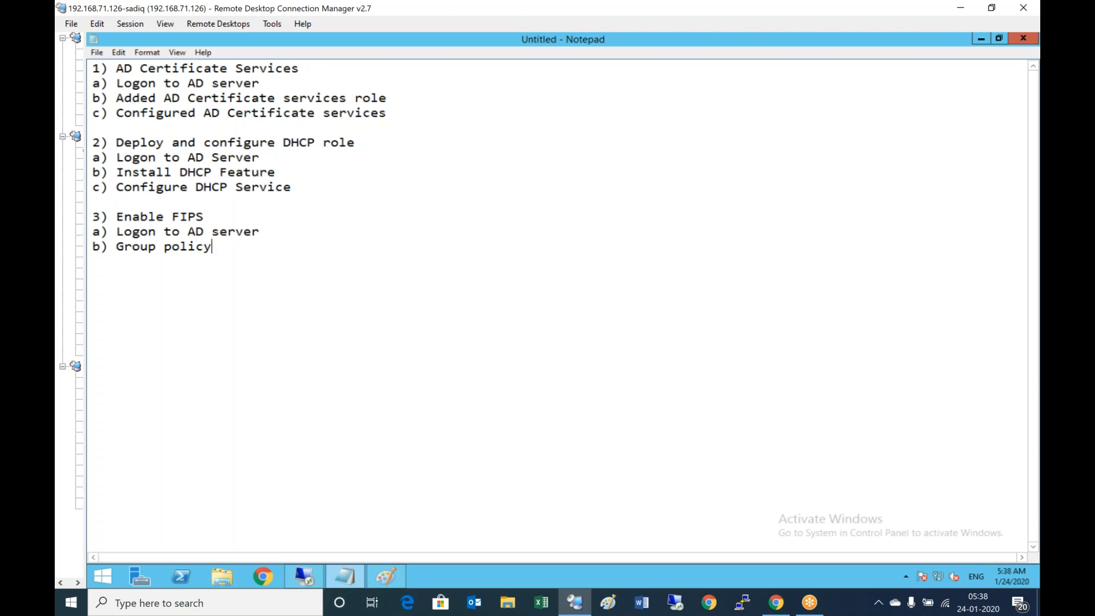
{"action": "key", "text": "Return"}
{"action": "type", "text": "c) Enable FIPS Cryptography on "}
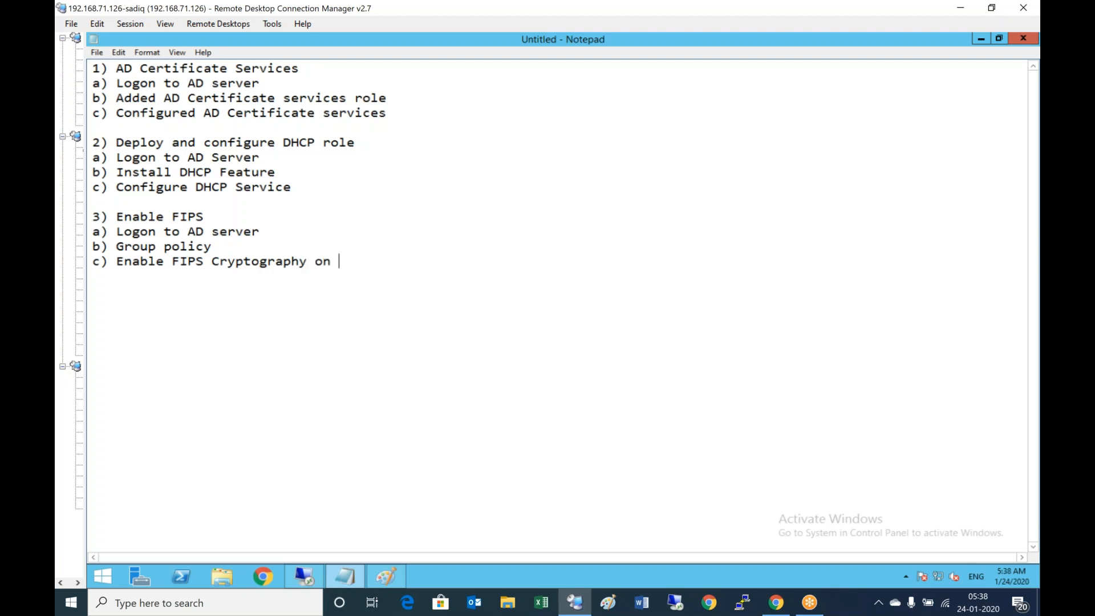
{"action": "type", "text": "Domain group policy"}
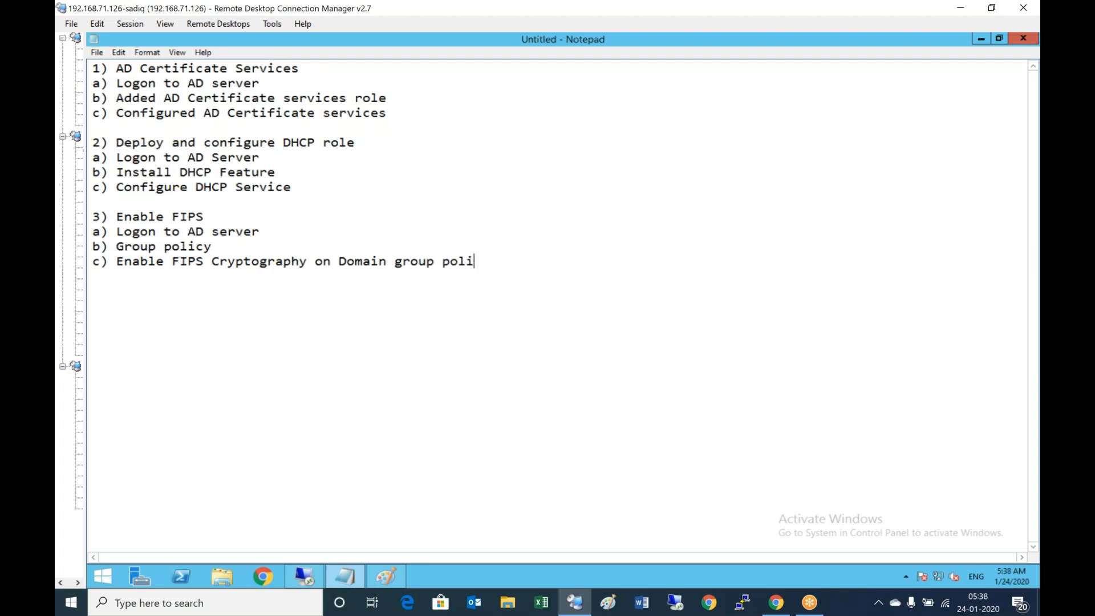
{"action": "key", "text": "Return"}
Switch back to the 192.168.72.10 server session and open Group Policy Management.
{"action": "left_click", "coordinate": [320, 576]}
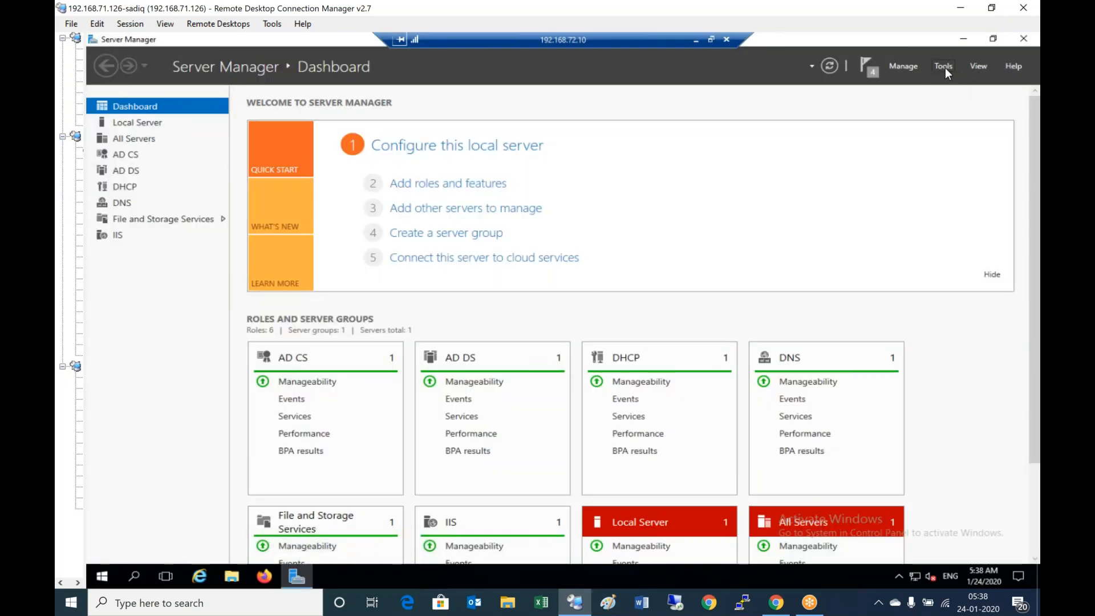
{"action": "left_click", "coordinate": [944, 66]}
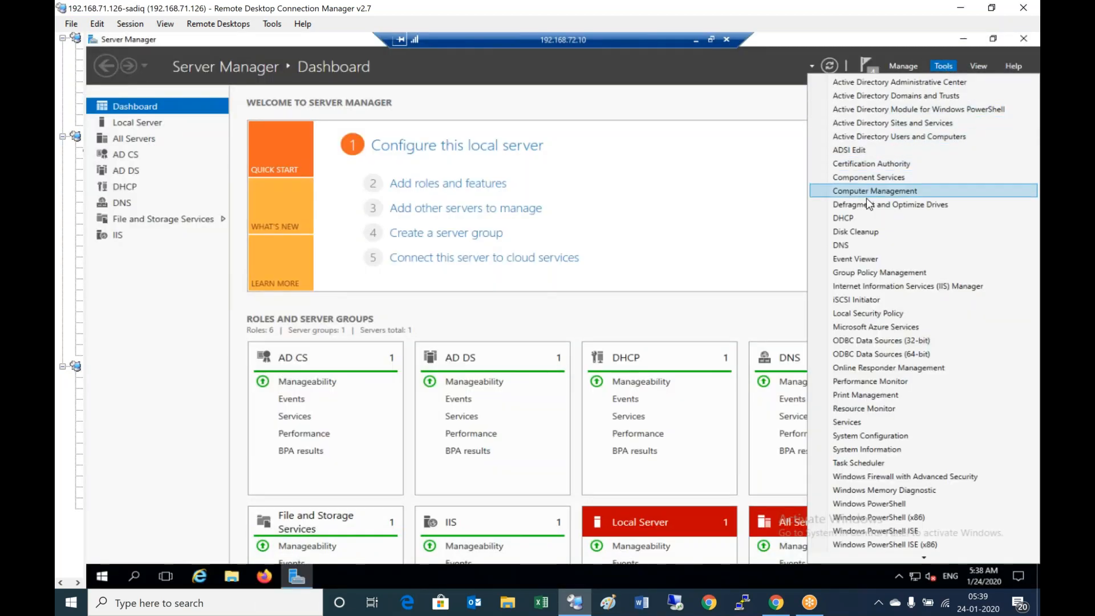
{"action": "left_click", "coordinate": [871, 273]}
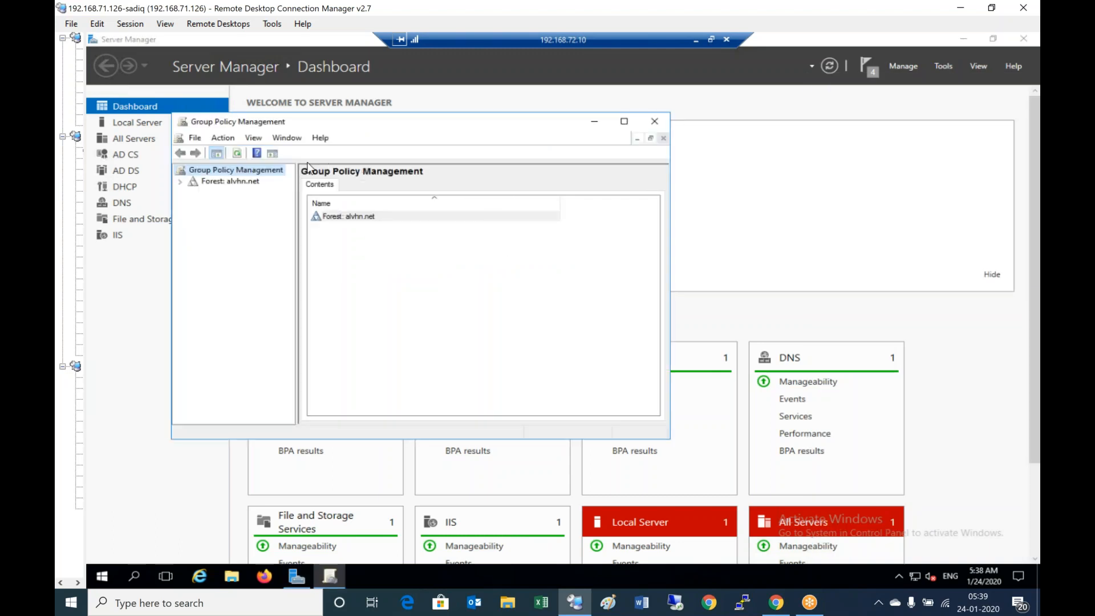
Open the Default Domain Policy of the alvhn.net domain for editing.
{"action": "double_click", "coordinate": [229, 182]}
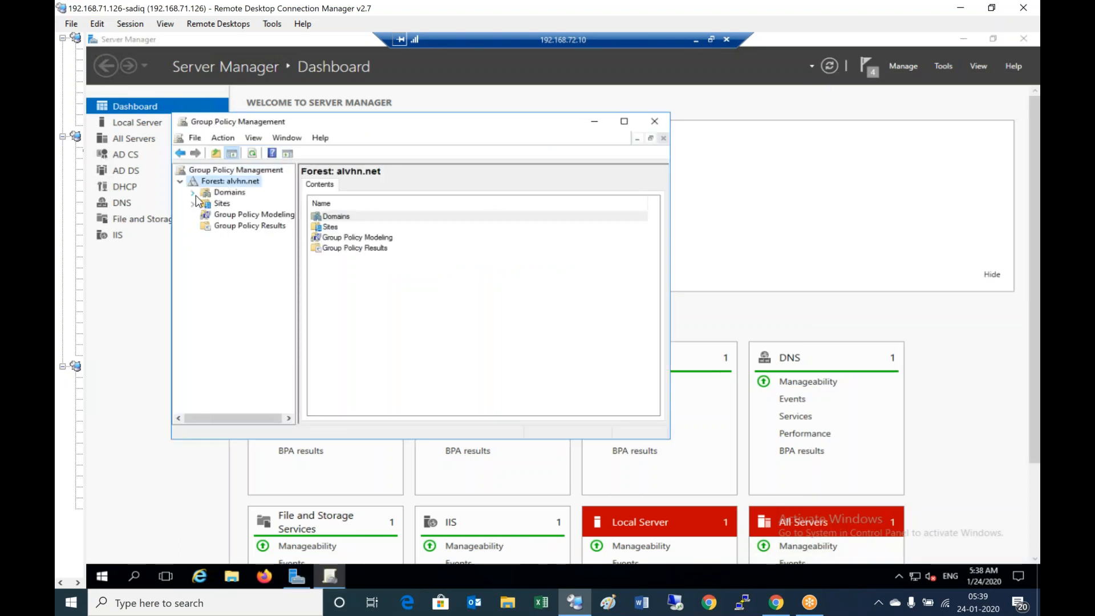
{"action": "left_click", "coordinate": [193, 193]}
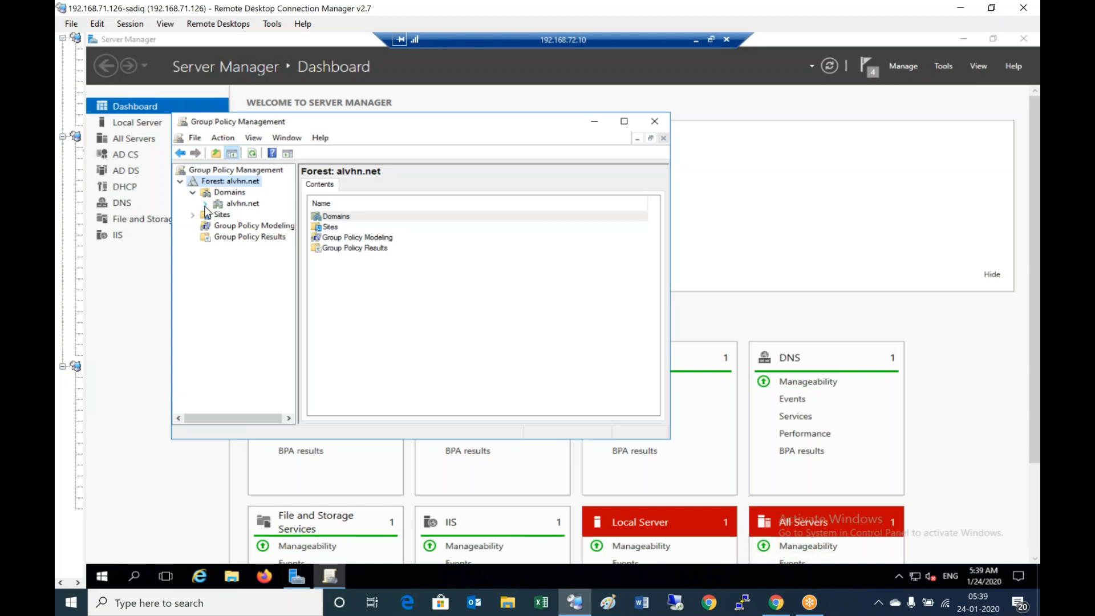
{"action": "left_click", "coordinate": [205, 203]}
{"action": "left_click", "coordinate": [259, 216]}
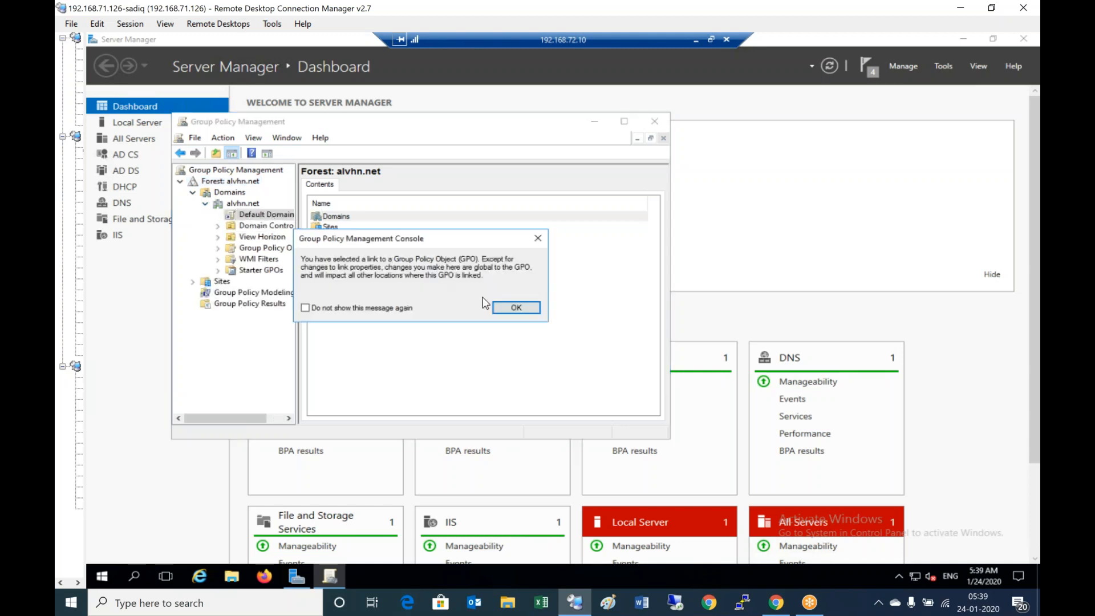
{"action": "left_click", "coordinate": [516, 307]}
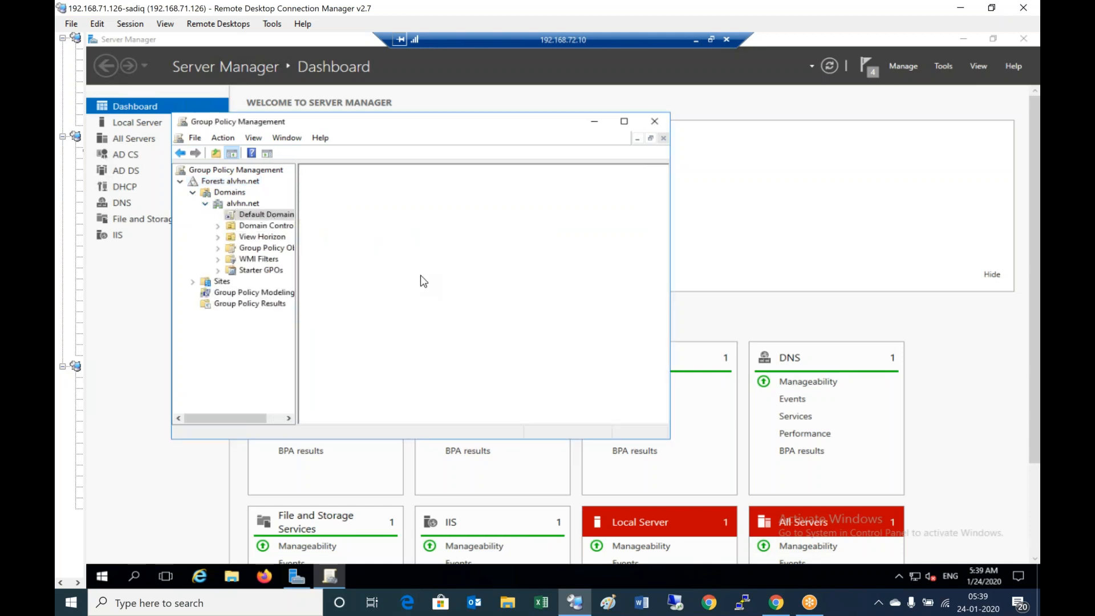
{"action": "right_click", "coordinate": [260, 216]}
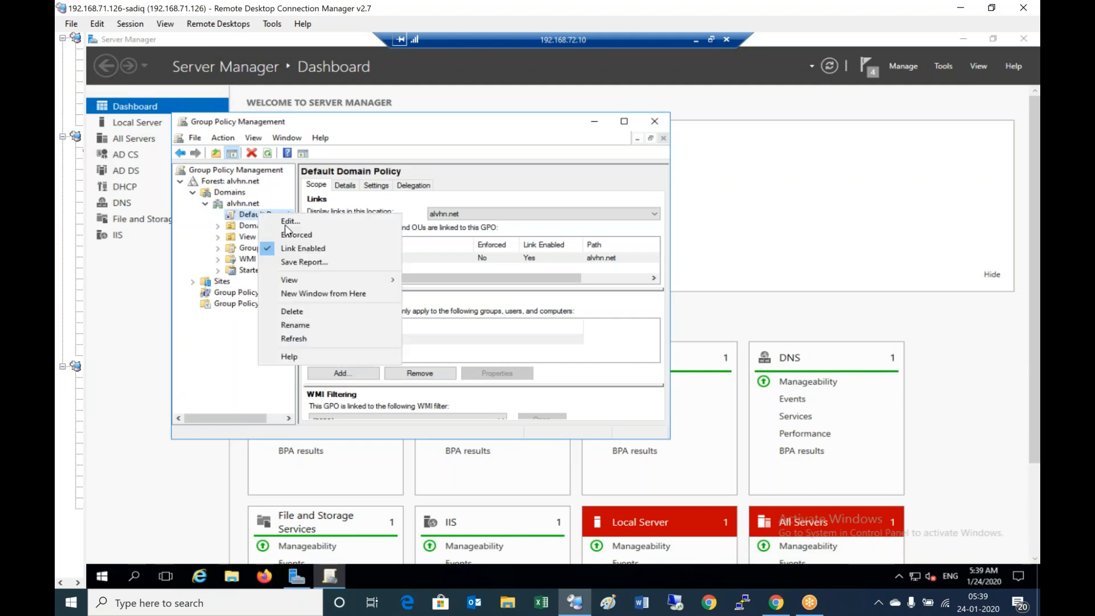
{"action": "left_click", "coordinate": [308, 221]}
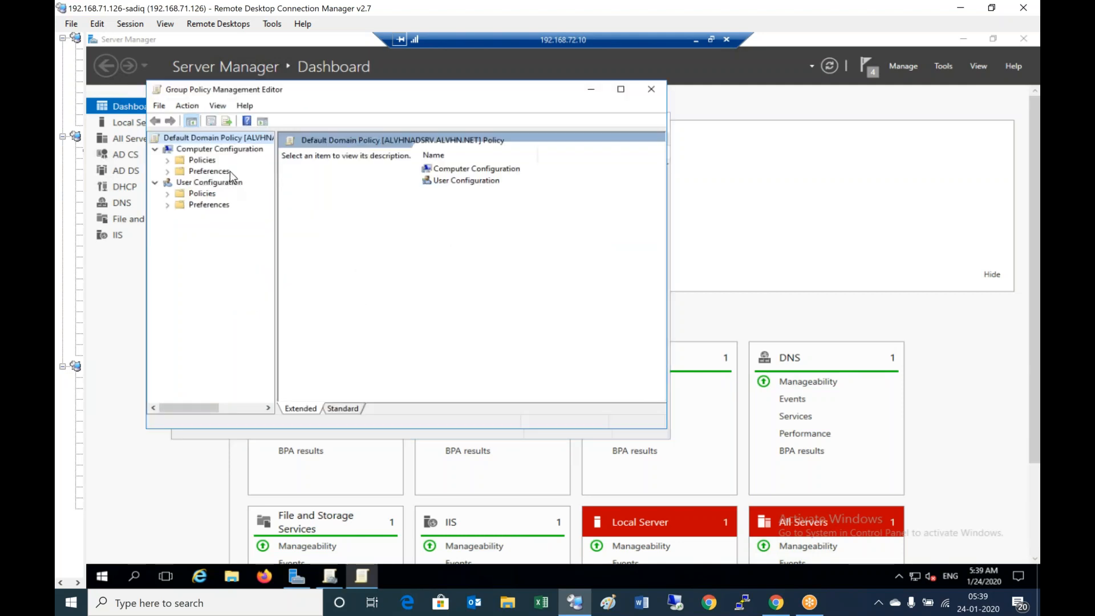
Display the computer policy's Security Options under Windows Settings, Security Settings, Local Policies, with the editor maximized.
{"action": "double_click", "coordinate": [212, 162]}
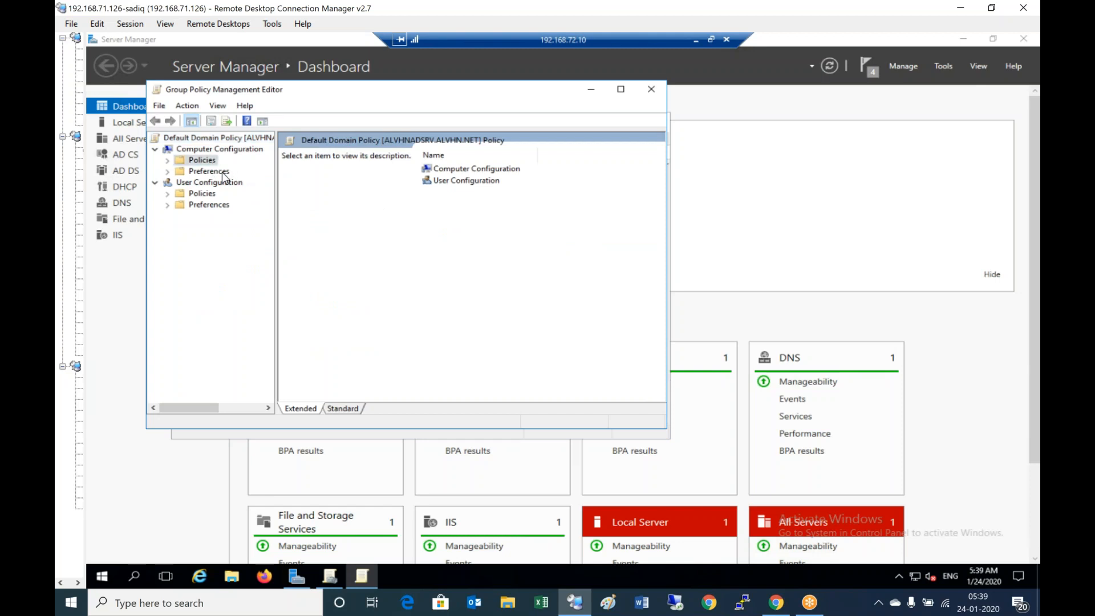
{"action": "left_click", "coordinate": [218, 183]}
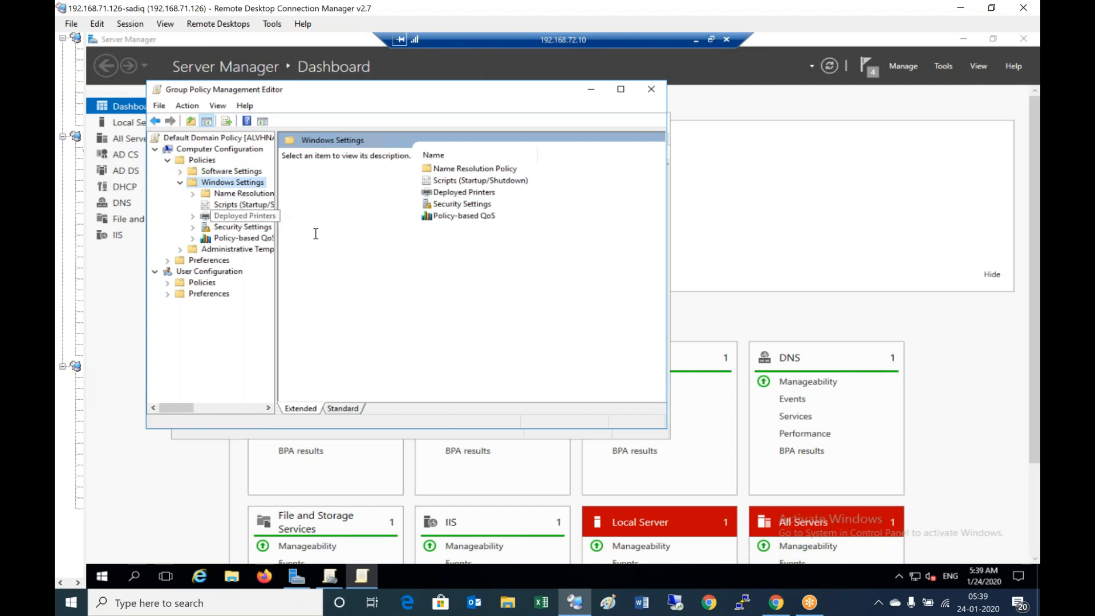
{"action": "double_click", "coordinate": [238, 227]}
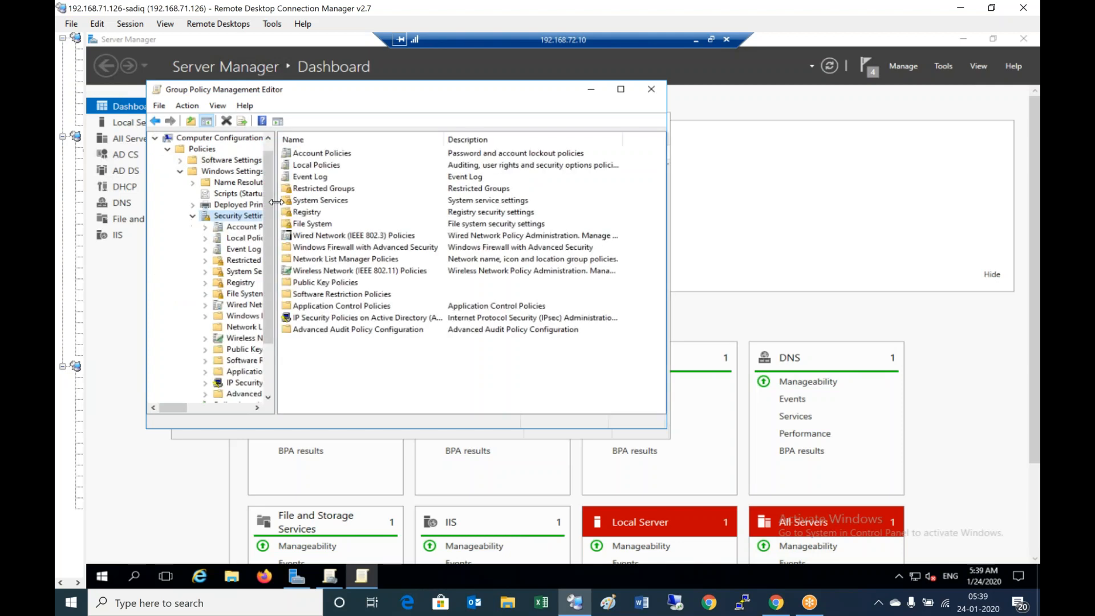
{"action": "left_click_drag", "start_coordinate": [367, 229], "coordinate": [368, 229]}
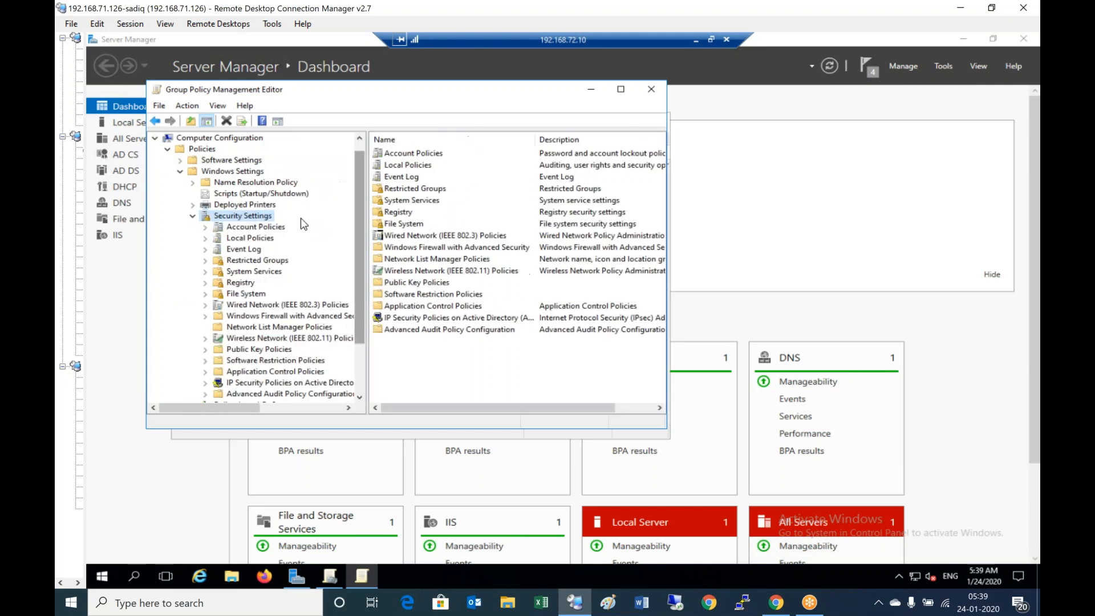
{"action": "double_click", "coordinate": [264, 239]}
{"action": "left_click", "coordinate": [272, 272]}
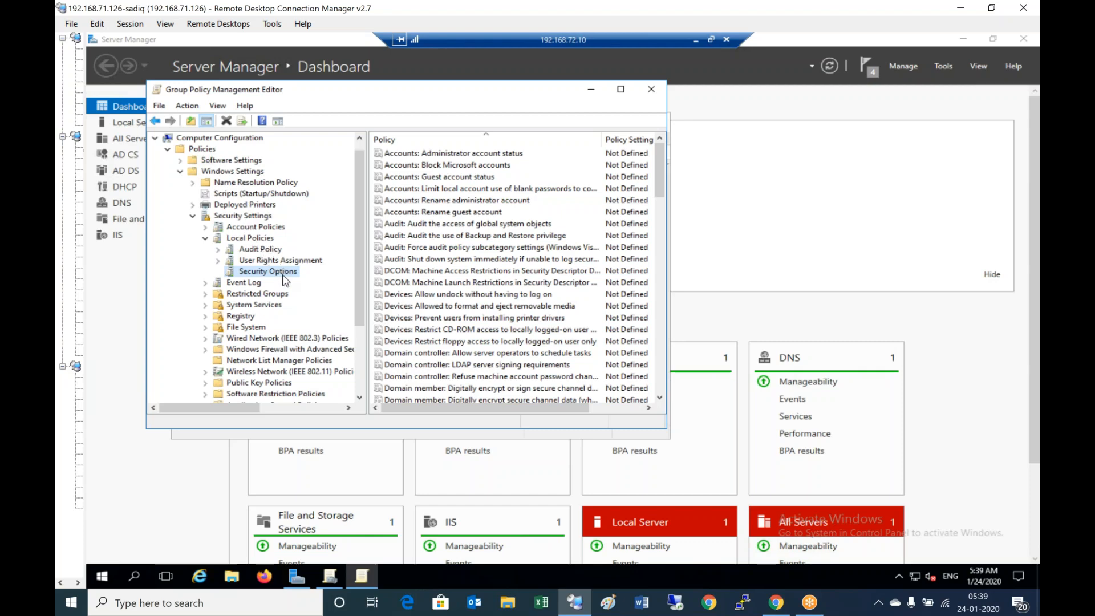
{"action": "left_click", "coordinate": [621, 90]}
{"action": "left_click_drag", "start_coordinate": [541, 86], "coordinate": [638, 299]}
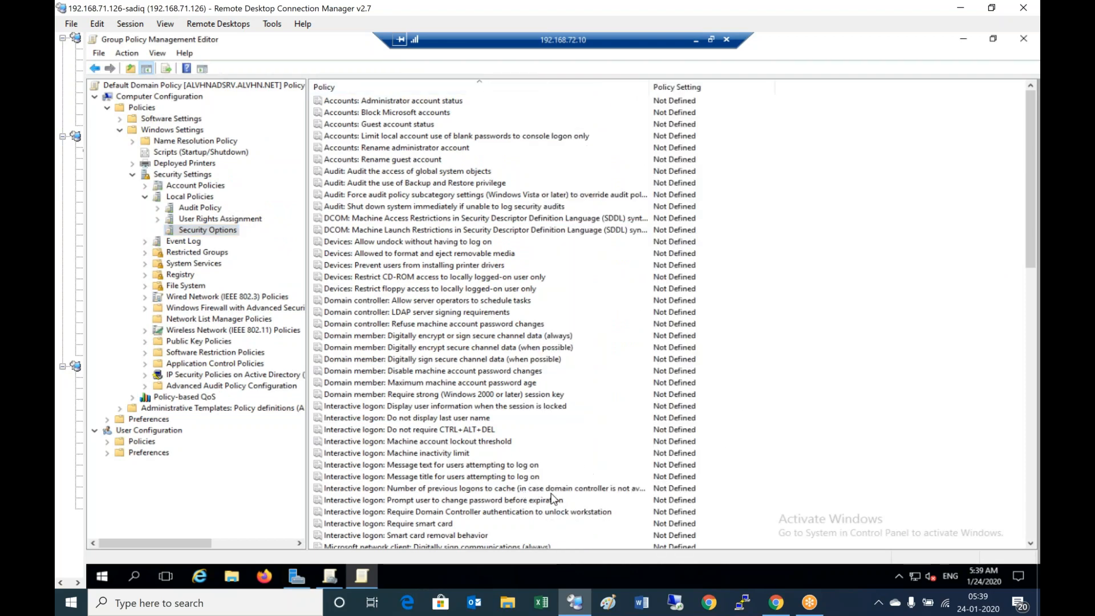
Define the policy "System cryptography: Use FIPS compliant algorithms for encryption, hashing, and signing" as Enabled and apply it.
{"action": "left_click", "coordinate": [1029, 418]}
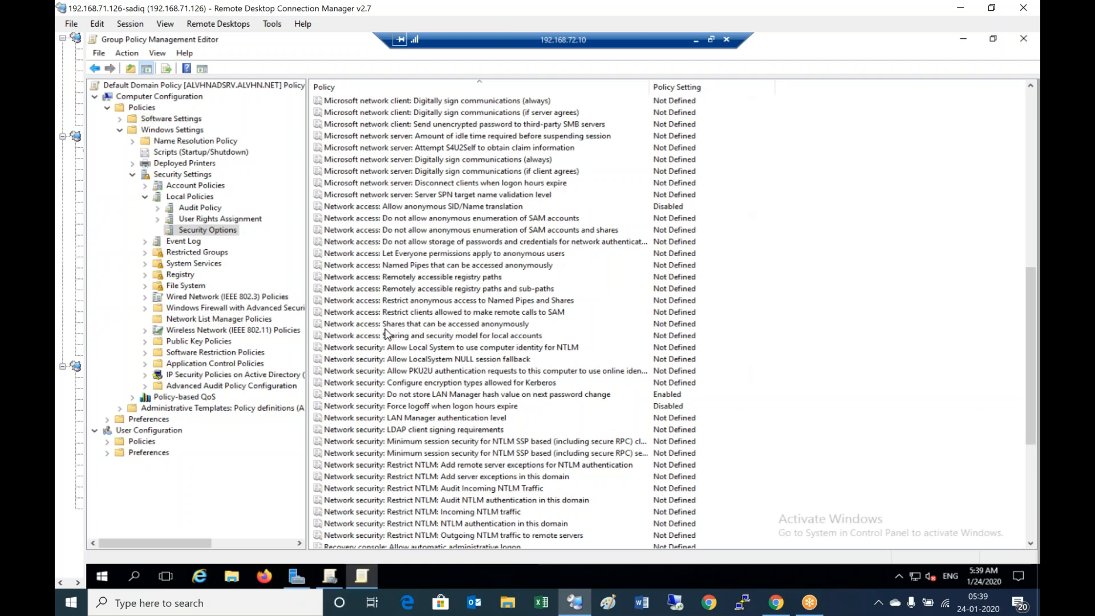
{"action": "scroll", "coordinate": [391, 371], "scroll_direction": "down", "scroll_amount": 5}
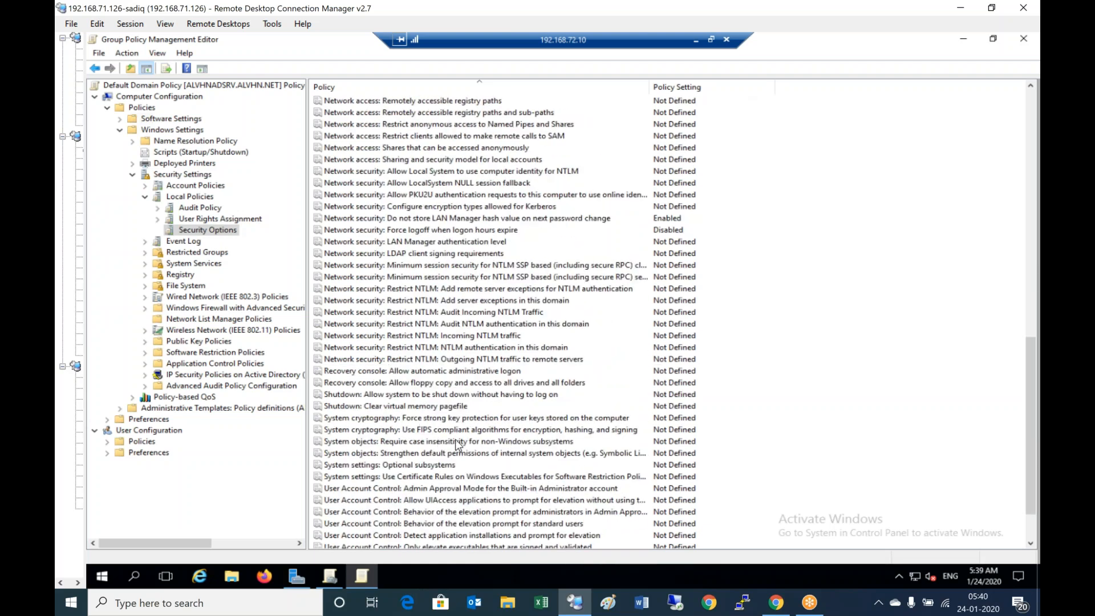
{"action": "left_click", "coordinate": [473, 434]}
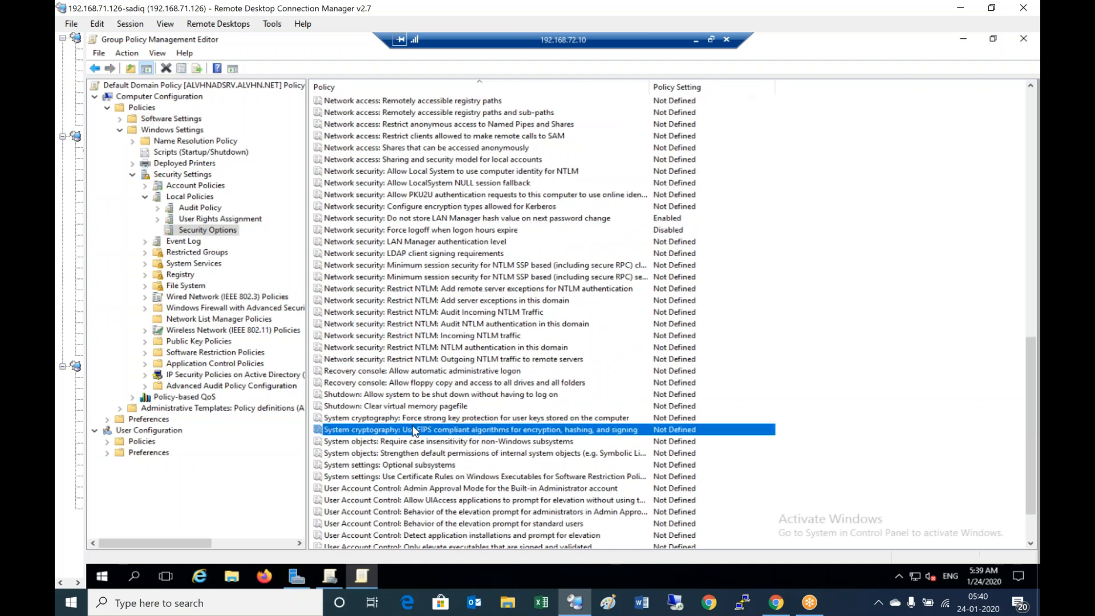
{"action": "double_click", "coordinate": [448, 441]}
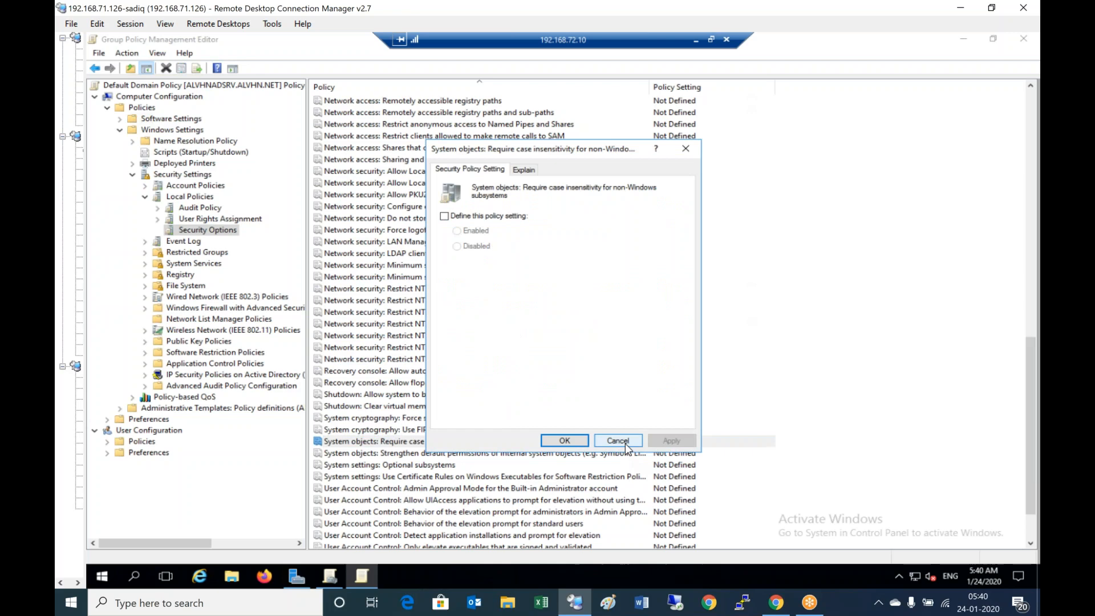
{"action": "left_click", "coordinate": [623, 441]}
{"action": "double_click", "coordinate": [475, 429]}
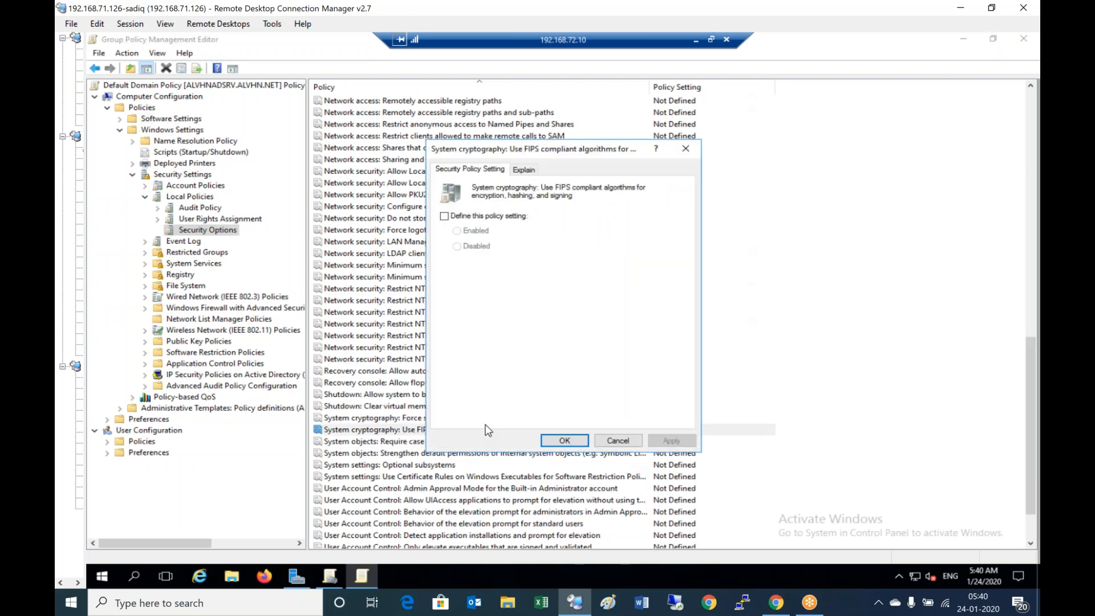
{"action": "left_click", "coordinate": [509, 217]}
{"action": "left_click", "coordinate": [477, 231]}
{"action": "left_click", "coordinate": [662, 441]}
{"action": "left_click", "coordinate": [565, 442]}
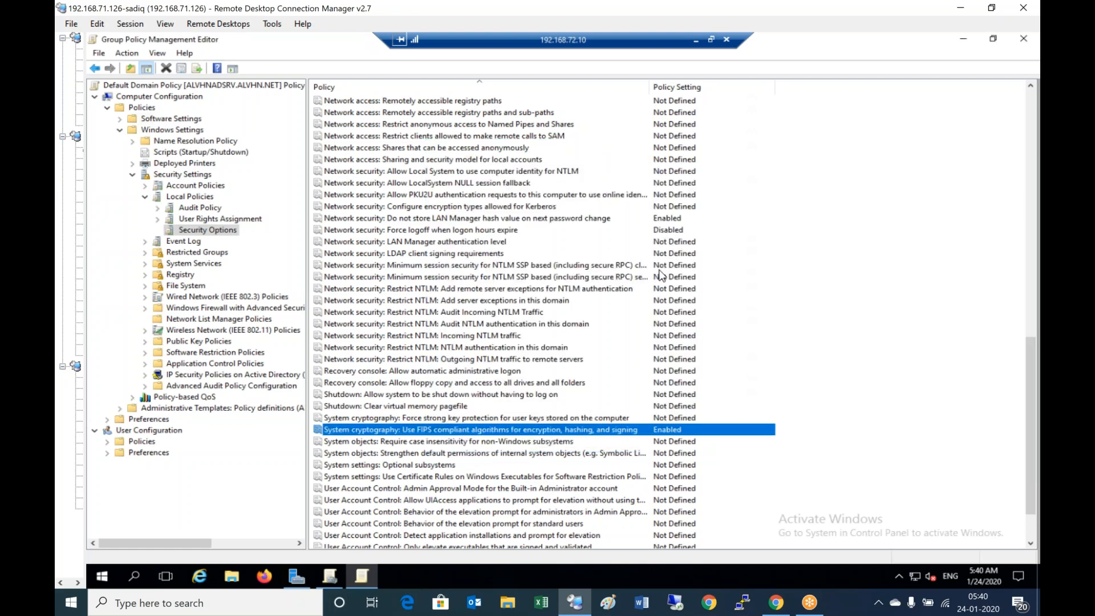
Close the policy editor, Group Policy Management and Server Manager, and minimize the 192.168.72.10 session to return to the notes.
{"action": "left_click", "coordinate": [1023, 39]}
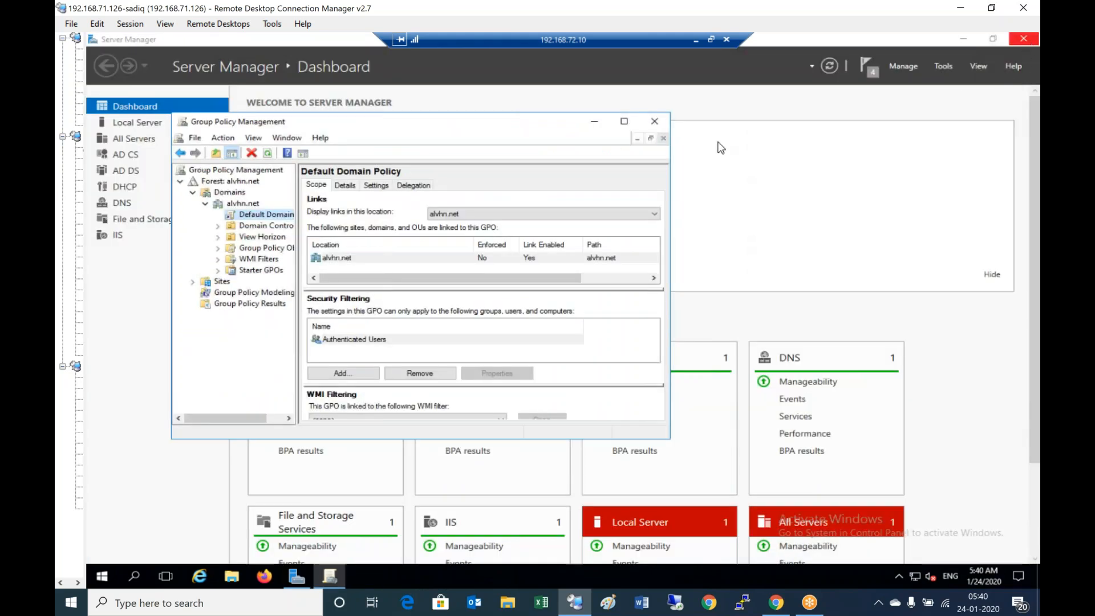
{"action": "left_click", "coordinate": [655, 121]}
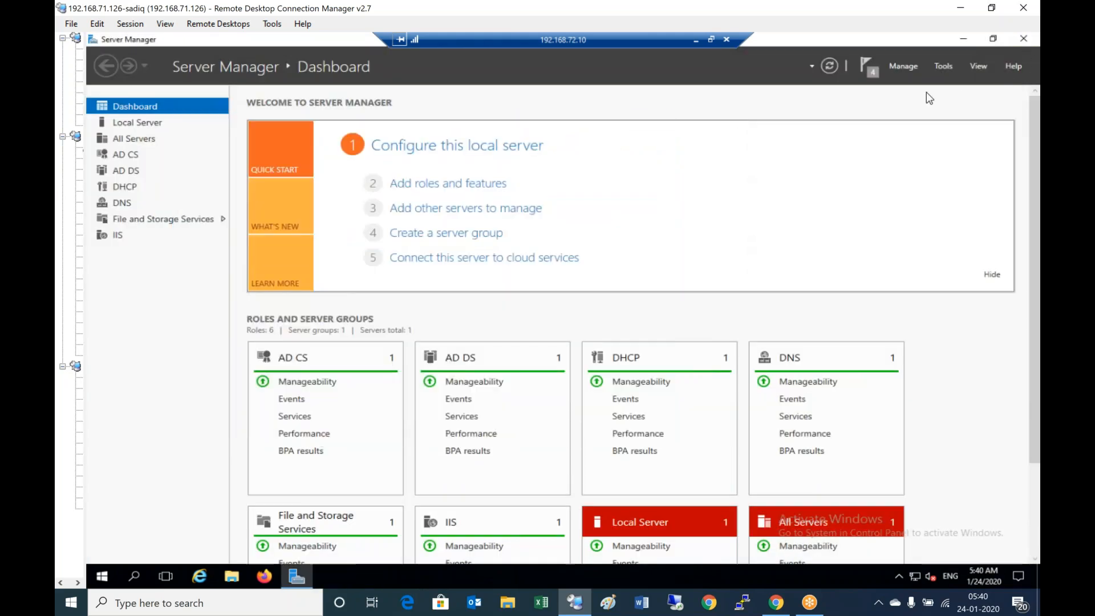
{"action": "left_click", "coordinate": [1023, 41]}
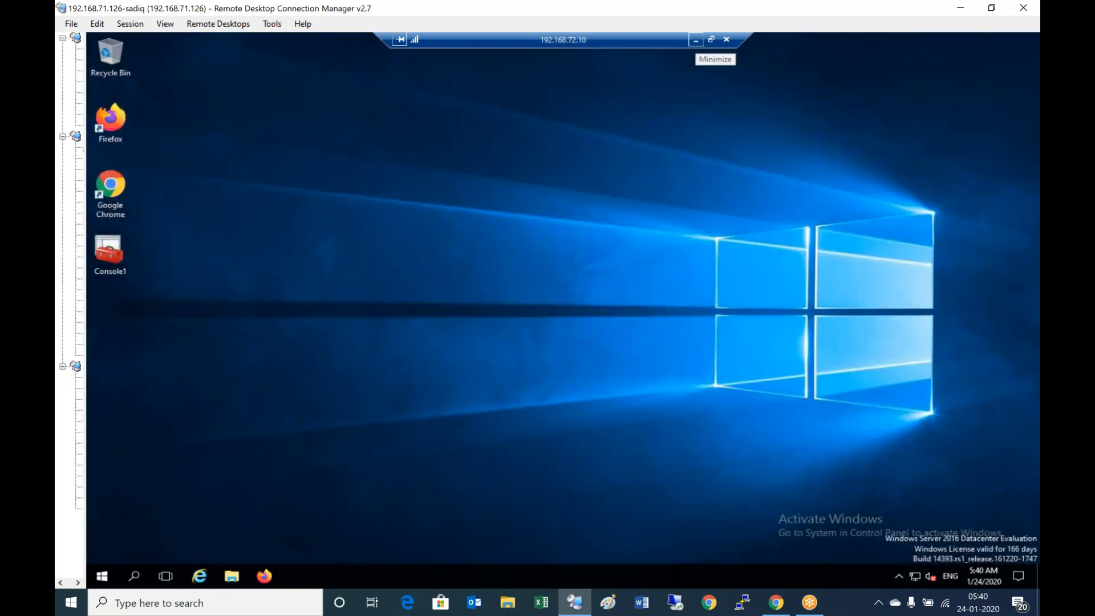
{"action": "left_click", "coordinate": [696, 40]}
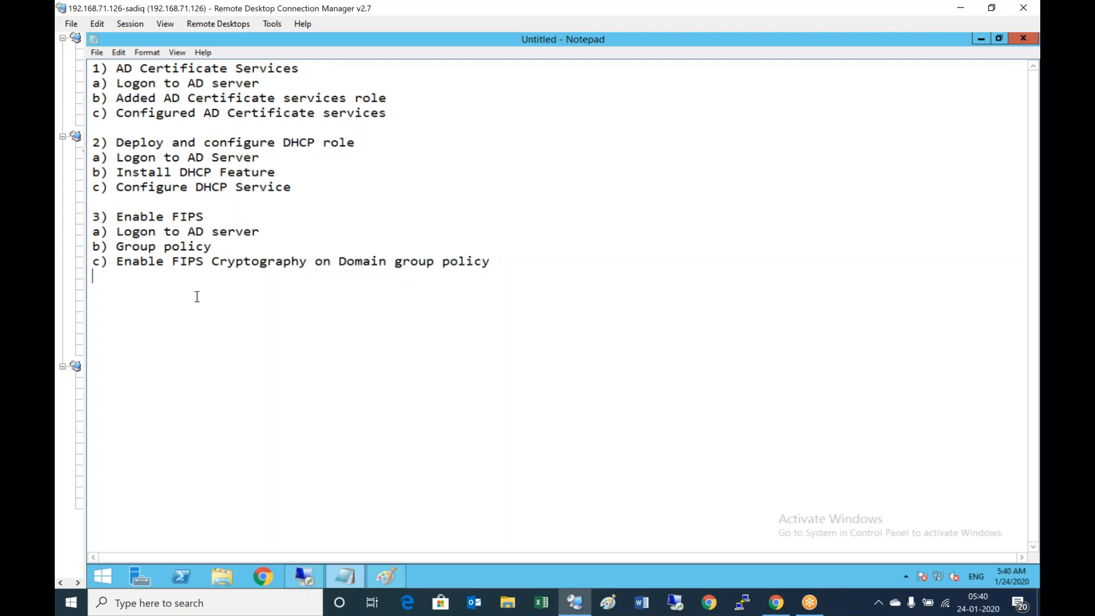
Save the notes in Documents as a text file named "AD Prerequisites".
{"action": "key", "text": "Return"}
{"action": "left_click", "coordinate": [97, 52]}
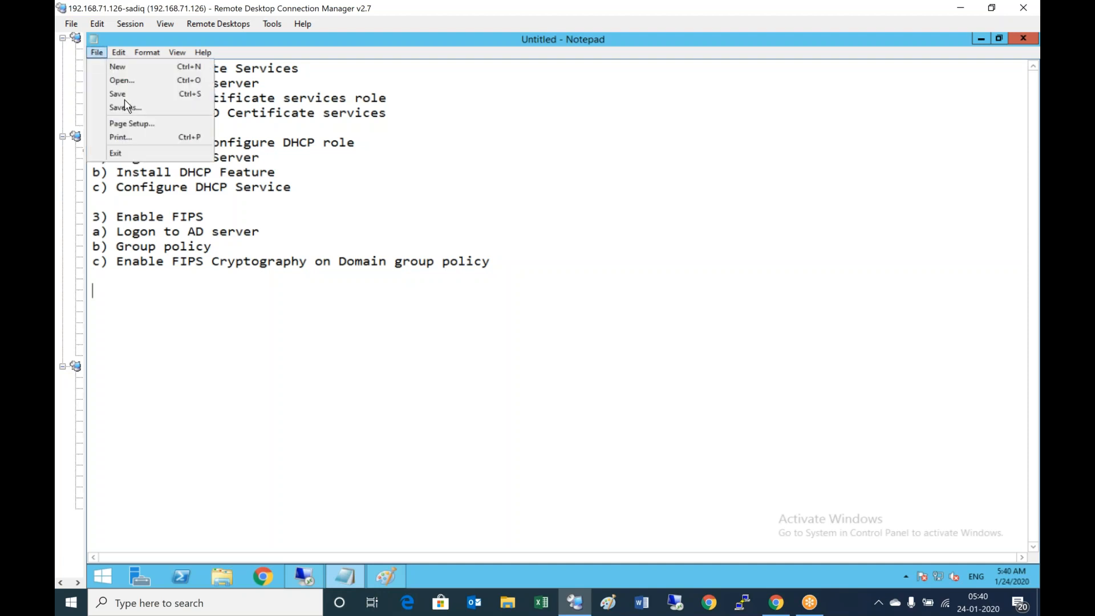
{"action": "left_click", "coordinate": [129, 106]}
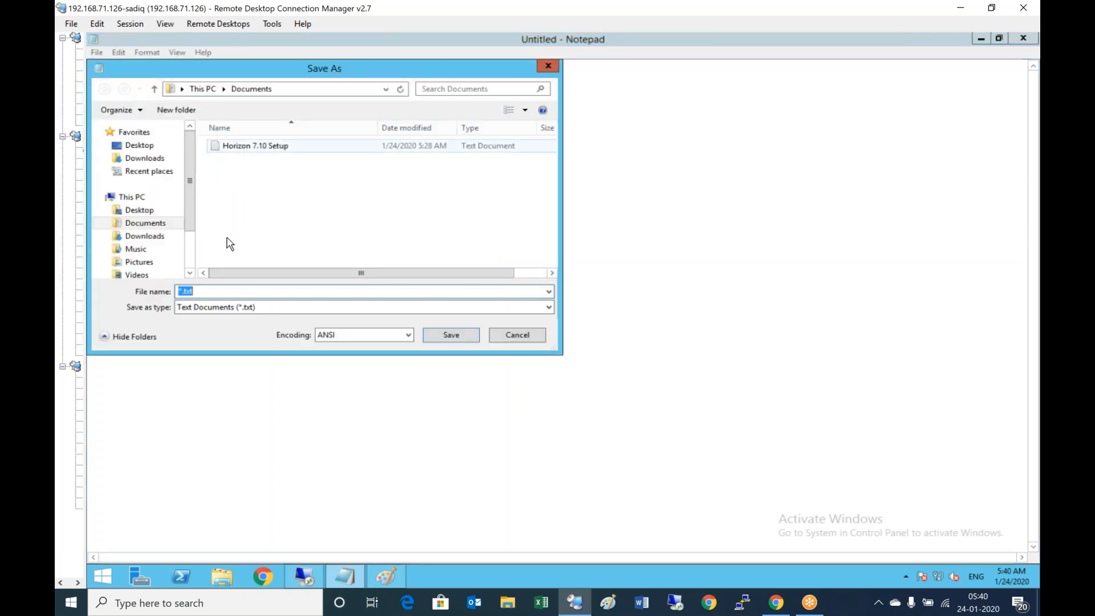
{"action": "type", "text": "AD "}
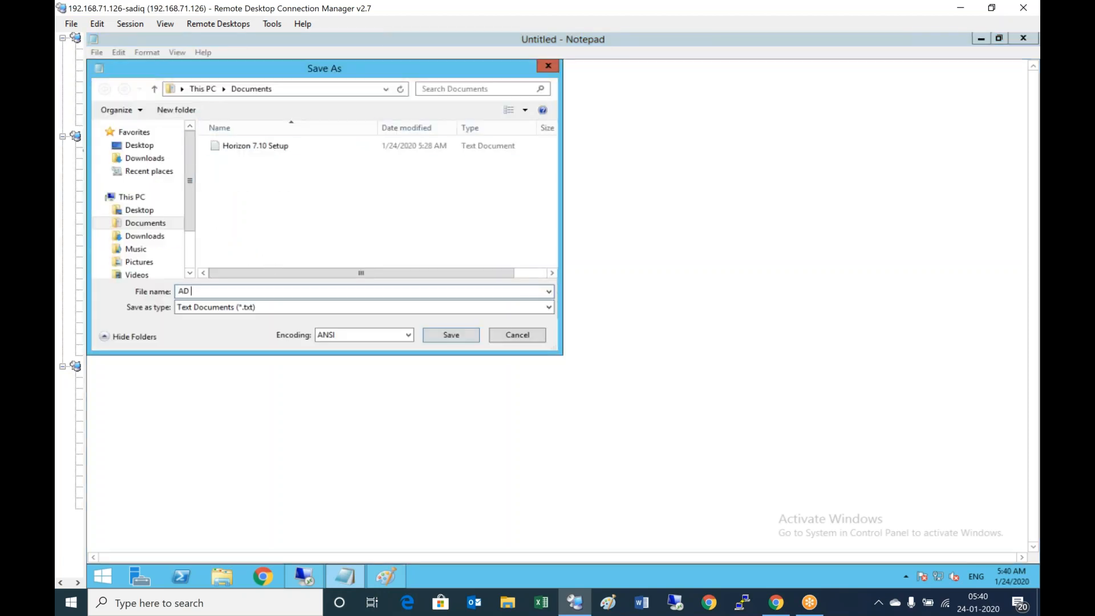
{"action": "type", "text": "Prerequisites"}
{"action": "key", "text": "Return"}
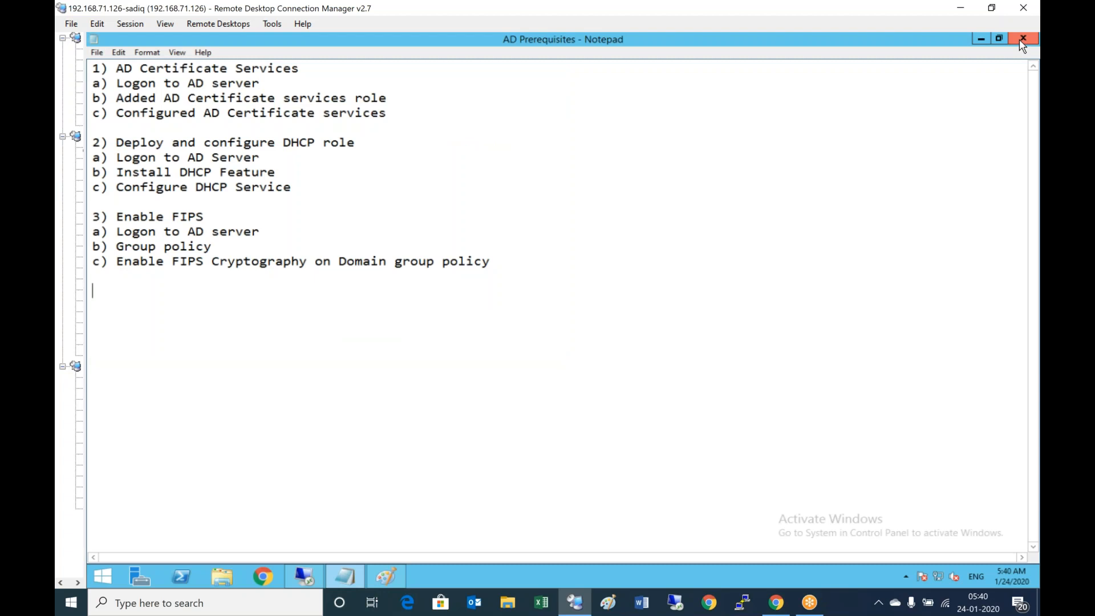
Start a new note with the heading "SQL Server".
{"action": "left_click", "coordinate": [97, 53]}
{"action": "left_click", "coordinate": [111, 69]}
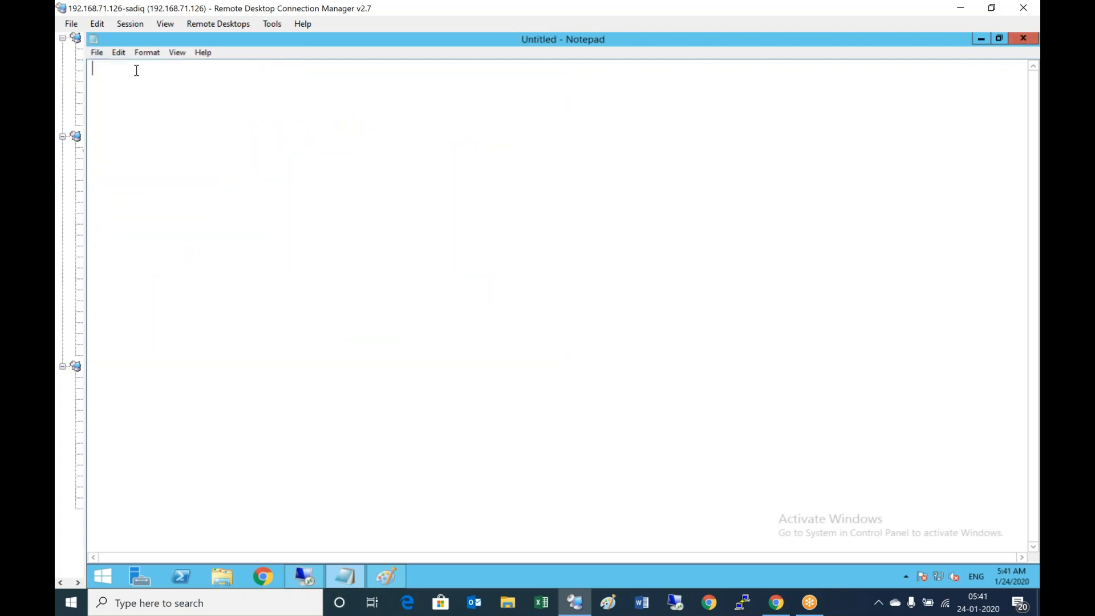
{"action": "type", "text": "QL"}
{"action": "key", "text": "BackSpace"}
{"action": "key", "text": "BackSpace"}
{"action": "type", "text": "SQL Server"}
{"action": "key", "text": "Return"}
Add the note item "1) Deploy SQL Server with Domain Credential" under the heading.
{"action": "type", "text": "a)"}
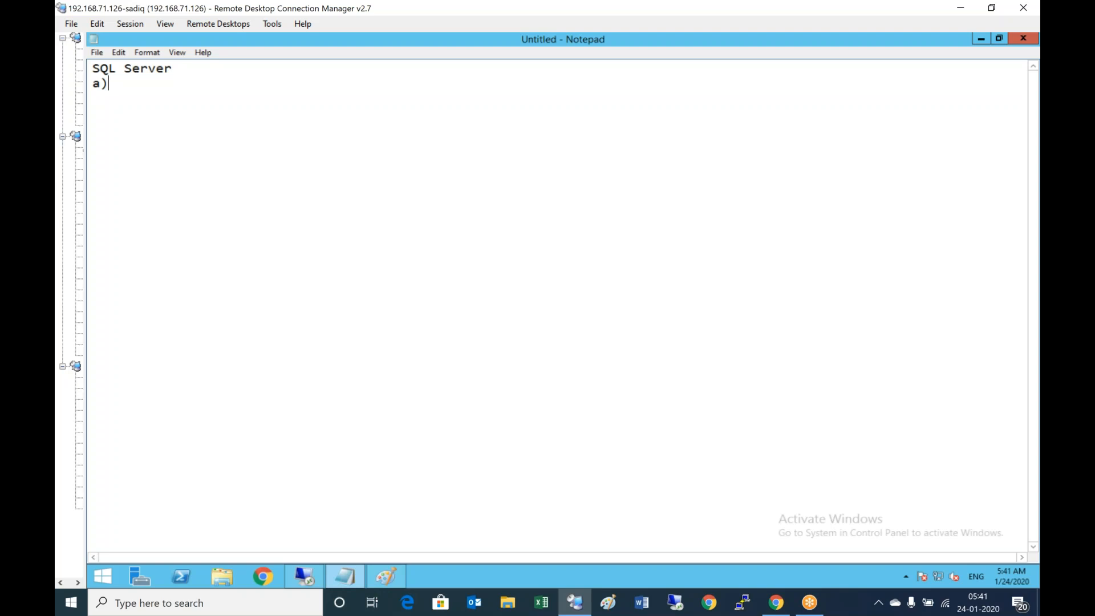
{"action": "key", "text": "BackSpace"}
{"action": "key", "text": "BackSpace"}
{"action": "type", "text": "1) Deploy SQL Server with Domain "}
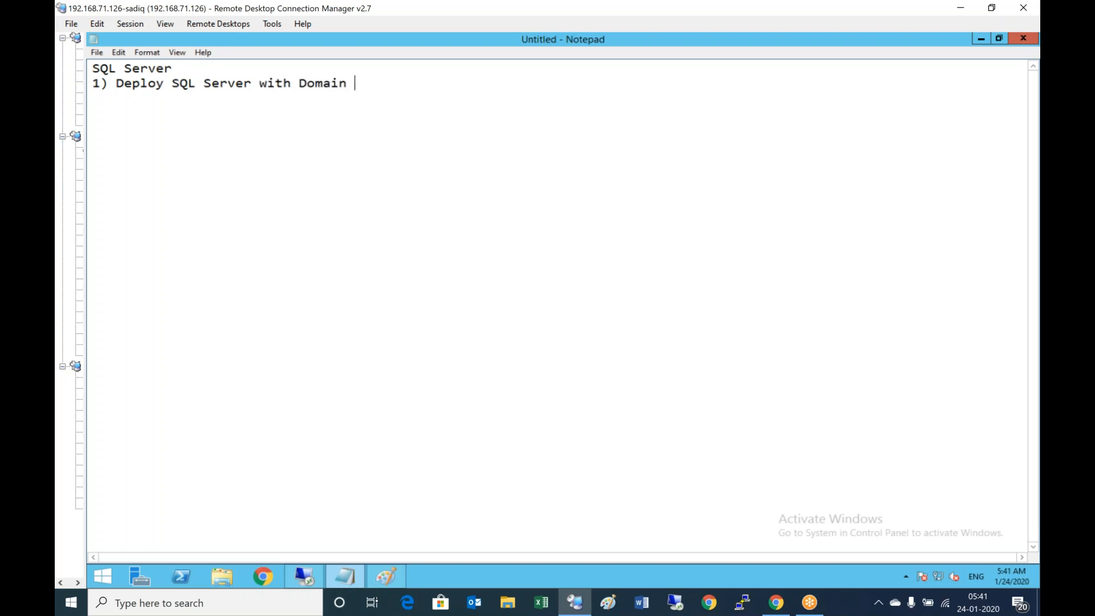
{"action": "type", "text": "Credential"}
{"action": "key", "text": "Return"}
Add the note item "2) Make sure Mixed mode authentiation is enabled".
{"action": "type", "text": "2) "}
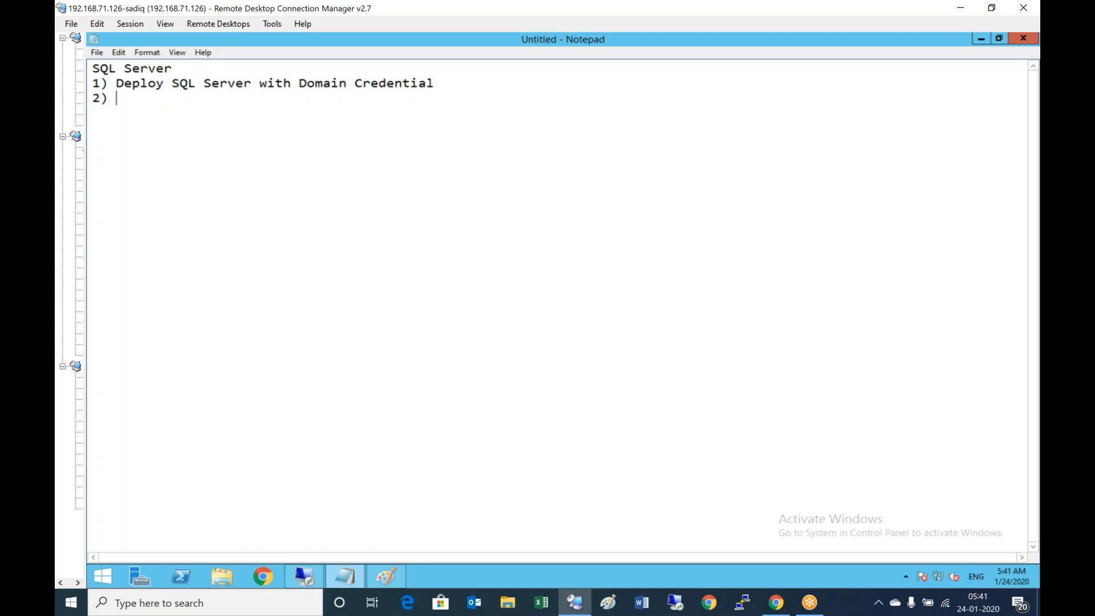
{"action": "type", "text": "Maker sur"}
{"action": "key", "text": "BackSpace"}
{"action": "key", "text": "BackSpace"}
{"action": "key", "text": "BackSpace"}
{"action": "key", "text": "BackSpace"}
{"action": "key", "text": "BackSpace"}
{"action": "type", "text": "sure Mixed "}
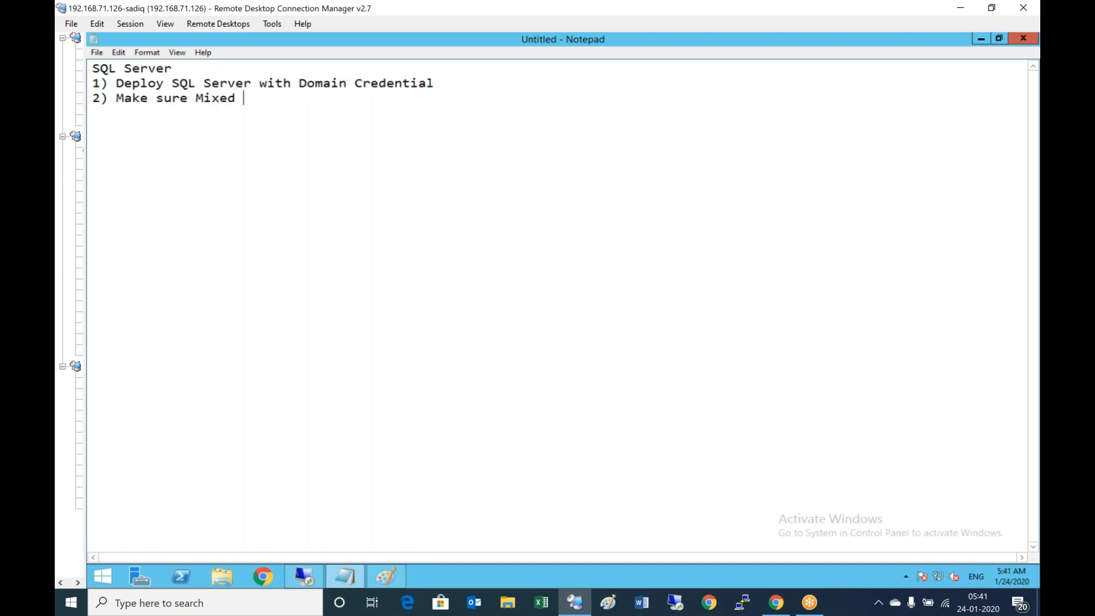
{"action": "type", "text": "mode authenti"}
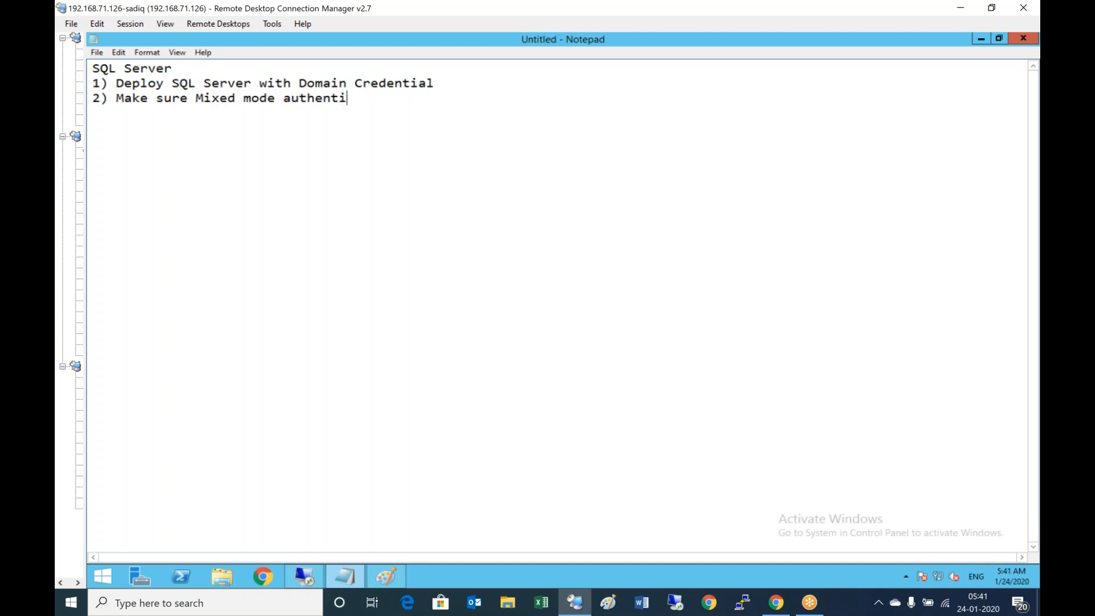
{"action": "type", "text": "cation is enal"}
{"action": "key", "text": "BackSpace"}
{"action": "type", "text": "bled"}
{"action": "key", "text": "Return"}
Add the note item "3) Make sure alvhn\administrator has DB Admin permissions".
{"action": "type", "text": "3) "}
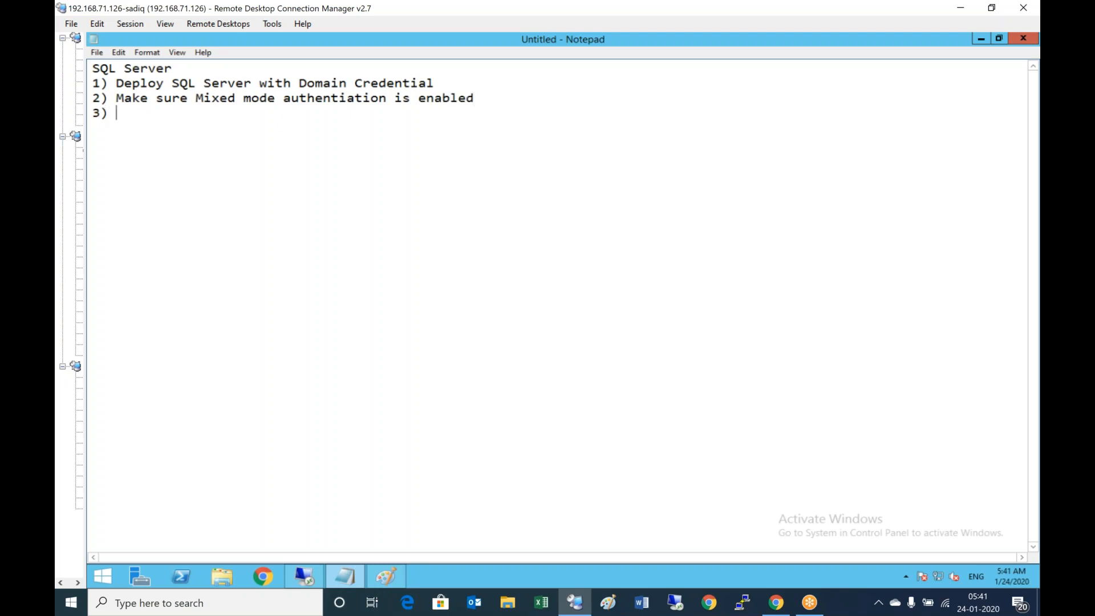
{"action": "type", "text": "Make sure alvh"}
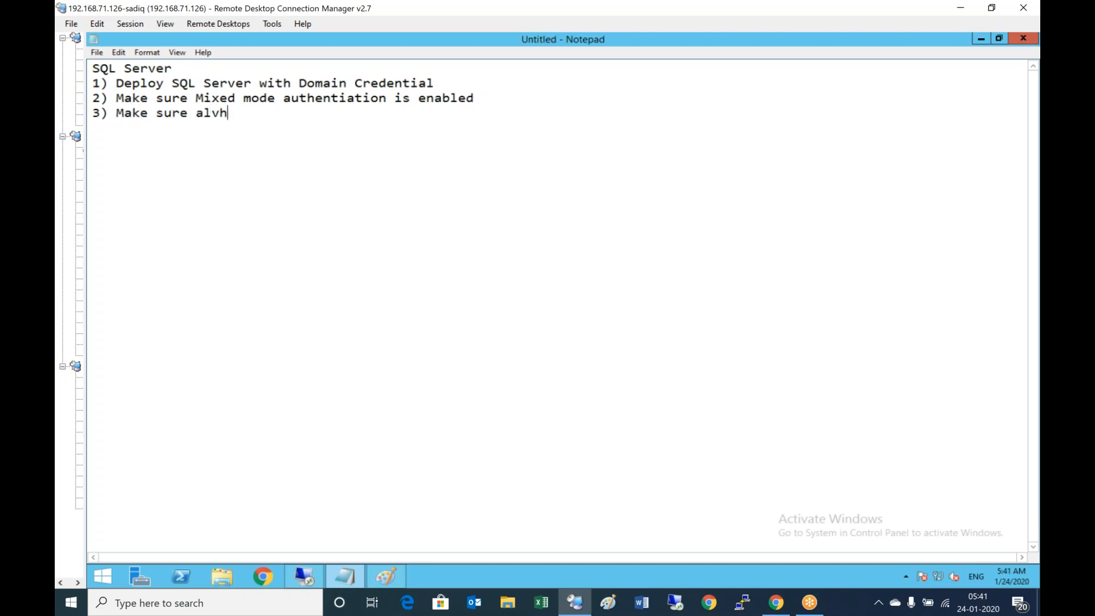
{"action": "type", "text": "n\\administrator"}
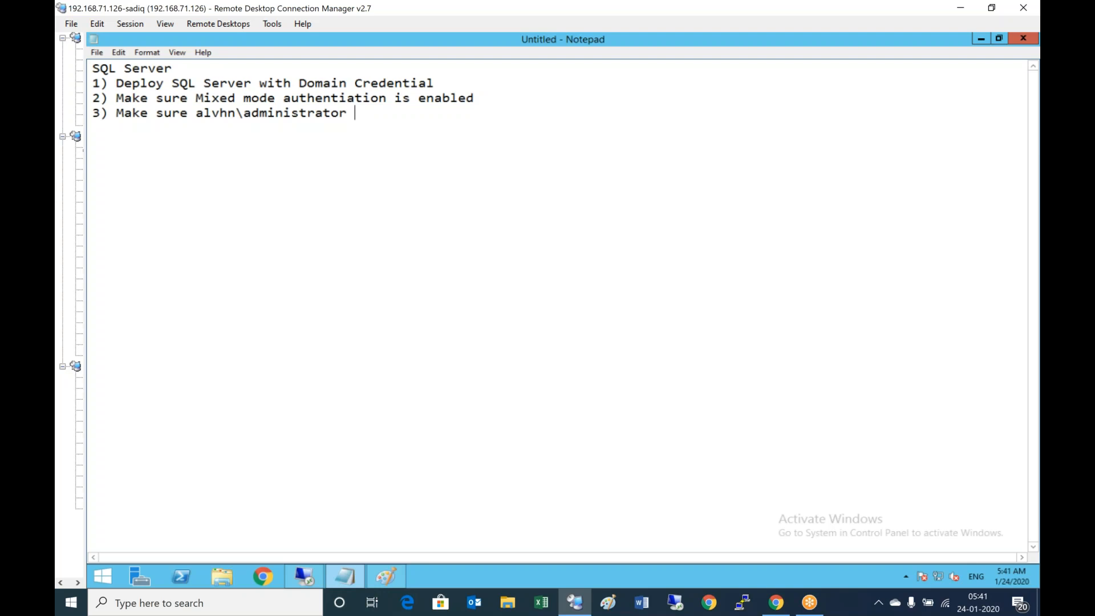
{"action": "type", "text": "has DB Admin p"}
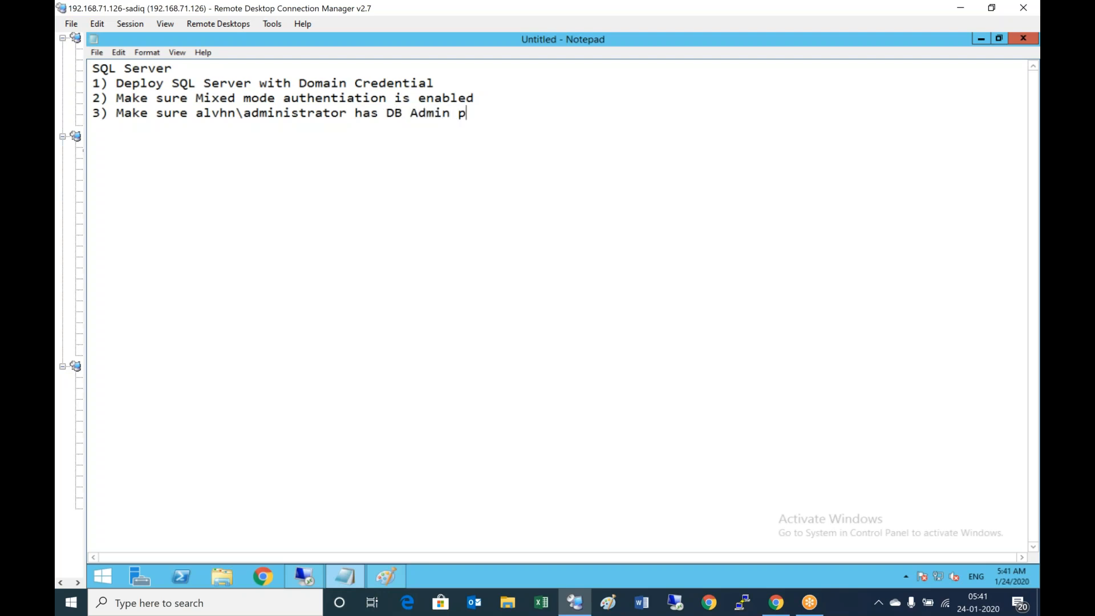
{"action": "type", "text": "ermissions"}
{"action": "key", "text": "Return"}
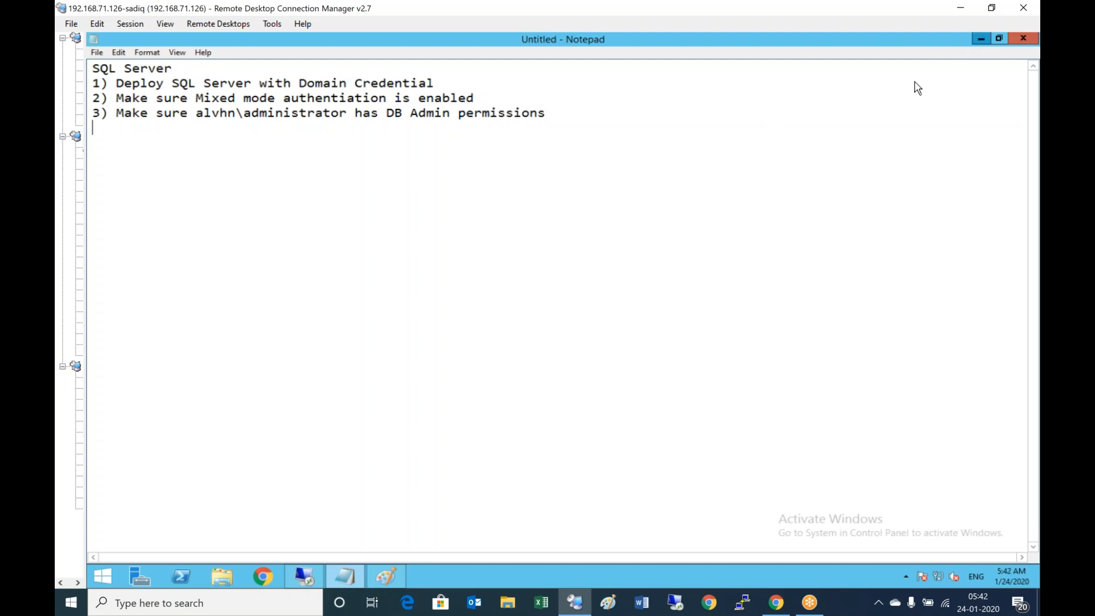
Minimize the notes, open the Server03 remote session and dismiss the Shutdown Event Tracker.
{"action": "left_click", "coordinate": [981, 38]}
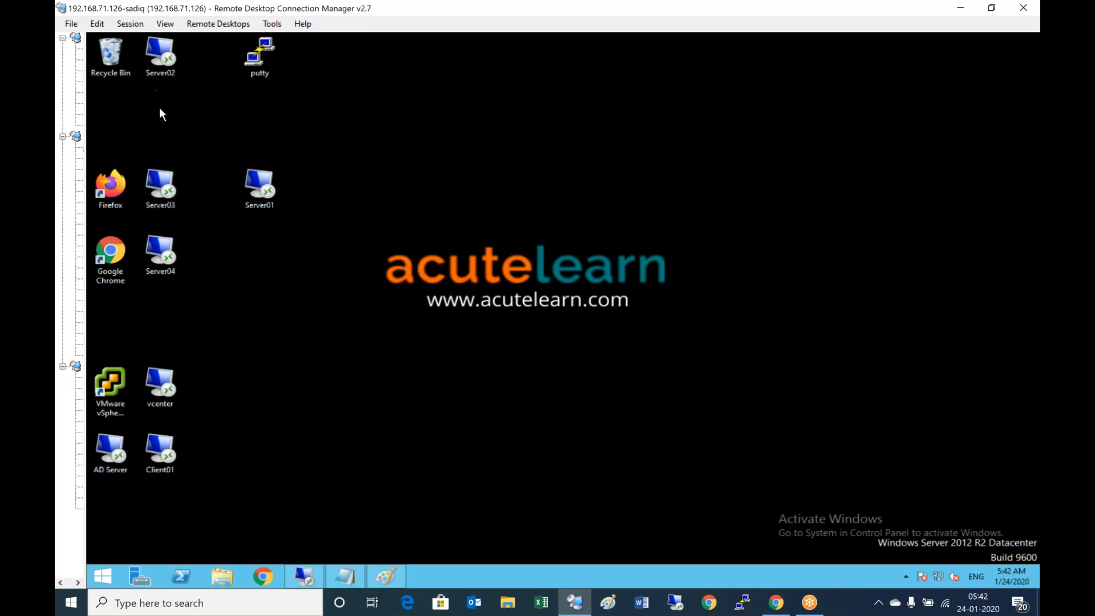
{"action": "left_click", "coordinate": [164, 193]}
{"action": "double_click", "coordinate": [165, 193]}
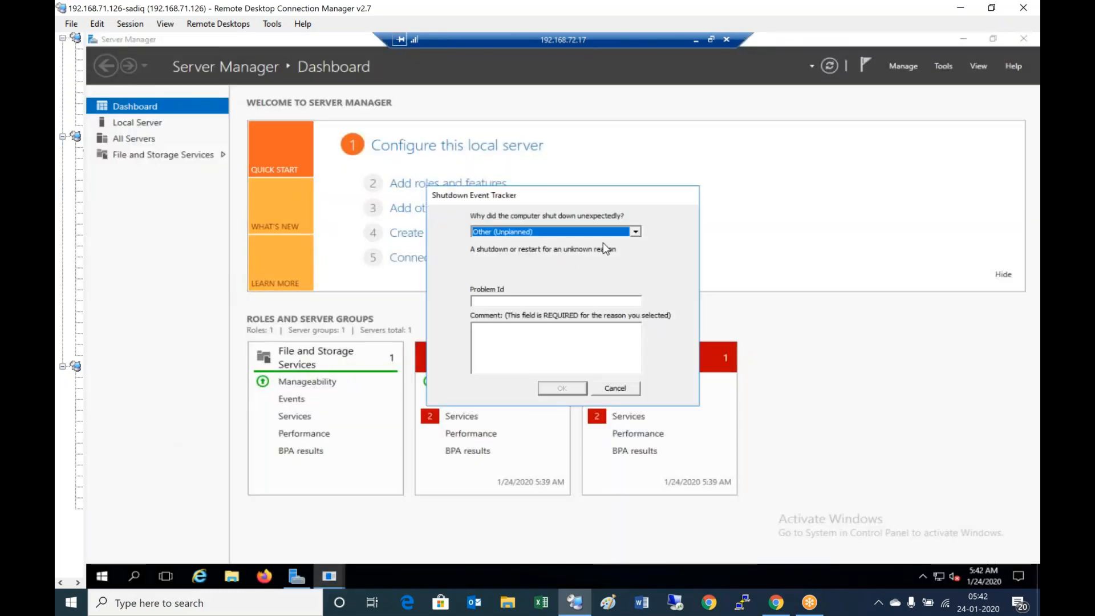
{"action": "left_click", "coordinate": [615, 387]}
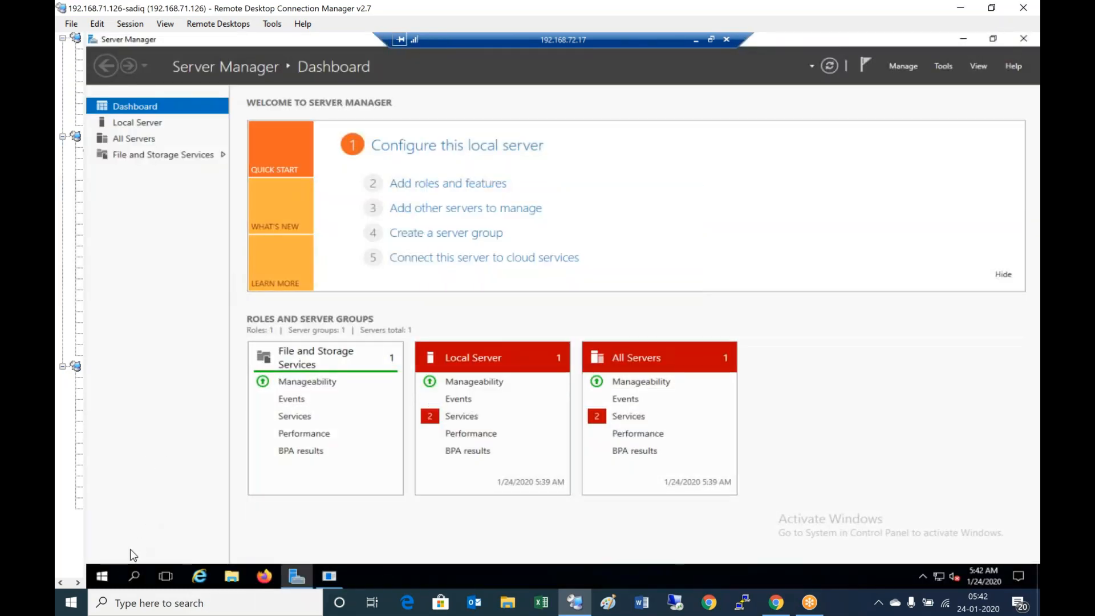
{"action": "left_click", "coordinate": [104, 583]}
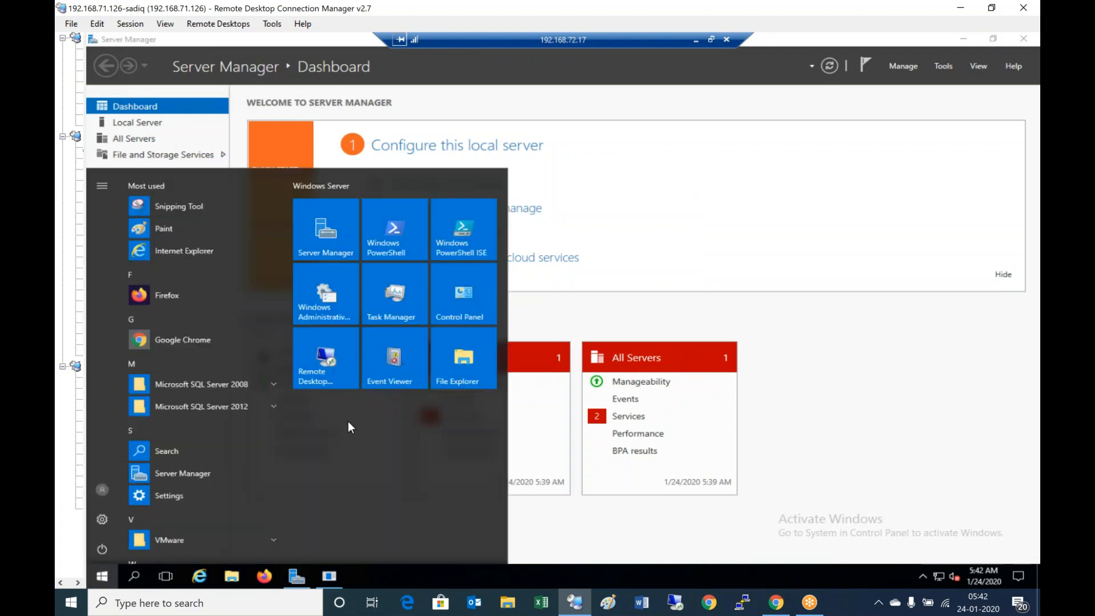
{"action": "type", "text": "sq"}
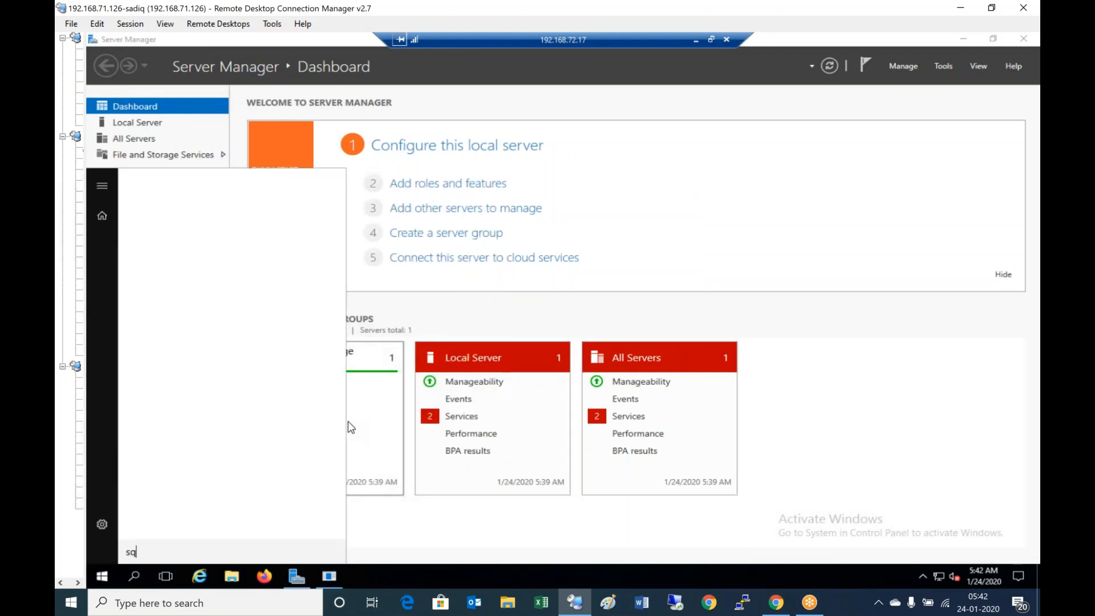
{"action": "type", "text": "l"}
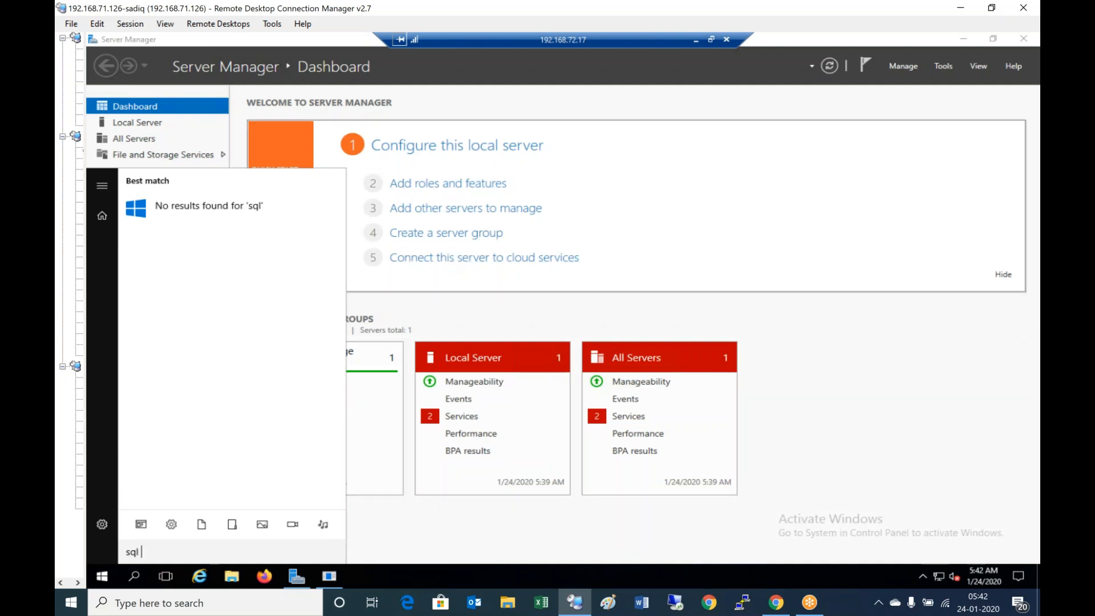
Launch SQL Server Management Studio from the Microsoft SQL Server 2012 programs.
{"action": "left_click", "coordinate": [97, 576]}
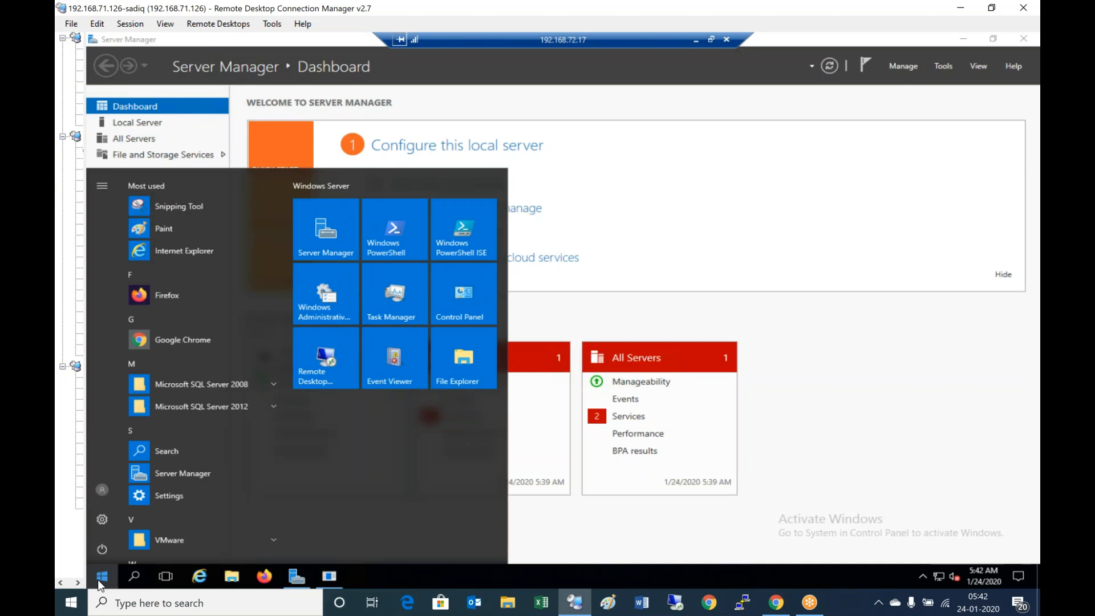
{"action": "left_click", "coordinate": [273, 406]}
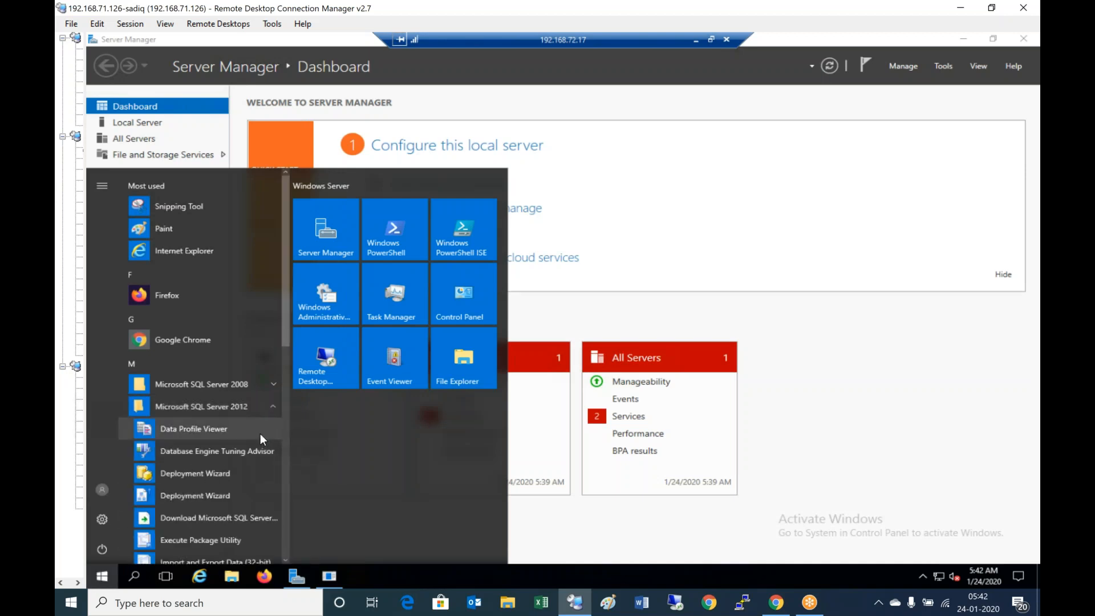
{"action": "scroll", "coordinate": [266, 480], "scroll_direction": "down", "scroll_amount": 4}
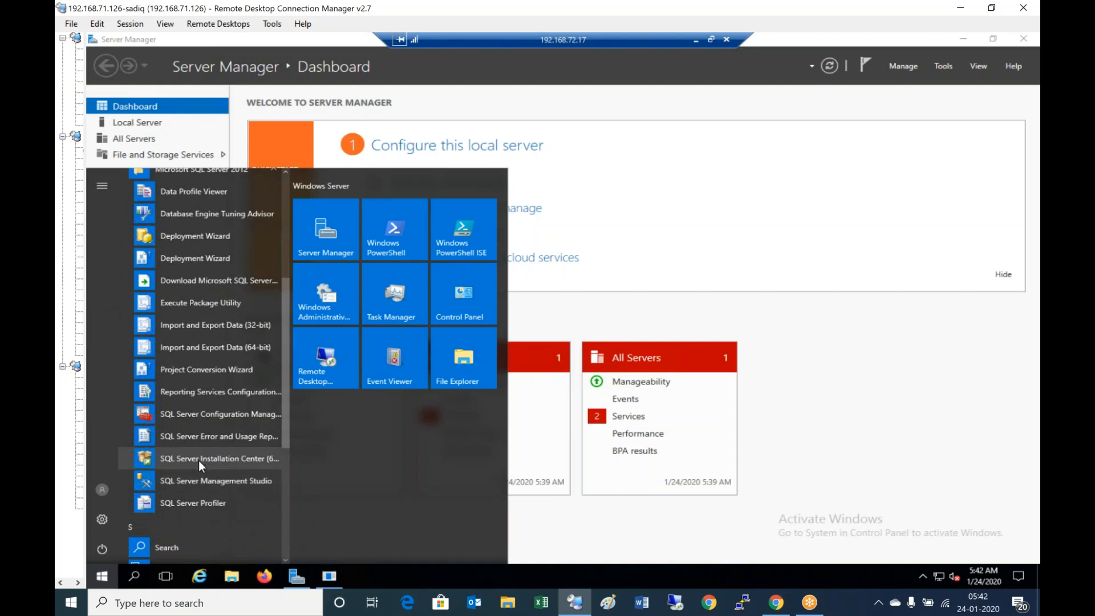
{"action": "left_click", "coordinate": [194, 482]}
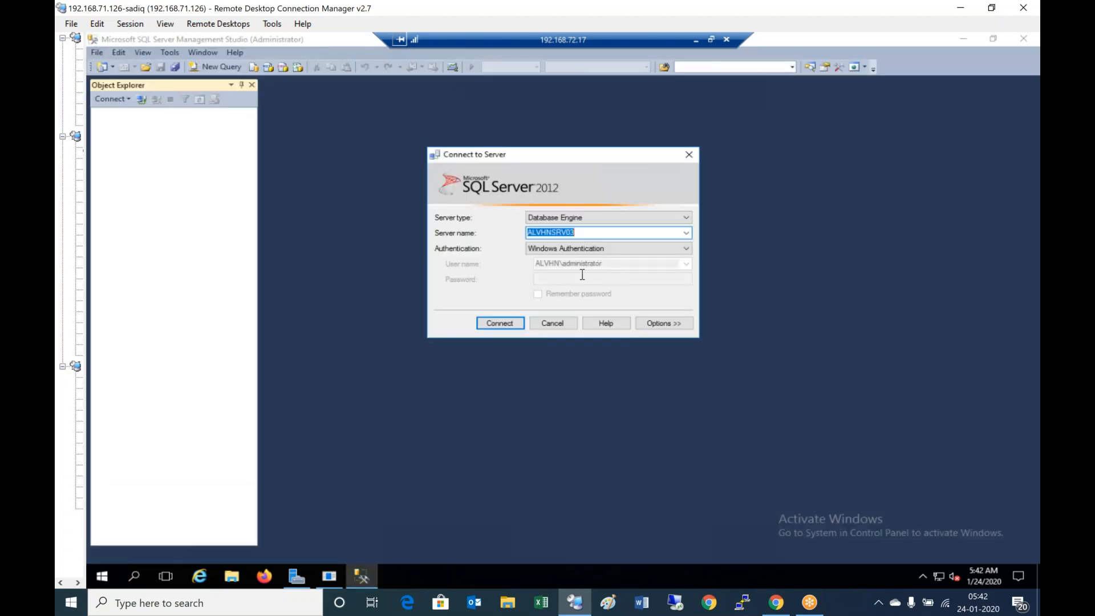
Connect to the ALVHNSRV03 database engine with Windows Authentication and check the server authentication mode in its security properties.
{"action": "left_click", "coordinate": [488, 323]}
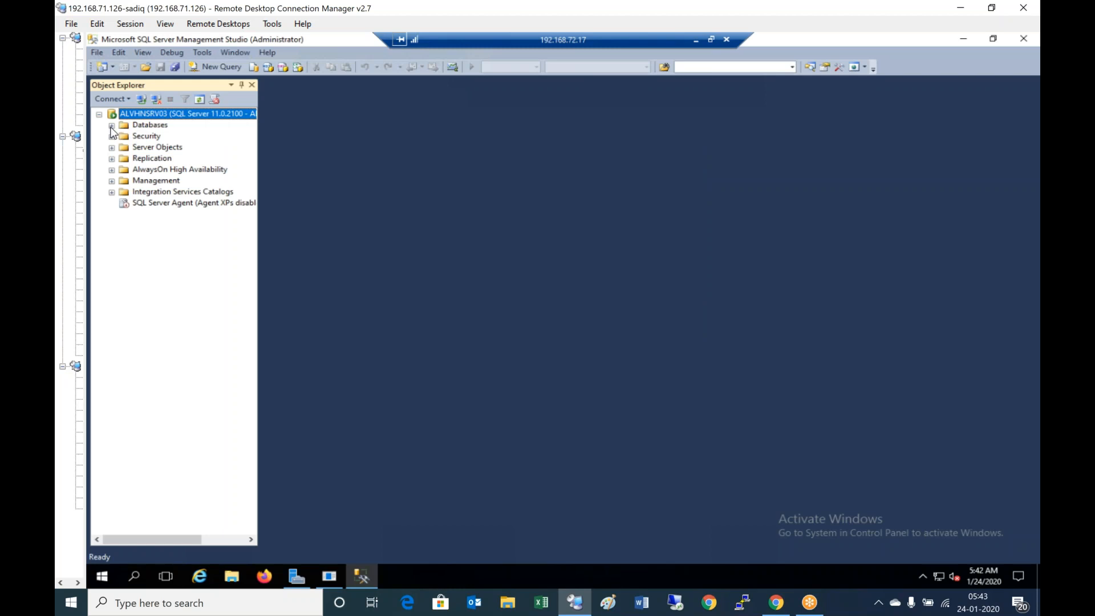
{"action": "right_click", "coordinate": [163, 120]}
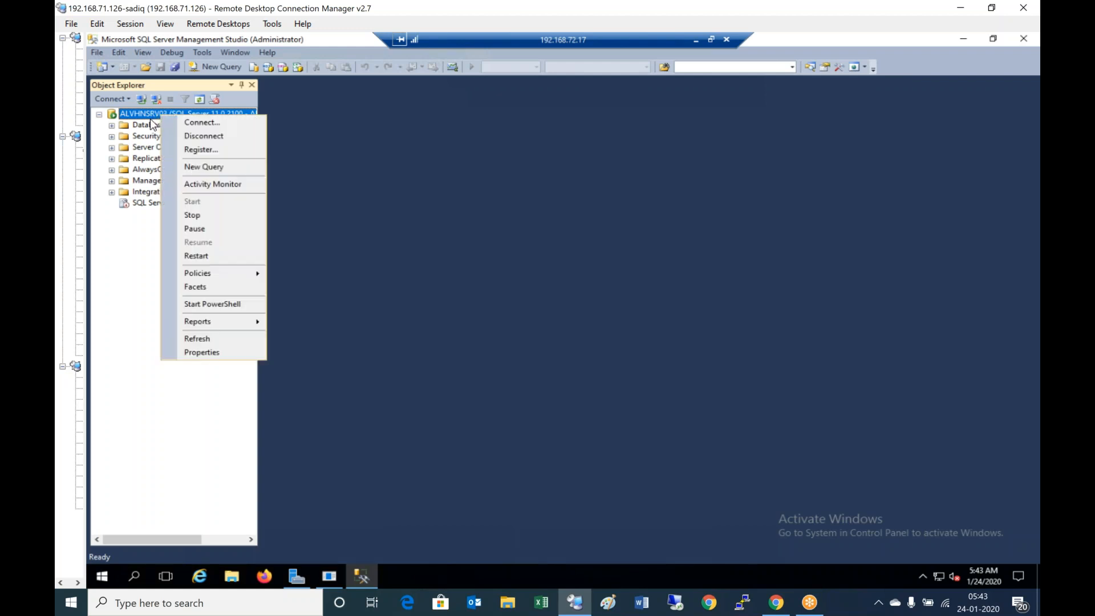
{"action": "left_click", "coordinate": [211, 353]}
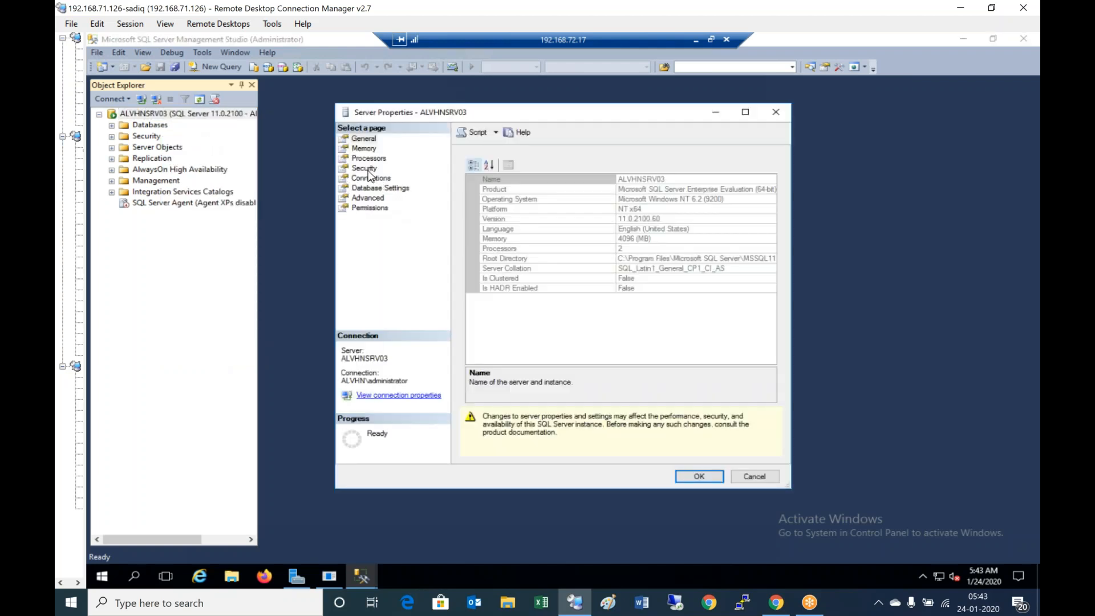
{"action": "left_click", "coordinate": [365, 169]}
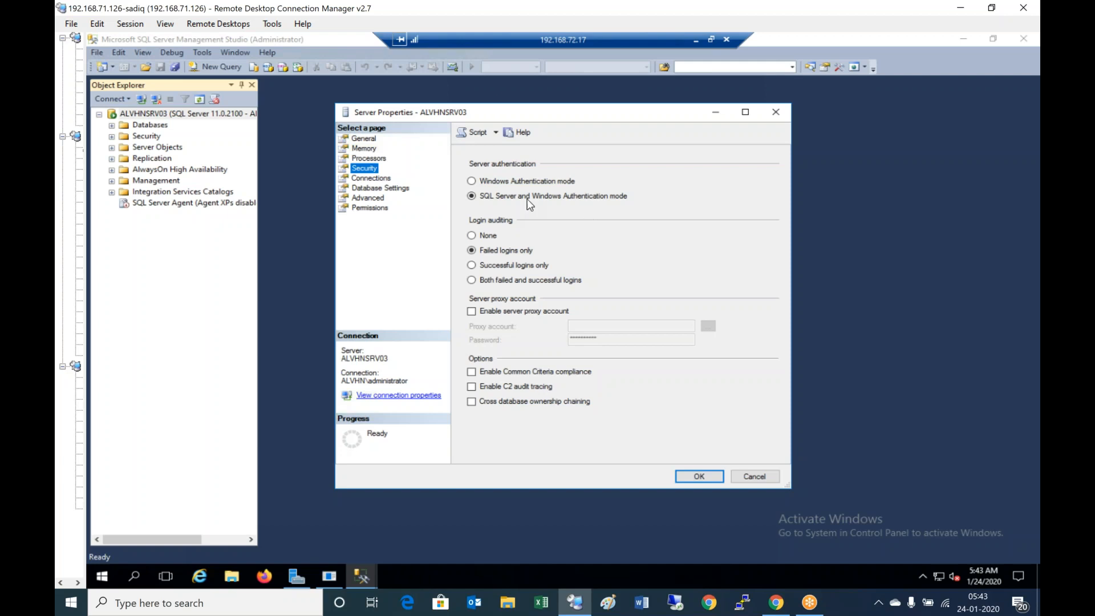
{"action": "left_click", "coordinate": [753, 476]}
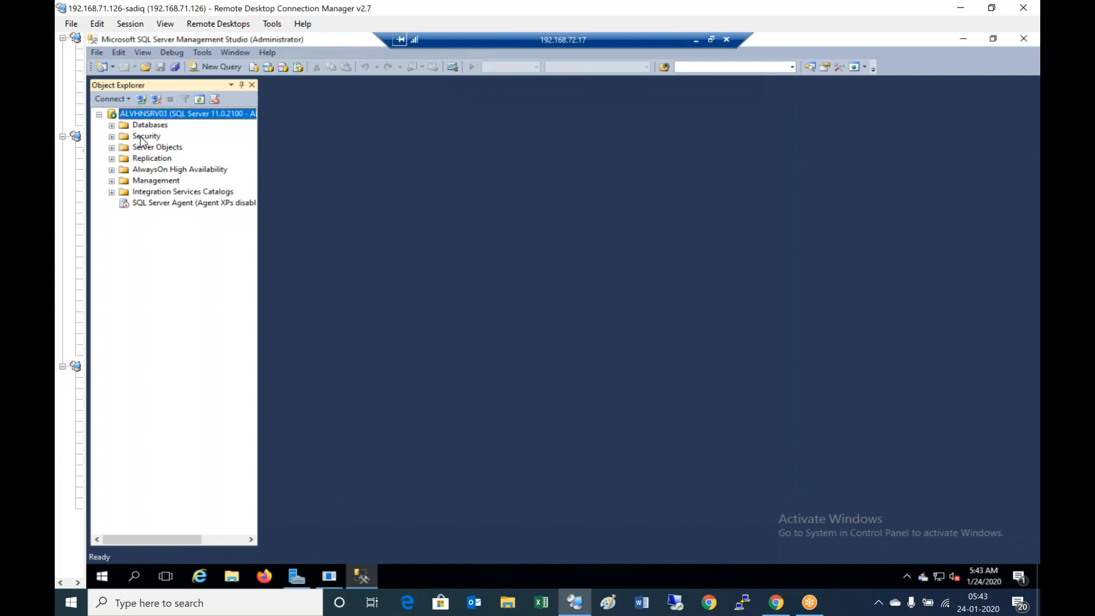
Check the server roles assigned to the ALVHN\administrator login and close its properties without changes.
{"action": "left_click", "coordinate": [144, 138]}
{"action": "double_click", "coordinate": [142, 140]}
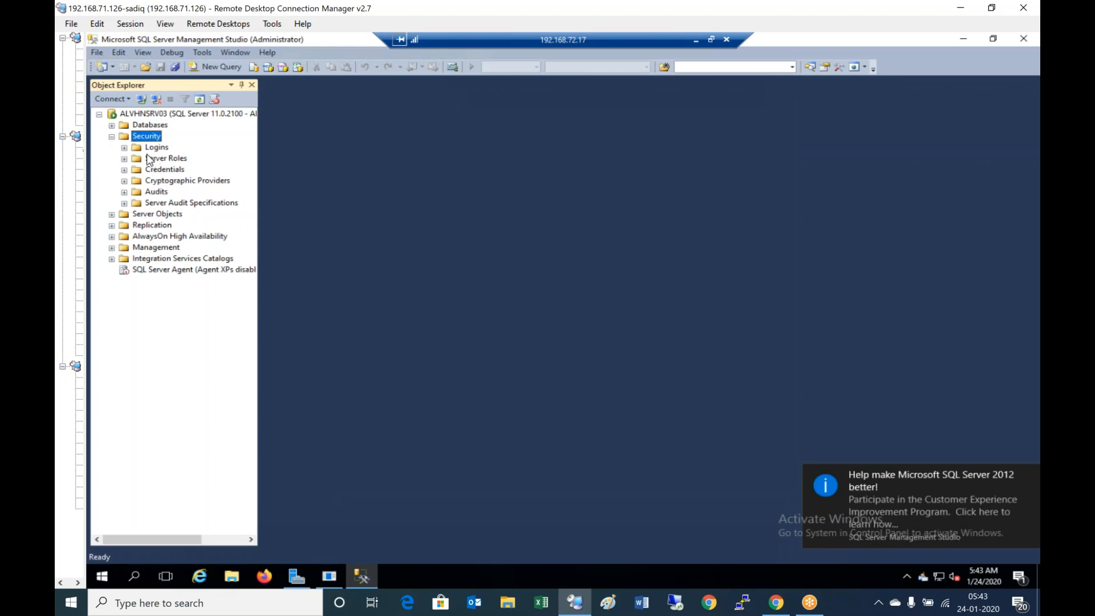
{"action": "double_click", "coordinate": [157, 148]}
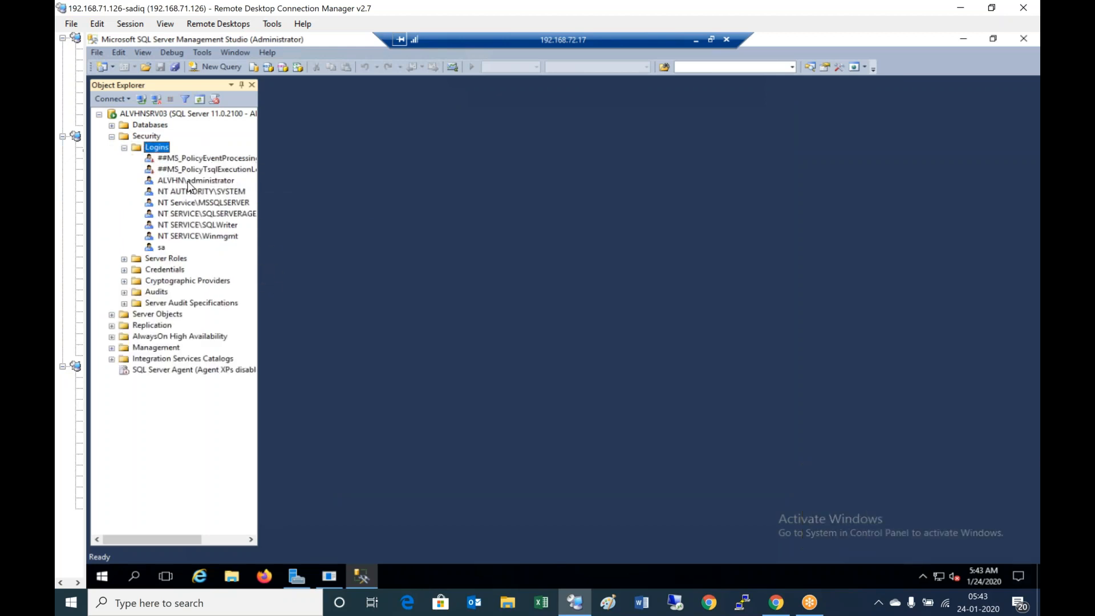
{"action": "left_click", "coordinate": [193, 183]}
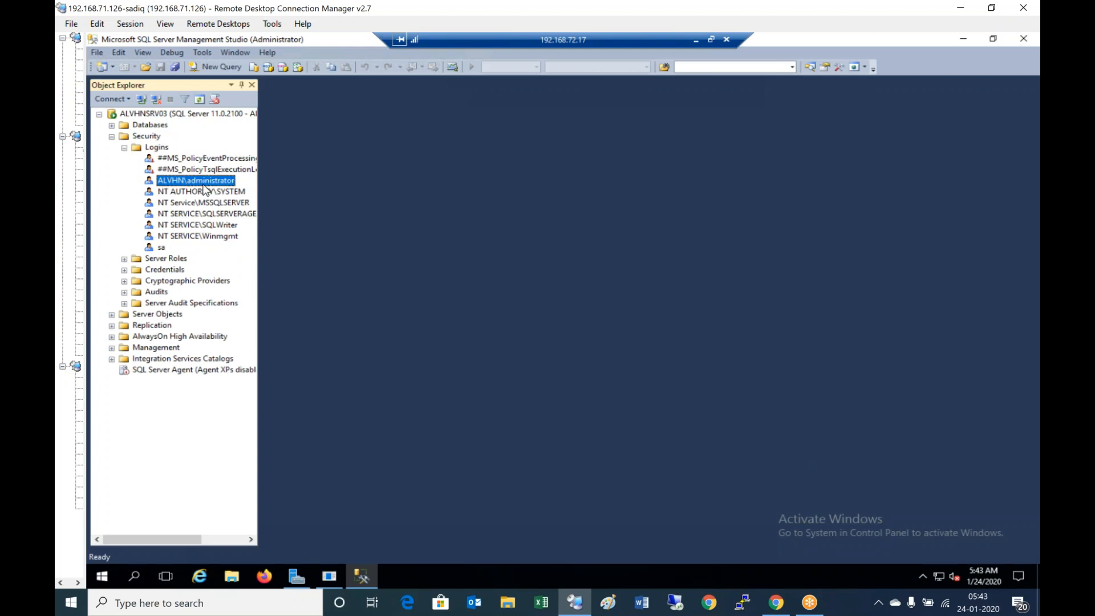
{"action": "double_click", "coordinate": [203, 182]}
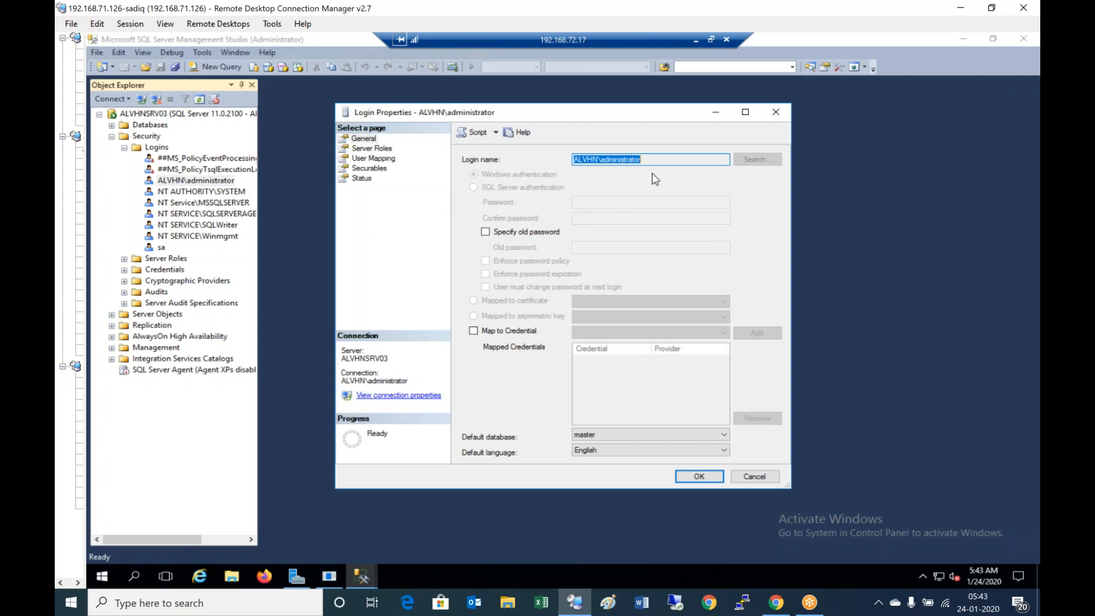
{"action": "left_click", "coordinate": [381, 148]}
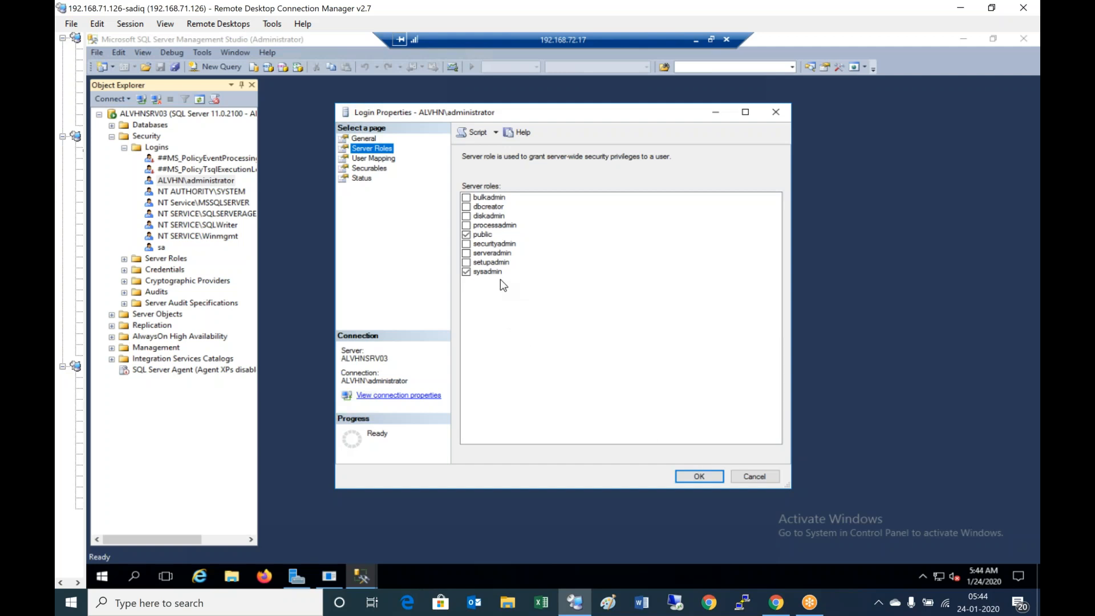
{"action": "left_click", "coordinate": [755, 477]}
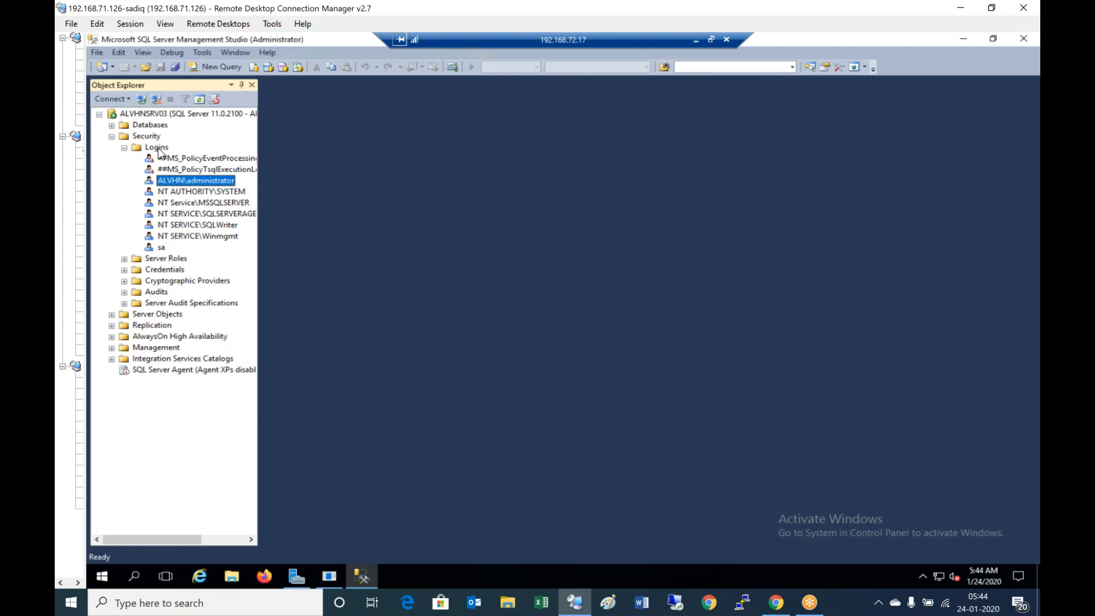
Create a new database named vhevents on ALVHNSRV03 with the default settings.
{"action": "left_click", "coordinate": [112, 135]}
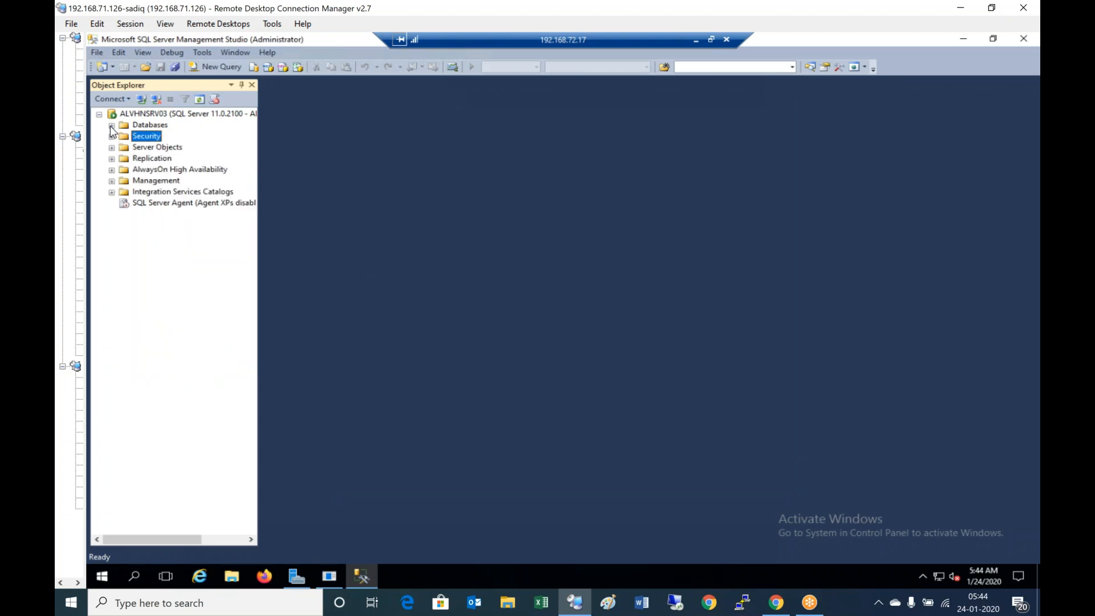
{"action": "left_click", "coordinate": [112, 125]}
{"action": "left_click", "coordinate": [157, 127]}
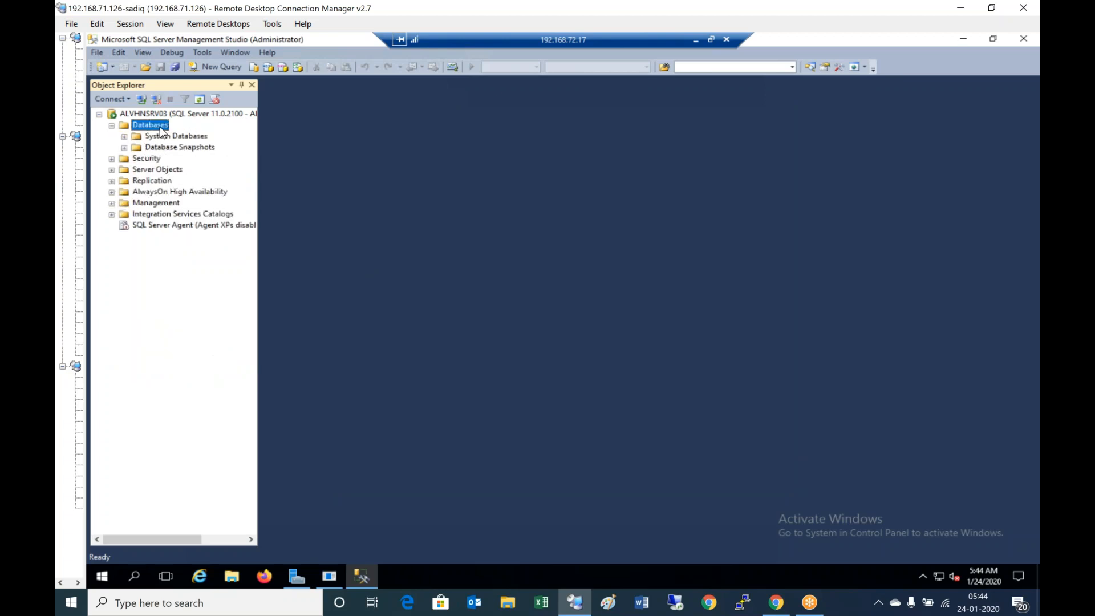
{"action": "right_click", "coordinate": [158, 126]}
{"action": "left_click", "coordinate": [248, 141]}
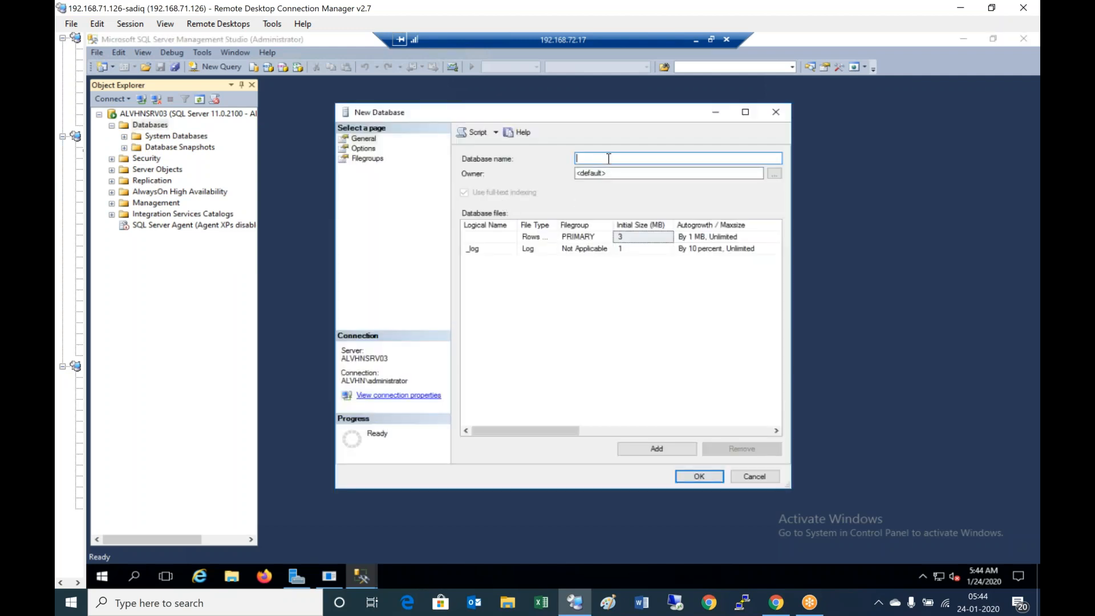
{"action": "type", "text": "vhevents"}
{"action": "left_click", "coordinate": [698, 475]}
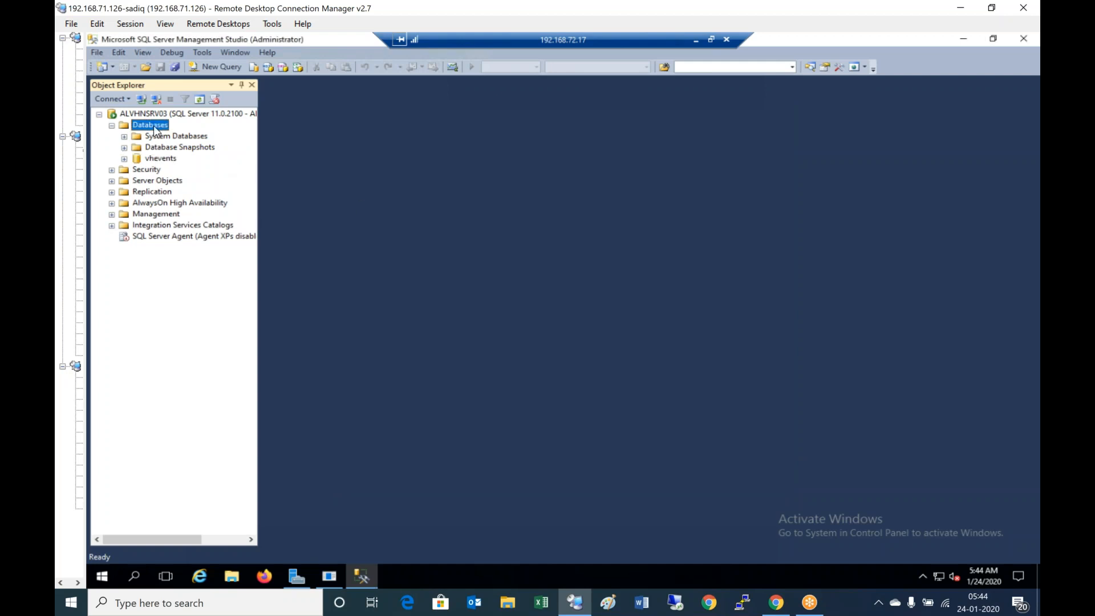
Create a second database named vhcomposer with the default settings.
{"action": "right_click", "coordinate": [153, 125]}
{"action": "left_click", "coordinate": [188, 133]}
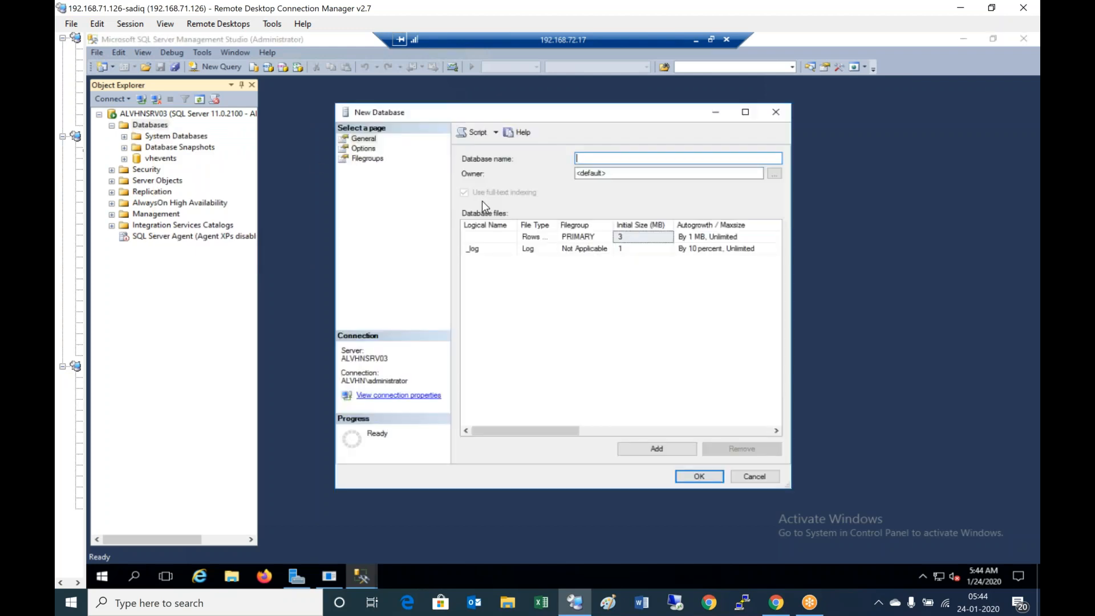
{"action": "type", "text": "vhcomposer"}
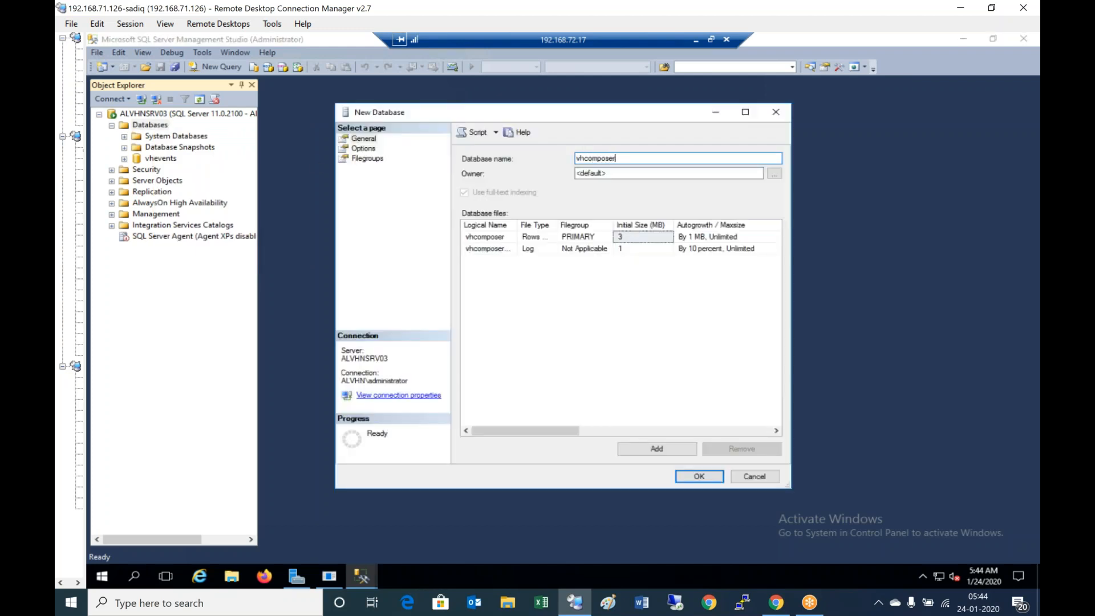
{"action": "left_click", "coordinate": [697, 477]}
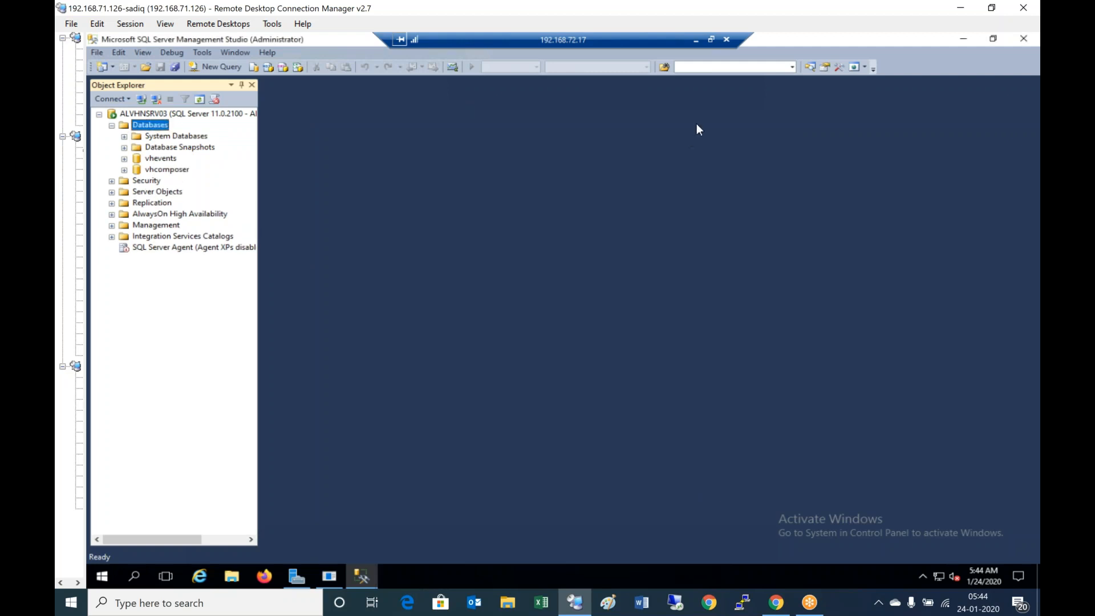
Minimize the Server03 remote session, switch to the Notepad notes and add the item "4) Open SQL MGMT Studio".
{"action": "left_click", "coordinate": [695, 39]}
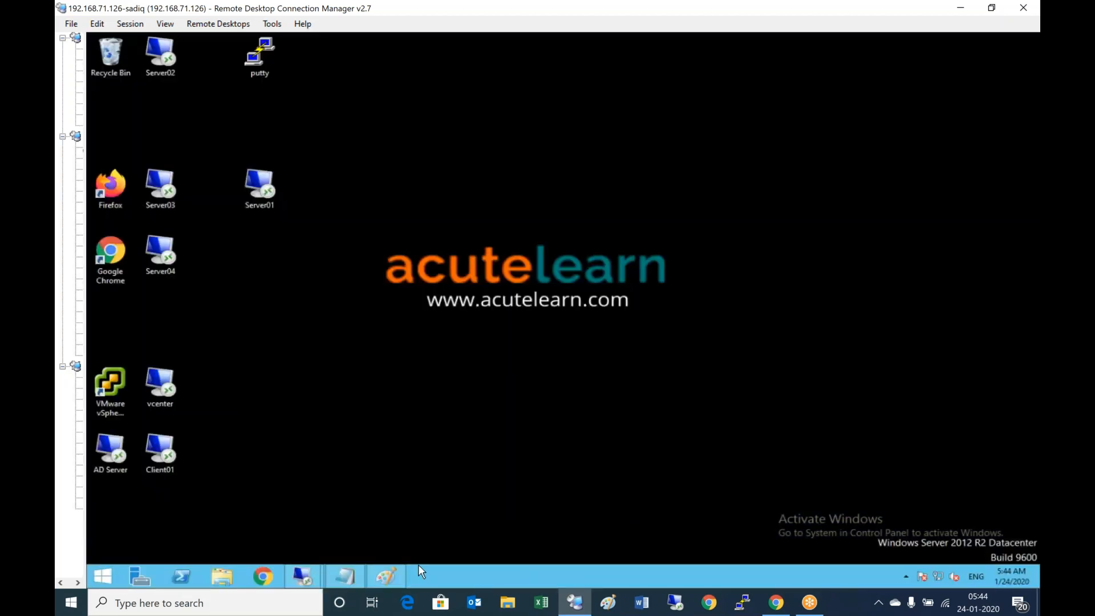
{"action": "left_click", "coordinate": [345, 576]}
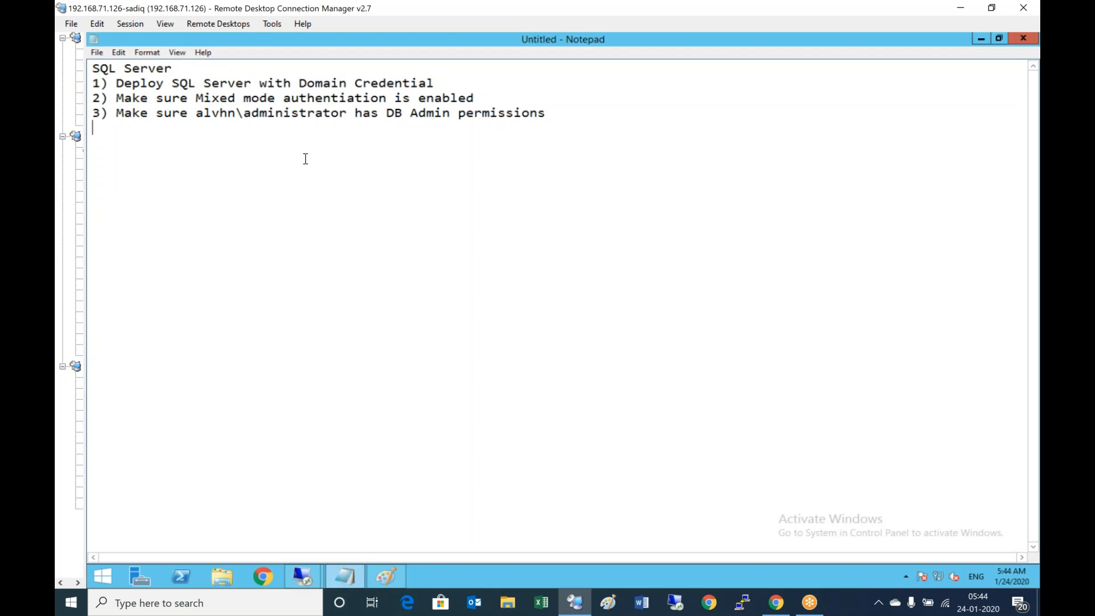
{"action": "type", "text": "4) Open SQL "}
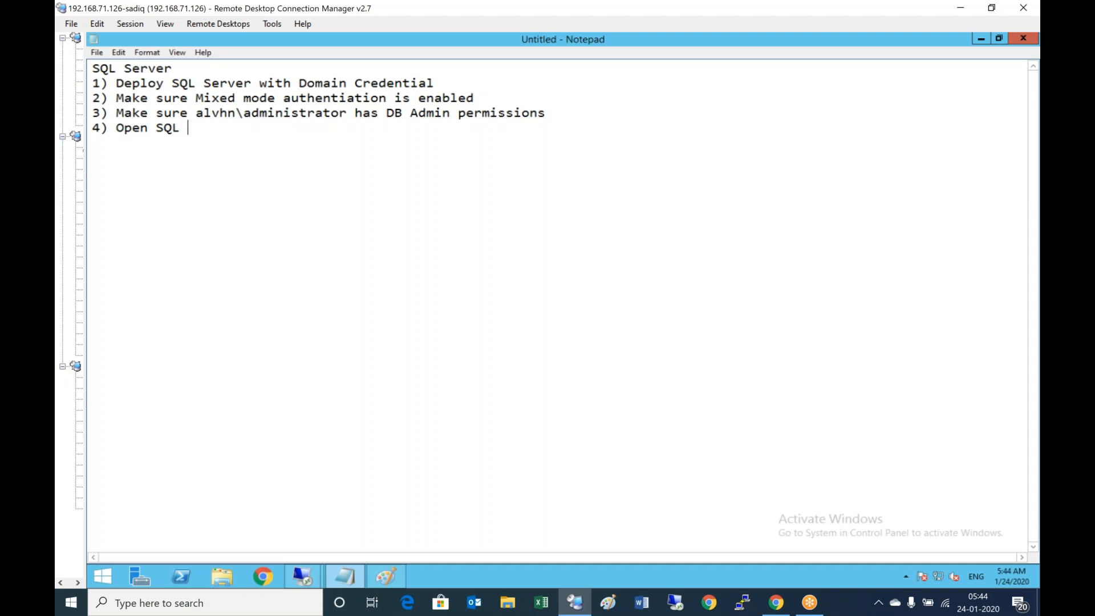
{"action": "type", "text": "MGMT Studio"}
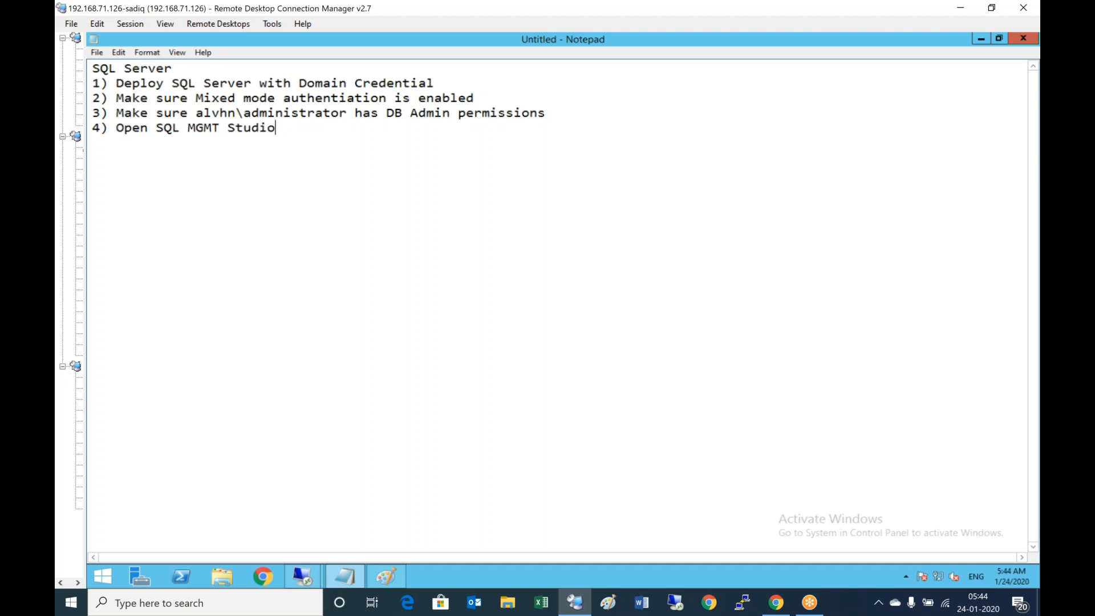
Add the note item "5) Verify Mixed mode authentication is enabled".
{"action": "key", "text": "Return"}
{"action": "type", "text": "5) Verify Mixed "}
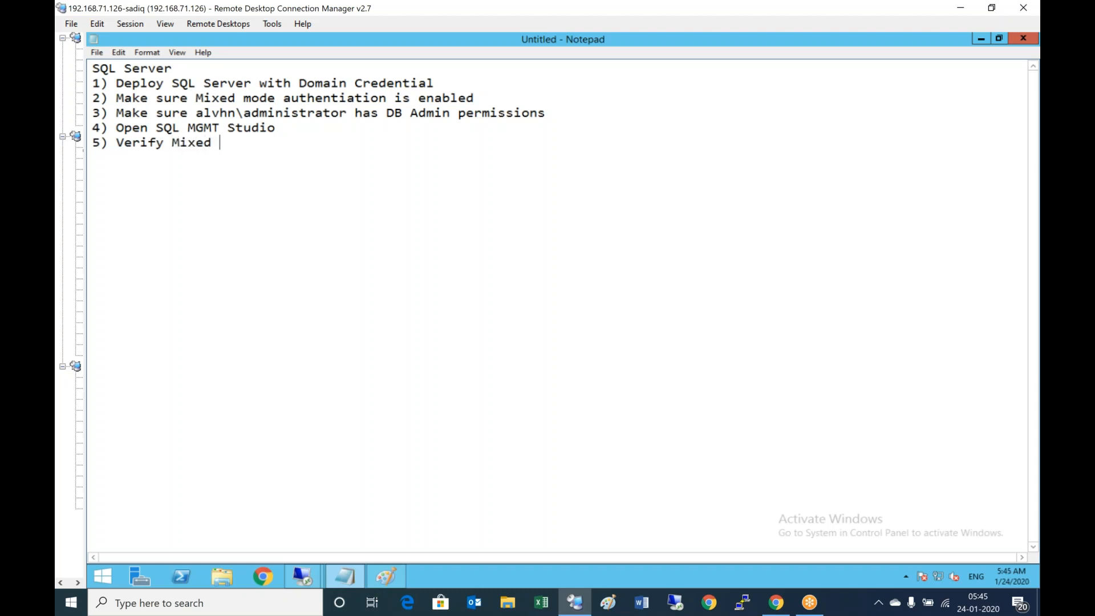
{"action": "type", "text": "mode authentication is enabled"}
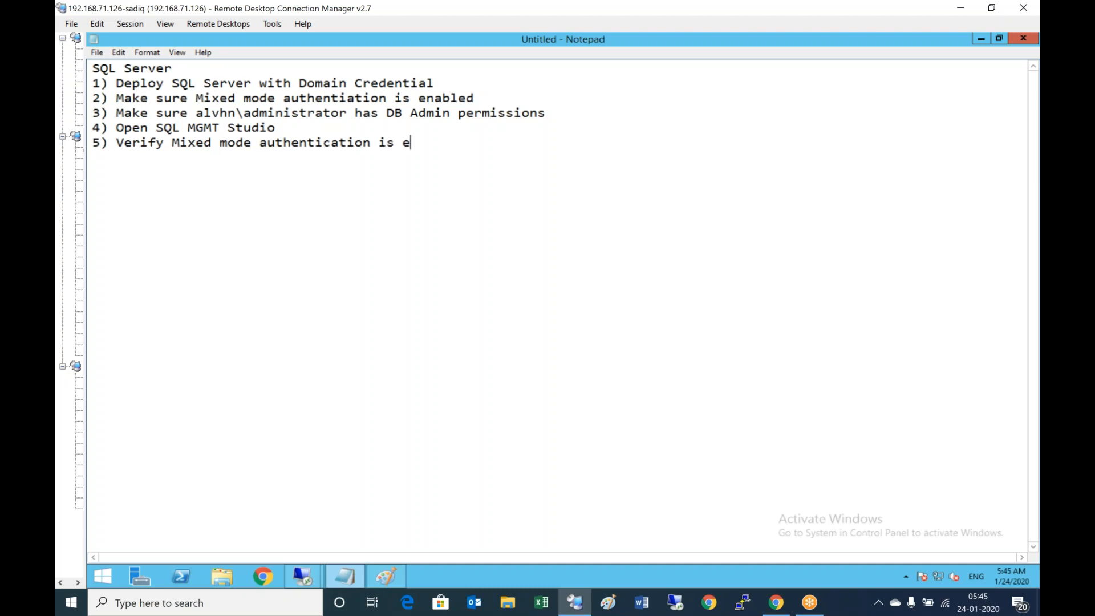
Add the note item "6) Verify alvhn\administrator has sysadmin role".
{"action": "key", "text": "Return"}
{"action": "type", "text": "6) Verify "}
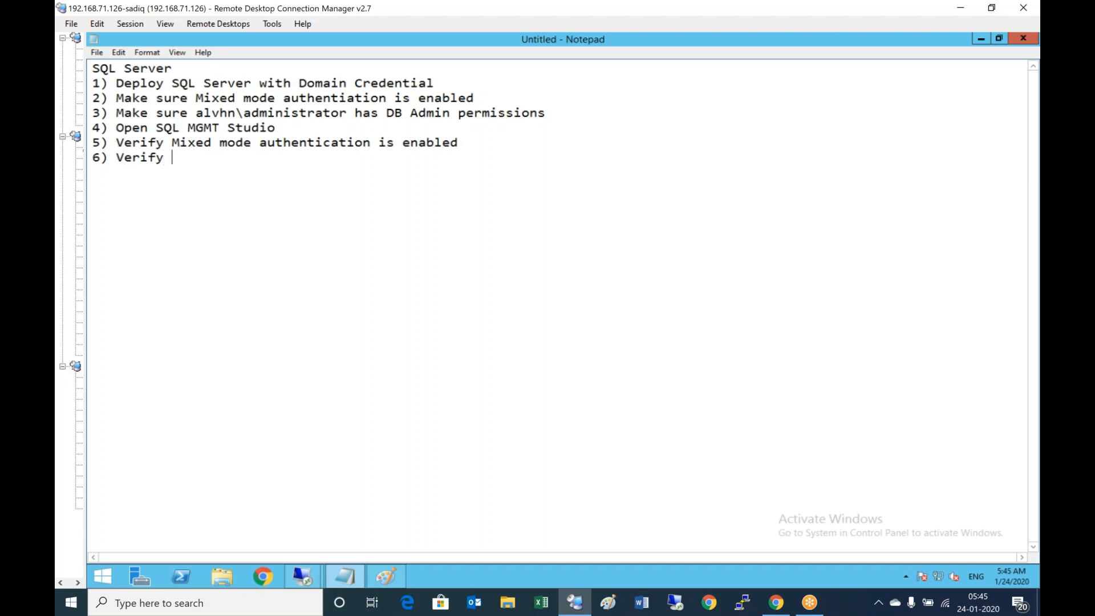
{"action": "type", "text": "alvhn\\administraotr"}
{"action": "key", "text": "BackSpace"}
{"action": "key", "text": "BackSpace"}
{"action": "key", "text": "BackSpace"}
{"action": "type", "text": "tor has "}
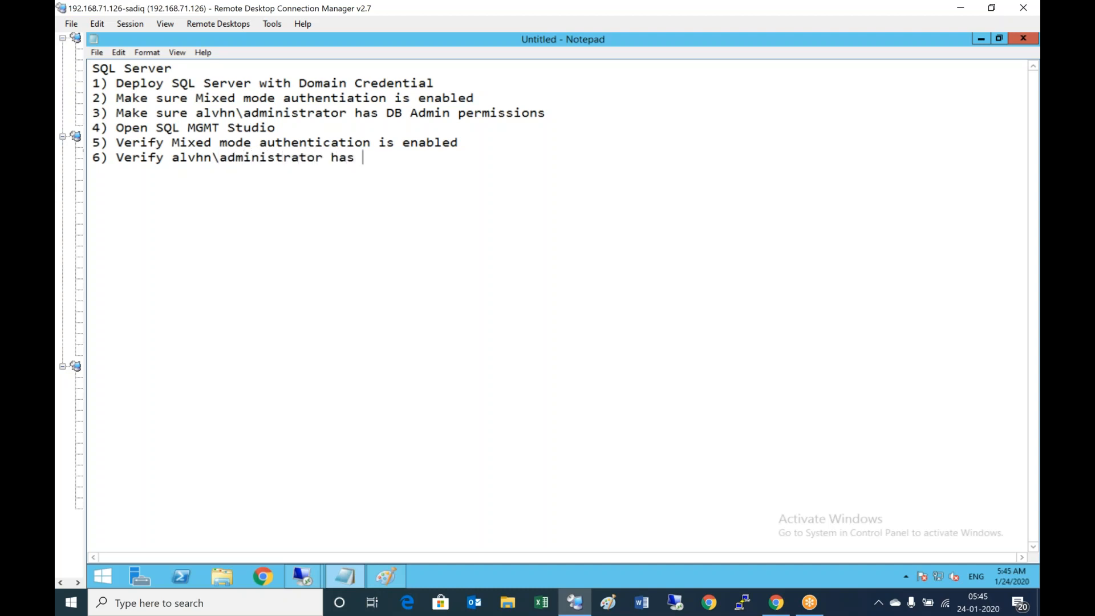
{"action": "type", "text": "sysadmin role"}
Add the note item "7) Create two databases".
{"action": "key", "text": "Return"}
{"action": "type", "text": "7) Create"}
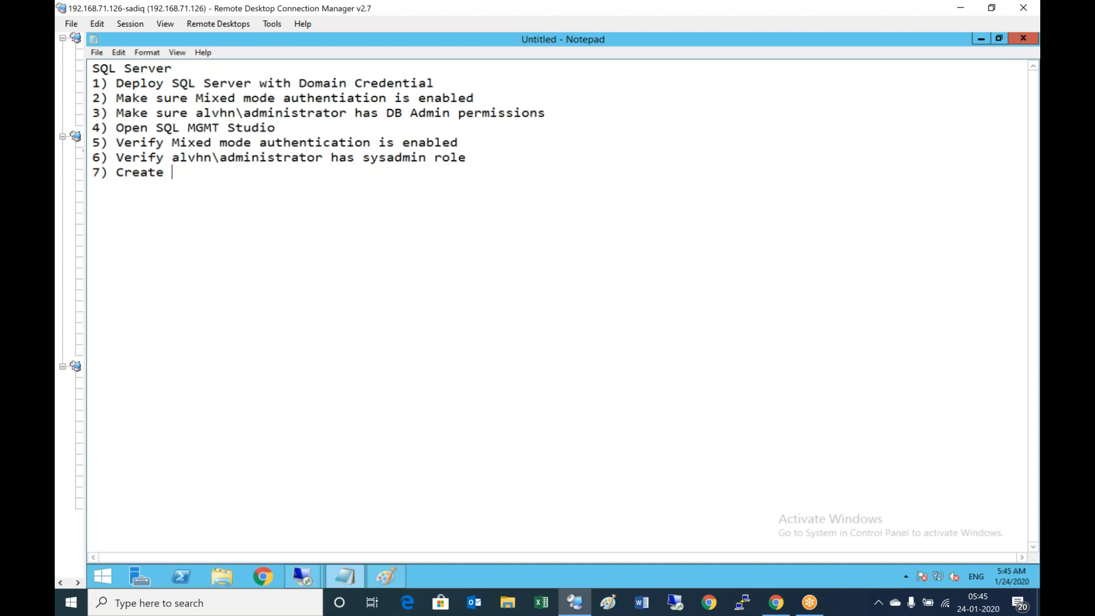
{"action": "type", "text": " two databases"}
Add the indented sub-items "a) vhevents" and "b) vhcomposer" under item 7 of the notes.
{"action": "key", "text": "Return"}
{"action": "key", "text": "Tab"}
{"action": "type", "text": "a) "}
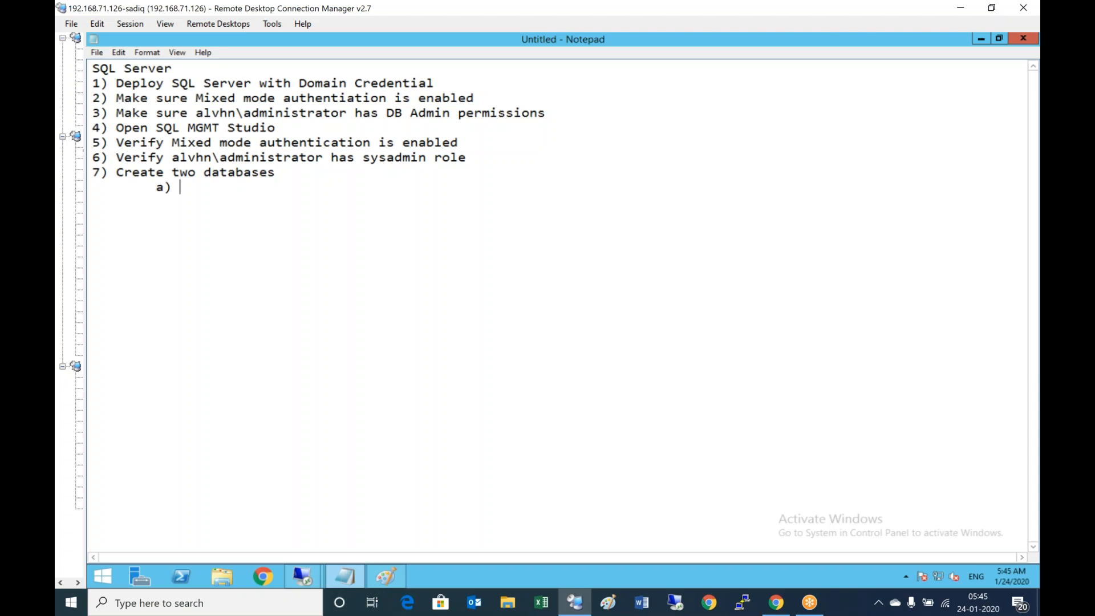
{"action": "type", "text": "vhevnet"}
{"action": "key", "text": "BackSpace"}
{"action": "key", "text": "BackSpace"}
{"action": "key", "text": "BackSpace"}
{"action": "type", "text": "ents"}
{"action": "key", "text": "Return"}
{"action": "key", "text": "Tab"}
{"action": "type", "text": "b) vh"}
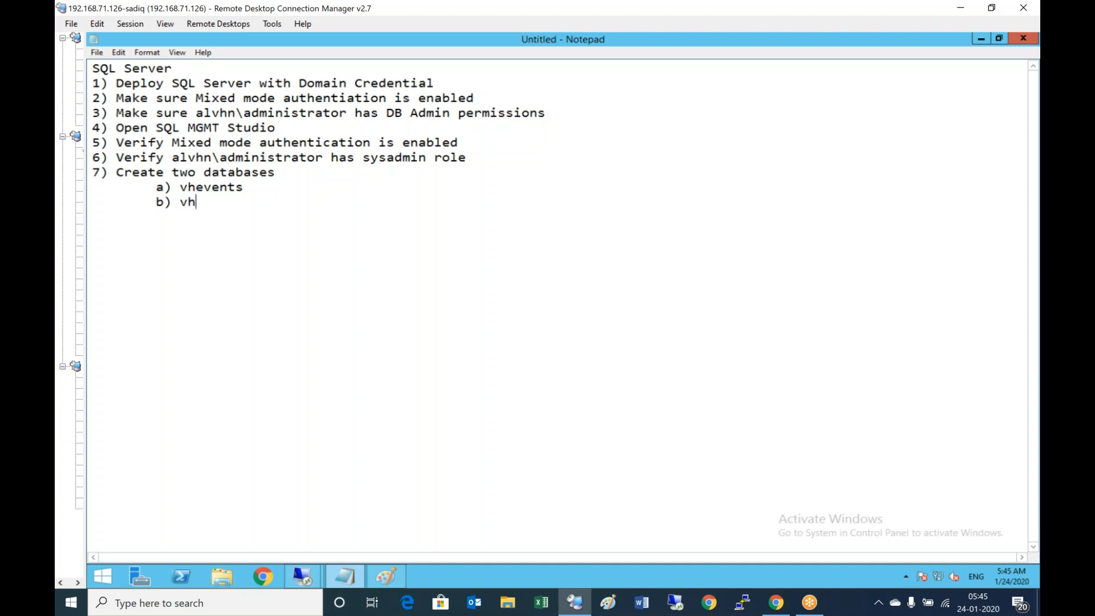
{"action": "type", "text": "composer"}
{"action": "key", "text": "Return"}
Save the notes in Documents as a text file named "SQL Server Prerequestistes".
{"action": "left_click", "coordinate": [95, 53]}
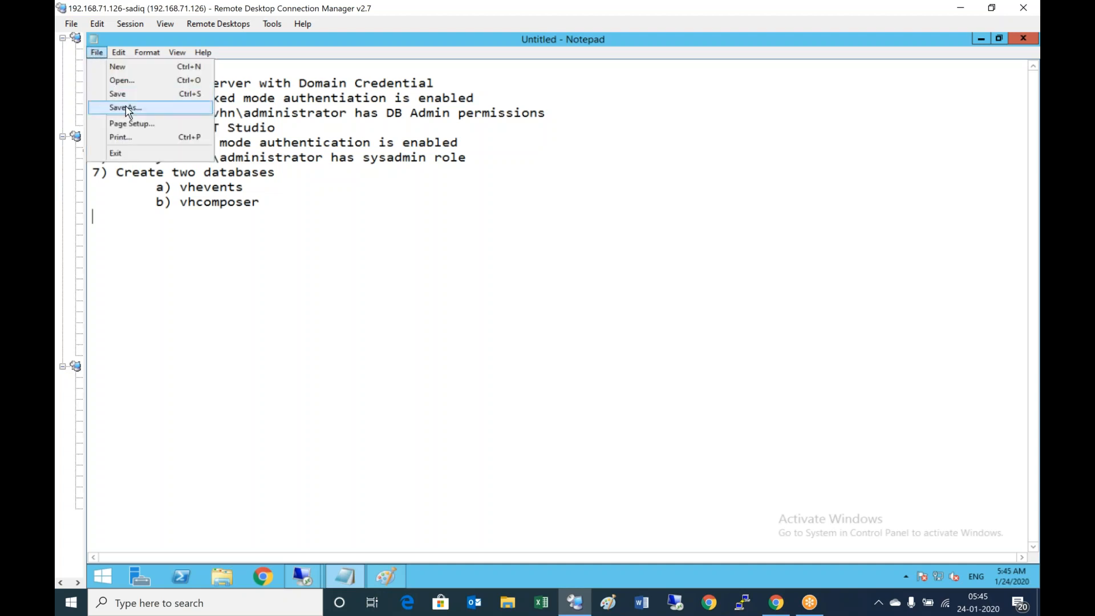
{"action": "left_click", "coordinate": [127, 95]}
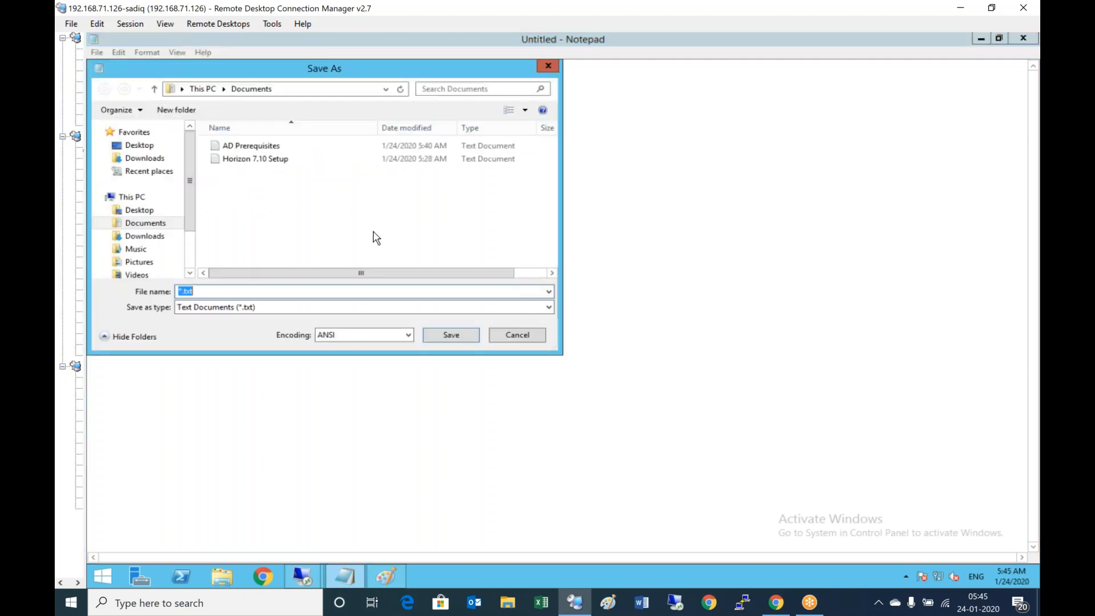
{"action": "type", "text": "SQL Server Setup"}
{"action": "key", "text": "BackSpace"}
{"action": "key", "text": "BackSpace"}
{"action": "key", "text": "BackSpace"}
{"action": "key", "text": "BackSpace"}
{"action": "key", "text": "BackSpace"}
{"action": "type", "text": "Prerequestistes"}
{"action": "key", "text": "Return"}
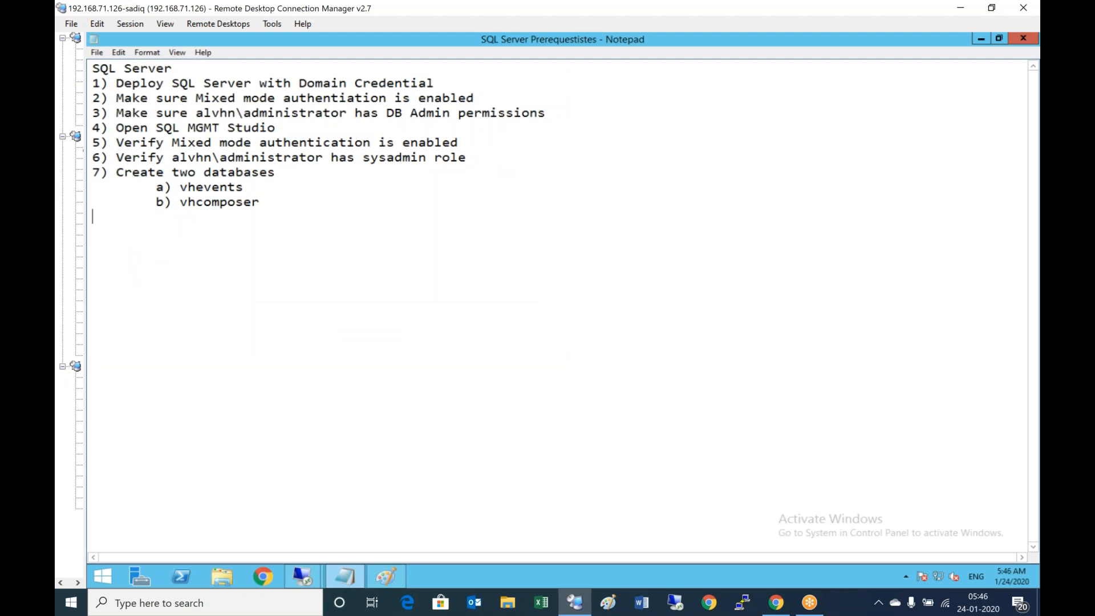
Start a new blank note and enter "Vmware Vsphere 6.0" as its first line.
{"action": "left_click", "coordinate": [96, 53]}
{"action": "left_click", "coordinate": [106, 65]}
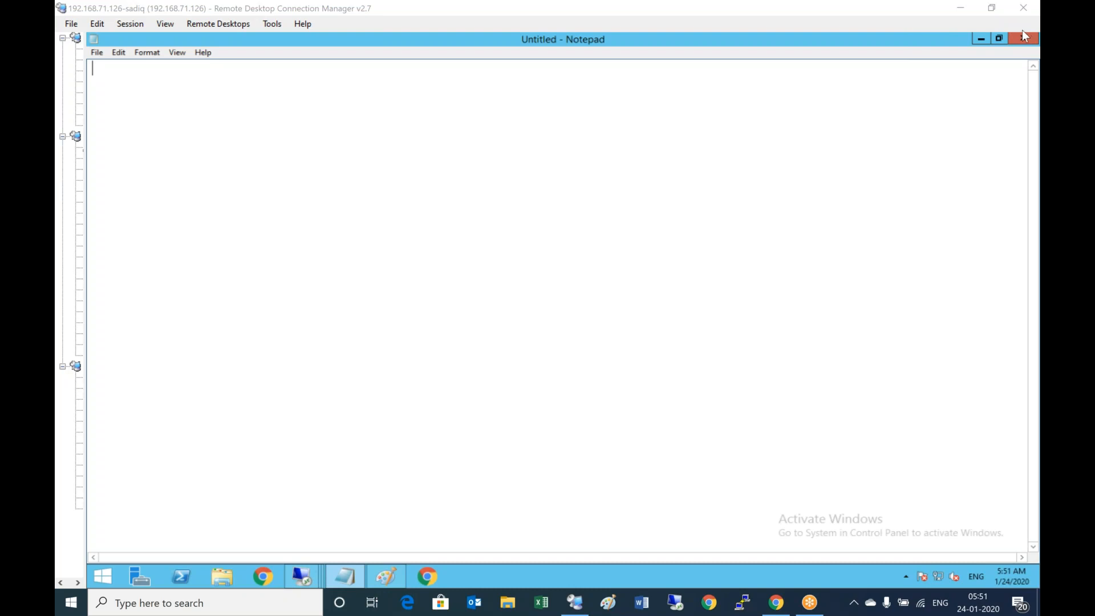
{"action": "left_click", "coordinate": [119, 81]}
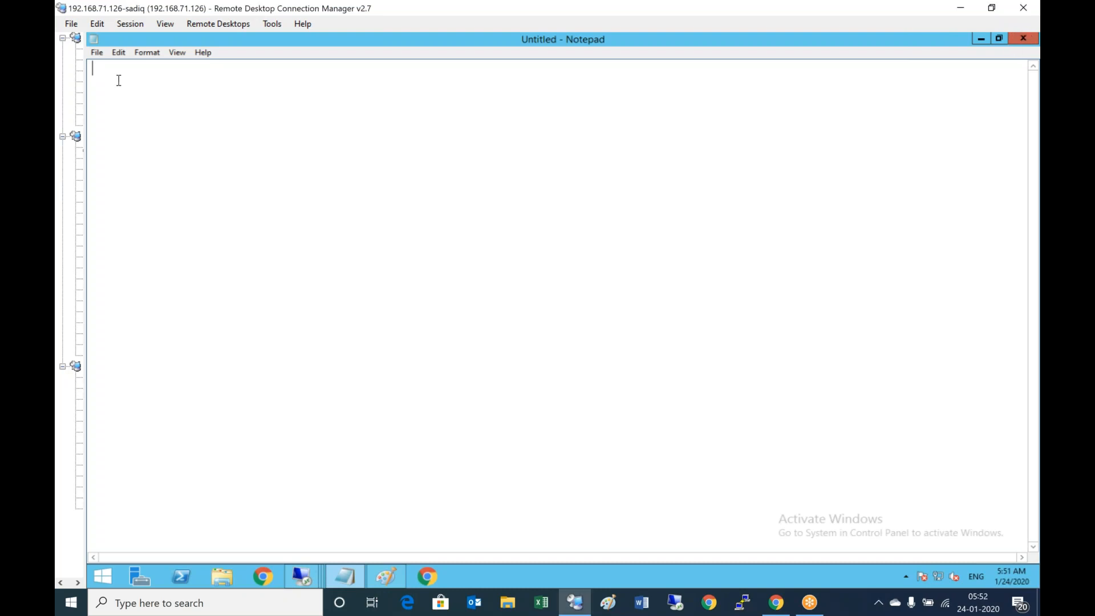
{"action": "type", "text": "Vmware Vsphere 6.0"}
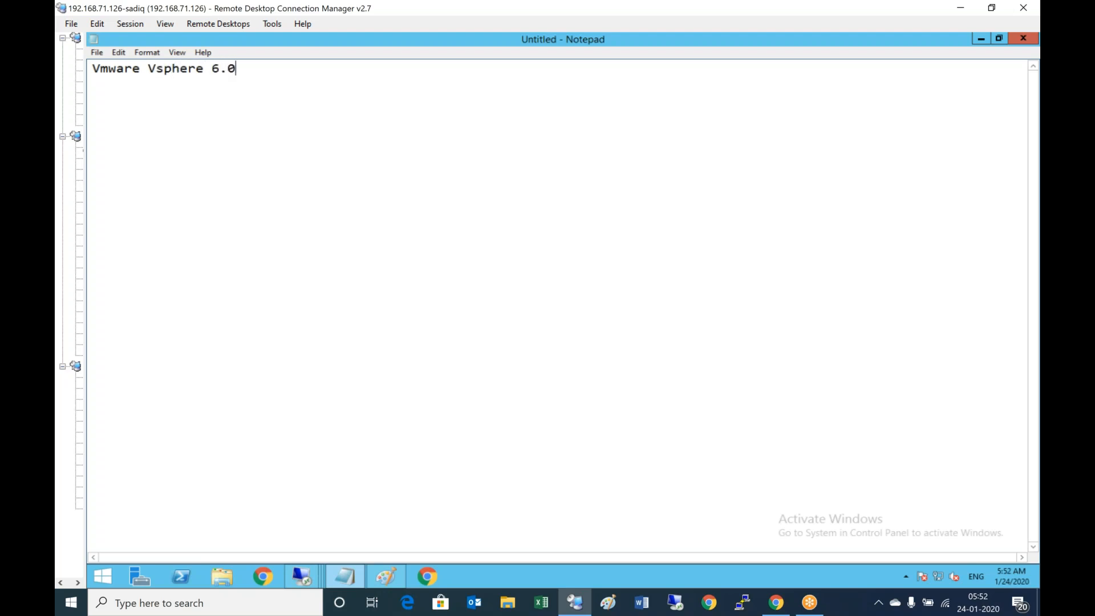
Add the item "1) Logon to vCenter Server" below the "Vmware Vsphere 6.0" heading of the note.
{"action": "key", "text": "Return"}
{"action": "type", "text": "1) Logon to v"}
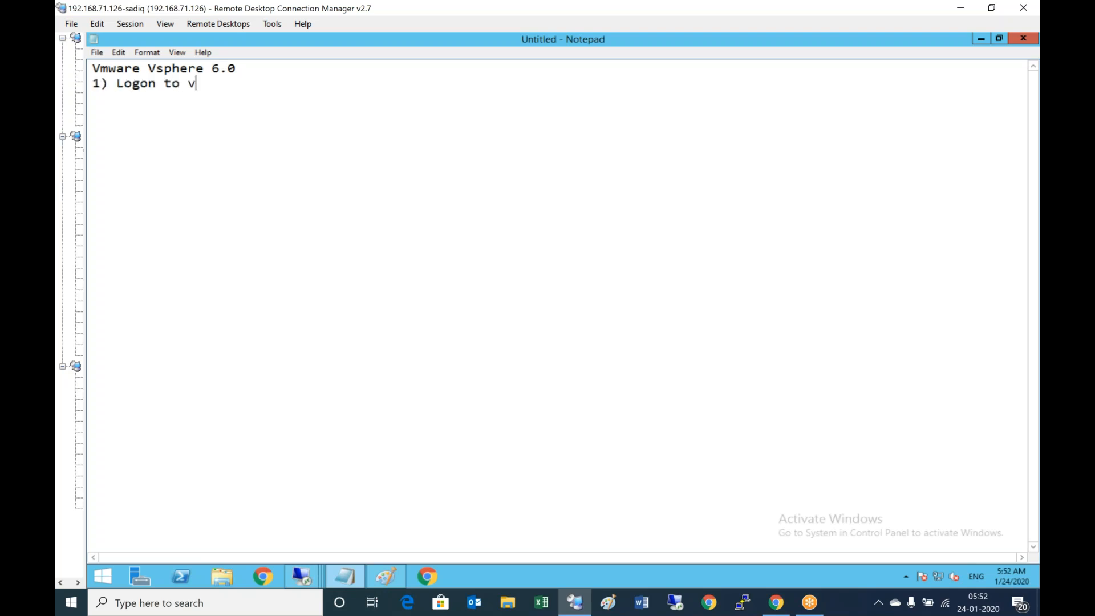
{"action": "type", "text": "Cener S"}
{"action": "key", "text": "BackSpace"}
{"action": "key", "text": "BackSpace"}
{"action": "key", "text": "BackSpace"}
{"action": "key", "text": "BackSpace"}
{"action": "key", "text": "BackSpace"}
{"action": "type", "text": "te"}
{"action": "key", "text": "BackSpace"}
{"action": "key", "text": "BackSpace"}
{"action": "type", "text": "nter Server"}
{"action": "key", "text": "Return"}
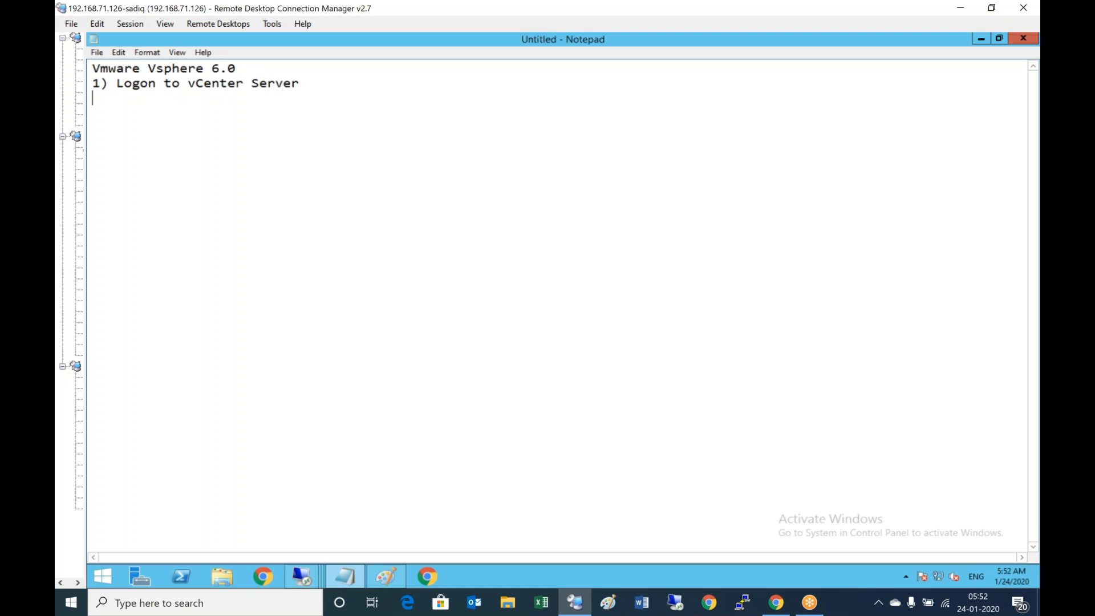
Add the items "2) Open vSphere web client" and "3) Logon to vsphere web client using", ending item 3 with the vSphere administrator login name.
{"action": "type", "text": "2) Open vSphere web client"}
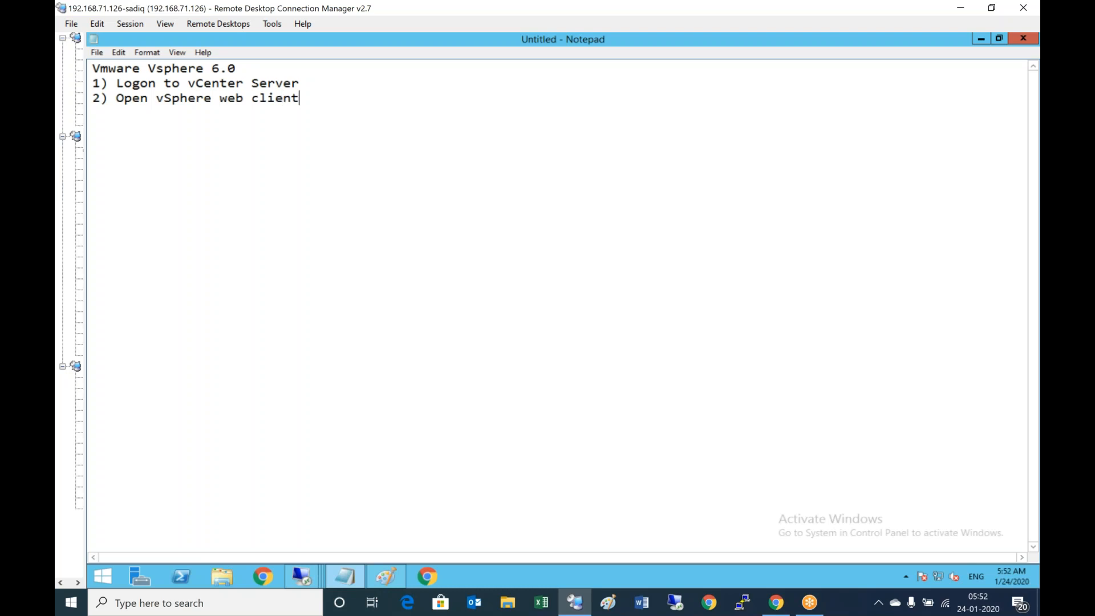
{"action": "key", "text": "Return"}
{"action": "type", "text": "3)"}
{"action": "left_click", "coordinate": [331, 104]}
{"action": "key", "text": "Down"}
{"action": "type", "text": "Logon to vsphere web "}
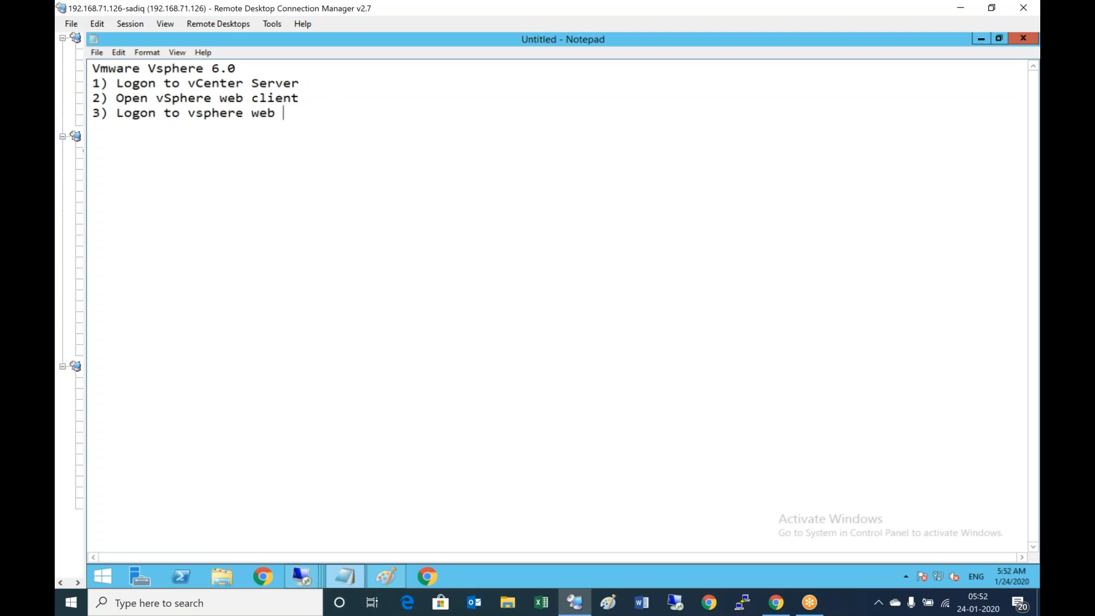
{"action": "type", "text": "client using administrator"}
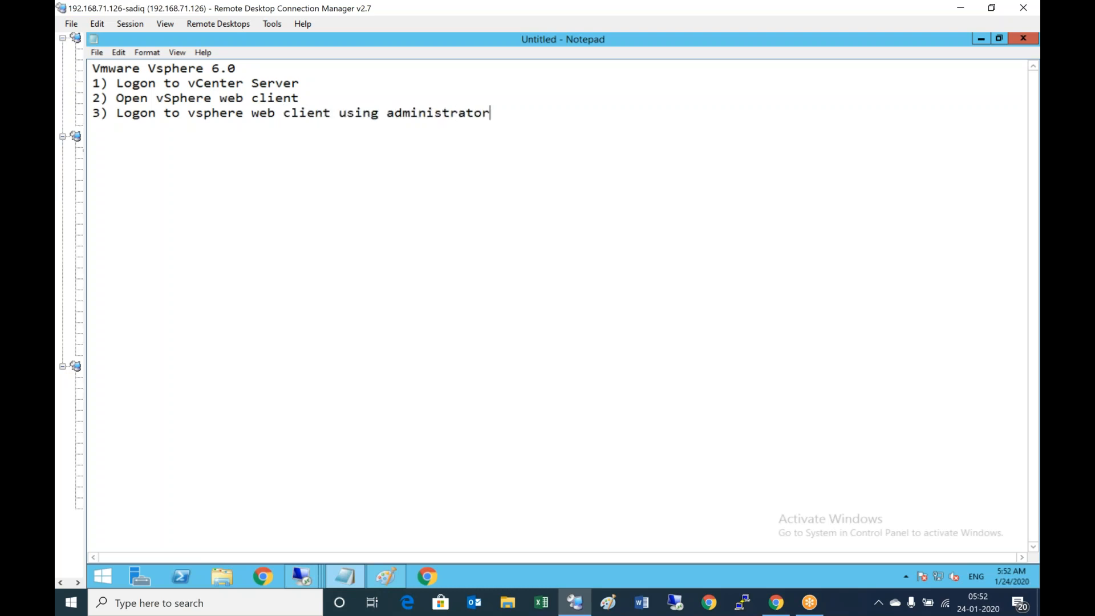
{"action": "type", "text": "@vpshere.local"}
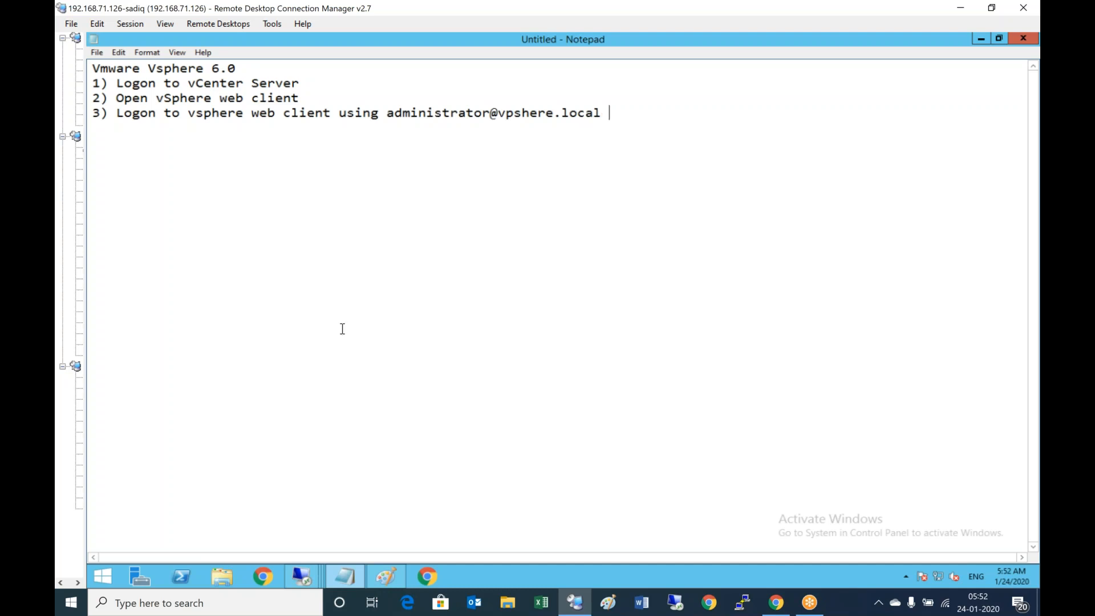
Switch to Chrome, load alvhnvcenter.alvhn.net and open the vSphere Web Client login page.
{"action": "left_click", "coordinate": [427, 576]}
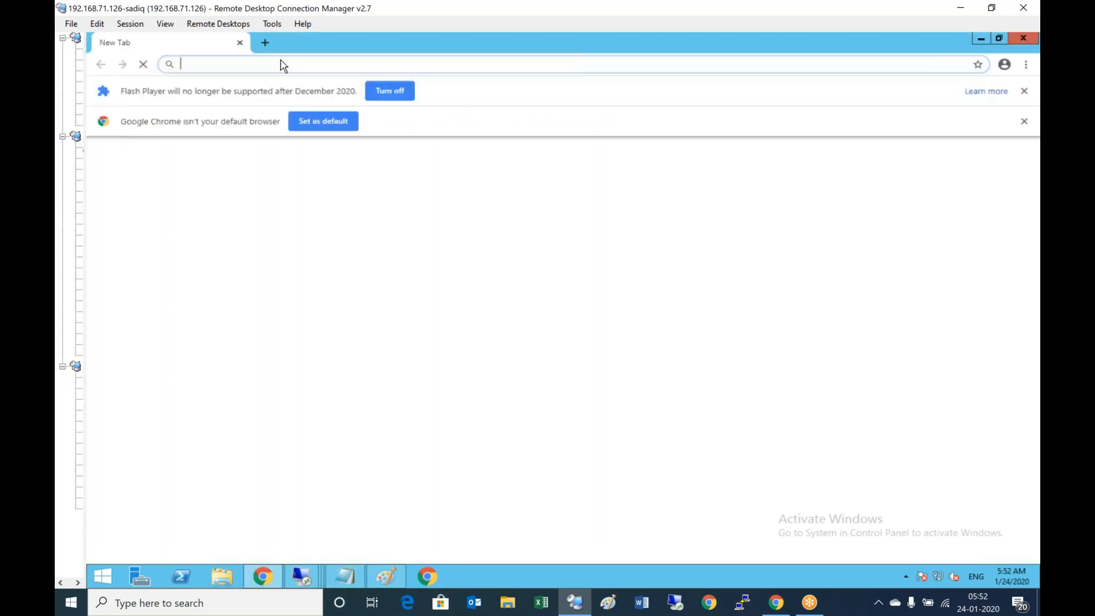
{"action": "type", "text": "alvhn"}
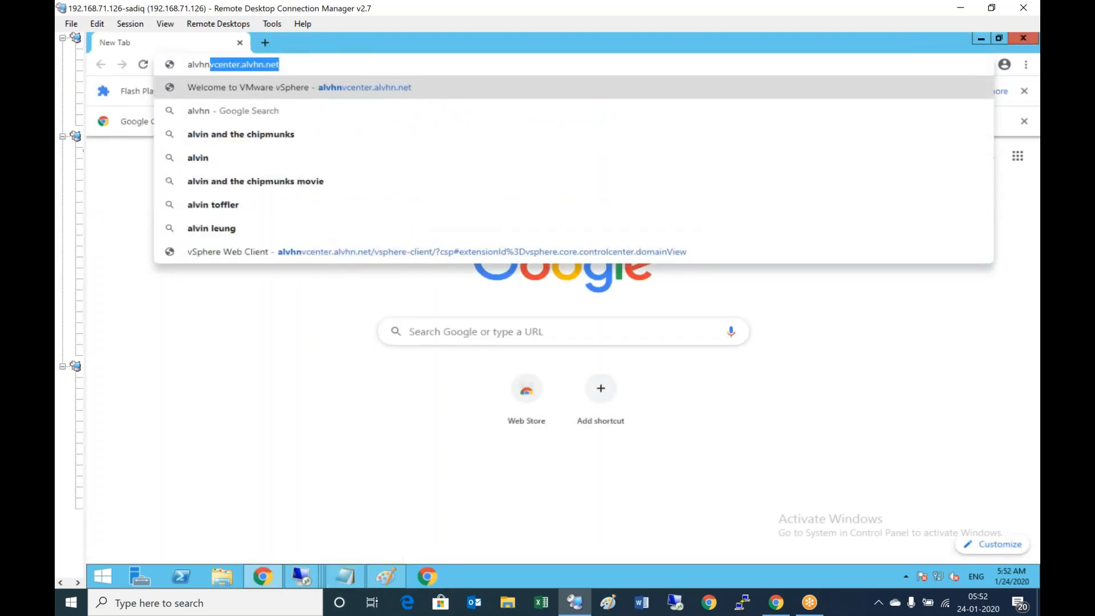
{"action": "key", "text": "Return"}
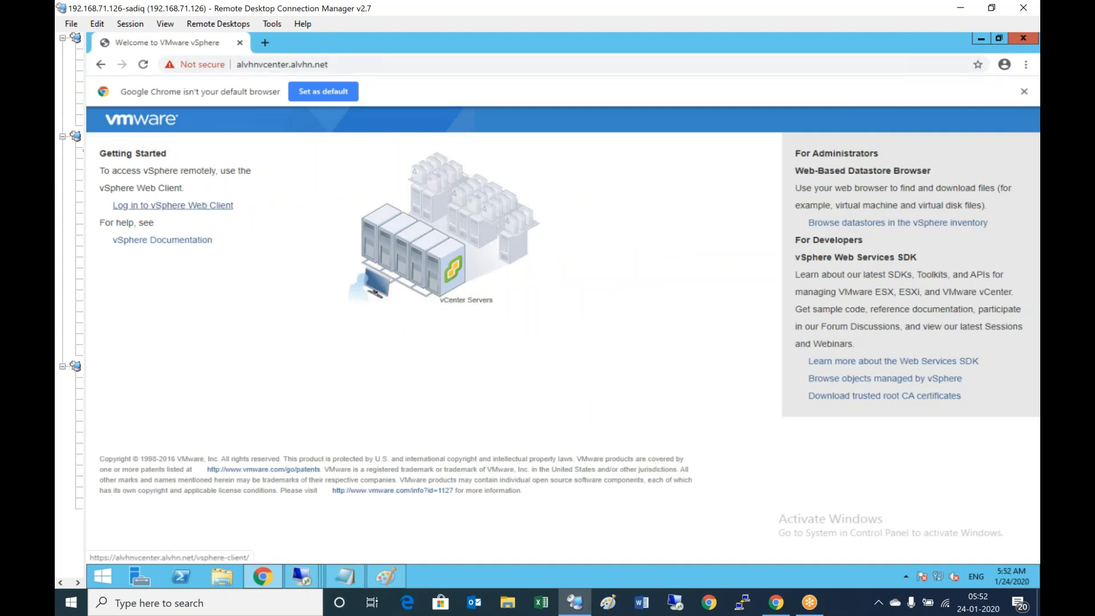
{"action": "left_click", "coordinate": [173, 205]}
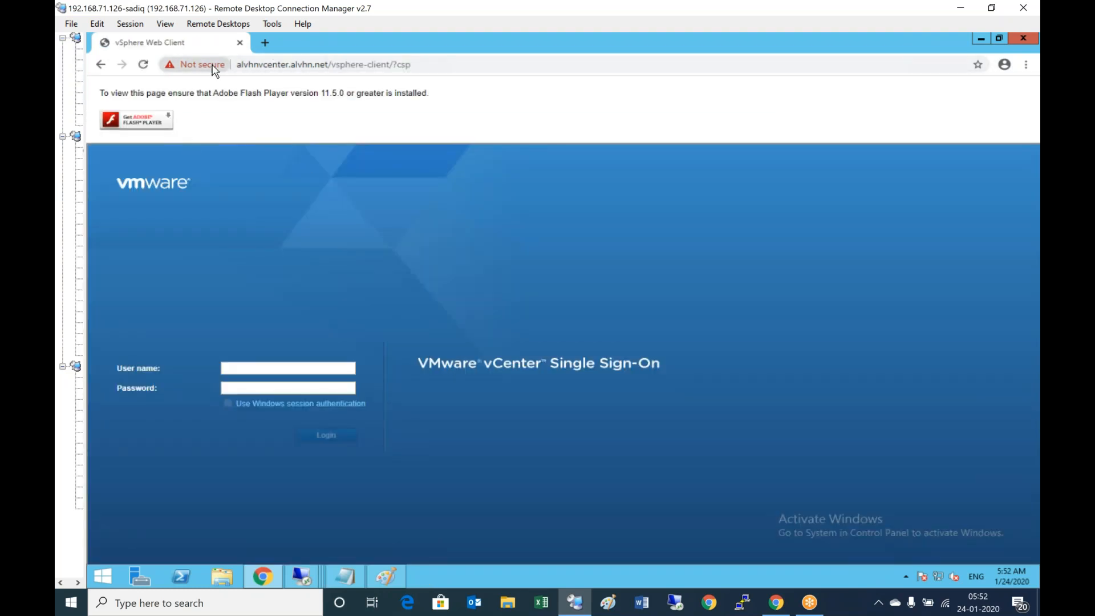
Allow Flash for the vSphere Web Client site and reload the login page.
{"action": "left_click", "coordinate": [214, 67]}
{"action": "left_click", "coordinate": [320, 194]}
{"action": "left_click", "coordinate": [318, 227]}
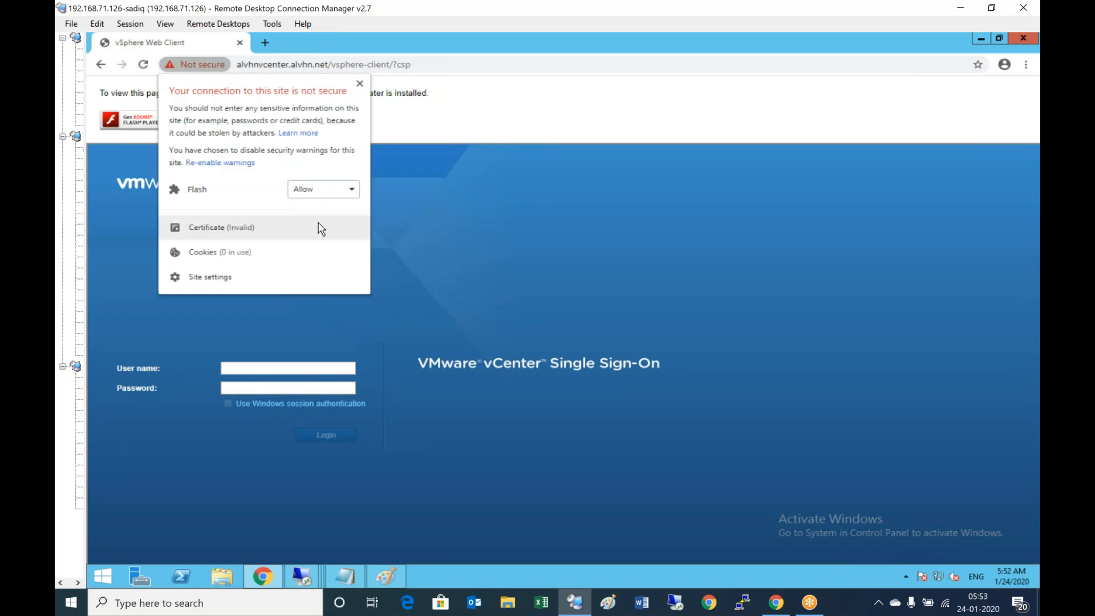
{"action": "left_click", "coordinate": [445, 141]}
{"action": "left_click", "coordinate": [374, 94]}
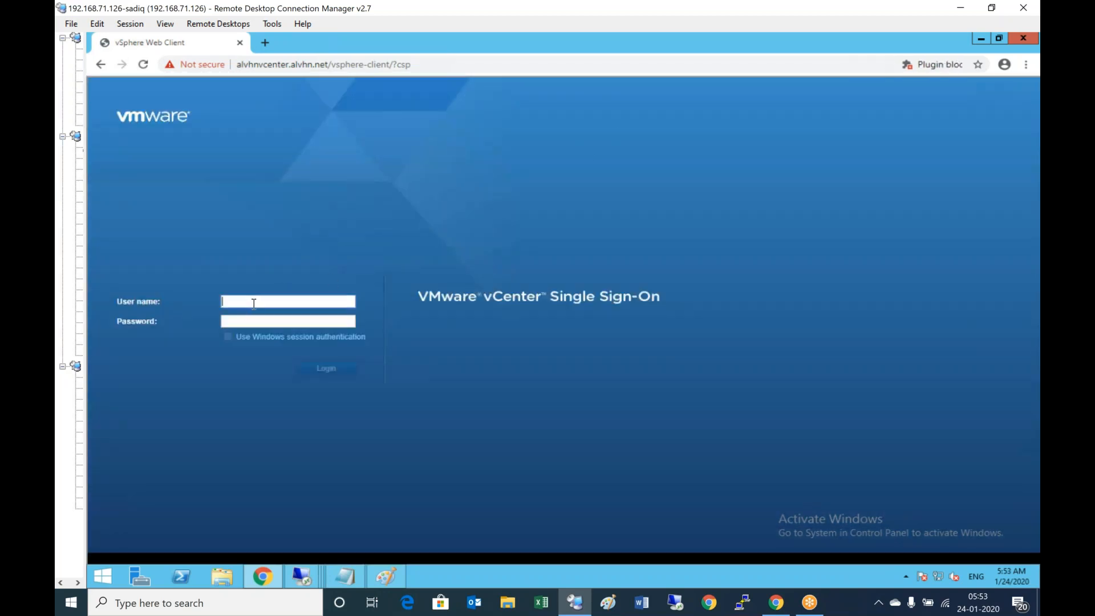
Log in to the vSphere Web Client with the vSphere administrator user name and the account password.
{"action": "type", "text": "adminis"}
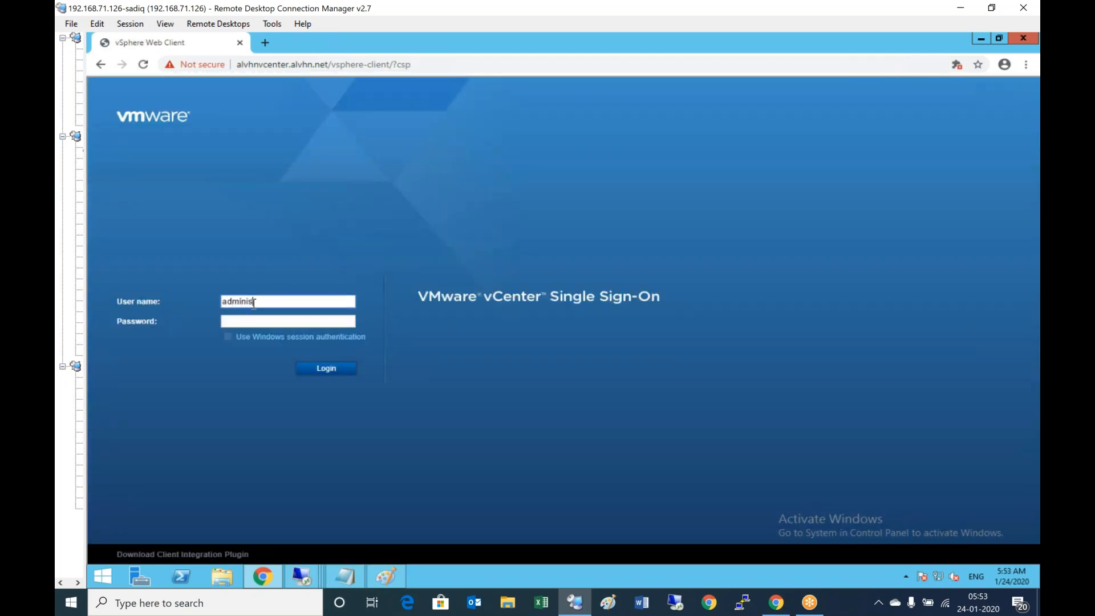
{"action": "type", "text": "trator@vsphere.local"}
{"action": "key", "text": "Tab"}
{"action": "type", "text": "************"}
{"action": "key", "text": "Return"}
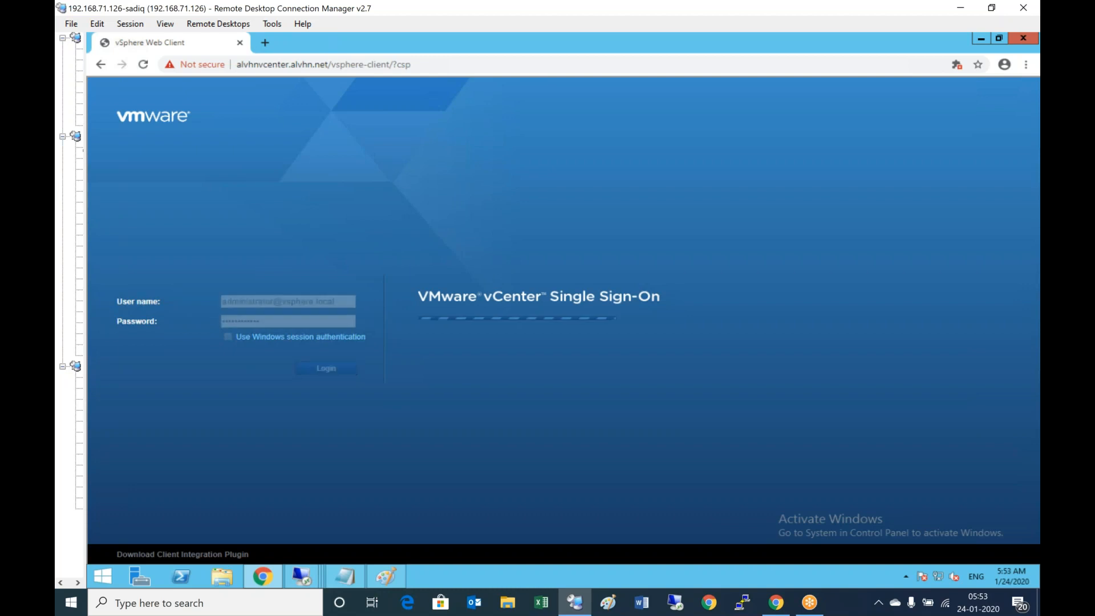
Return to the Notepad note and add the indented sub-items "a) Datacenter - alhyd" and "b) Cluster - alclu" under item 3.
{"action": "left_click", "coordinate": [345, 576]}
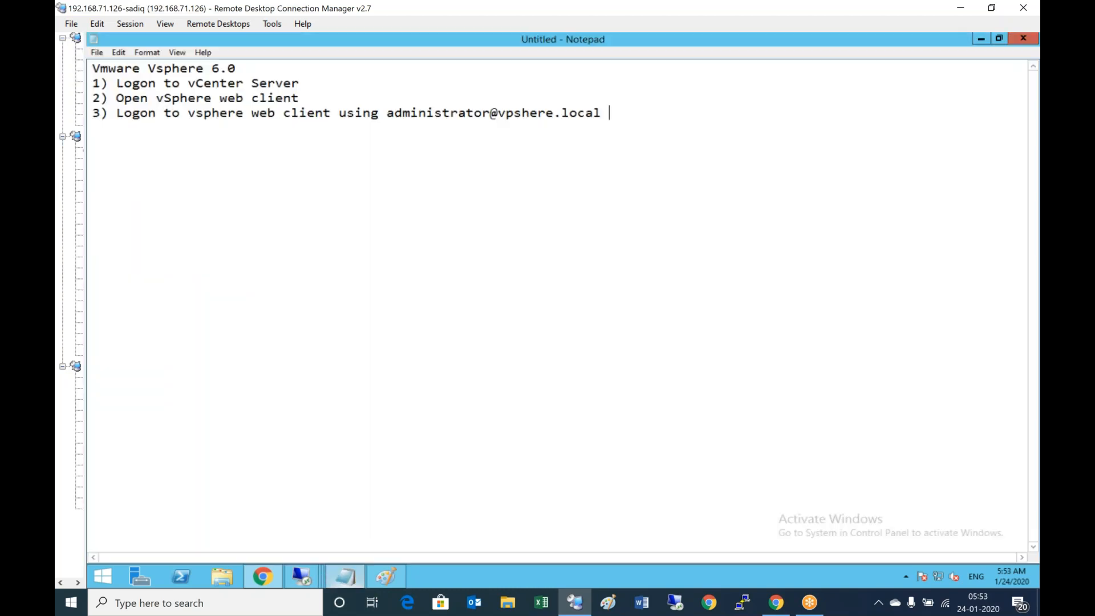
{"action": "key", "text": "Return"}
{"action": "key", "text": "Tab"}
{"action": "type", "text": "a) "}
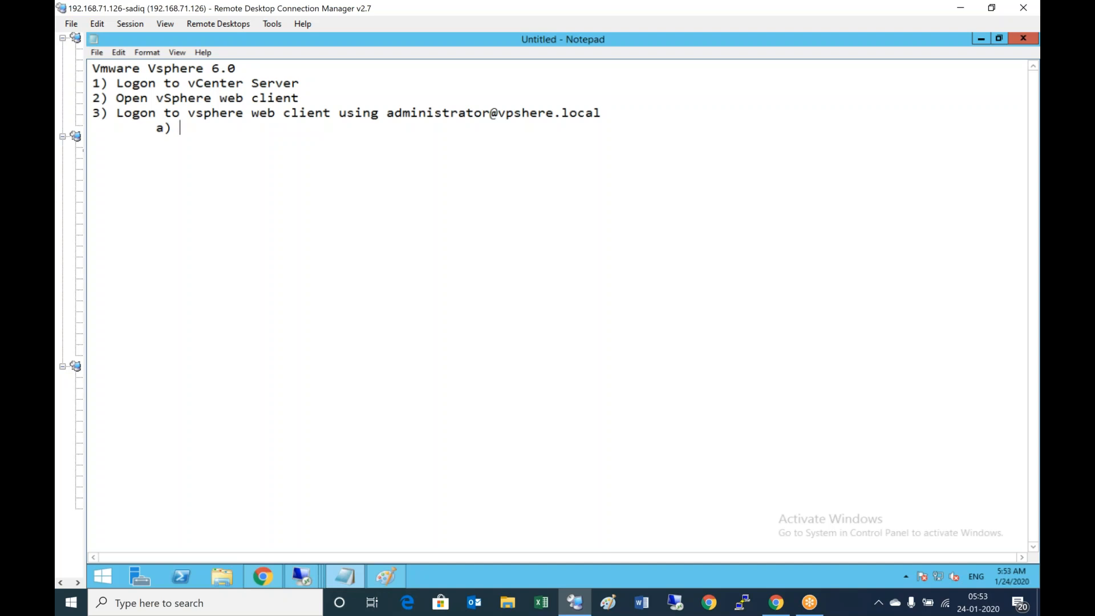
{"action": "type", "text": "Datacenter - alhyd"}
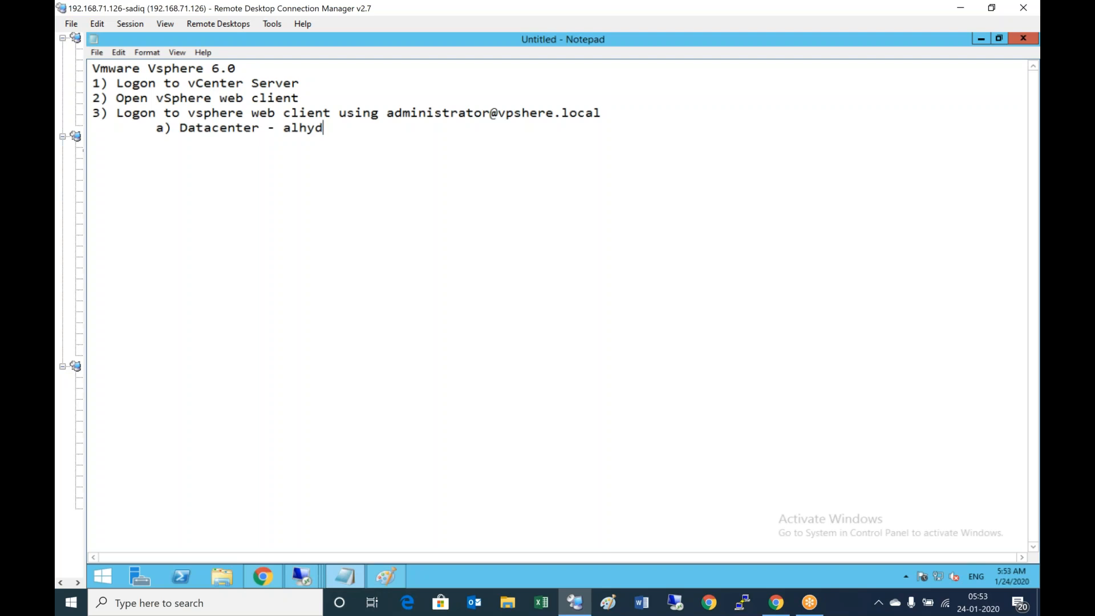
{"action": "key", "text": "Return"}
{"action": "type", "text": "b) Cluster  - alclu"}
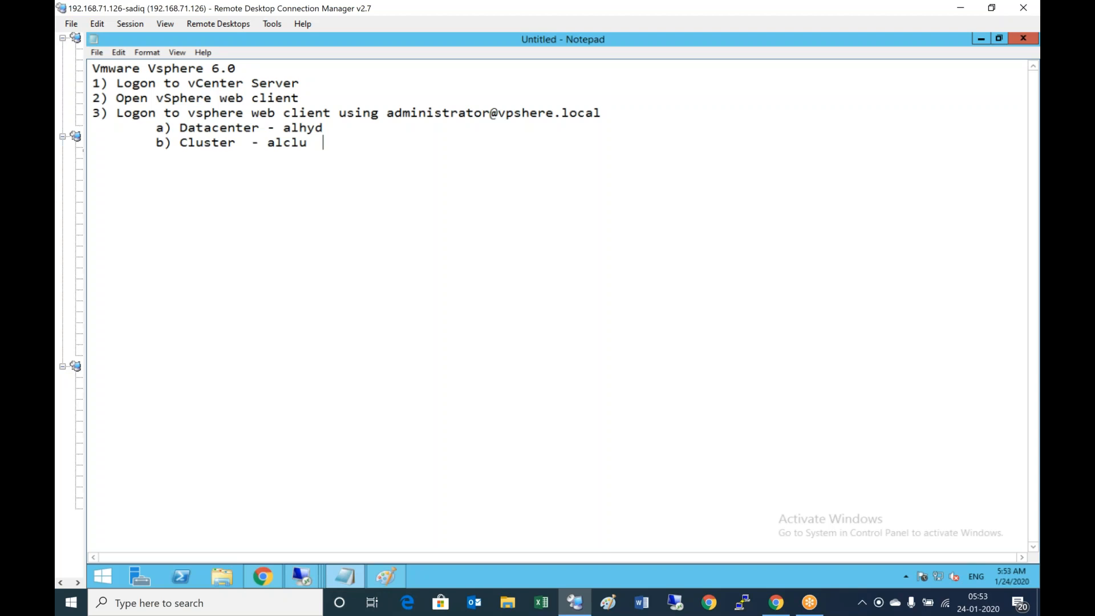
Add the sub-items "c) Add two esxi hosts into cluster" and "d) Make sure there is a shared datastore between the two esxi hosts".
{"action": "key", "text": "Return"}
{"action": "key", "text": "Tab"}
{"action": "type", "text": "c) Add two esxi "}
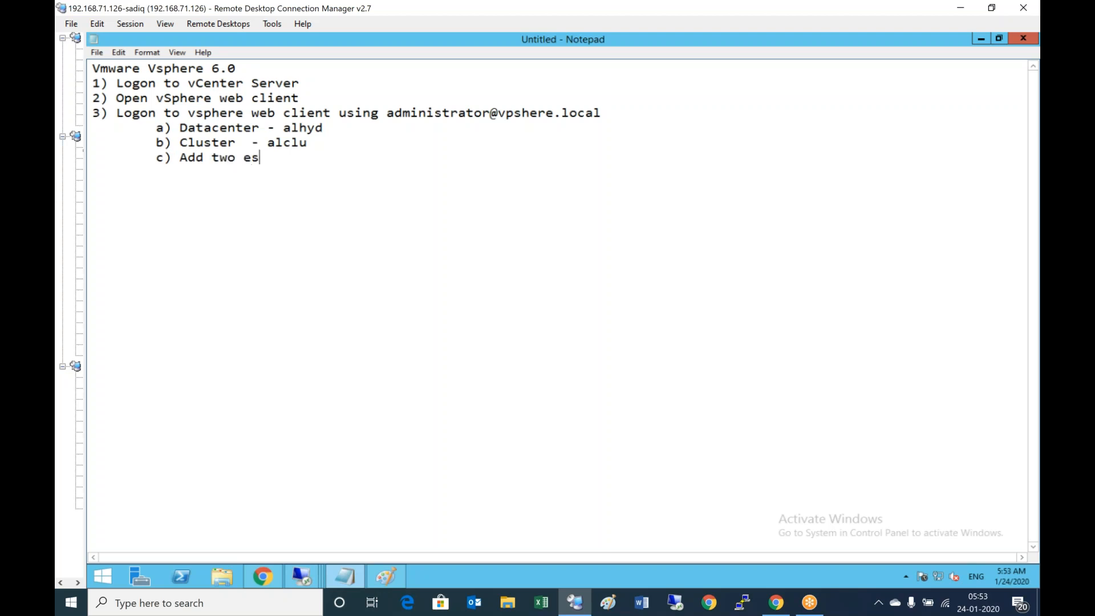
{"action": "type", "text": "hosts into "}
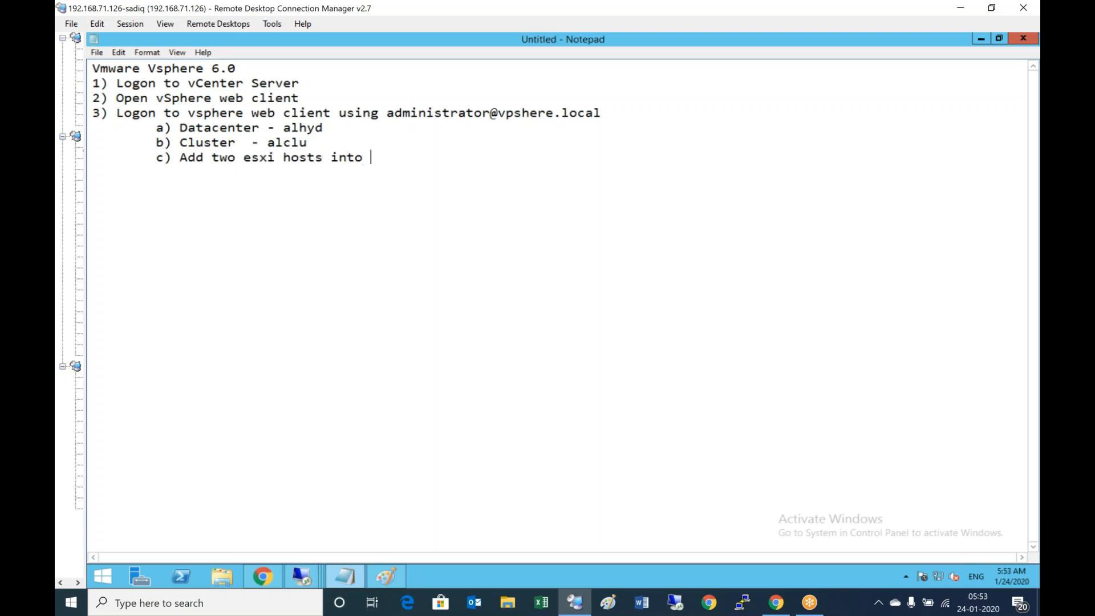
{"action": "type", "text": "cluster"}
{"action": "key", "text": "Return"}
{"action": "key", "text": "Tab"}
{"action": "type", "text": "d) Make sure "}
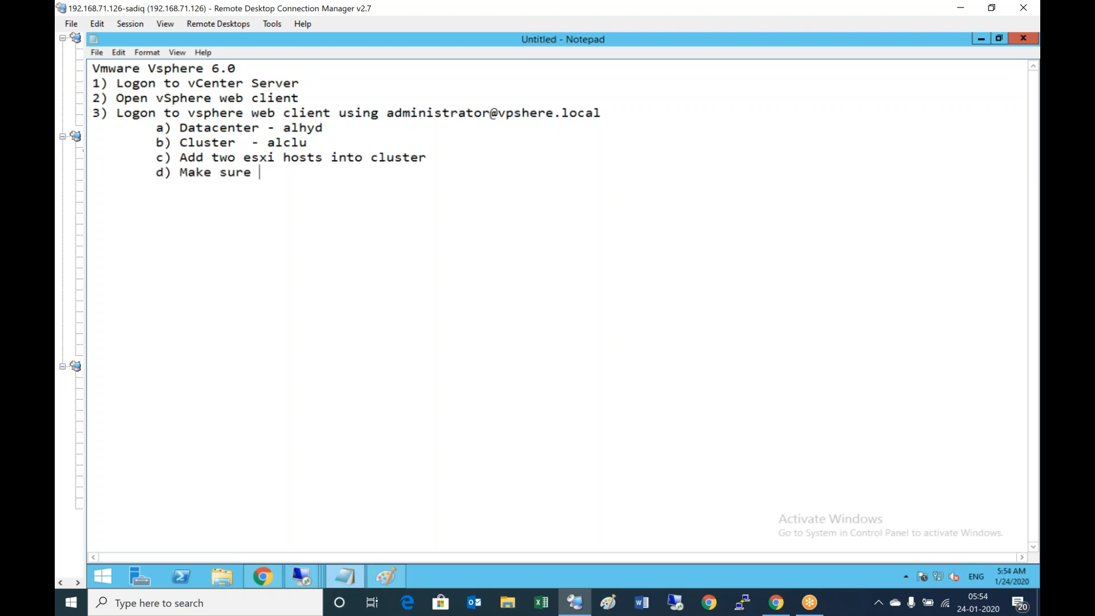
{"action": "type", "text": "there is a shared data"}
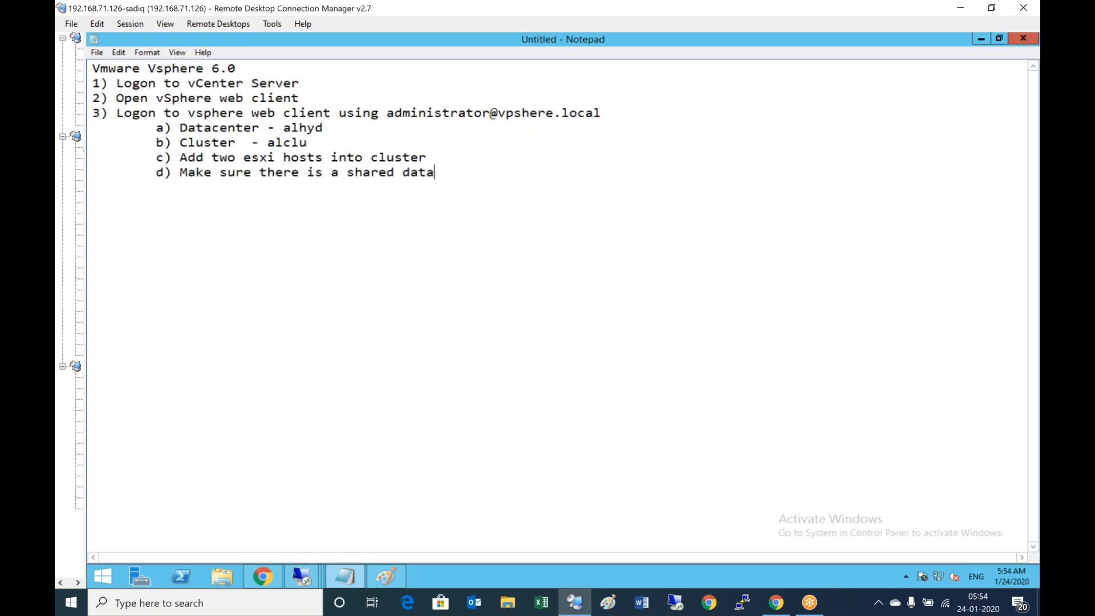
{"action": "type", "text": "store  between "}
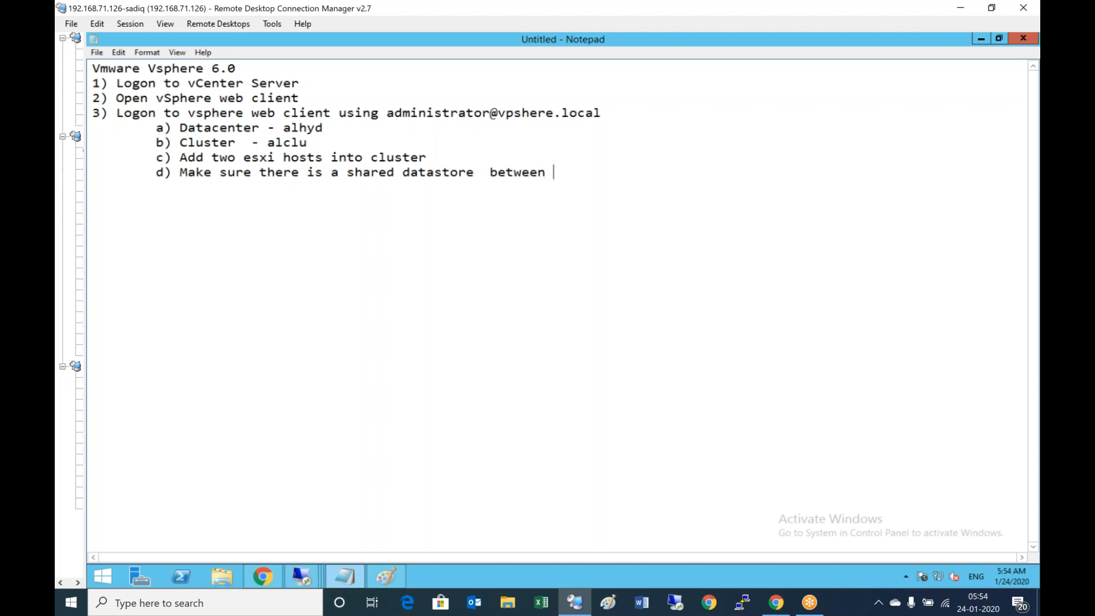
{"action": "type", "text": "the two esxi hosts"}
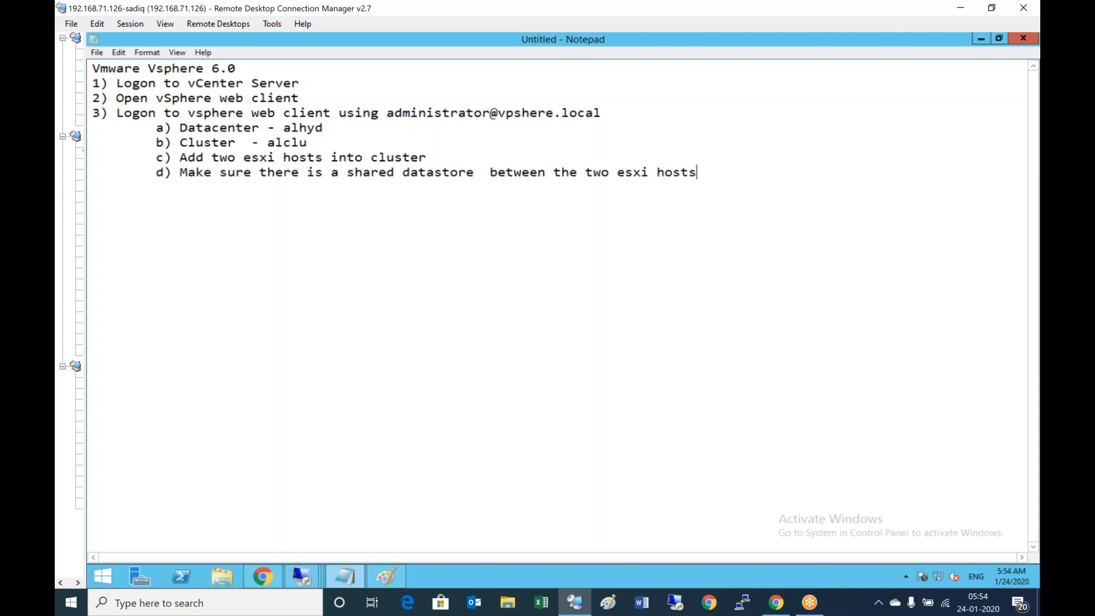
Add the item "4) Ensure / Add domain into identity source" to the vSphere note.
{"action": "key", "text": "Return"}
{"action": "type", "text": "4) Ensure / Add domain "}
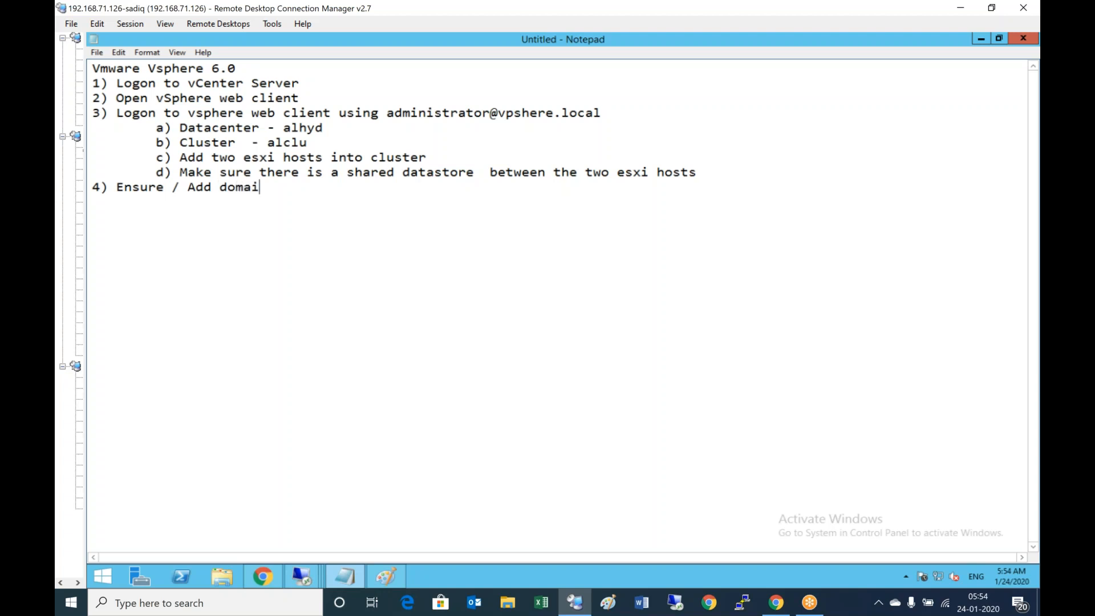
{"action": "type", "text": "into identity source"}
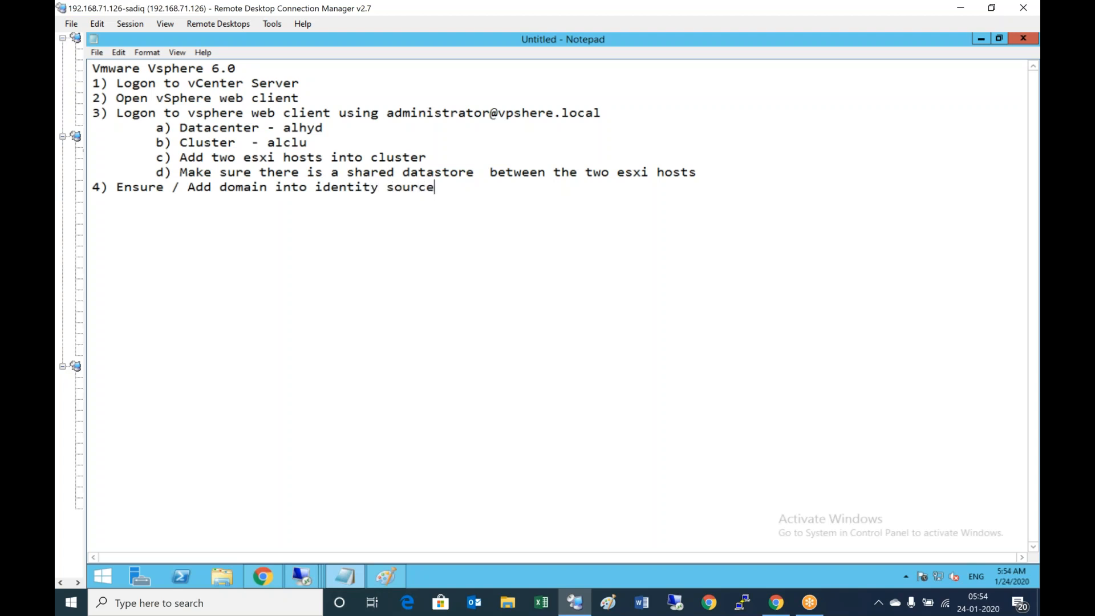
Add the indented sub-item "a) Provide alvhn\administrator full permission on the vcenter" under item 4.
{"action": "key", "text": "Return"}
{"action": "key", "text": "Tab"}
{"action": "type", "text": "a) Provide alvhn"}
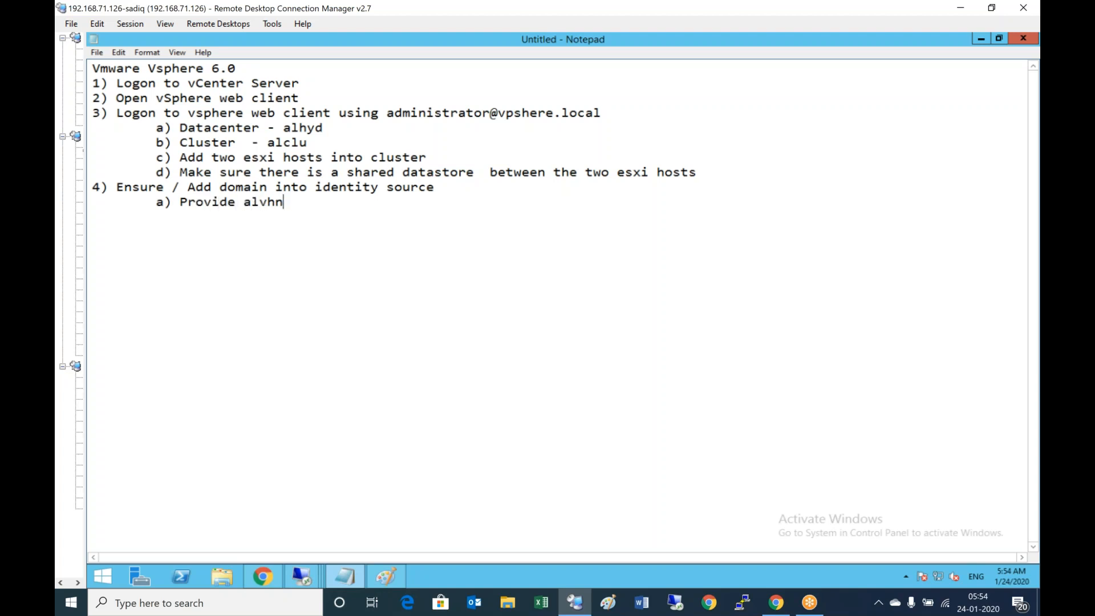
{"action": "type", "text": "\\administrator"}
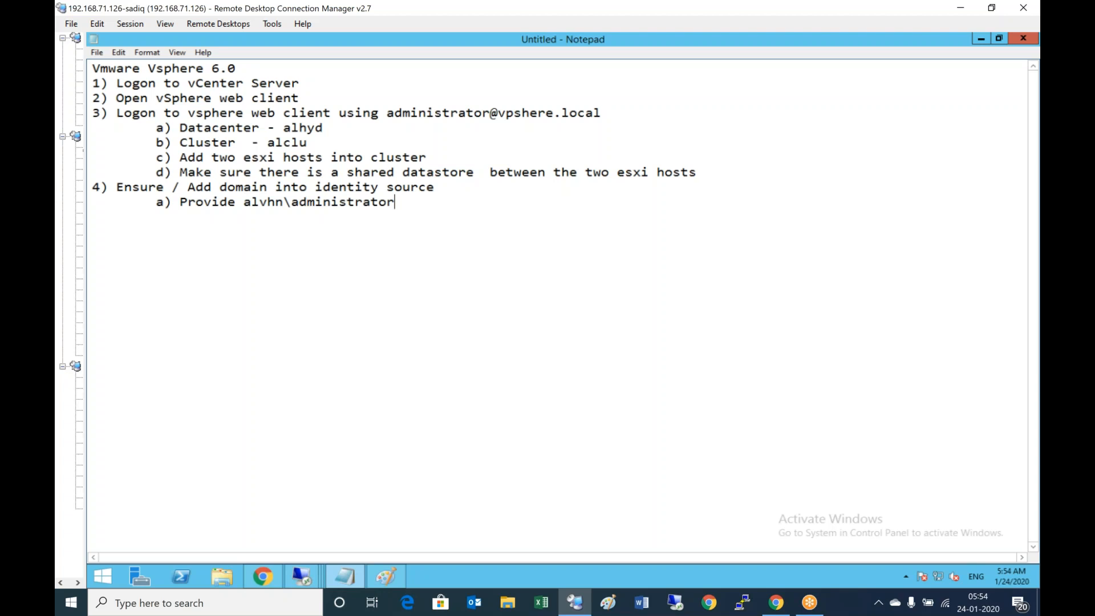
{"action": "type", "text": " full pers"}
{"action": "key", "text": "BackSpace"}
{"action": "type", "text": "mission on the vcenter"}
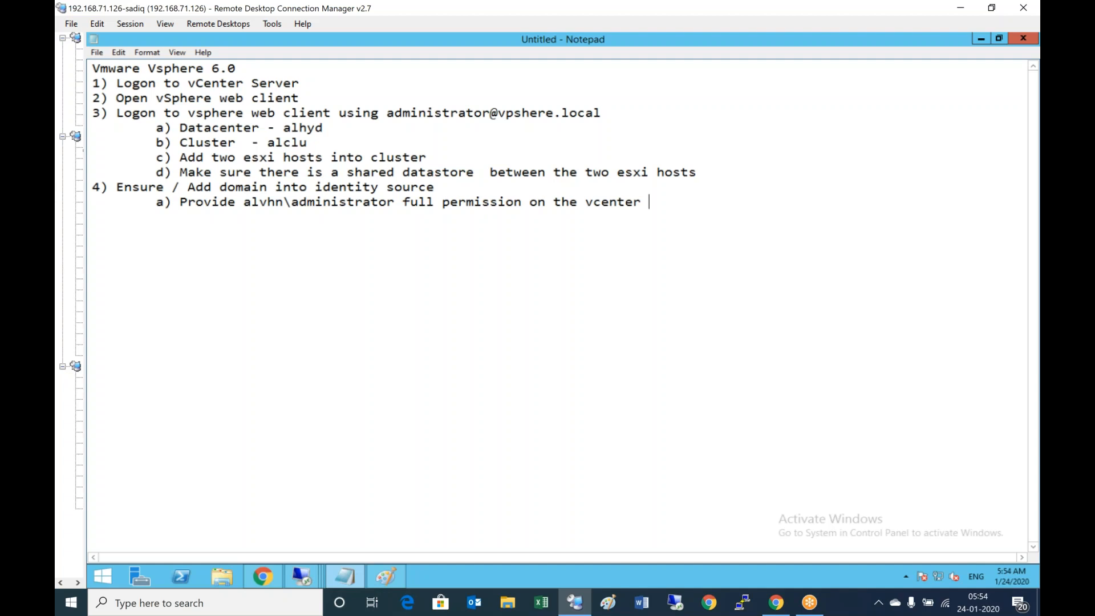
Switch back to the vSphere Web Client in Chrome and examine the hosts and clusters inventory and the datacenter's datastores.
{"action": "left_click", "coordinate": [270, 573]}
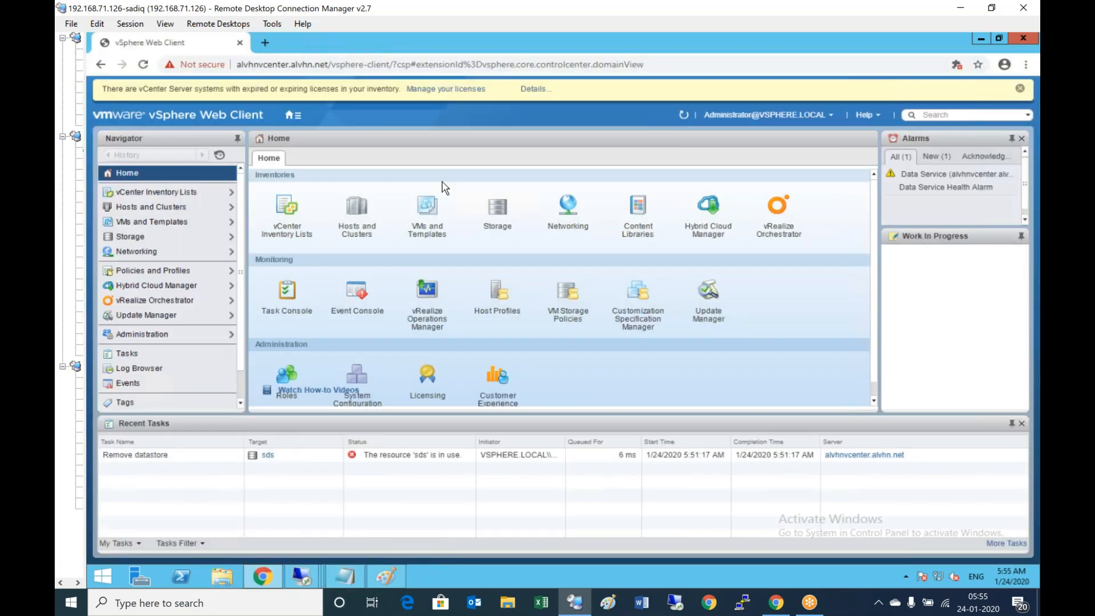
{"action": "left_click", "coordinate": [364, 215]}
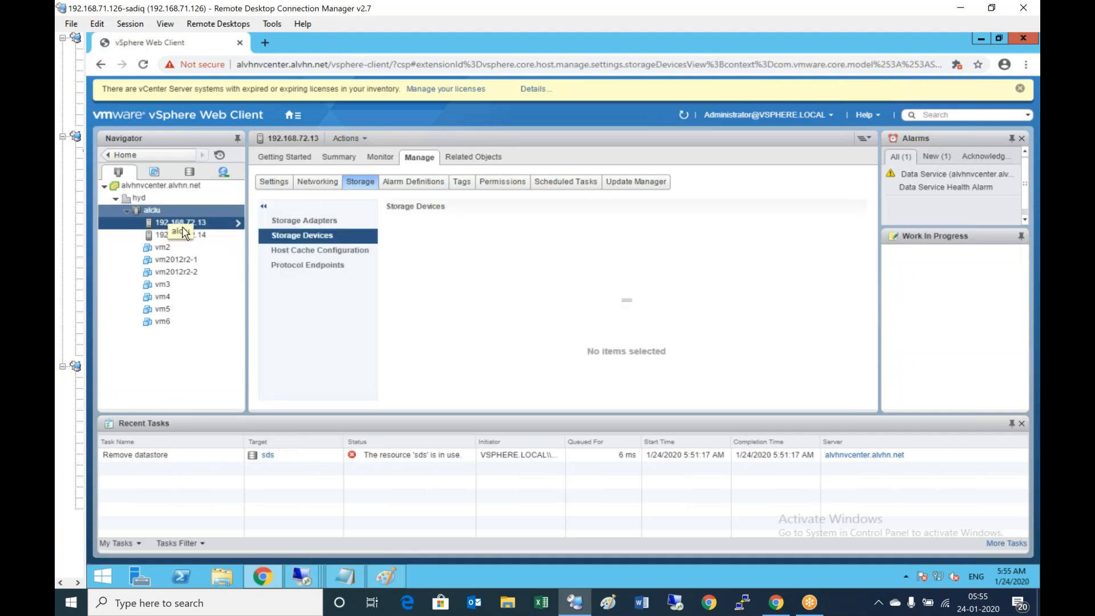
{"action": "left_click", "coordinate": [193, 174]}
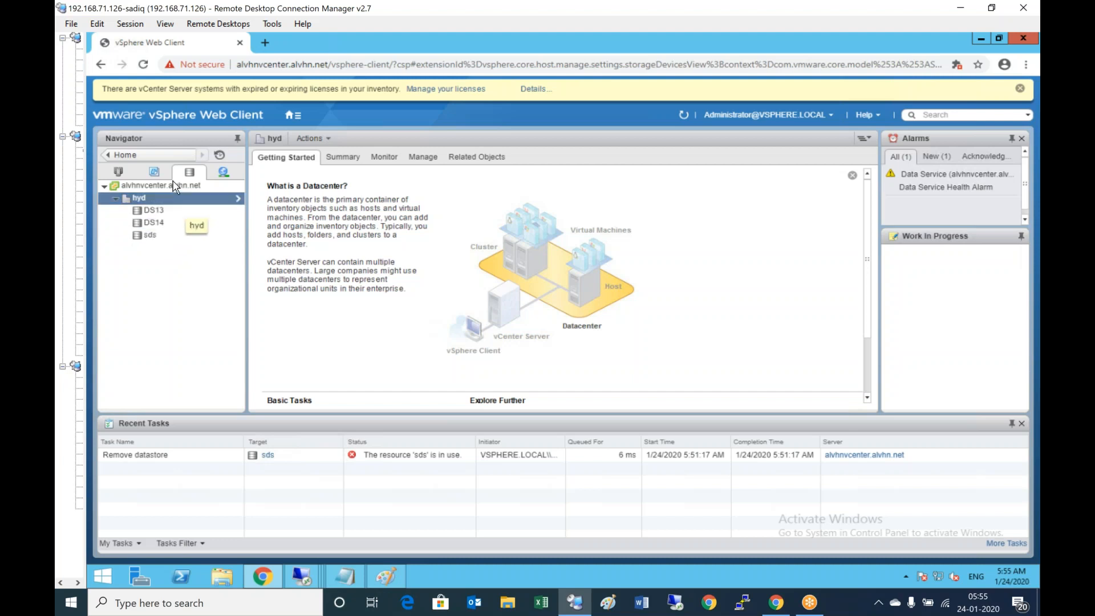
Open the Single Sign-On configuration in the vCenter administration settings.
{"action": "left_click", "coordinate": [132, 157]}
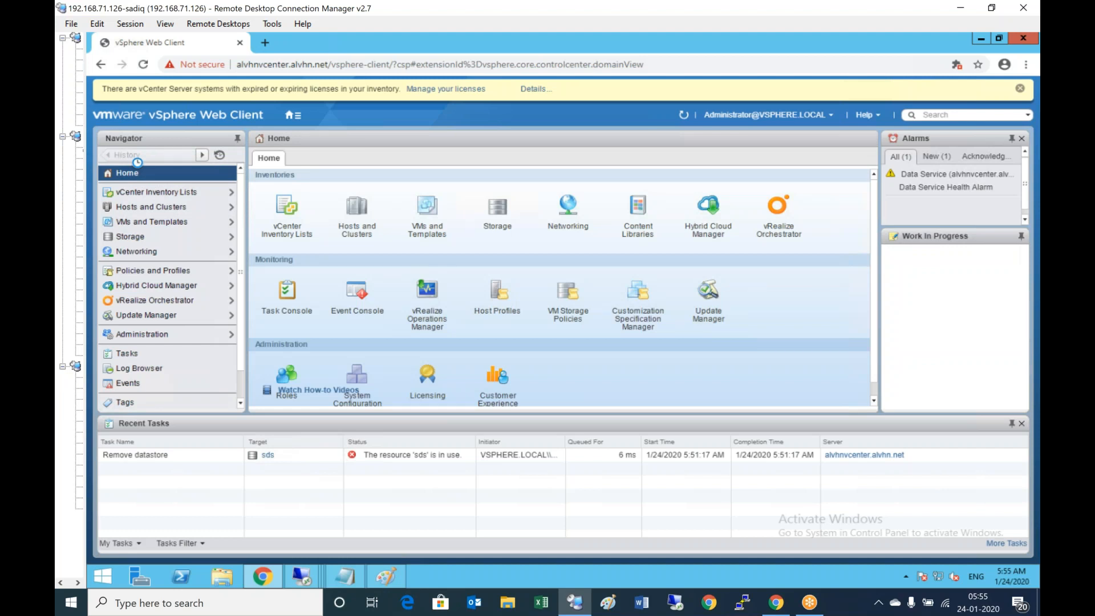
{"action": "left_click", "coordinate": [136, 336]}
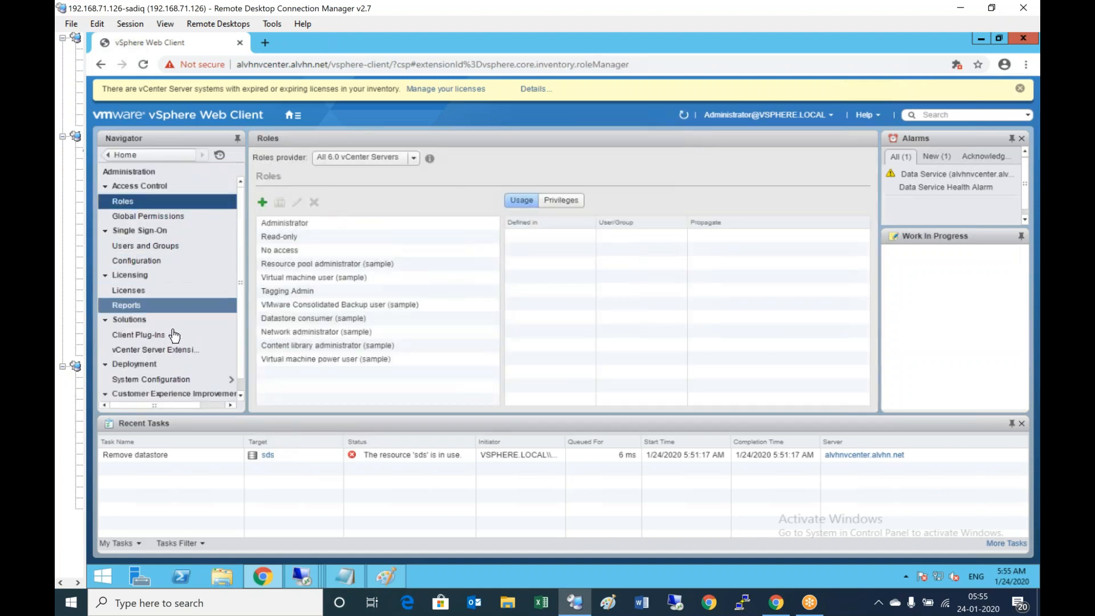
{"action": "left_click", "coordinate": [151, 265]}
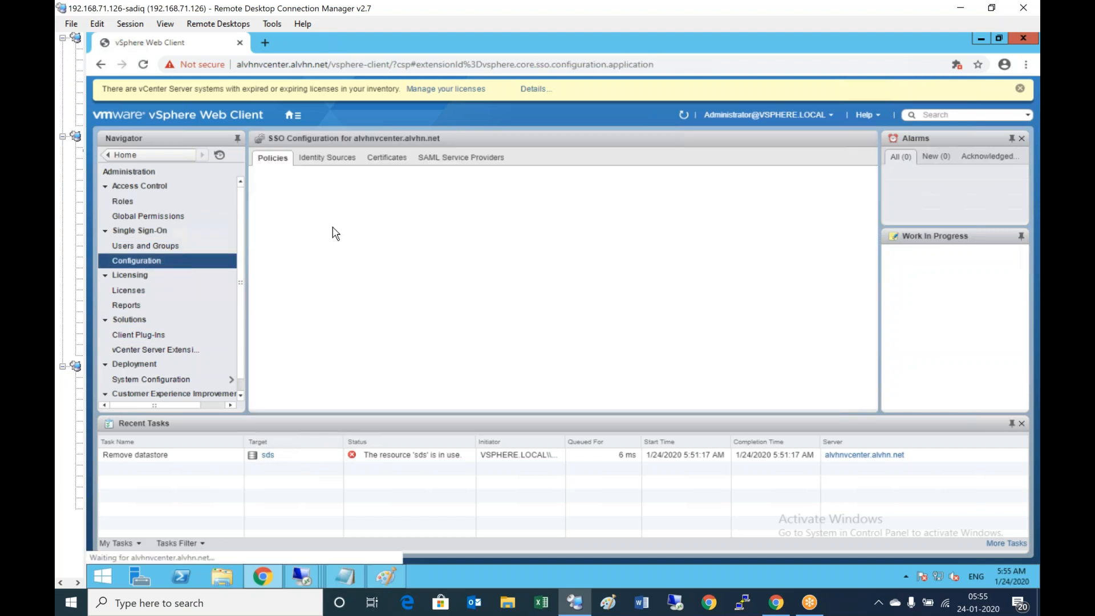
Review the Single Sign-On identity sources and the Active Directory (Integrated Windows Authentication) settings for adding the alvhn.net domain.
{"action": "left_click", "coordinate": [337, 160]}
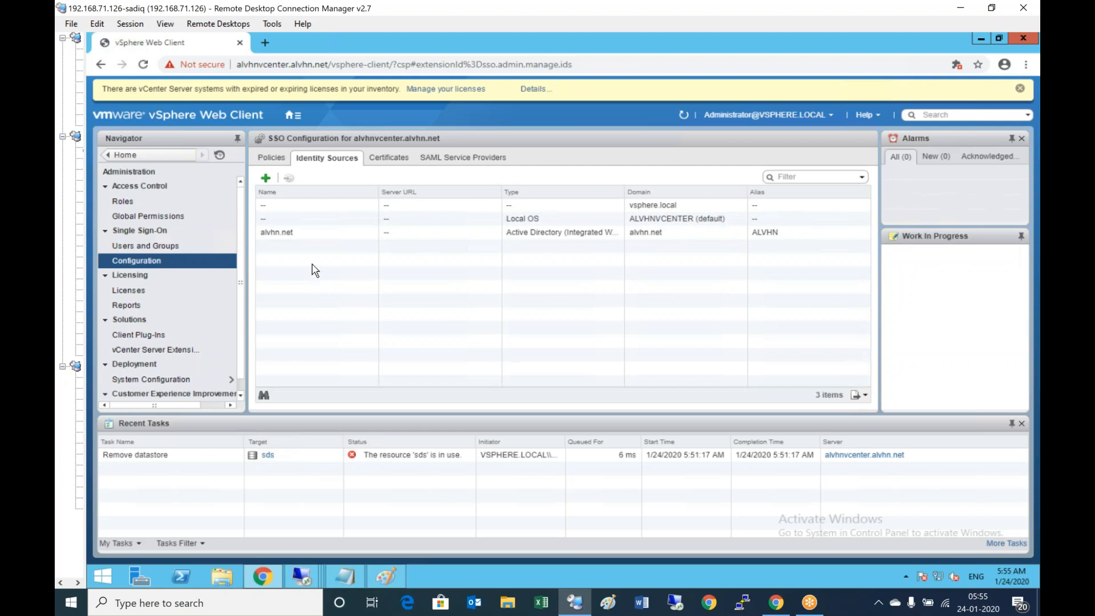
{"action": "left_click", "coordinate": [306, 234]}
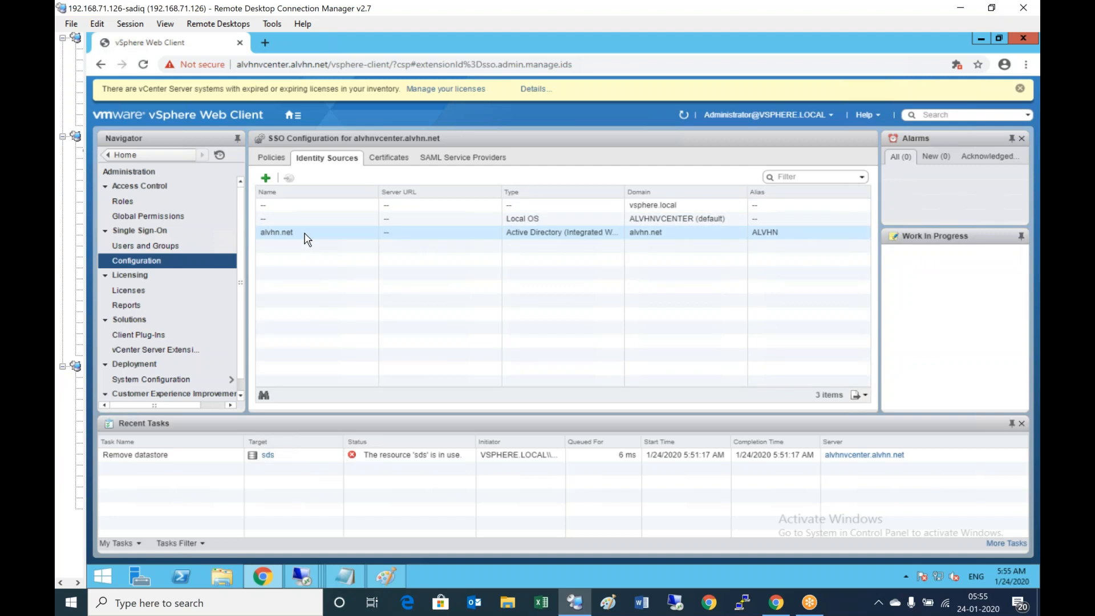
{"action": "left_click", "coordinate": [266, 178]}
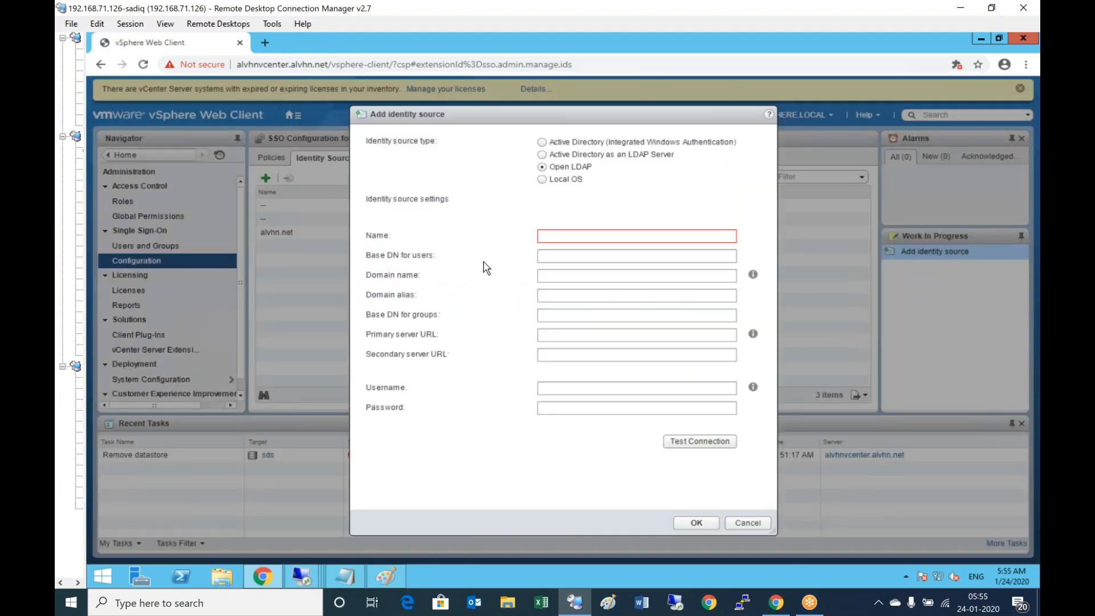
{"action": "left_click", "coordinate": [632, 142]}
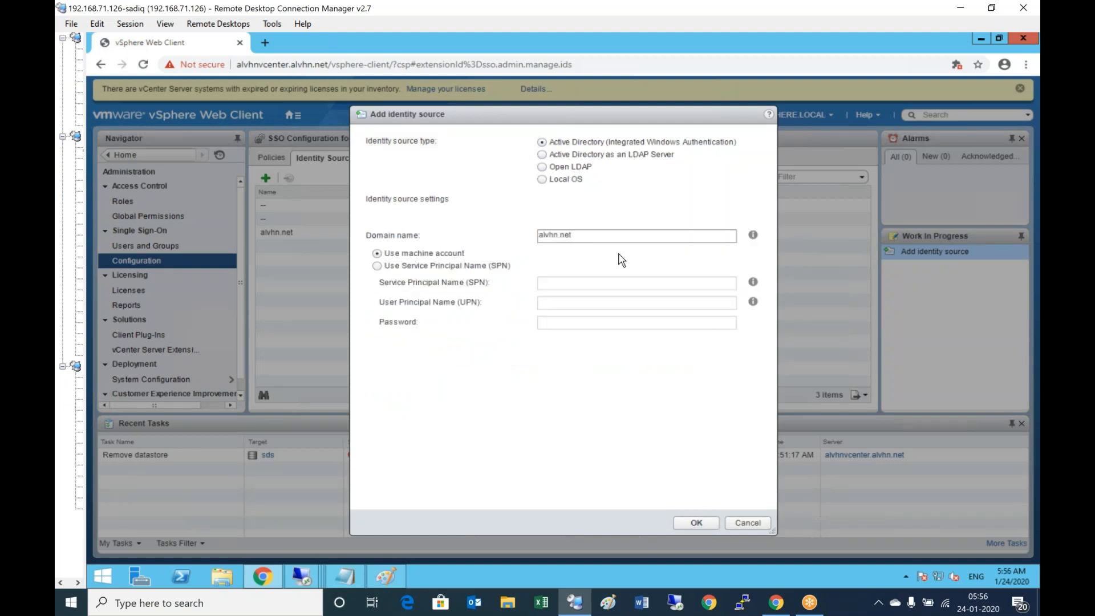
{"action": "left_click", "coordinate": [731, 520]}
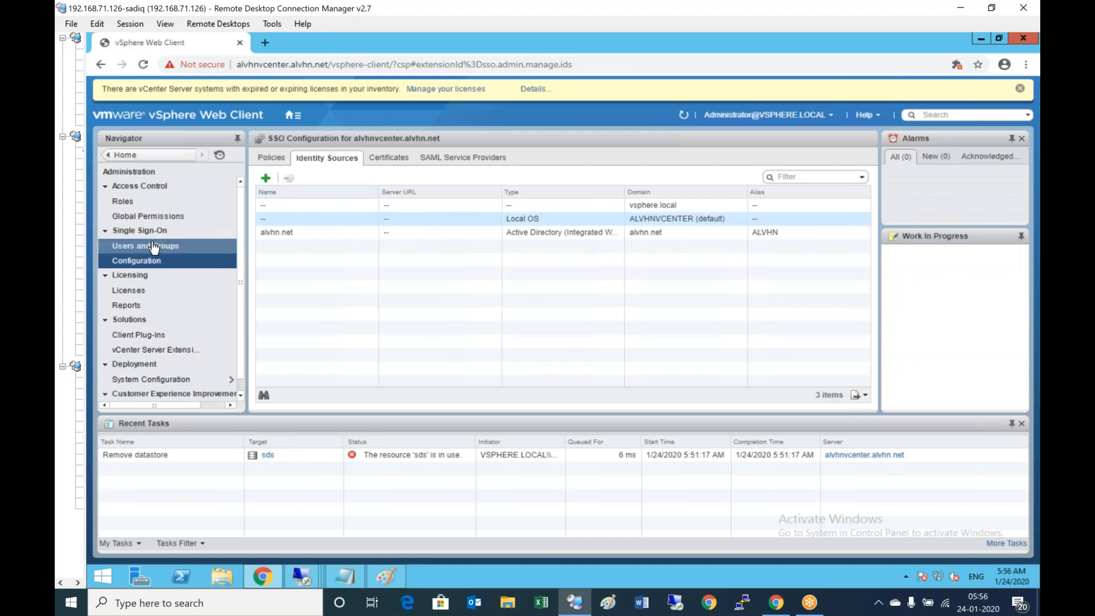
Add a global permission giving the alvhn.net domain's Administrator user the Administrator role.
{"action": "left_click", "coordinate": [147, 217]}
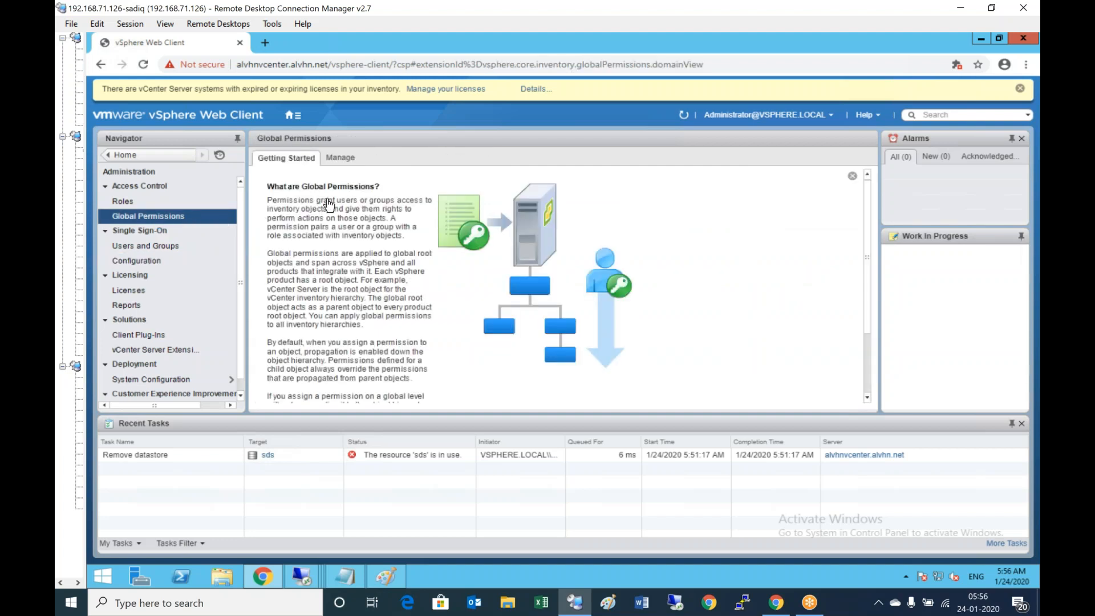
{"action": "left_click", "coordinate": [340, 158]}
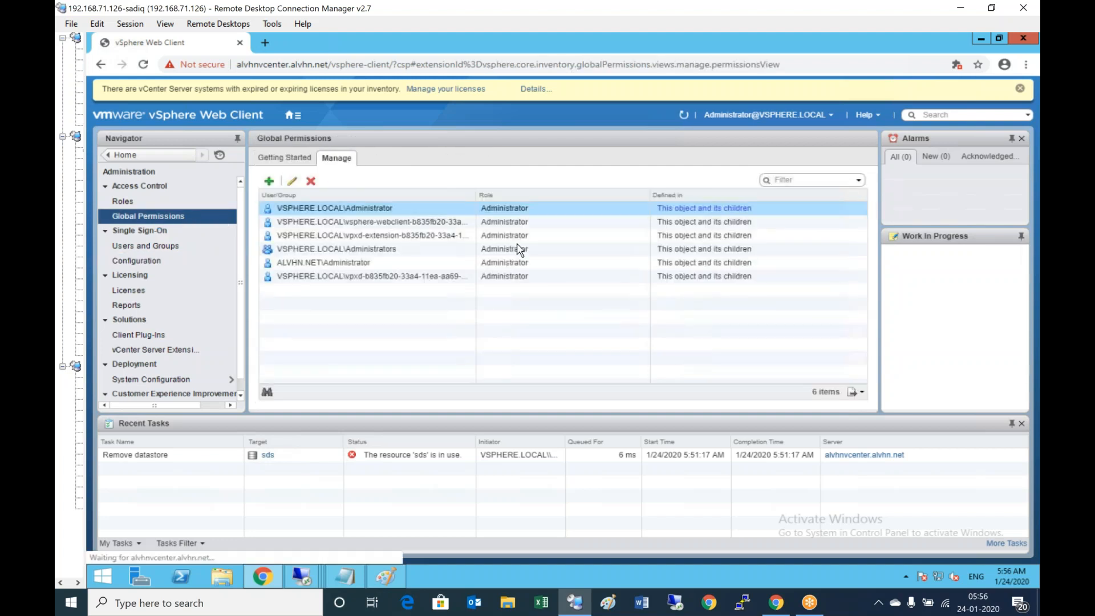
{"action": "left_click", "coordinate": [268, 181]}
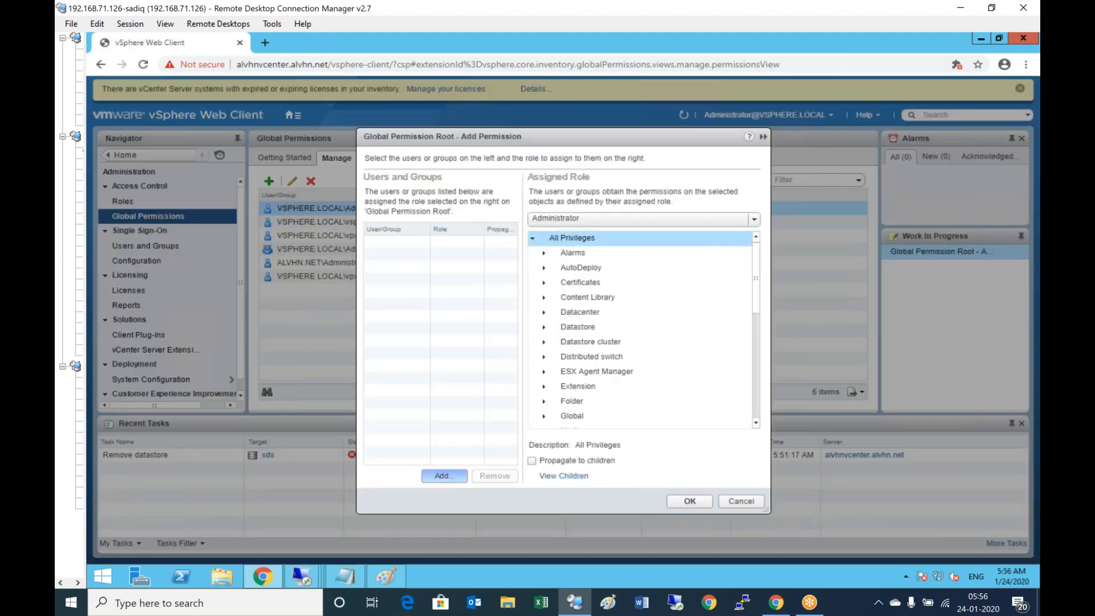
{"action": "left_click", "coordinate": [445, 475]}
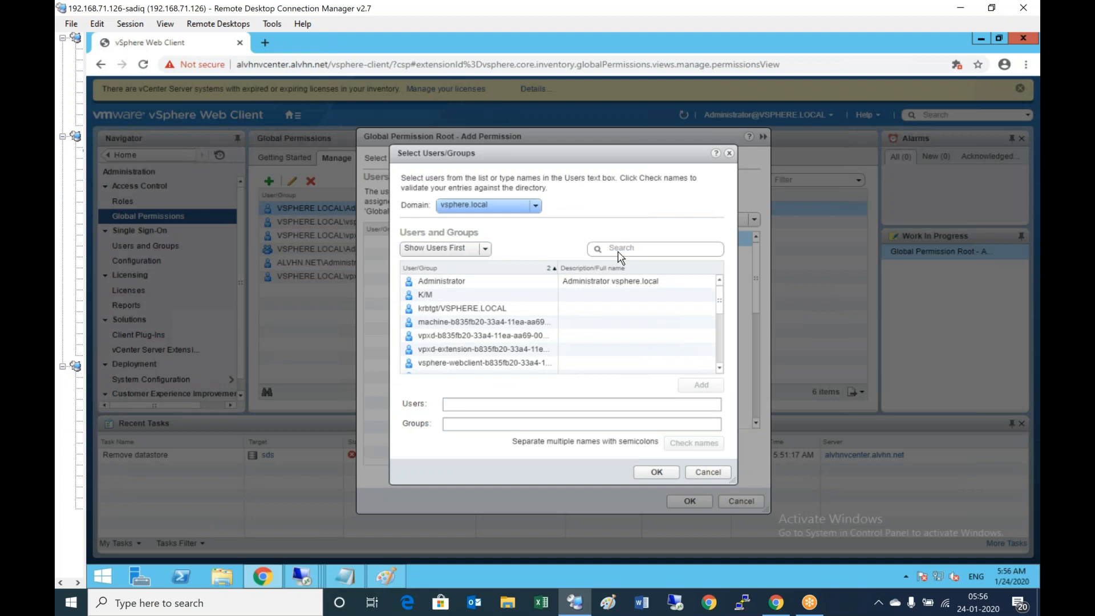
{"action": "left_click", "coordinate": [536, 206]}
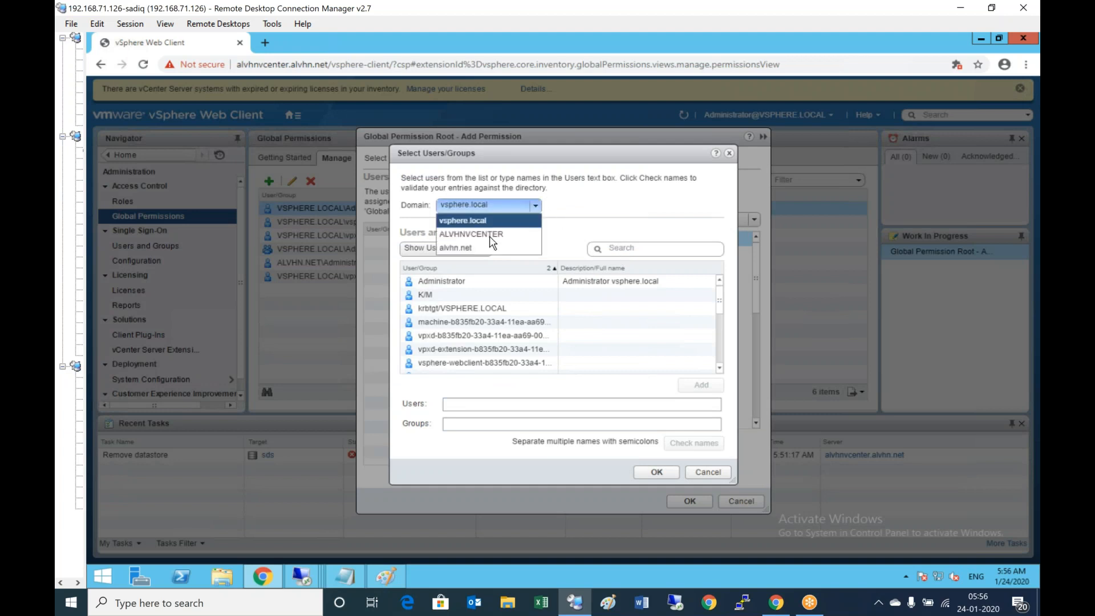
{"action": "left_click", "coordinate": [462, 248]}
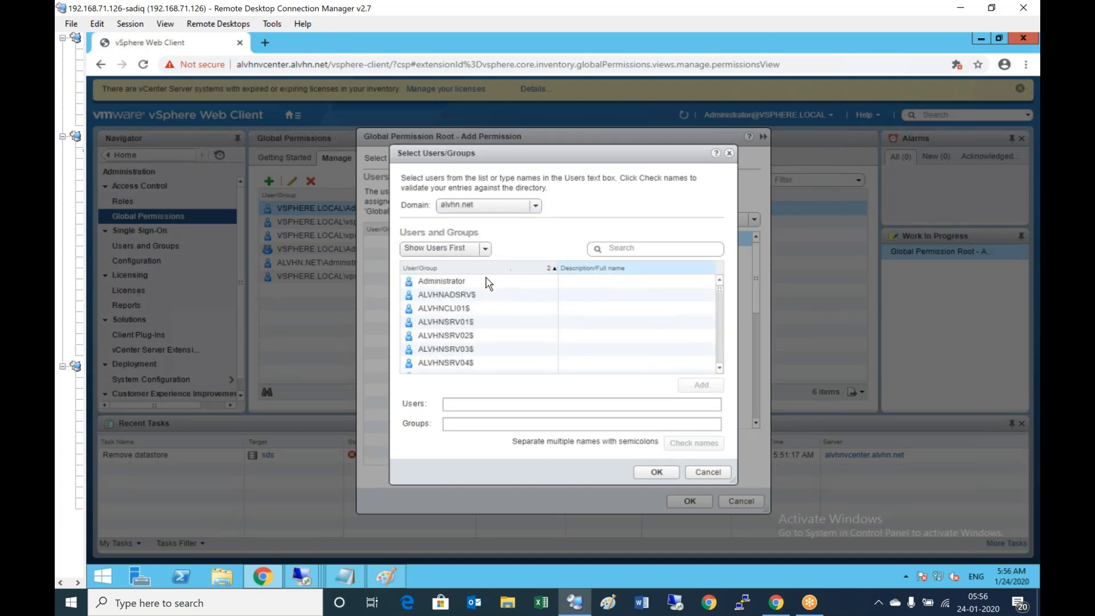
{"action": "double_click", "coordinate": [488, 281]}
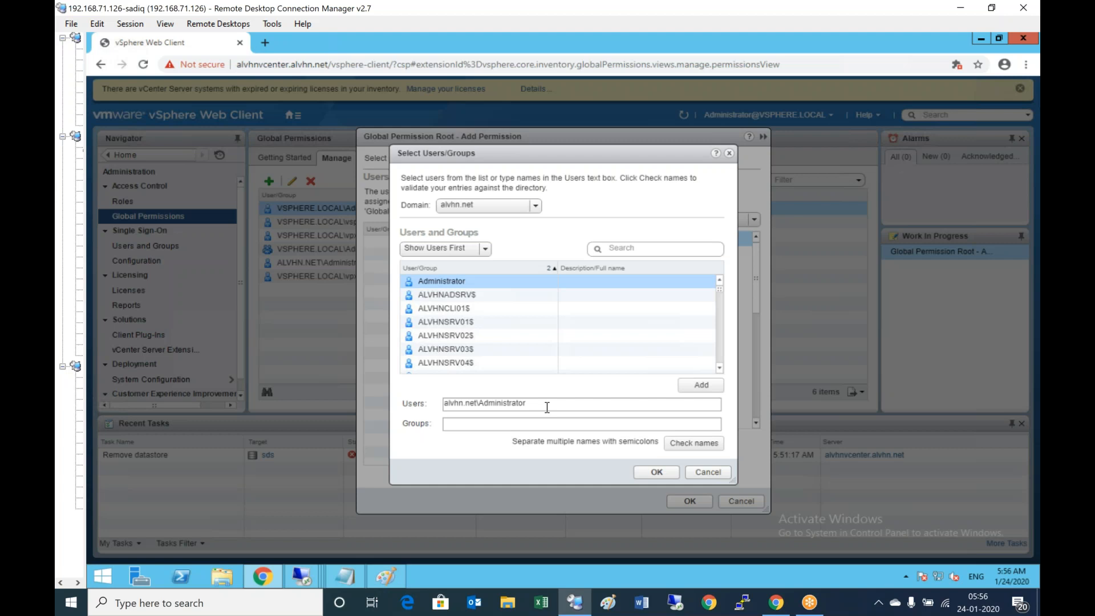
{"action": "left_click", "coordinate": [656, 472]}
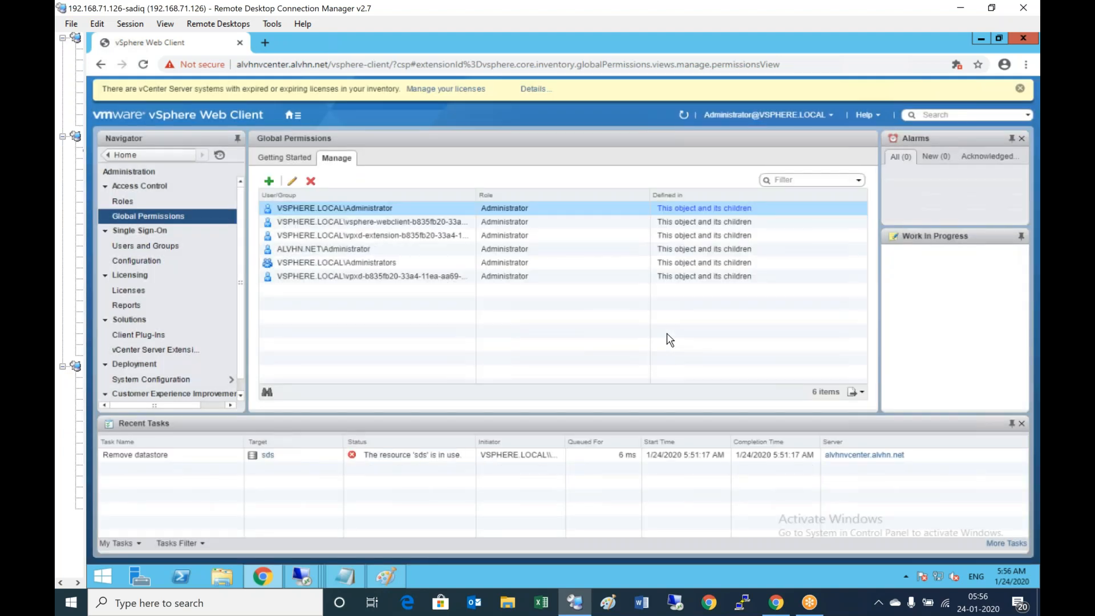
Dismiss the licence warning, log out of the vSphere Web Client and log back in as alvhn\administrator with the account password.
{"action": "left_click", "coordinate": [1020, 89]}
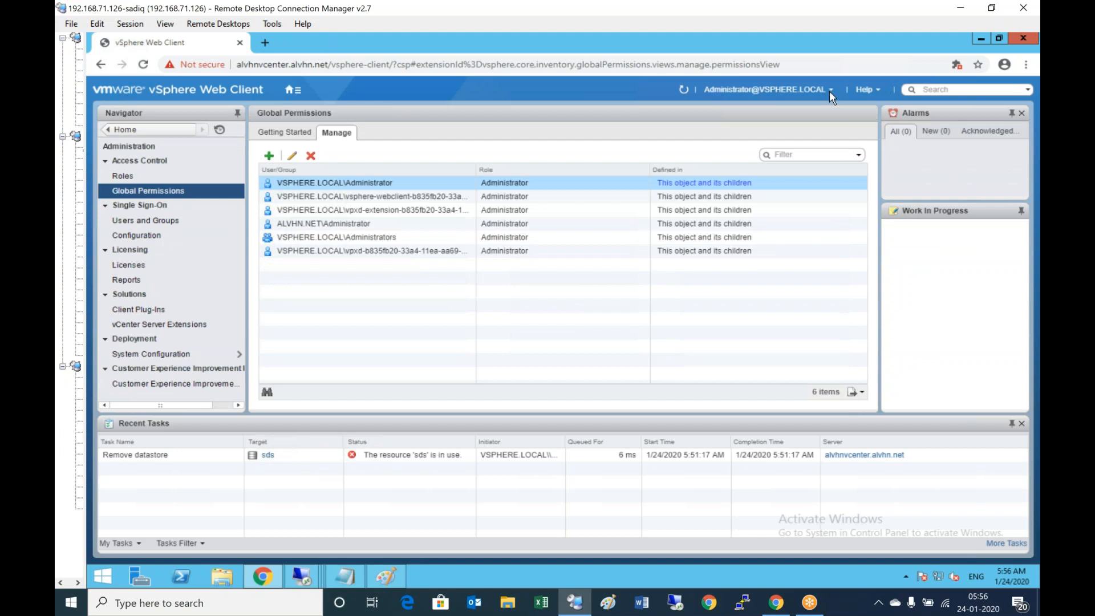
{"action": "left_click", "coordinate": [830, 91]}
{"action": "left_click", "coordinate": [747, 161]}
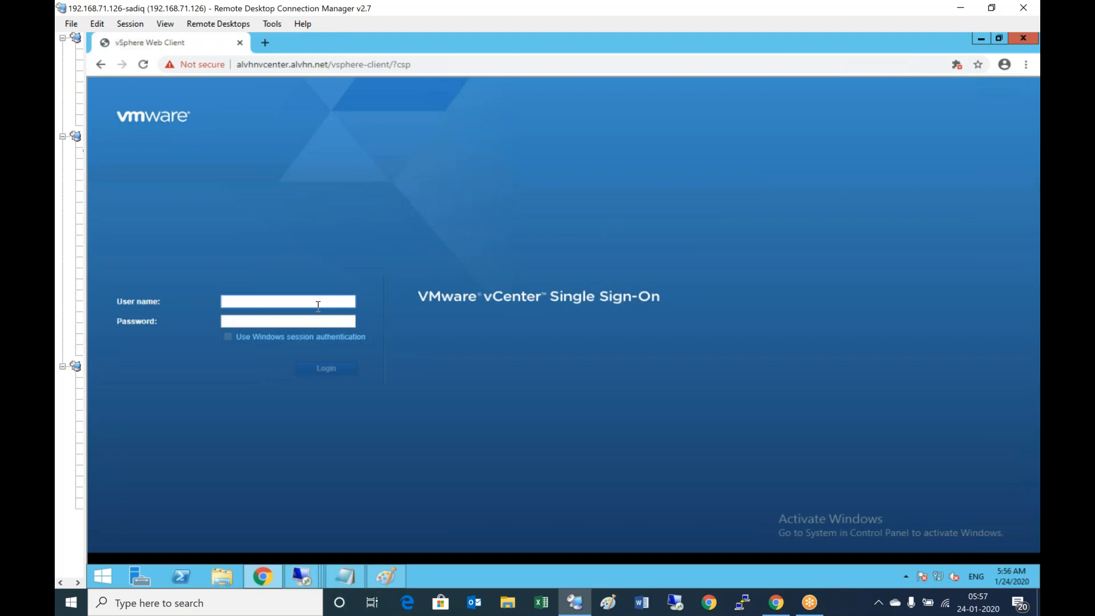
{"action": "type", "text": "alvhn\\administ"}
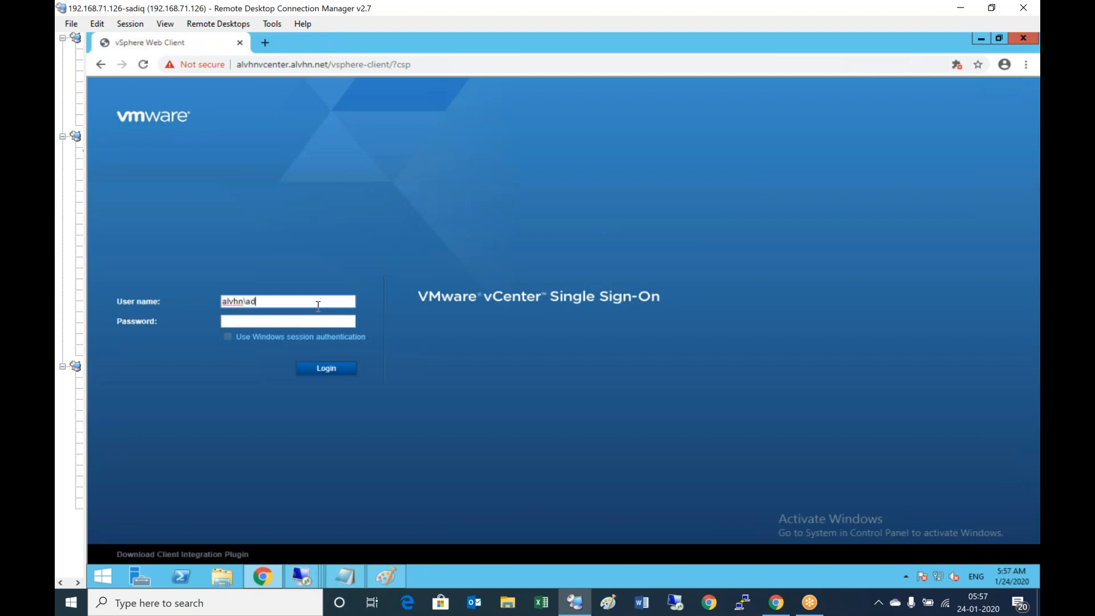
{"action": "type", "text": "rator"}
{"action": "key", "text": "Tab"}
{"action": "type", "text": "•••••••••••"}
{"action": "key", "text": "Return"}
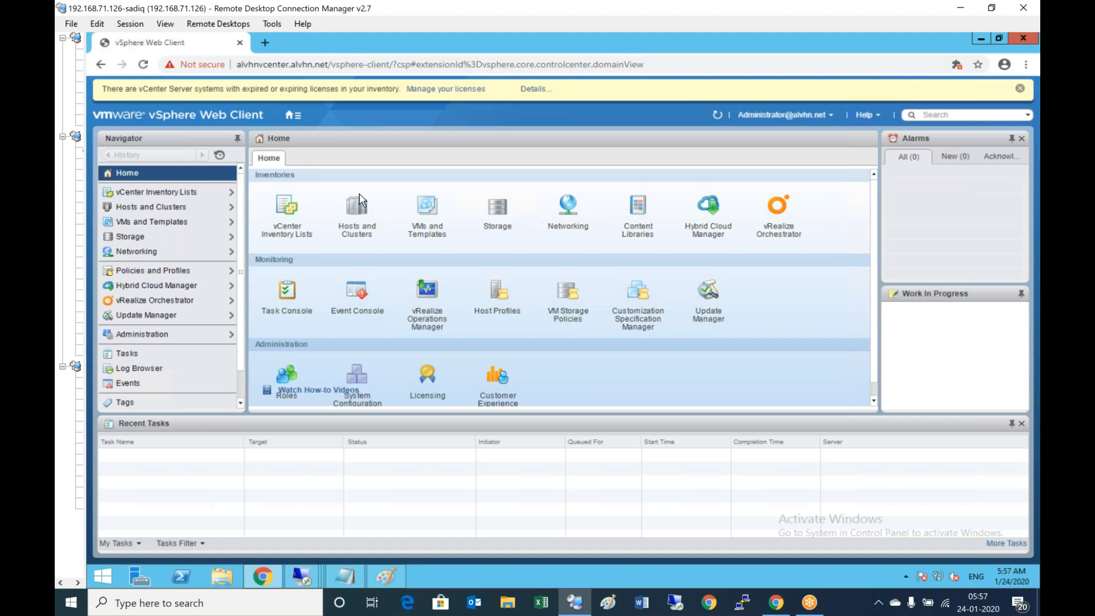
Examine the hosts and virtual machines of the alclu cluster in the hosts and clusters inventory.
{"action": "left_click", "coordinate": [371, 213]}
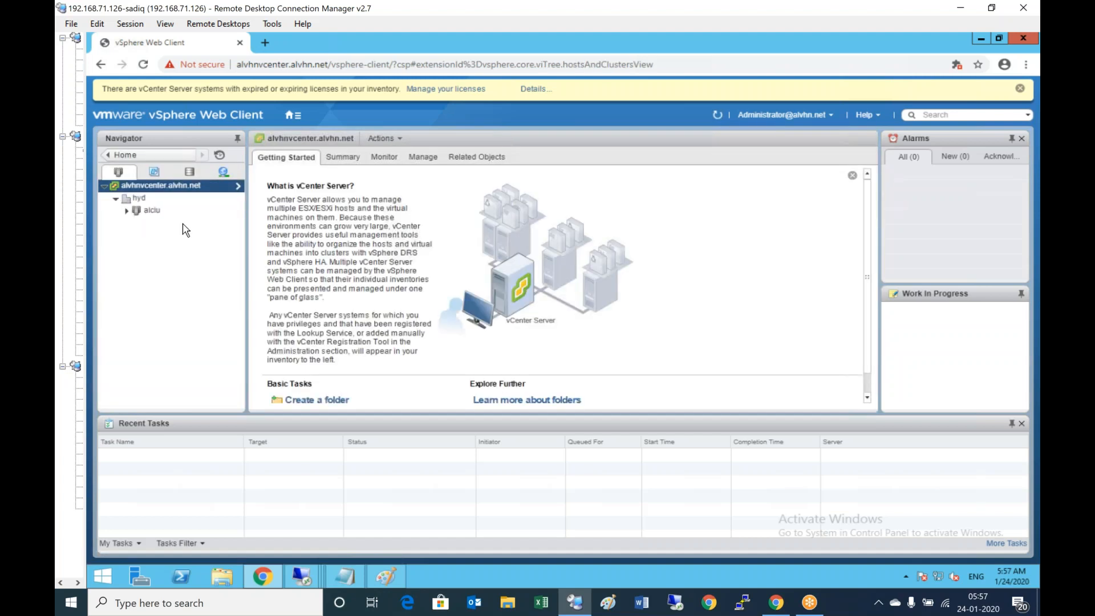
{"action": "left_click", "coordinate": [126, 210]}
{"action": "left_click", "coordinate": [209, 297]}
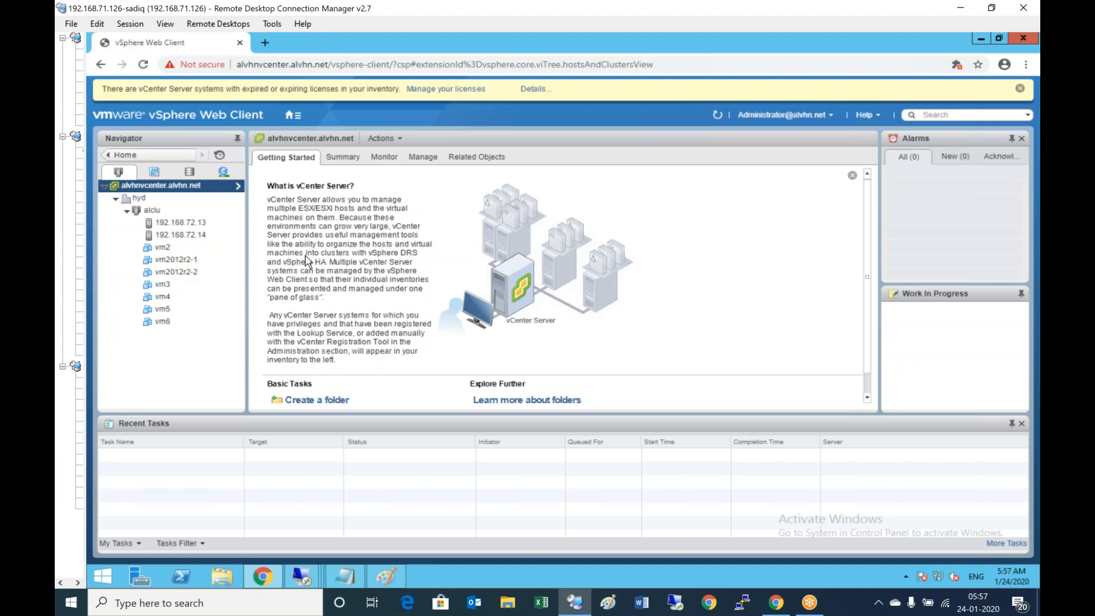
{"action": "left_click", "coordinate": [163, 199]}
{"action": "left_click", "coordinate": [226, 236]}
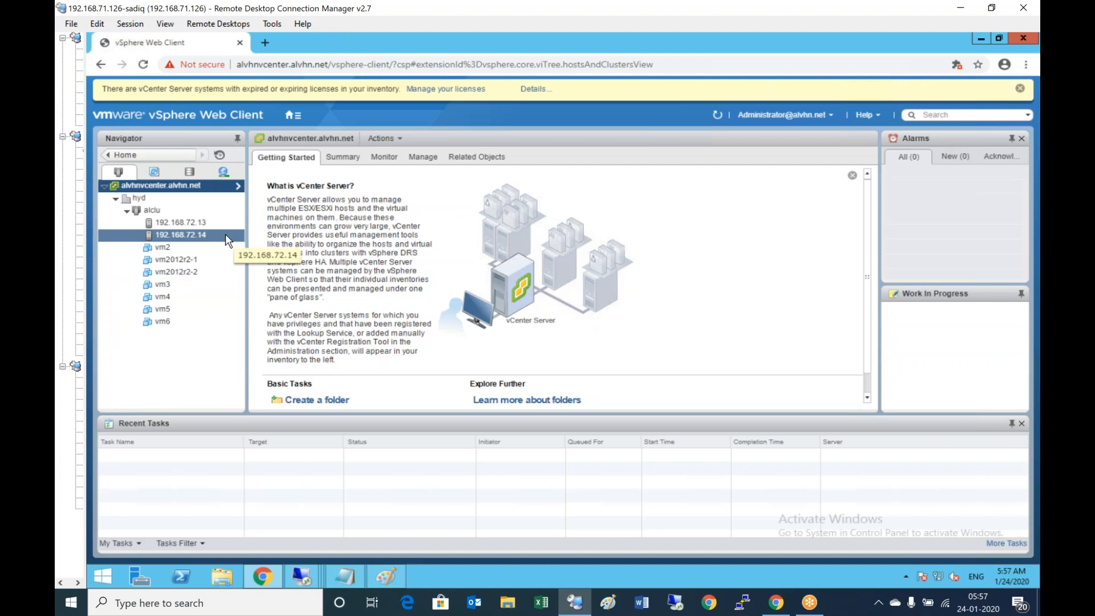
{"action": "left_click", "coordinate": [215, 226]}
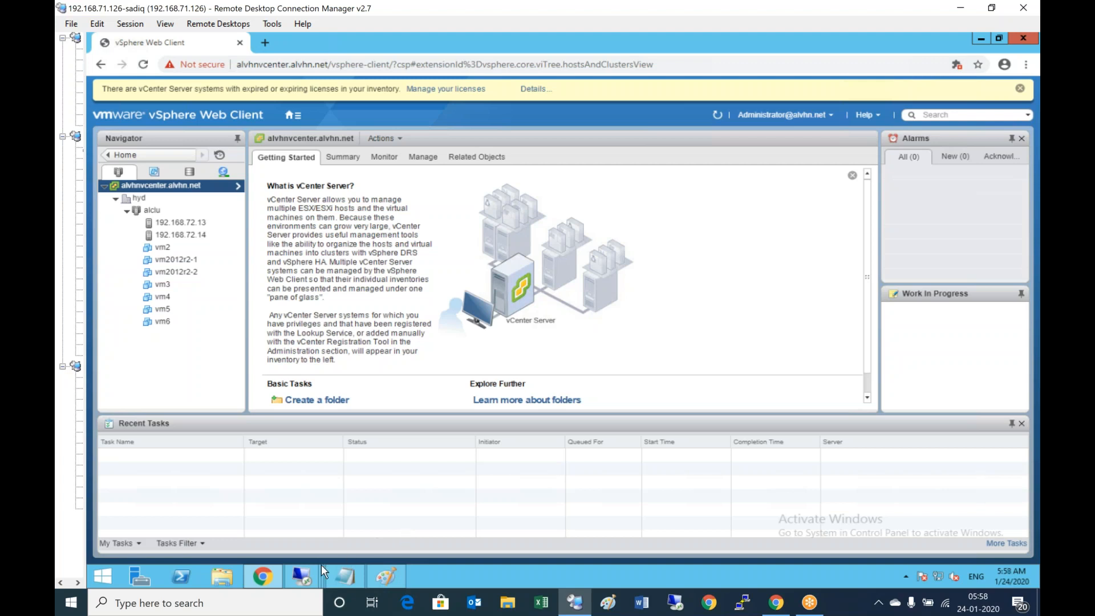
Switch to Notepad and close the vSphere note, saving it in Documents as "vSphere setup".
{"action": "mouse_move", "coordinate": [346, 578]}
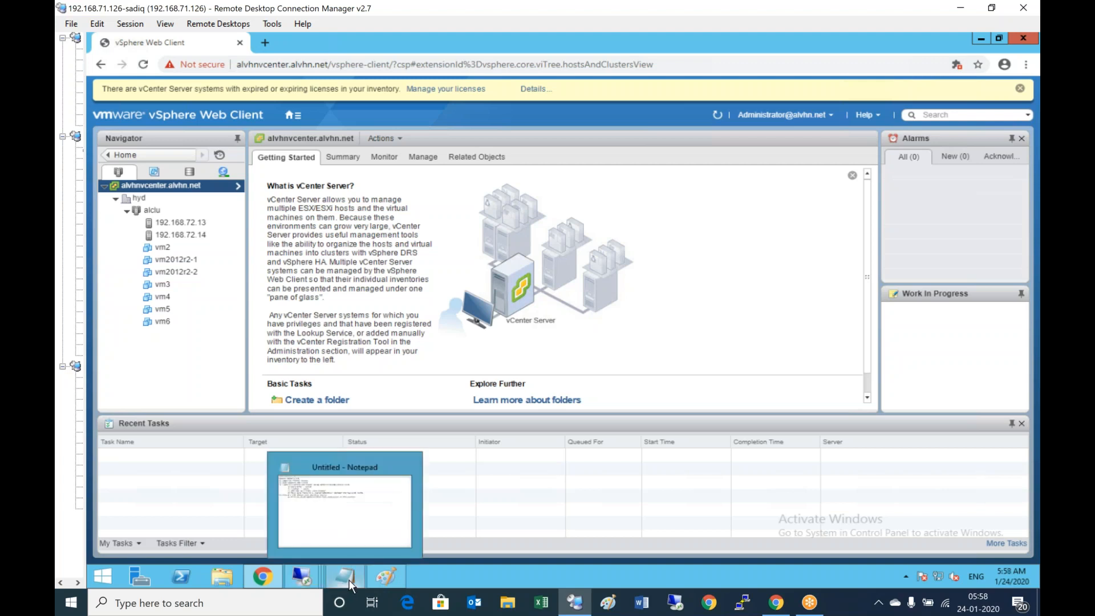
{"action": "left_click", "coordinate": [360, 529]}
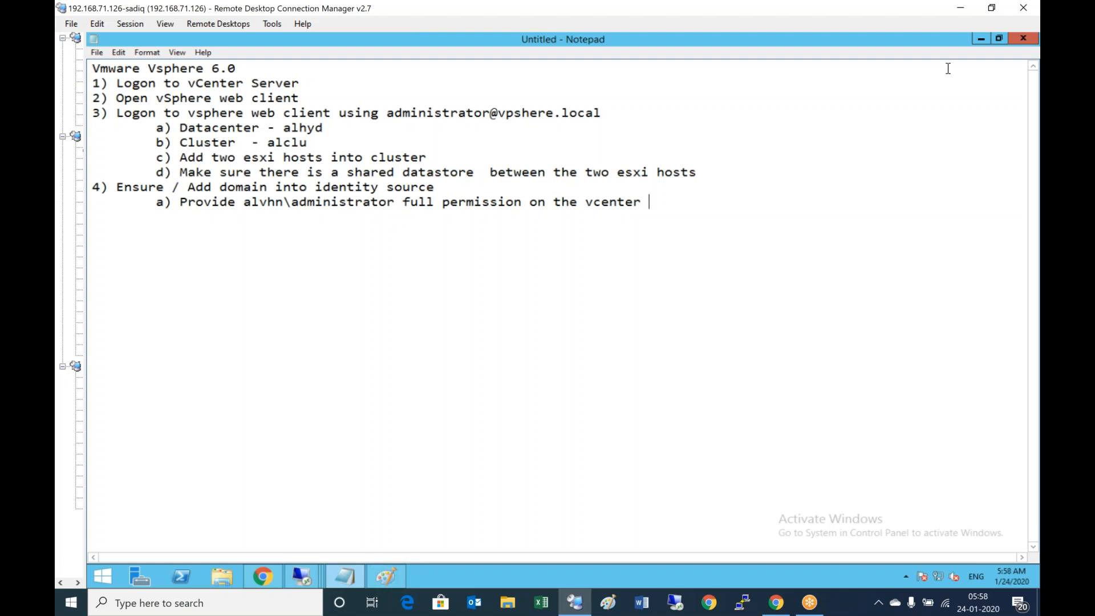
{"action": "left_click", "coordinate": [1023, 39]}
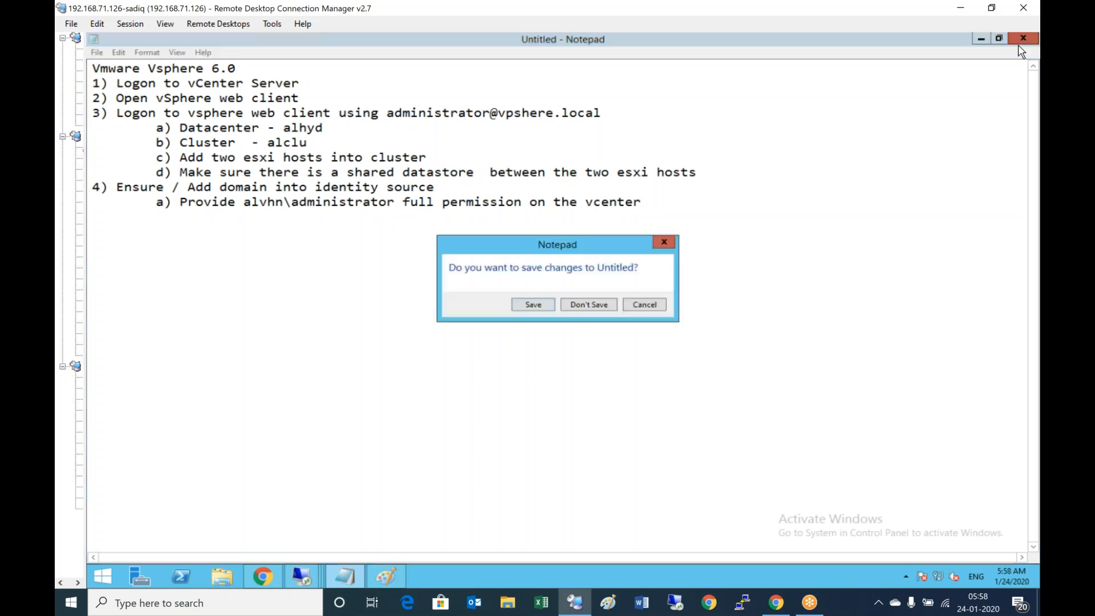
{"action": "left_click", "coordinate": [534, 304]}
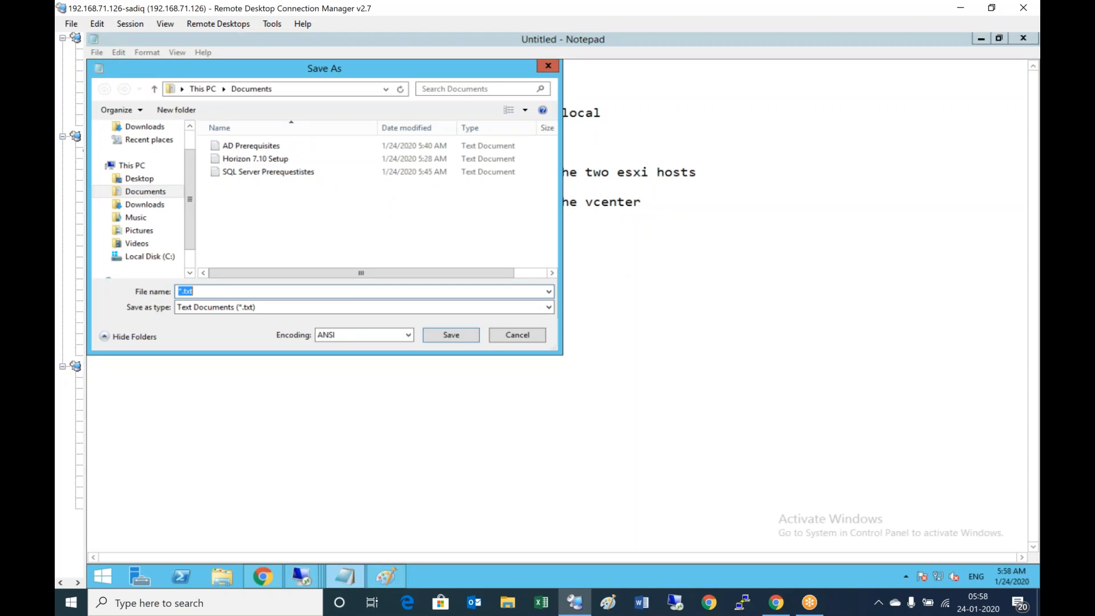
{"action": "type", "text": "vSphere"}
{"action": "type", "text": "setup"}
{"action": "key", "text": "Return"}
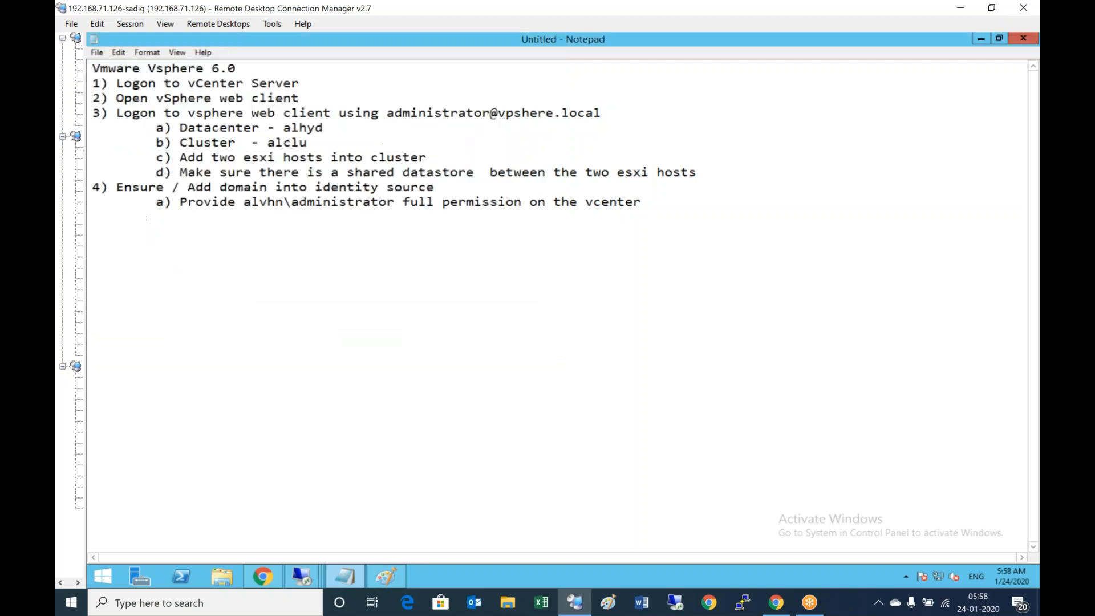